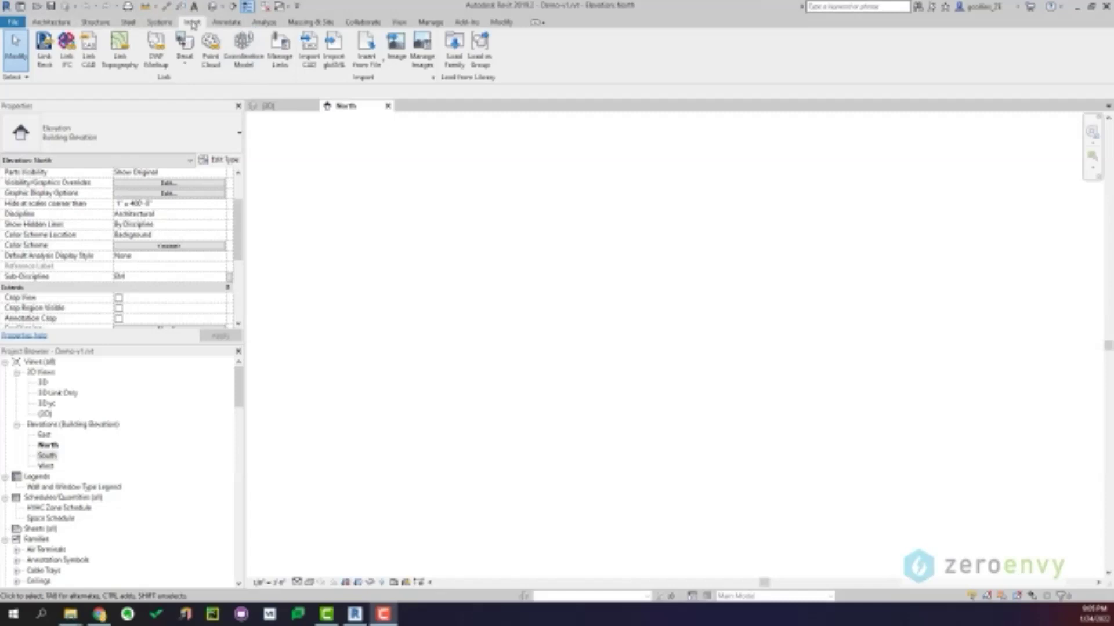
Link the Enclosure.rvt Revit model into the project with Auto - Origin to Origin positioning
{"action": "left_click", "coordinate": [45, 47]}
{"action": "left_click", "coordinate": [392, 230]}
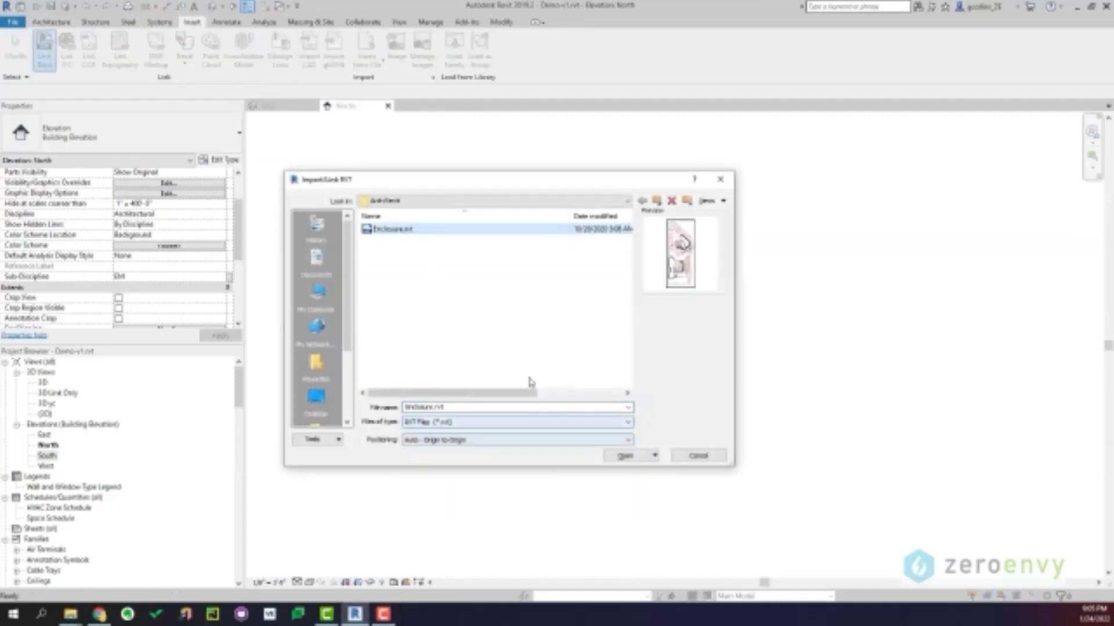
{"action": "left_click", "coordinate": [618, 456]}
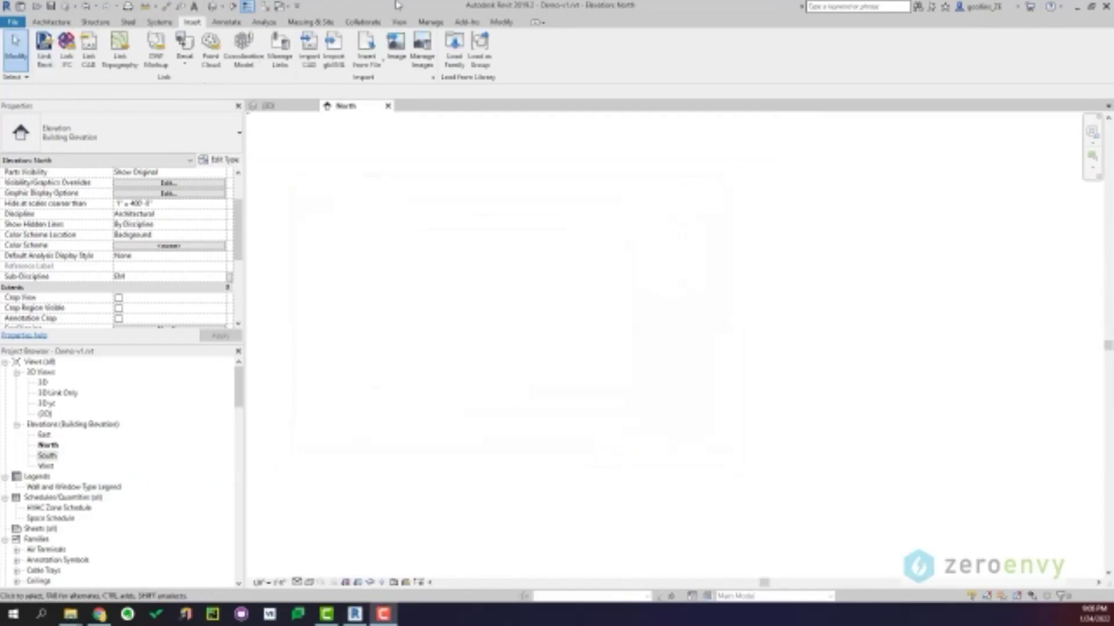
Open the default 3D view and turn on its section box around the linked model
{"action": "left_click", "coordinate": [215, 6]}
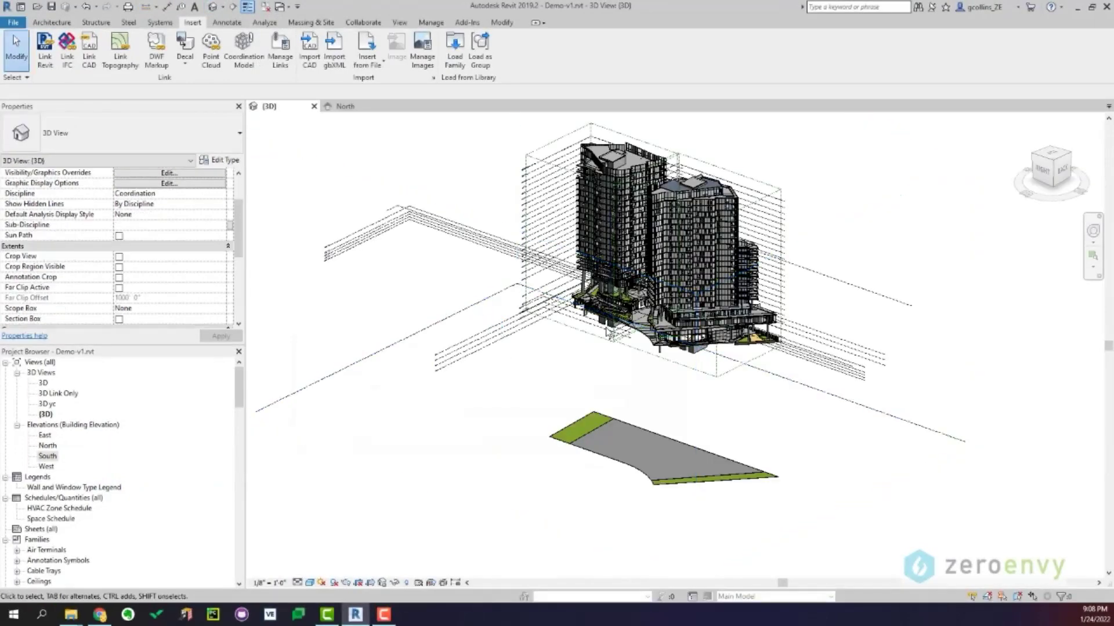
{"action": "middle_click_drag", "start_coordinate": [609, 430], "coordinate": [588, 338], "text": "shift"}
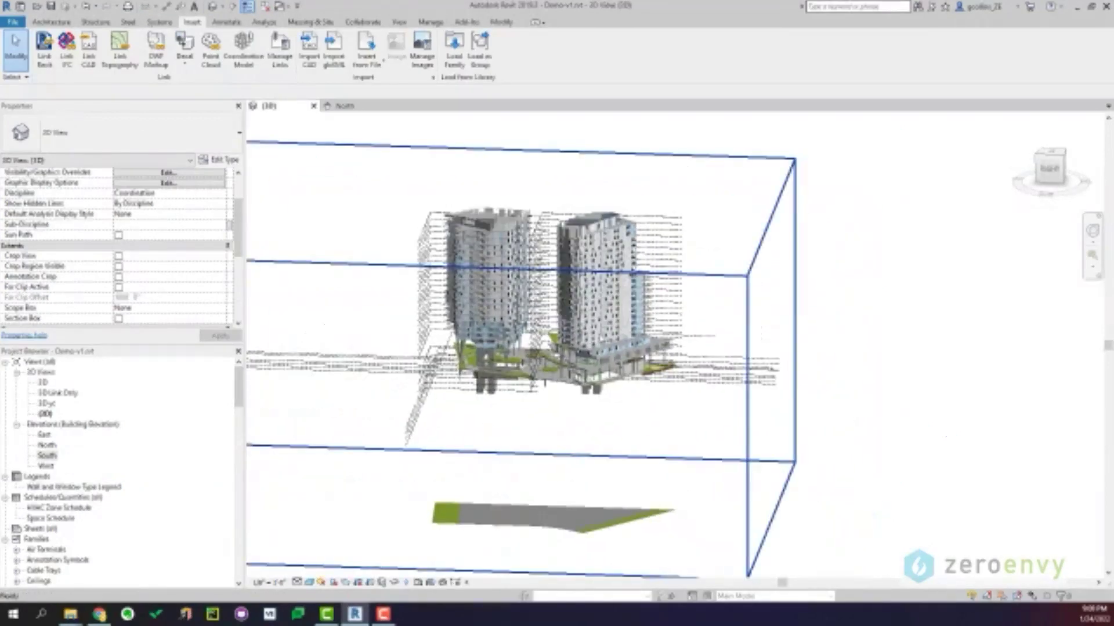
{"action": "middle_click_drag", "start_coordinate": [625, 376], "coordinate": [545, 314], "text": "shift"}
{"action": "scroll", "coordinate": [179, 252], "scroll_direction": "down", "scroll_amount": 2}
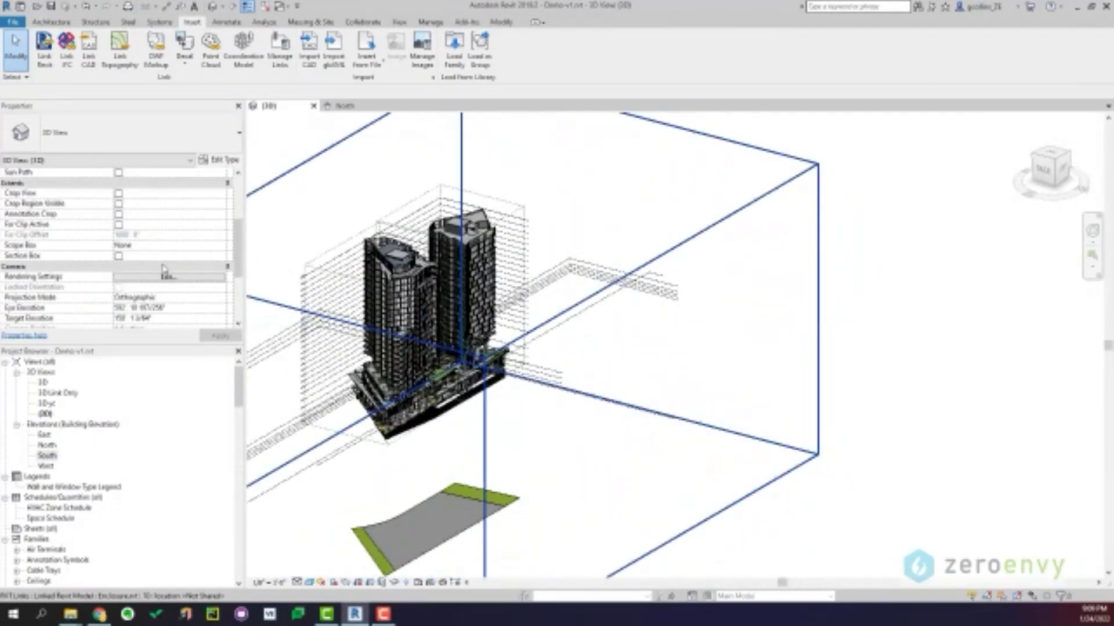
{"action": "left_click", "coordinate": [118, 256]}
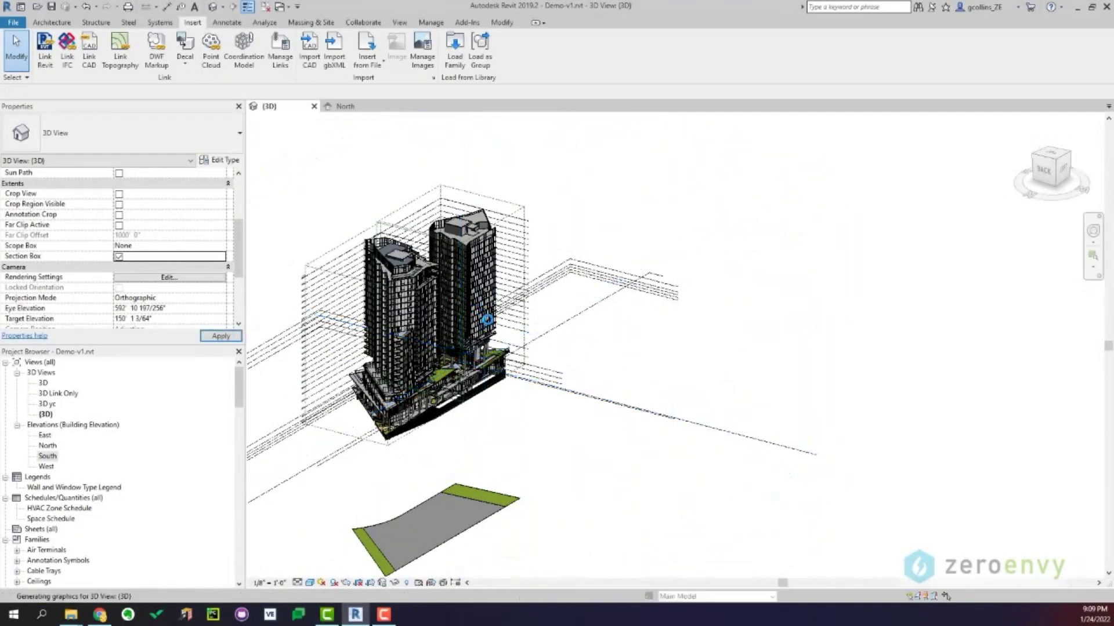
Pull one side of the section box in between the two towers so that only one tower stays displayed
{"action": "scroll", "coordinate": [488, 324], "scroll_direction": "down", "scroll_amount": 2}
{"action": "middle_click_drag", "start_coordinate": [490, 328], "coordinate": [512, 322], "text": "shift"}
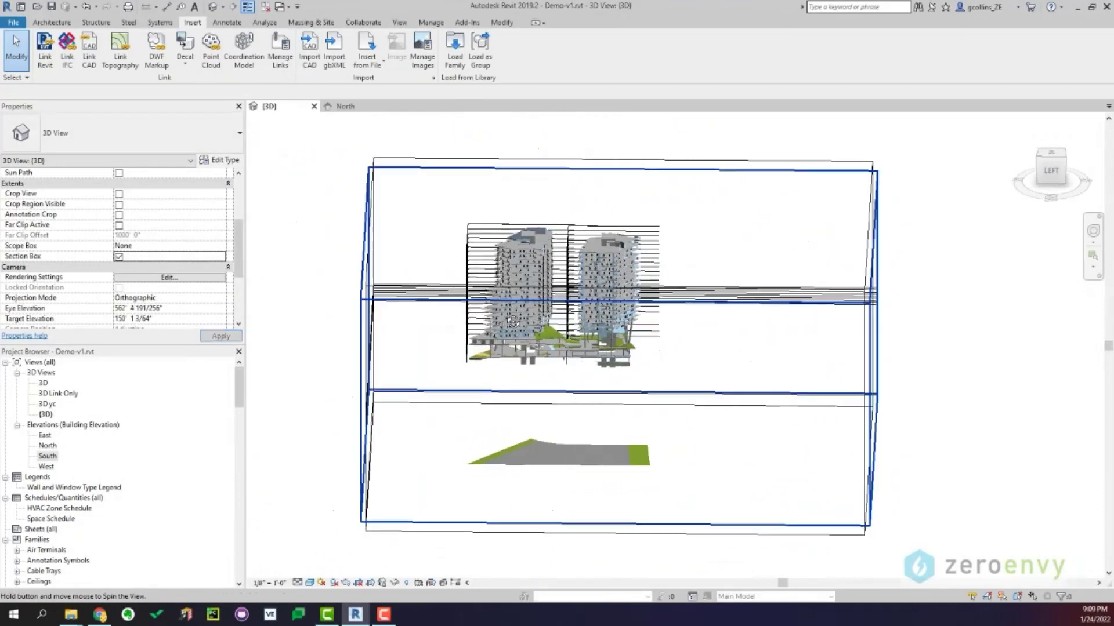
{"action": "left_click", "coordinate": [725, 162]}
{"action": "left_click_drag", "start_coordinate": [869, 348], "coordinate": [561, 325]}
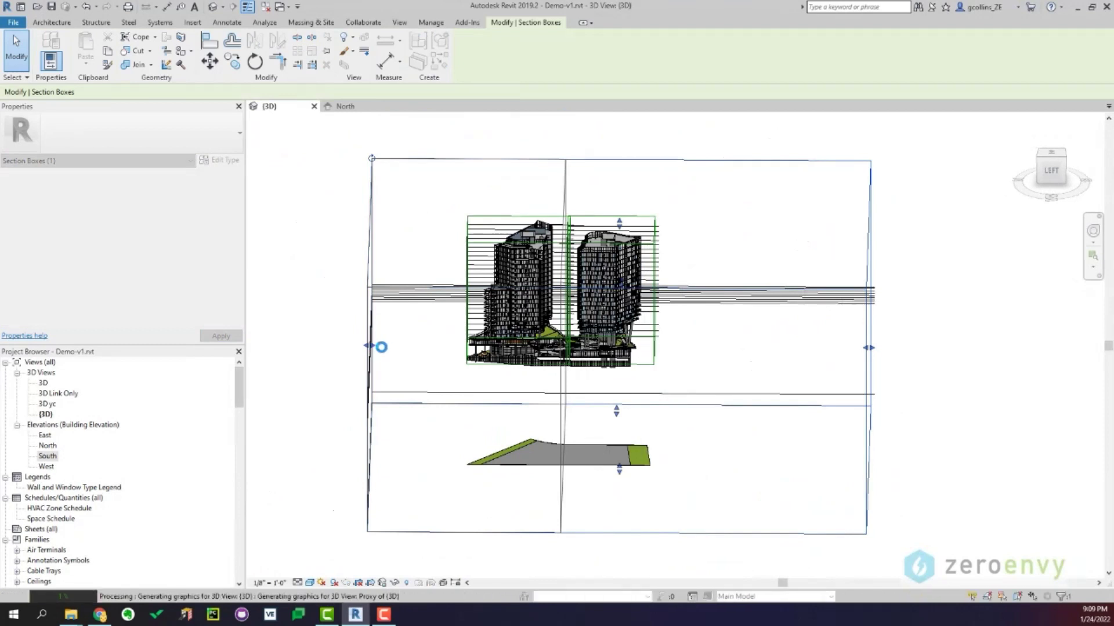
{"action": "middle_click_drag", "start_coordinate": [382, 346], "coordinate": [714, 265], "text": "shift"}
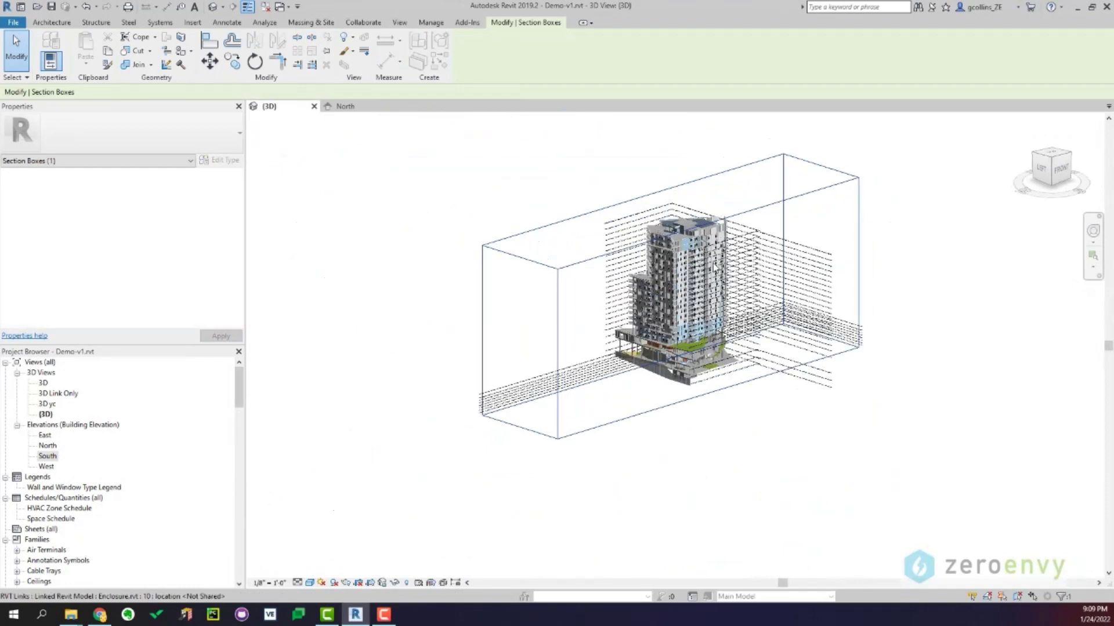
{"action": "scroll", "coordinate": [716, 267], "scroll_direction": "up", "scroll_amount": 5}
{"action": "middle_click_drag", "start_coordinate": [686, 322], "coordinate": [930, 363], "text": "shift"}
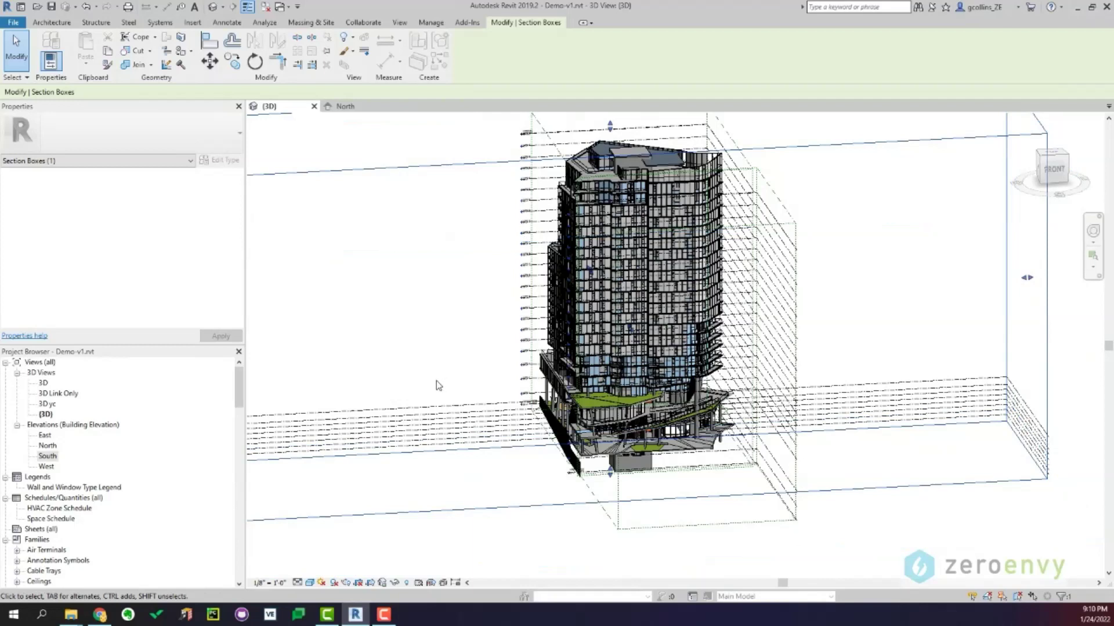
{"action": "left_click", "coordinate": [404, 351]}
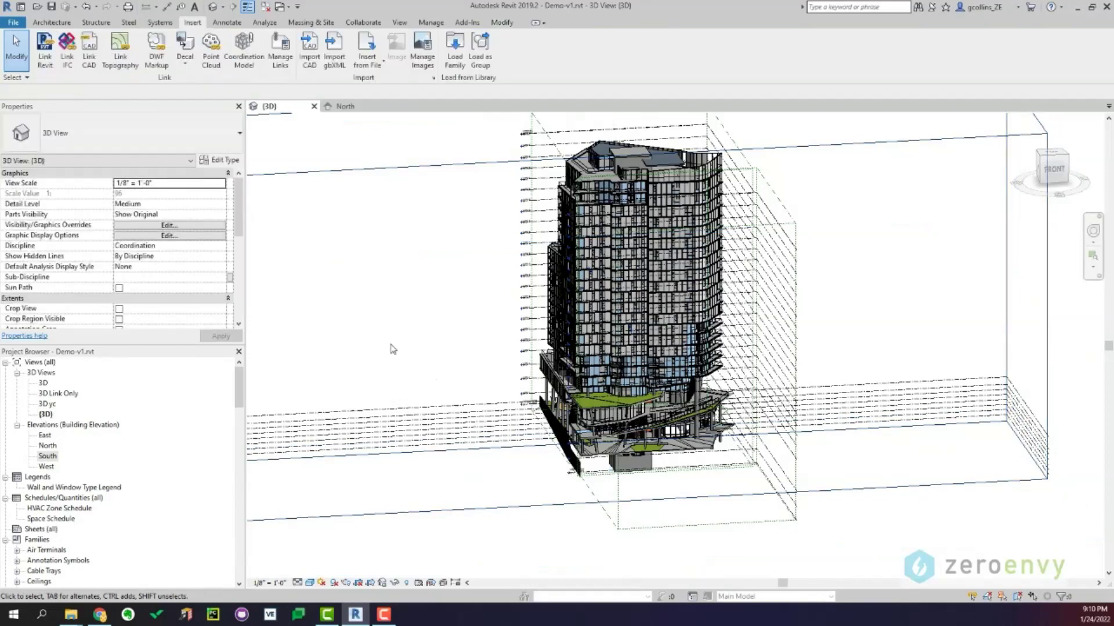
Open the South elevation view and bring the linked model's lower level heads around N-LEVEL 1 into view
{"action": "left_click", "coordinate": [51, 457]}
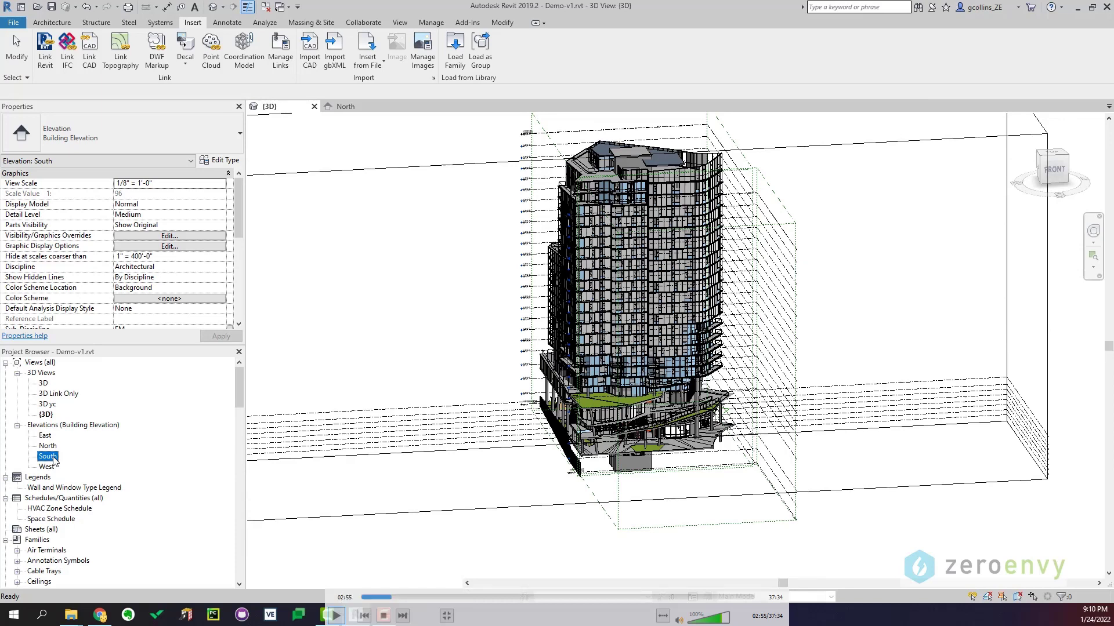
{"action": "double_click", "coordinate": [52, 458]}
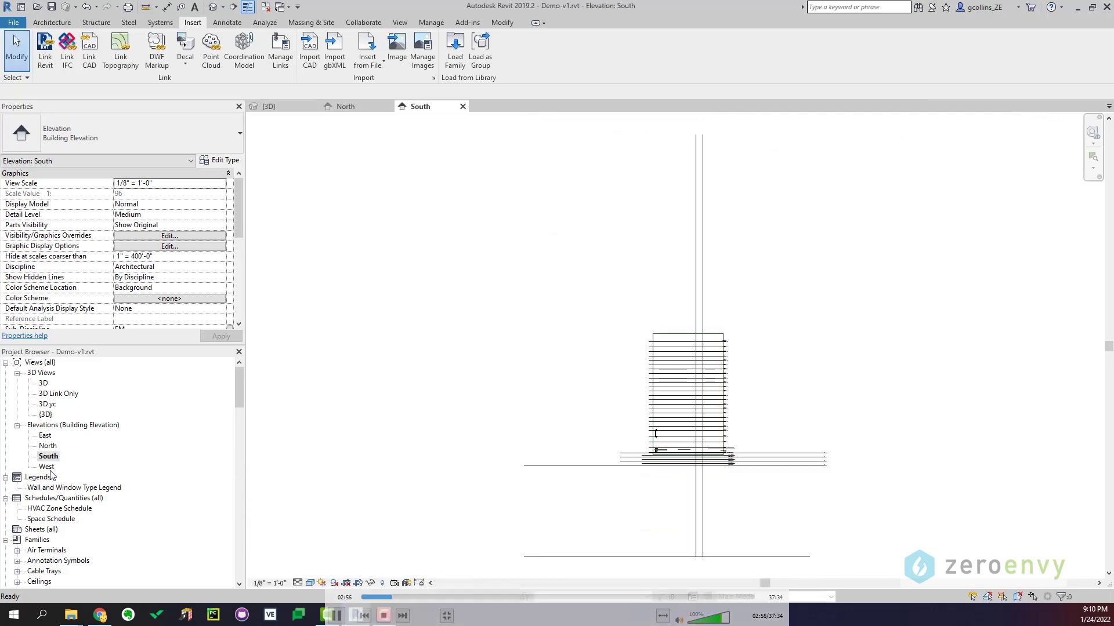
{"action": "middle_click_drag", "start_coordinate": [537, 443], "coordinate": [465, 415]}
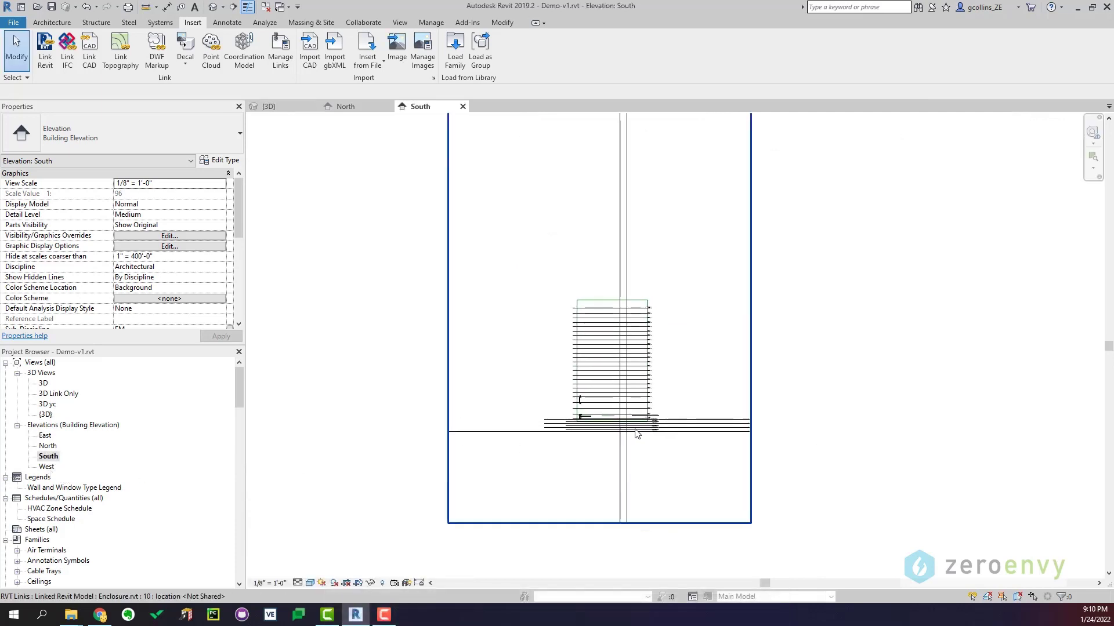
{"action": "scroll", "coordinate": [648, 413], "scroll_direction": "up", "scroll_amount": 5}
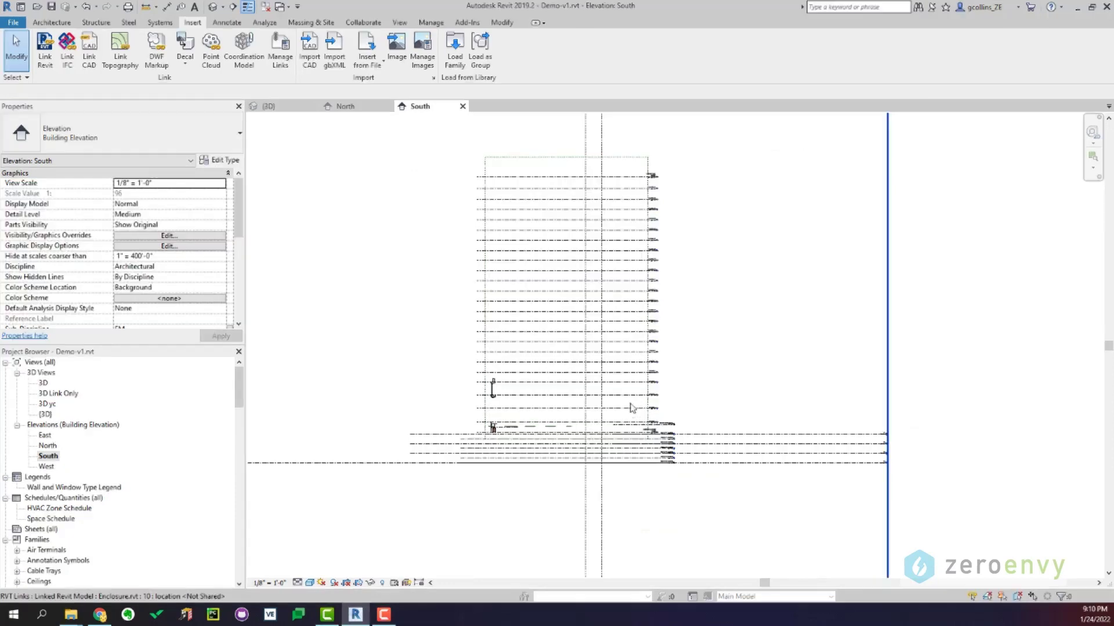
{"action": "scroll", "coordinate": [728, 456], "scroll_direction": "up", "scroll_amount": 4}
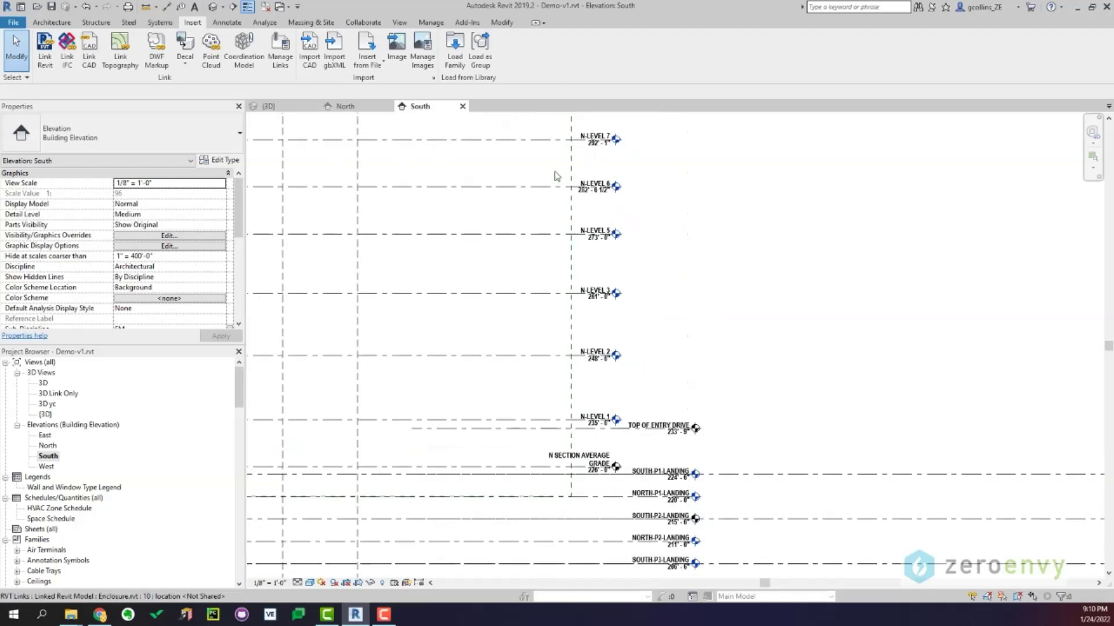
{"action": "middle_click_drag", "start_coordinate": [705, 371], "coordinate": [617, 336]}
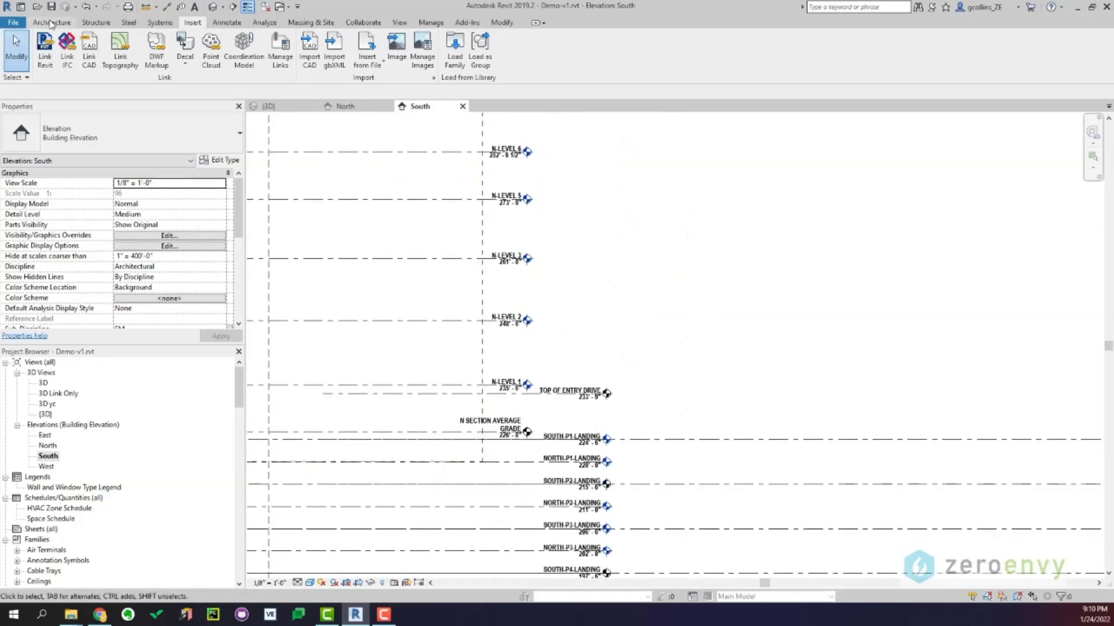
Place a new level line beside the linked model's N-LEVEL 1, at an elevation of about 235' 4"
{"action": "left_click", "coordinate": [51, 22]}
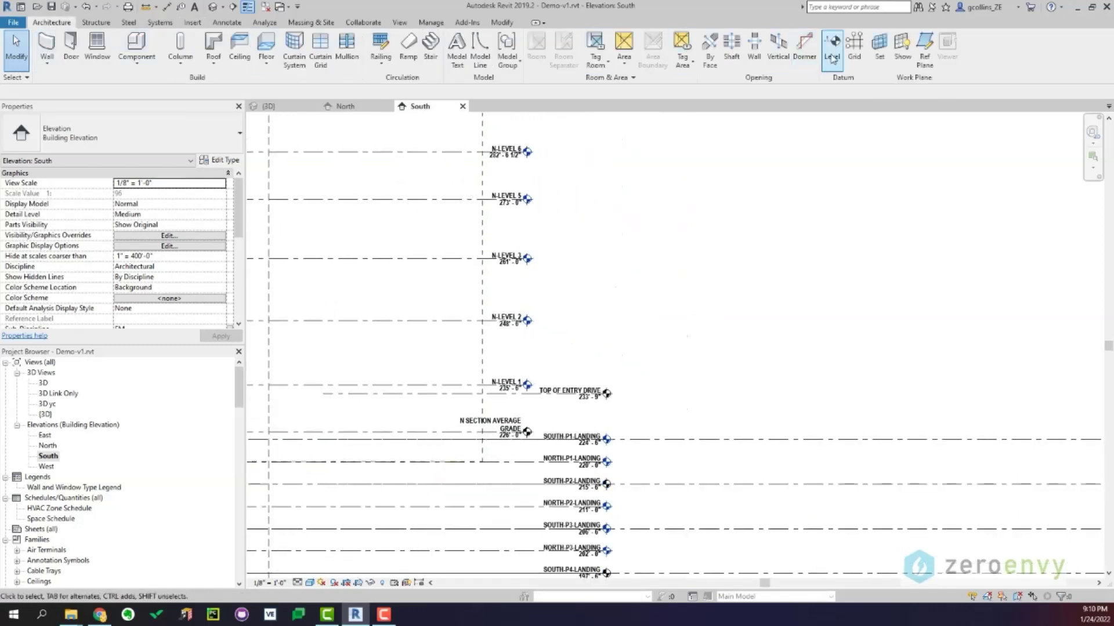
{"action": "left_click", "coordinate": [832, 48]}
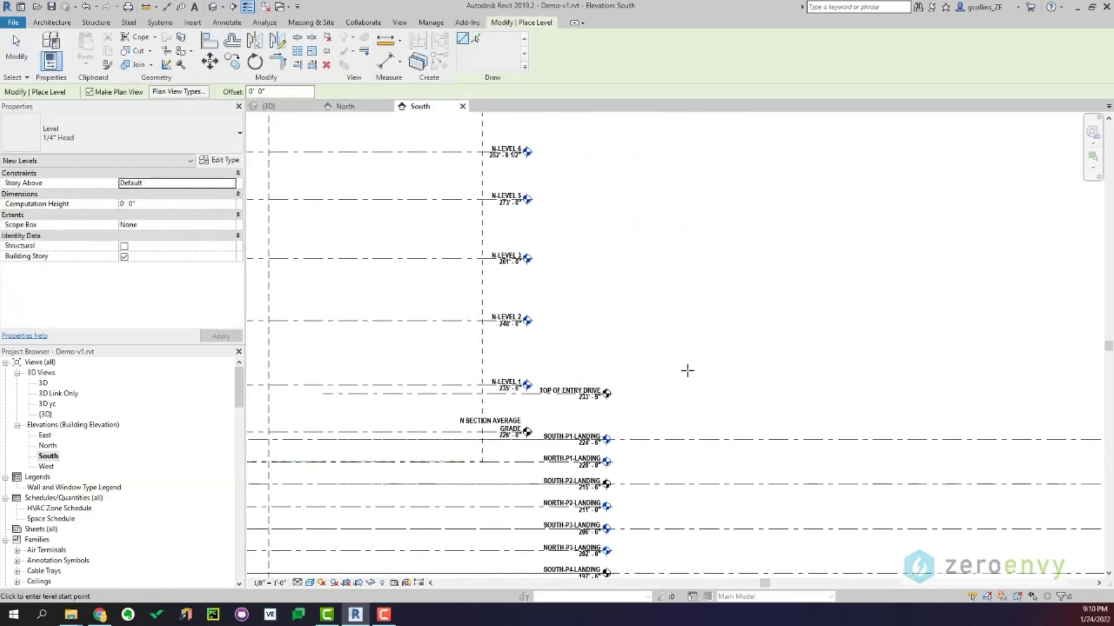
{"action": "left_click", "coordinate": [639, 385]}
{"action": "left_click", "coordinate": [855, 383]}
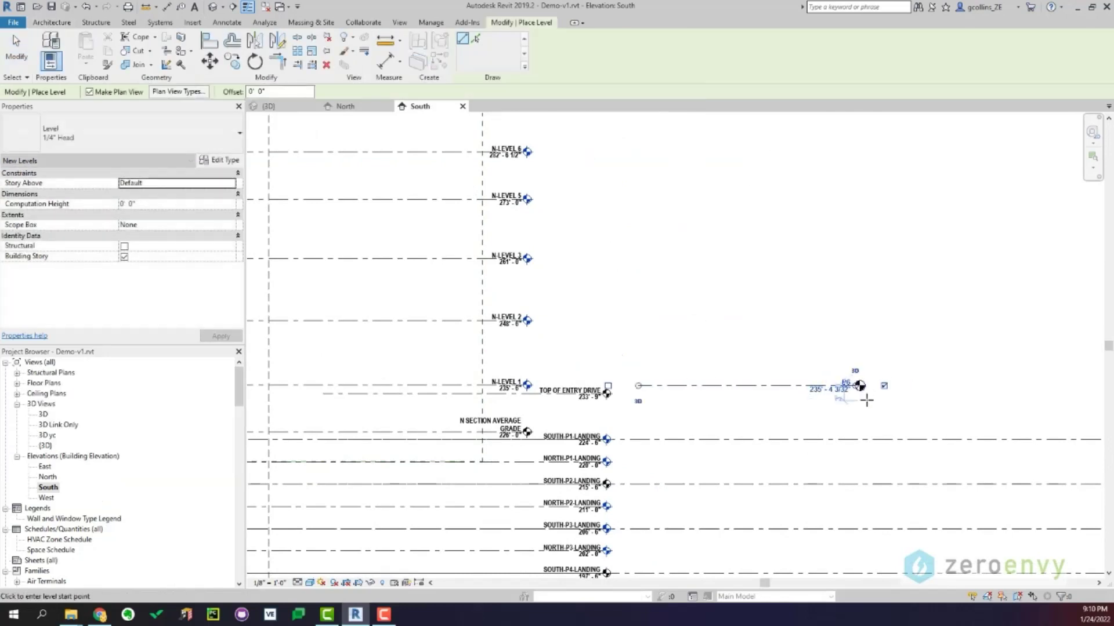
{"action": "key", "text": "Escape"}
{"action": "key", "text": "Escape"}
Rename the newly placed level as Level 1
{"action": "scroll", "coordinate": [848, 387], "scroll_direction": "up", "scroll_amount": 2}
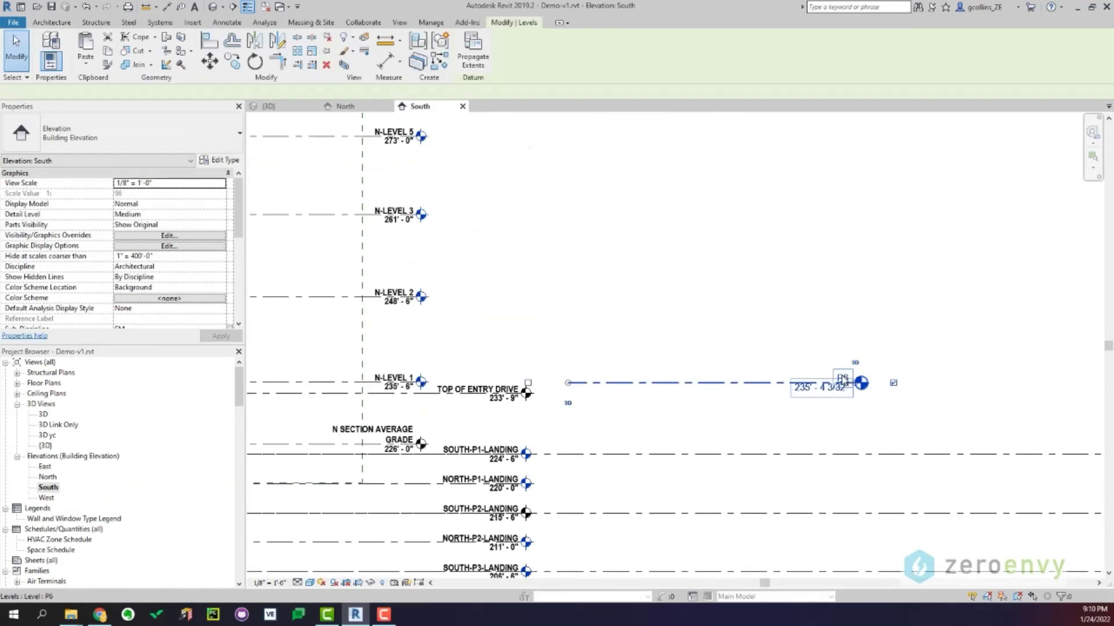
{"action": "double_click", "coordinate": [843, 378]}
{"action": "type", "text": "Level 1"}
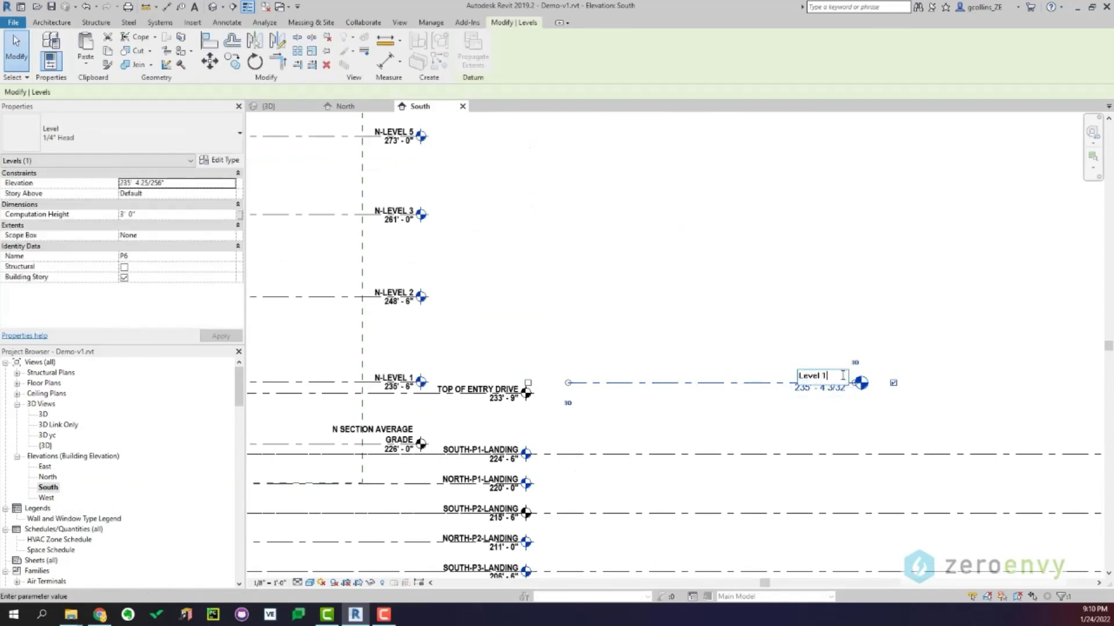
{"action": "key", "text": "Return"}
{"action": "left_click", "coordinate": [614, 308]}
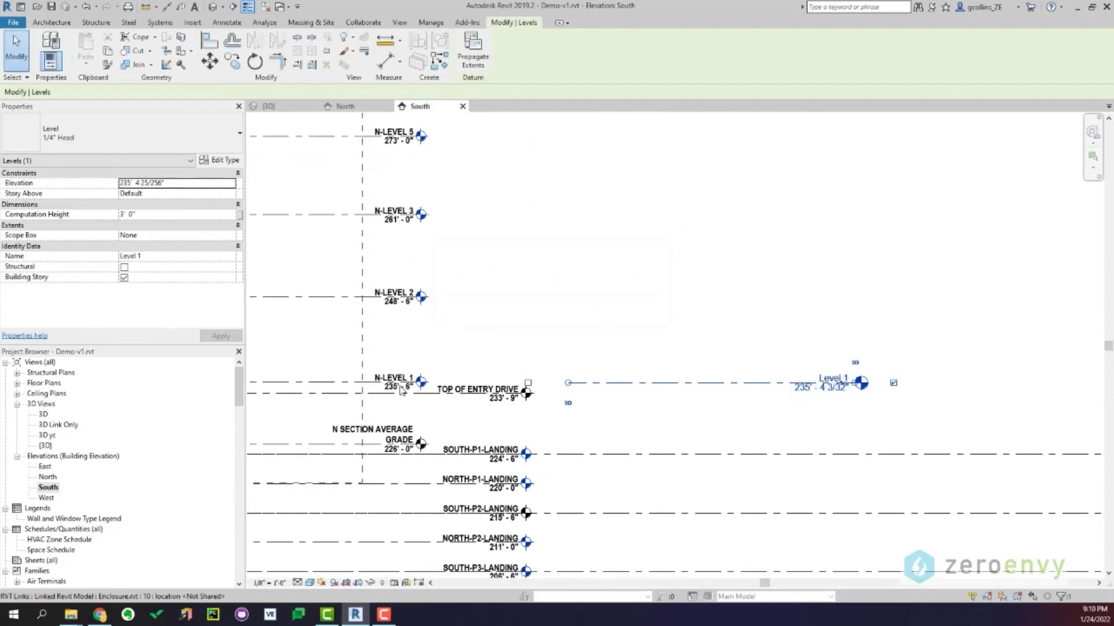
Set the elevation of Level 1 to 235.5 feet (235' 6") to match the linked N-LEVEL 1
{"action": "scroll", "coordinate": [390, 394], "scroll_direction": "up", "scroll_amount": 1}
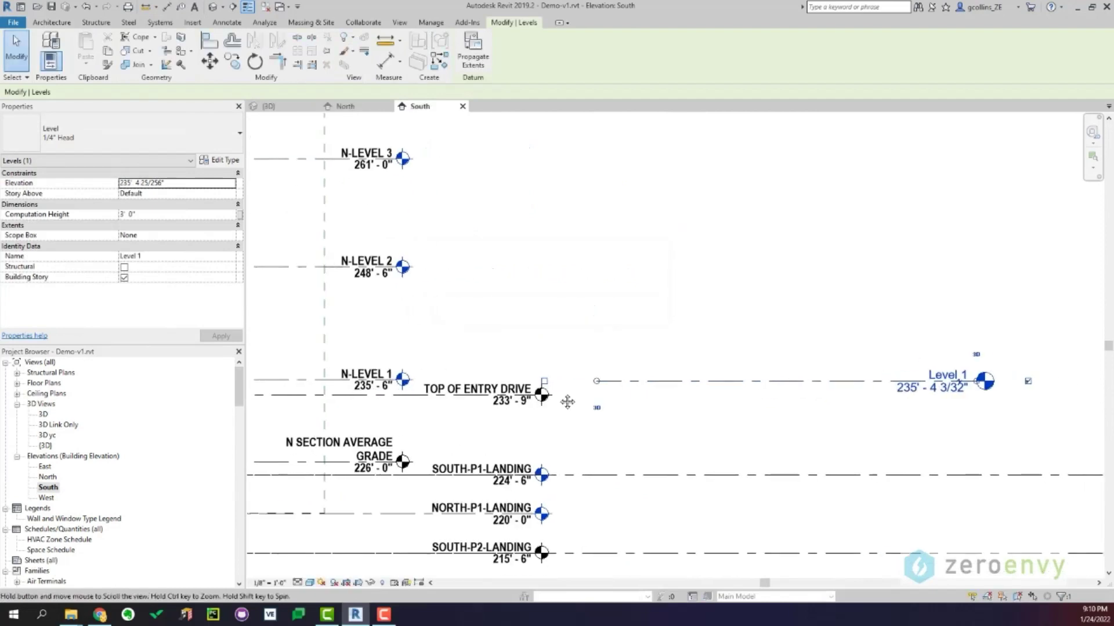
{"action": "left_click", "coordinate": [920, 390]}
{"action": "type", "text": "235.5"}
{"action": "key", "text": "Return"}
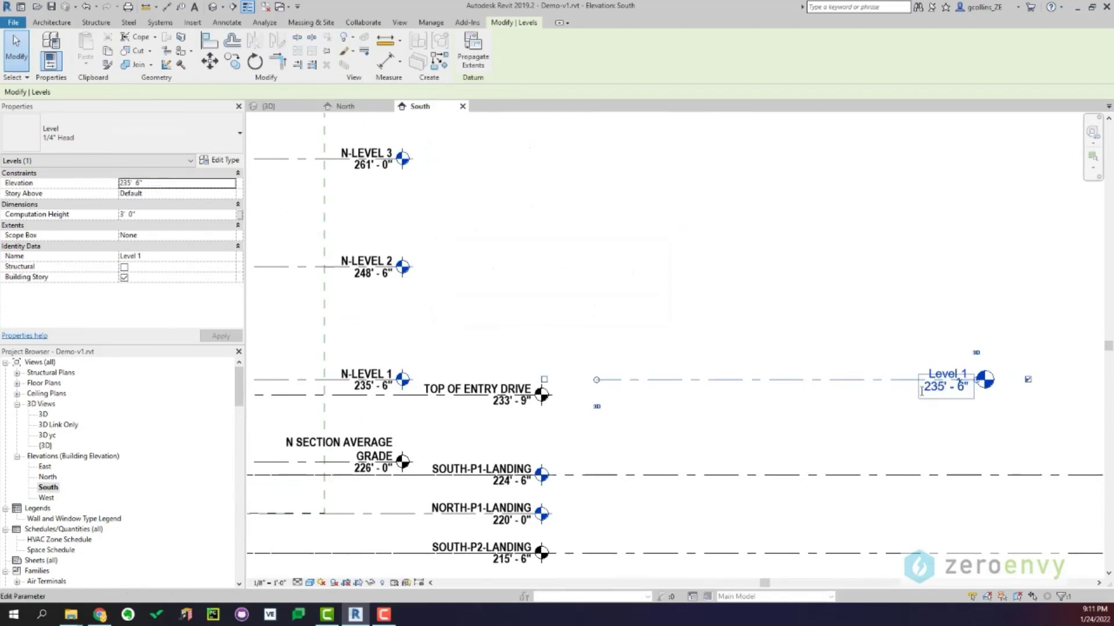
{"action": "left_click", "coordinate": [768, 343]}
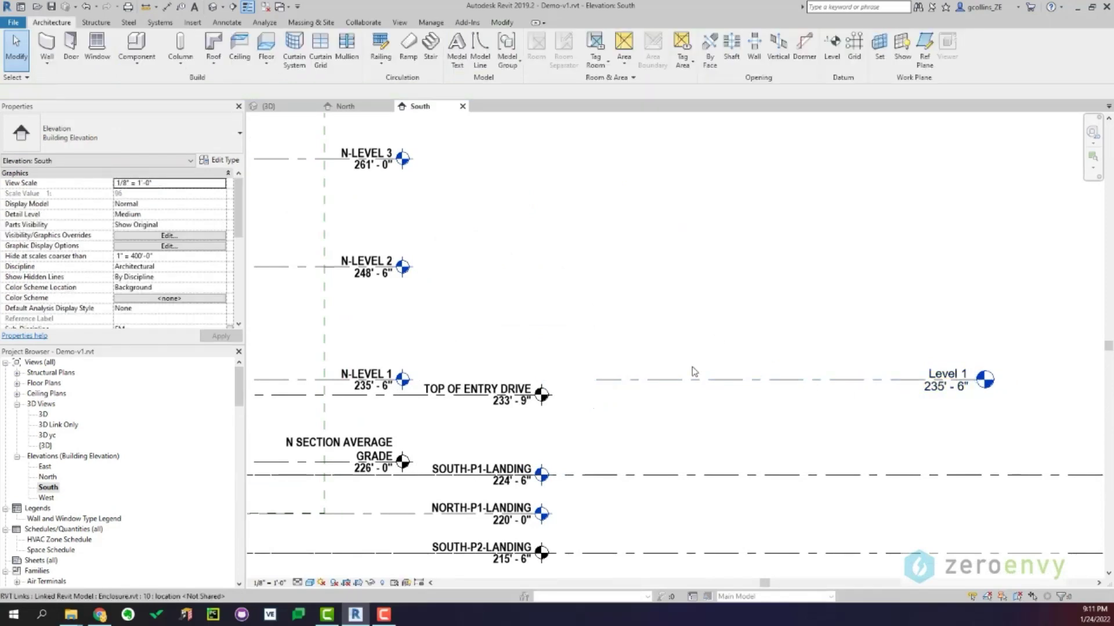
Place a second level 13' 0" above Level 1, in line with the linked N-LEVEL 2 and Level 1's head
{"action": "scroll", "coordinate": [629, 311], "scroll_direction": "down", "scroll_amount": 2}
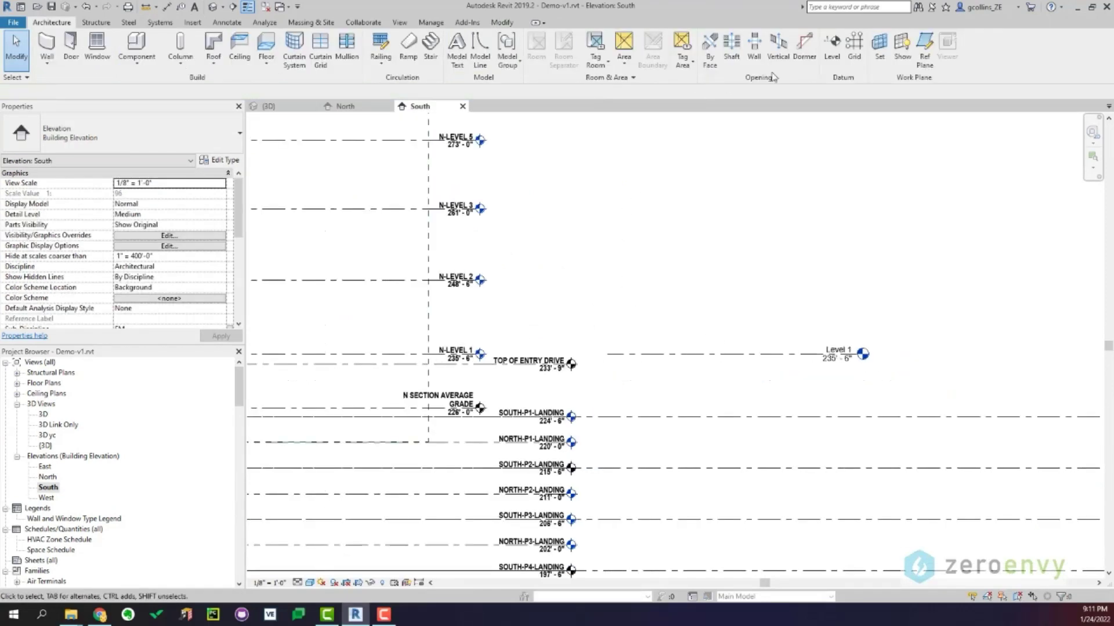
{"action": "left_click", "coordinate": [832, 45]}
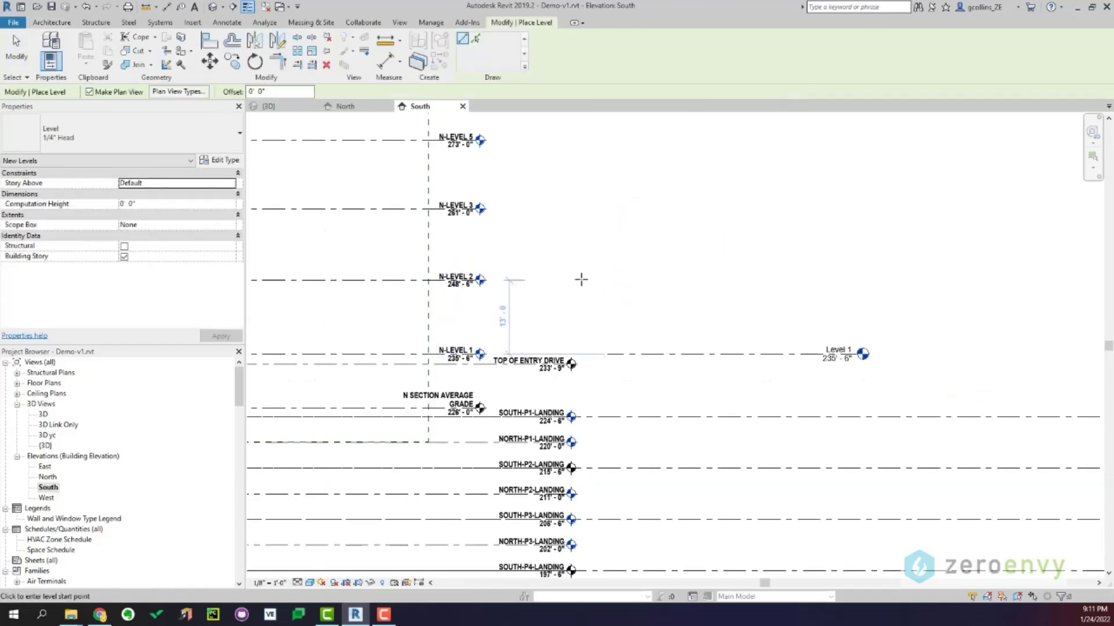
{"action": "left_click", "coordinate": [674, 280]}
{"action": "left_click", "coordinate": [862, 280]}
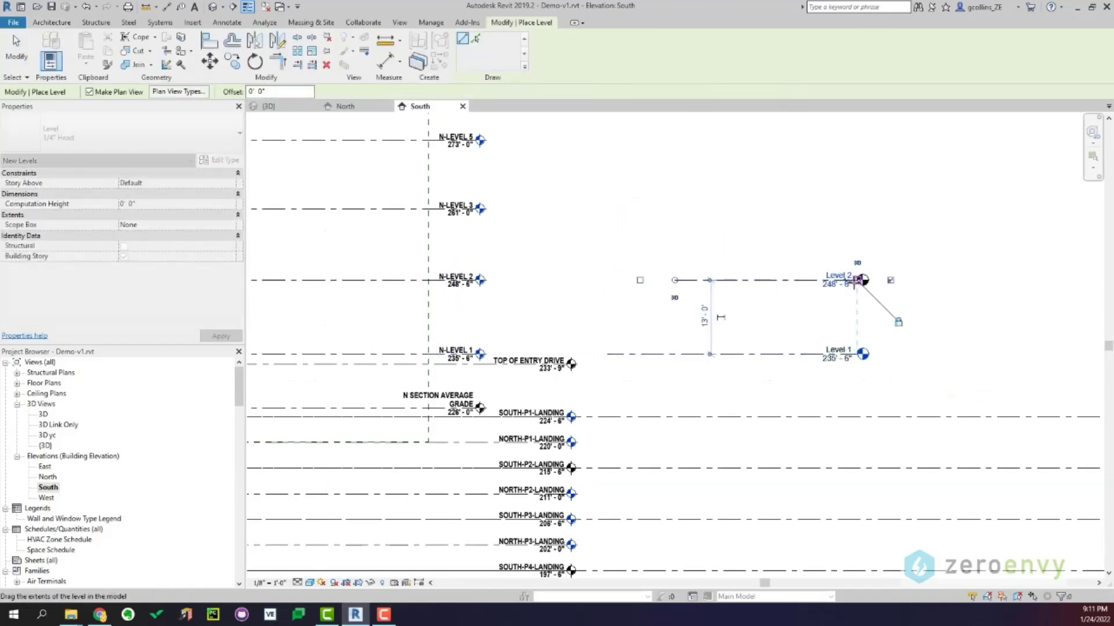
{"action": "key", "text": "Escape"}
{"action": "key", "text": "Escape"}
Examine the names and elevations of the project levels from Level 1 up to Level 28 against the linked model's levels
{"action": "scroll", "coordinate": [835, 290], "scroll_direction": "up", "scroll_amount": 2}
{"action": "scroll", "coordinate": [809, 297], "scroll_direction": "down", "scroll_amount": 1}
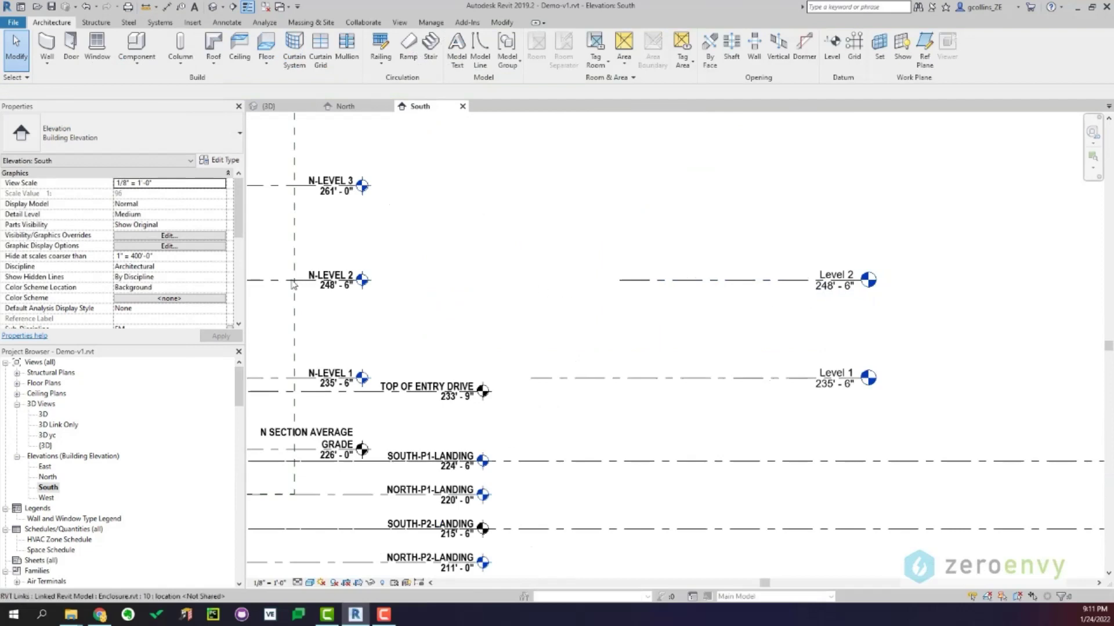
{"action": "middle_click_drag", "start_coordinate": [437, 281], "coordinate": [513, 333]}
{"action": "scroll", "coordinate": [733, 327], "scroll_direction": "down", "scroll_amount": 2}
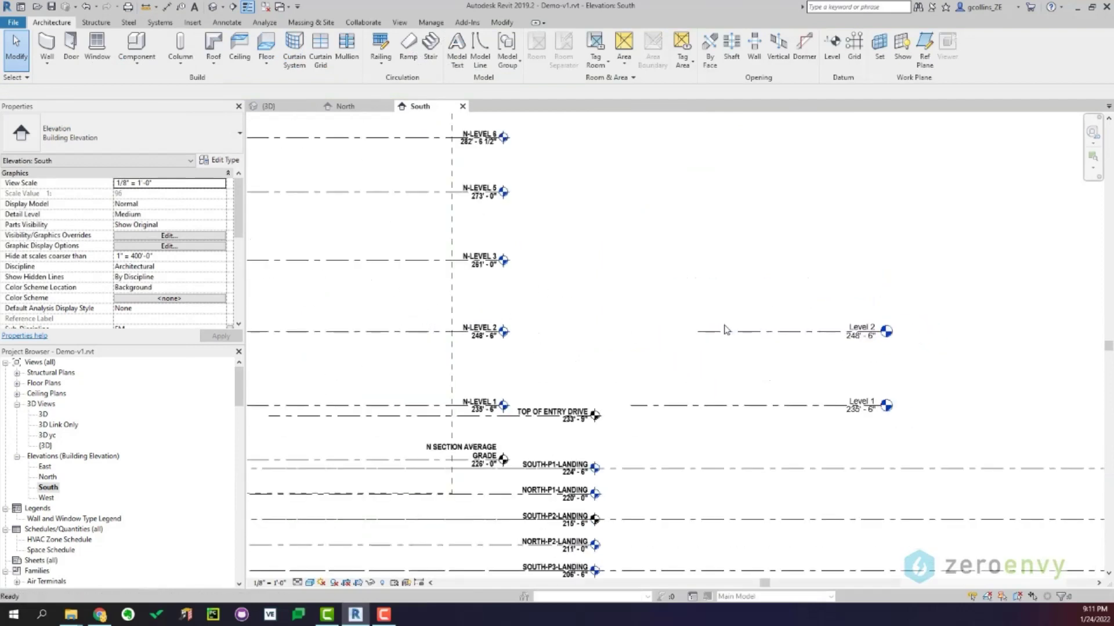
{"action": "middle_click_drag", "start_coordinate": [682, 315], "coordinate": [666, 402]}
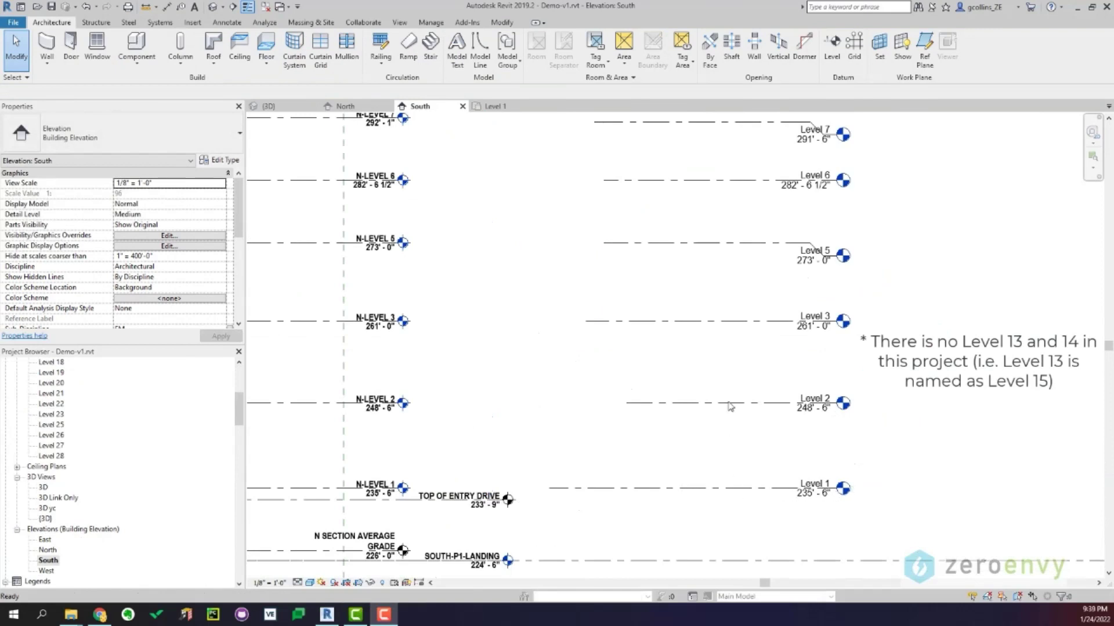
{"action": "scroll", "coordinate": [731, 406], "scroll_direction": "down", "scroll_amount": 2}
{"action": "middle_click_drag", "start_coordinate": [684, 322], "coordinate": [619, 523]}
{"action": "middle_click_drag", "start_coordinate": [672, 272], "coordinate": [631, 471]}
{"action": "mouse_move", "coordinate": [646, 240]}
{"action": "middle_mouse_down"}
{"action": "mouse_move", "coordinate": [628, 461]}
{"action": "mouse_move", "coordinate": [626, 435]}
{"action": "middle_mouse_up"}
{"action": "scroll", "coordinate": [647, 268], "scroll_direction": "up", "scroll_amount": 4}
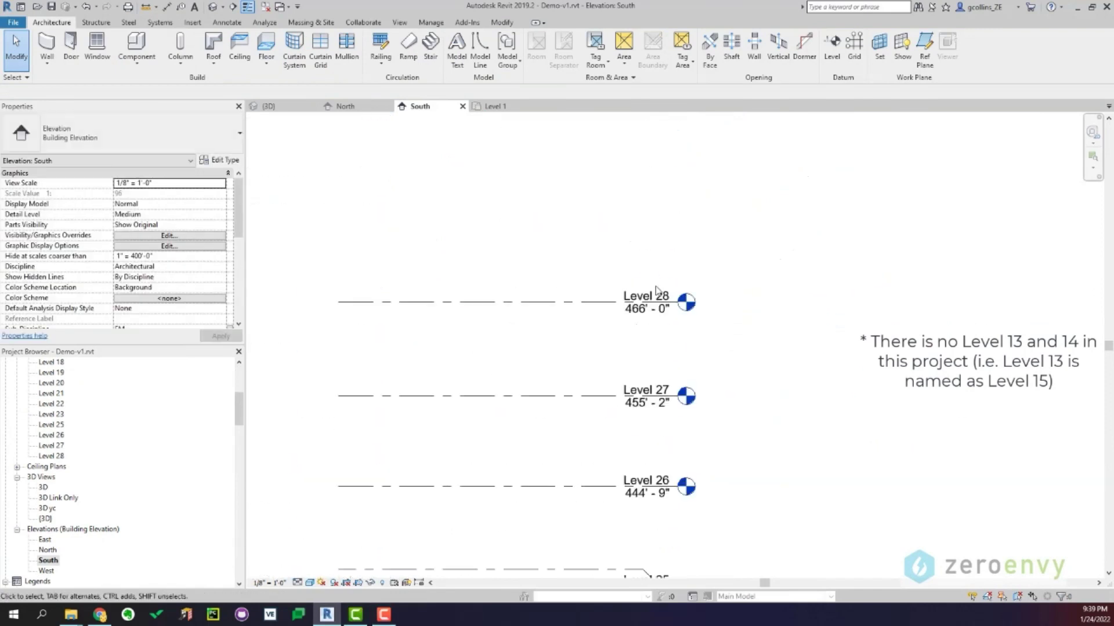
{"action": "scroll", "coordinate": [653, 313], "scroll_direction": "down", "scroll_amount": 1}
{"action": "scroll", "coordinate": [647, 336], "scroll_direction": "down", "scroll_amount": 2}
{"action": "middle_click_drag", "start_coordinate": [637, 361], "coordinate": [638, 160]}
{"action": "mouse_move", "coordinate": [599, 439]}
{"action": "middle_mouse_down"}
{"action": "mouse_move", "coordinate": [629, 318]}
{"action": "mouse_move", "coordinate": [646, 151]}
{"action": "middle_mouse_up"}
{"action": "mouse_move", "coordinate": [617, 452]}
{"action": "middle_mouse_down"}
{"action": "mouse_move", "coordinate": [616, 288]}
{"action": "mouse_move", "coordinate": [643, 224]}
{"action": "middle_mouse_up"}
{"action": "middle_click_drag", "start_coordinate": [589, 420], "coordinate": [609, 196]}
{"action": "middle_click_drag", "start_coordinate": [574, 420], "coordinate": [593, 237]}
{"action": "mouse_move", "coordinate": [595, 395]}
{"action": "middle_mouse_down"}
{"action": "mouse_move", "coordinate": [604, 366]}
{"action": "mouse_move", "coordinate": [589, 375]}
{"action": "mouse_move", "coordinate": [577, 474]}
{"action": "middle_mouse_up"}
{"action": "middle_click_drag", "start_coordinate": [526, 413], "coordinate": [532, 412]}
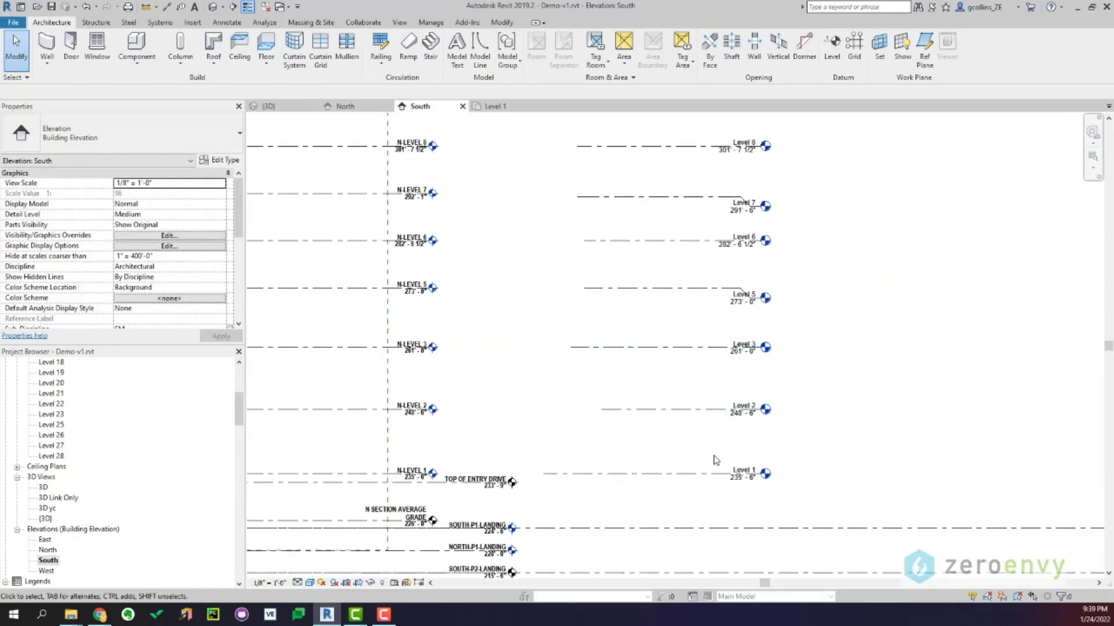
{"action": "scroll", "coordinate": [714, 466], "scroll_direction": "up", "scroll_amount": 2}
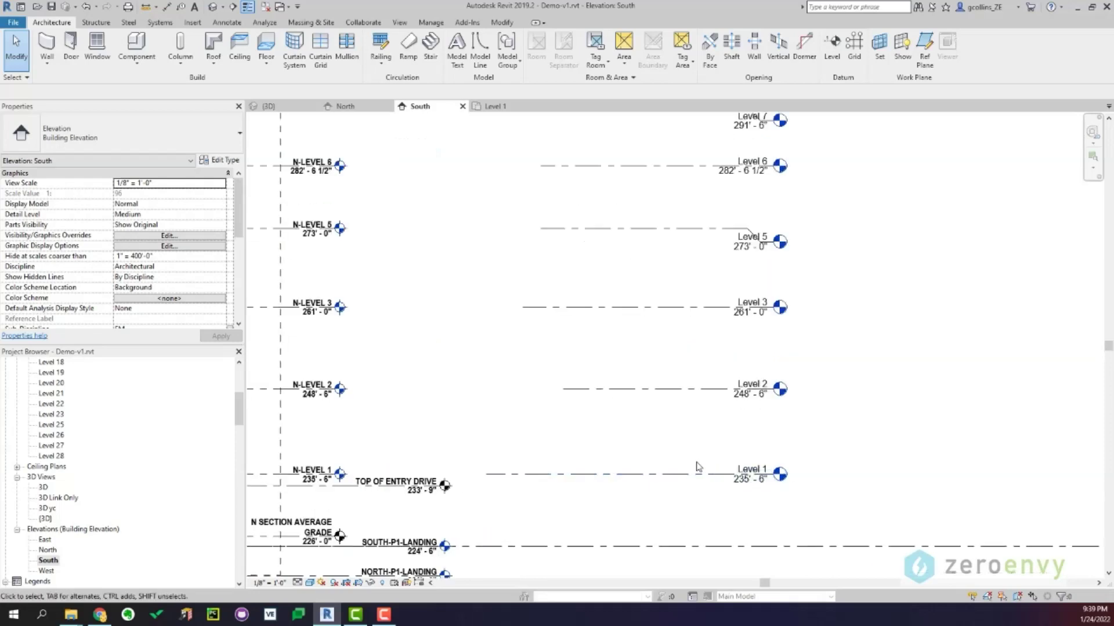
Open the Level 1 floor plan
{"action": "scroll", "coordinate": [85, 459], "scroll_direction": "up", "scroll_amount": 6}
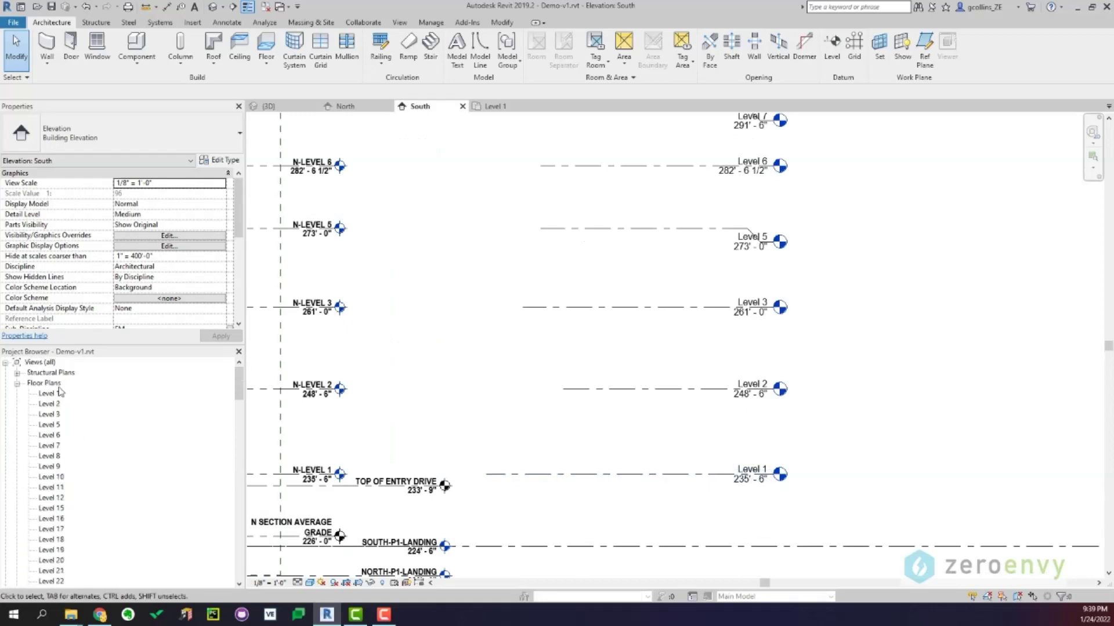
{"action": "left_click", "coordinate": [45, 383]}
{"action": "double_click", "coordinate": [55, 395]}
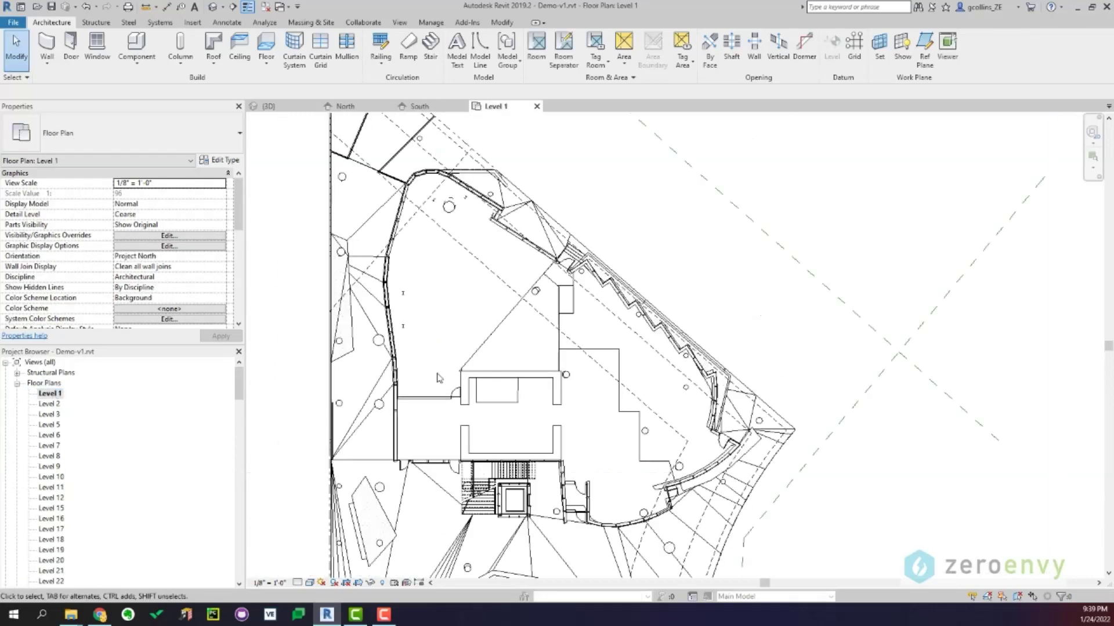
{"action": "scroll", "coordinate": [446, 380], "scroll_direction": "down", "scroll_amount": 3, "text": "ctrl"}
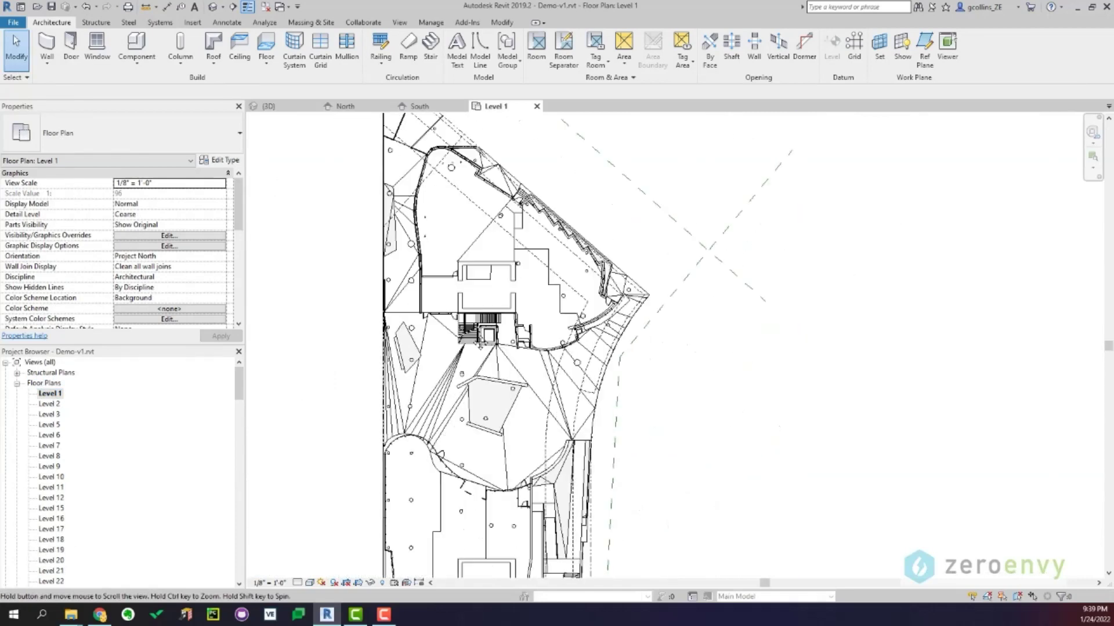
{"action": "middle_click_drag", "start_coordinate": [511, 349], "coordinate": [503, 388]}
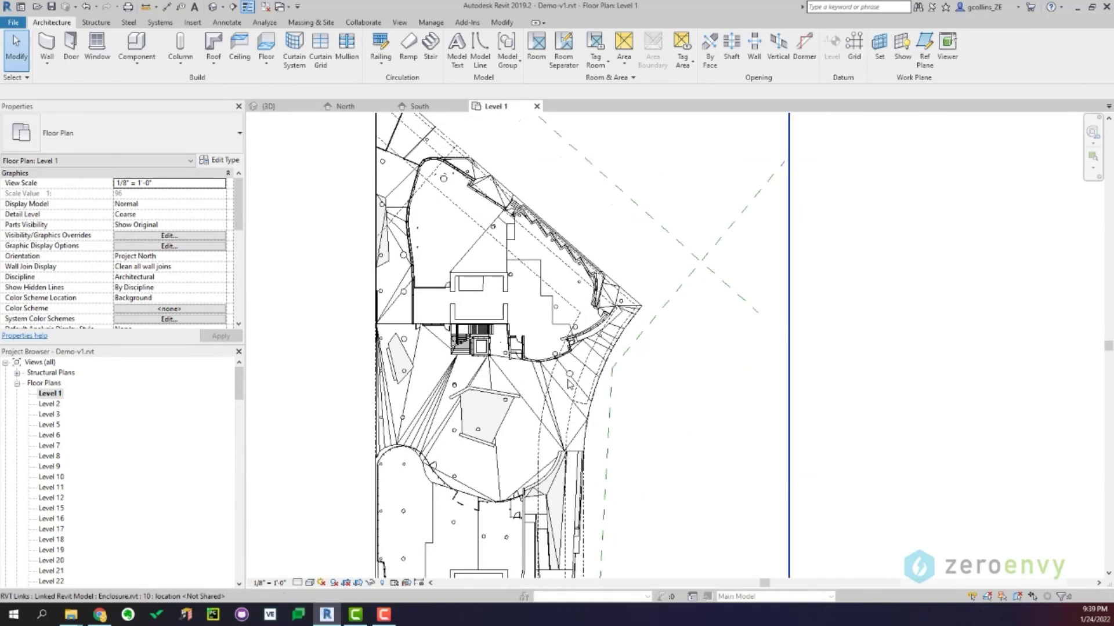
Display the linked Enclosure.rvt by linked view in the Level 1 plan, using Area Plan (Gross Building): NORTH-LEVEL 1
{"action": "key", "text": "v"}
{"action": "key", "text": "g"}
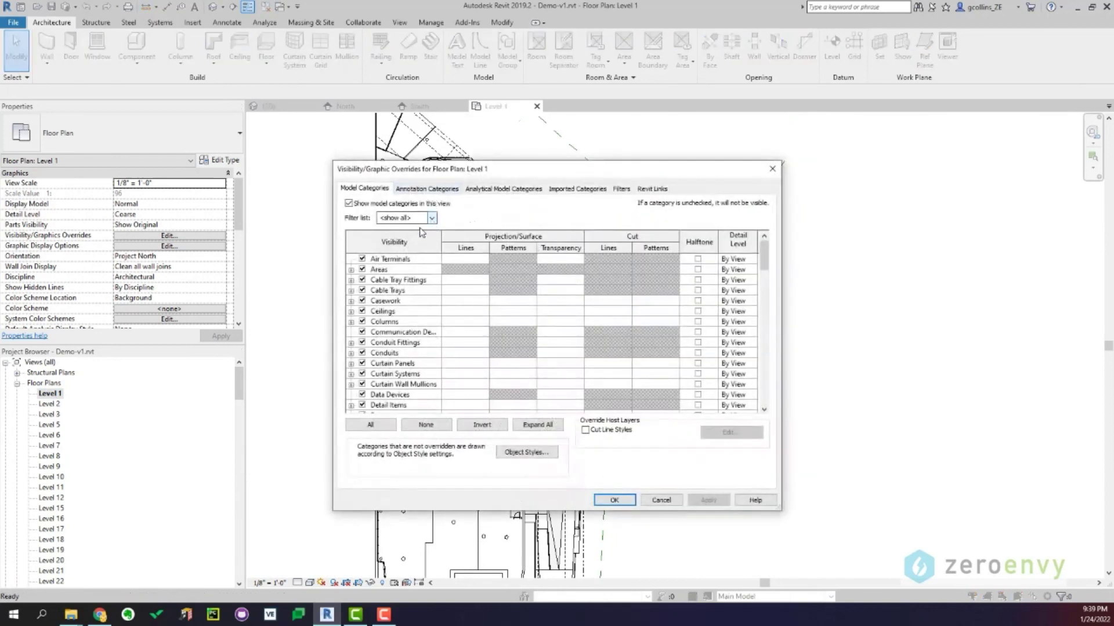
{"action": "left_click", "coordinate": [646, 193]}
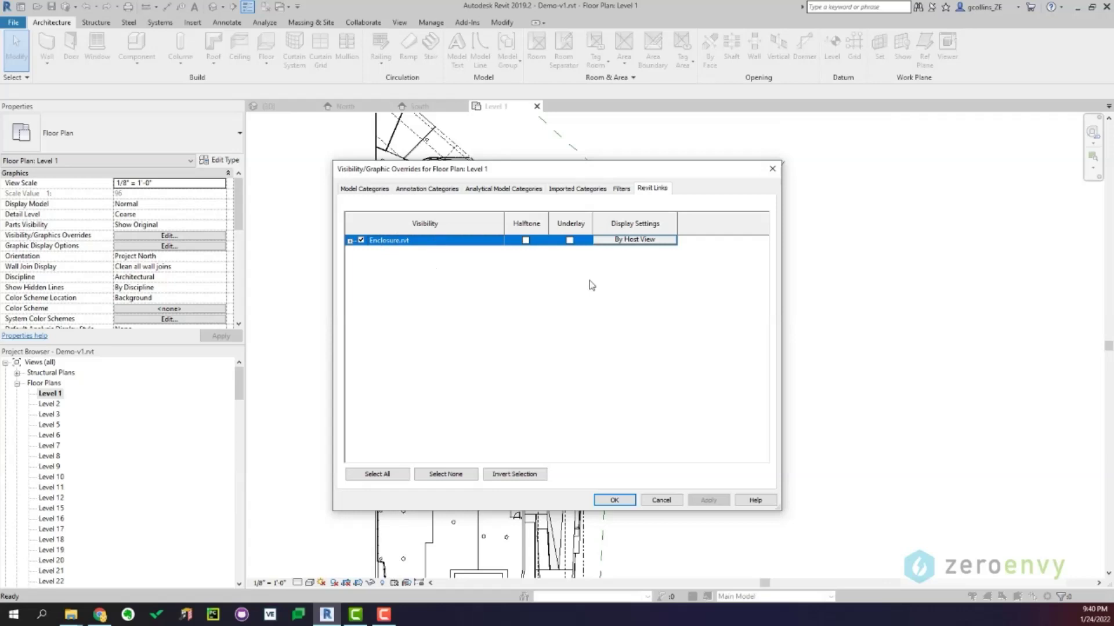
{"action": "left_click", "coordinate": [638, 240]}
{"action": "left_click", "coordinate": [399, 236]}
{"action": "left_click", "coordinate": [407, 255]}
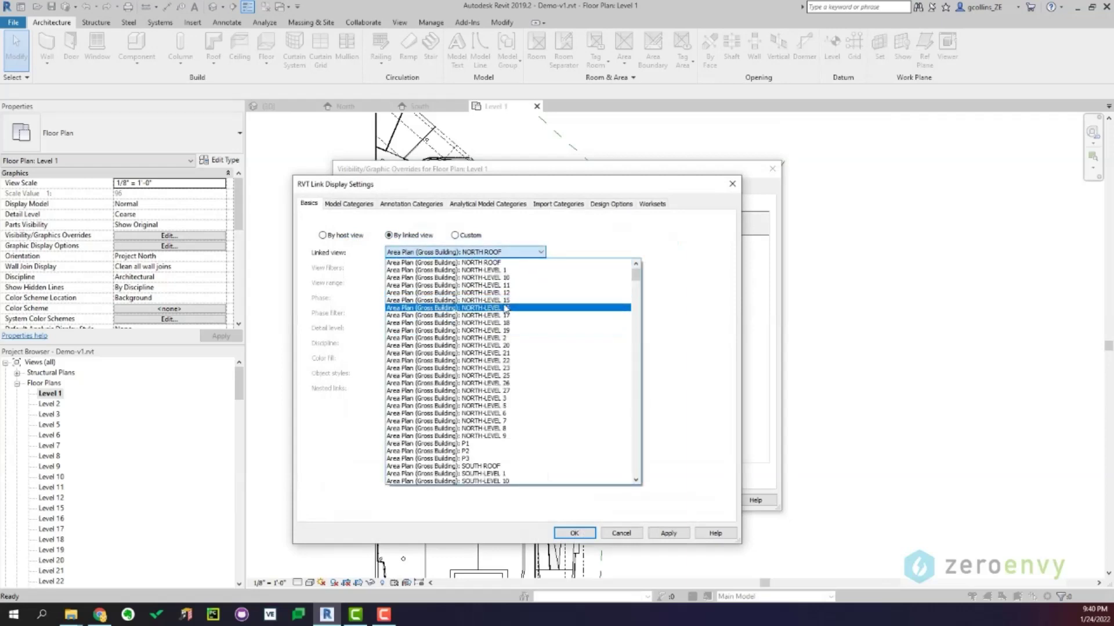
{"action": "left_click_drag", "start_coordinate": [636, 275], "coordinate": [635, 366]}
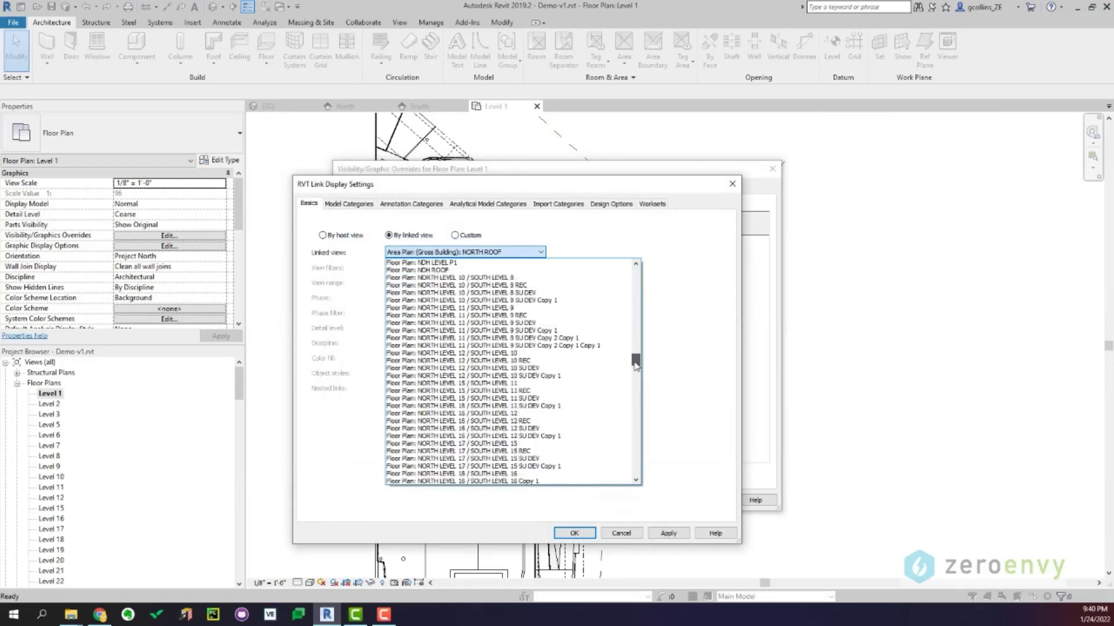
{"action": "left_click_drag", "start_coordinate": [636, 366], "coordinate": [638, 274]}
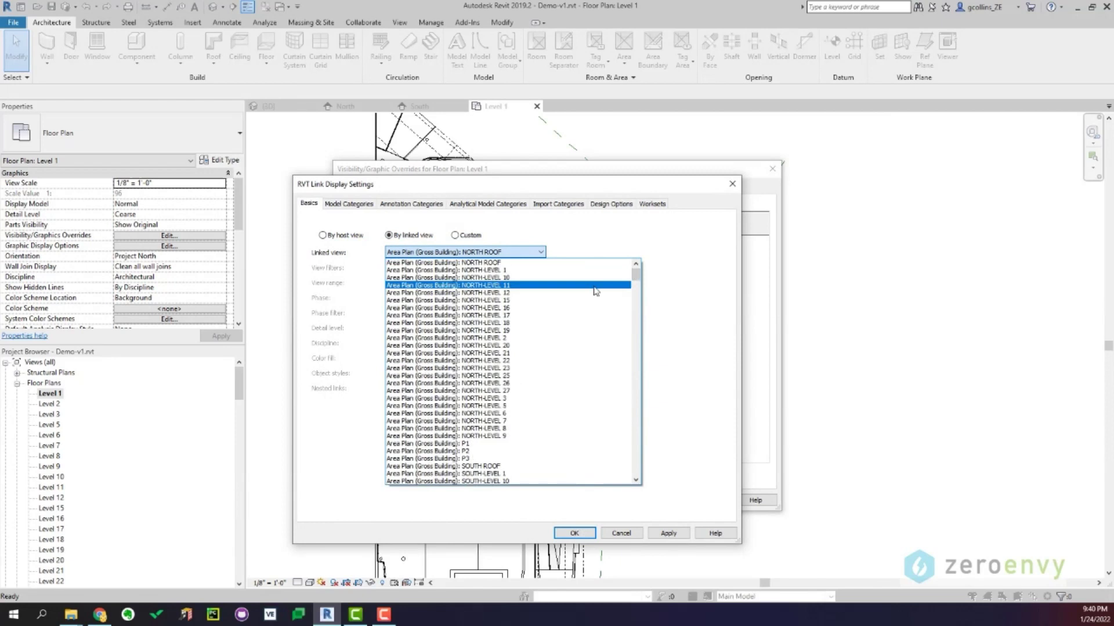
{"action": "left_click", "coordinate": [494, 271]}
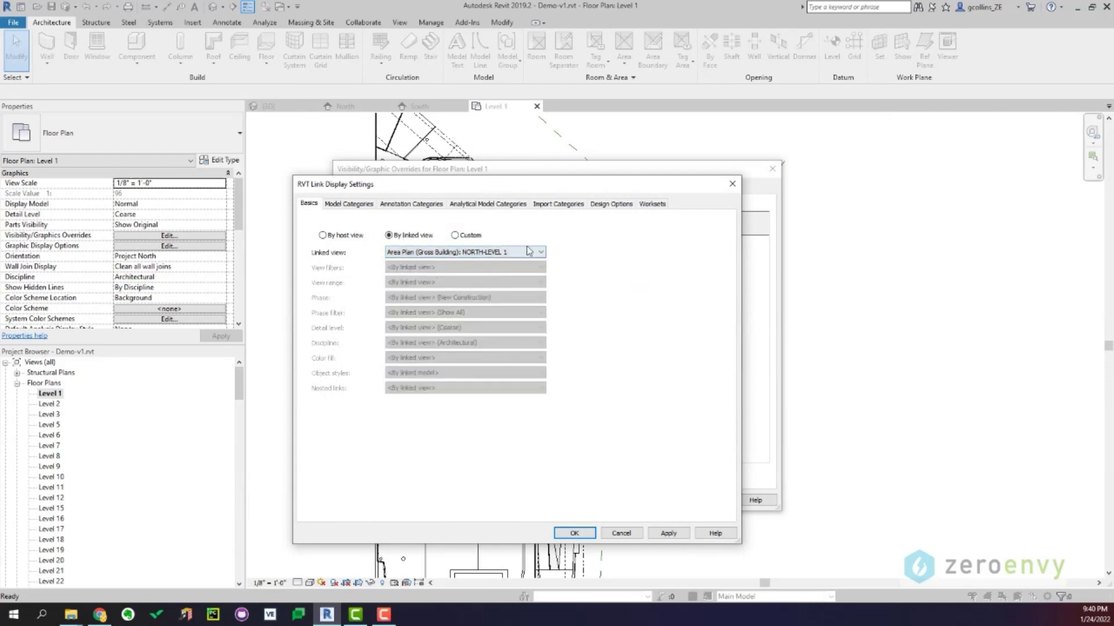
{"action": "left_click", "coordinate": [574, 533]}
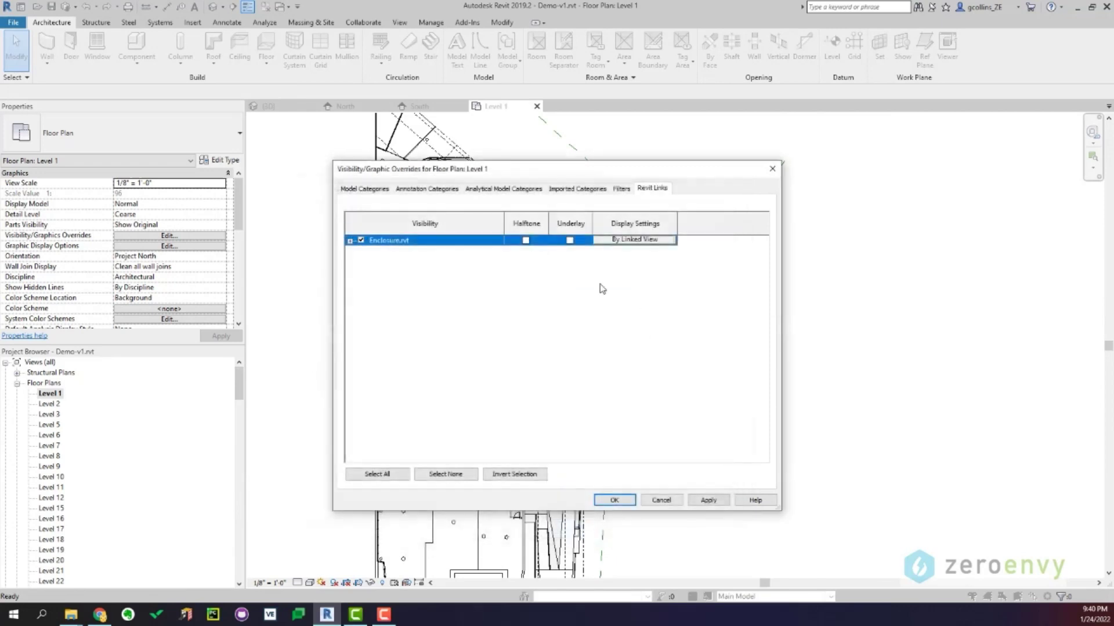
Show the linked Enclosure.rvt model as an underlay in the Level 1 plan
{"action": "left_click", "coordinate": [569, 241]}
{"action": "key", "text": "Return"}
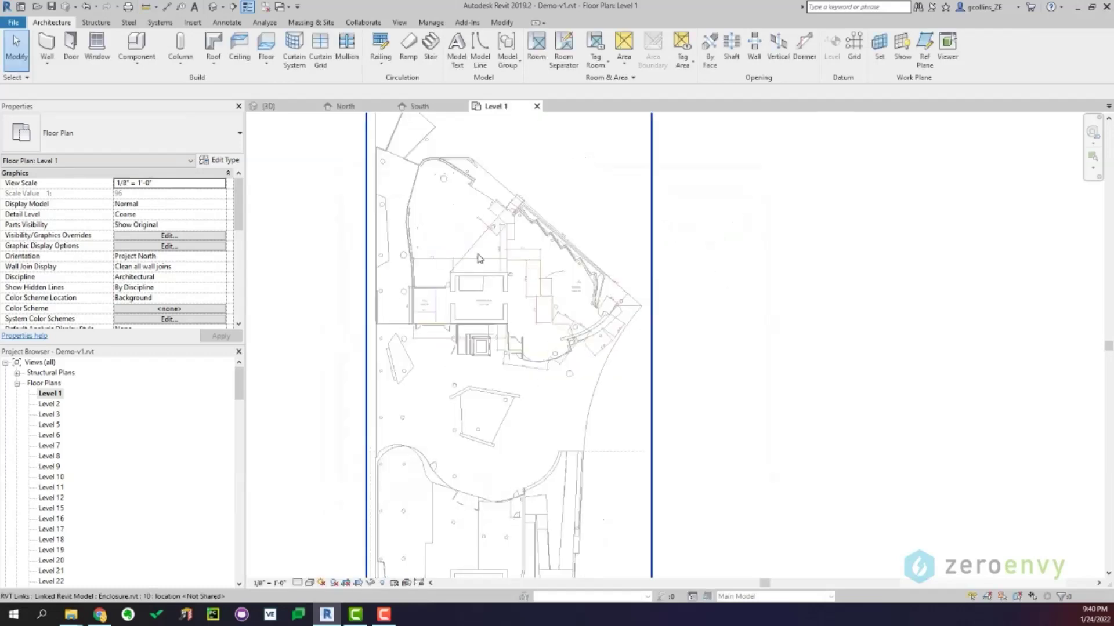
{"action": "scroll", "coordinate": [480, 258], "scroll_direction": "up", "scroll_amount": 3}
{"action": "middle_click_drag", "start_coordinate": [481, 260], "coordinate": [477, 295]}
{"action": "scroll", "coordinate": [421, 316], "scroll_direction": "up", "scroll_amount": 3}
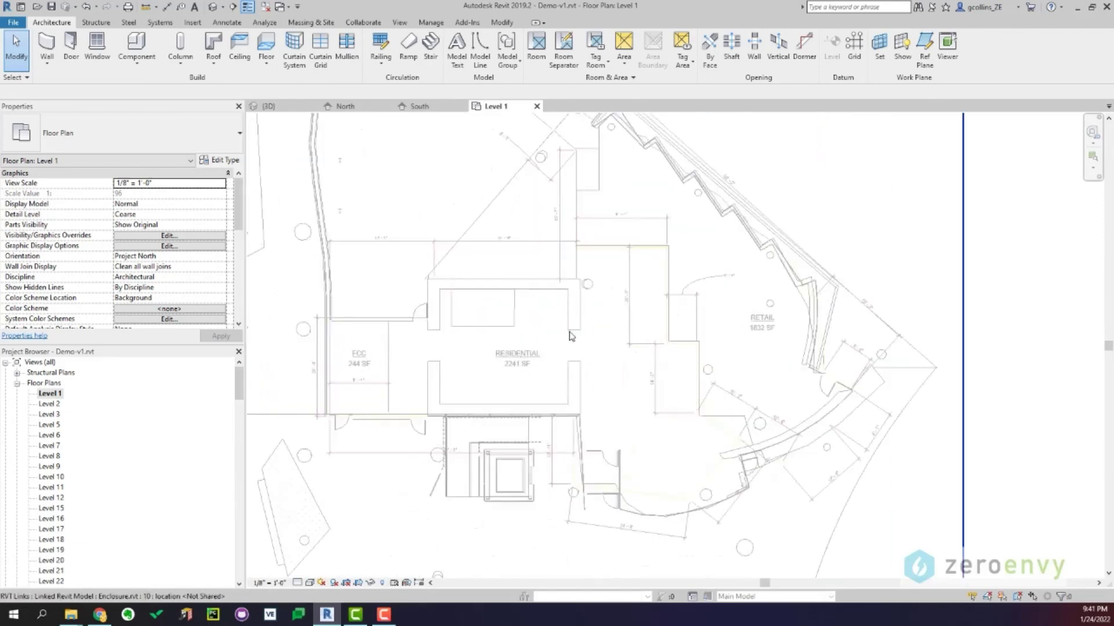
{"action": "scroll", "coordinate": [565, 306], "scroll_direction": "down", "scroll_amount": 2}
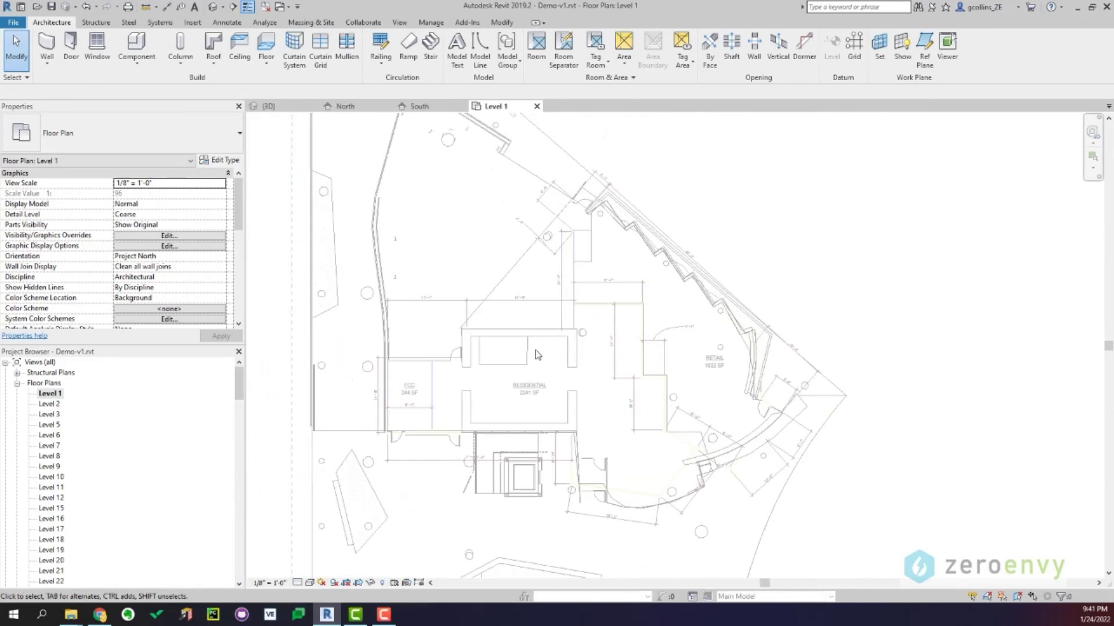
{"action": "middle_click_drag", "start_coordinate": [547, 360], "coordinate": [552, 373]}
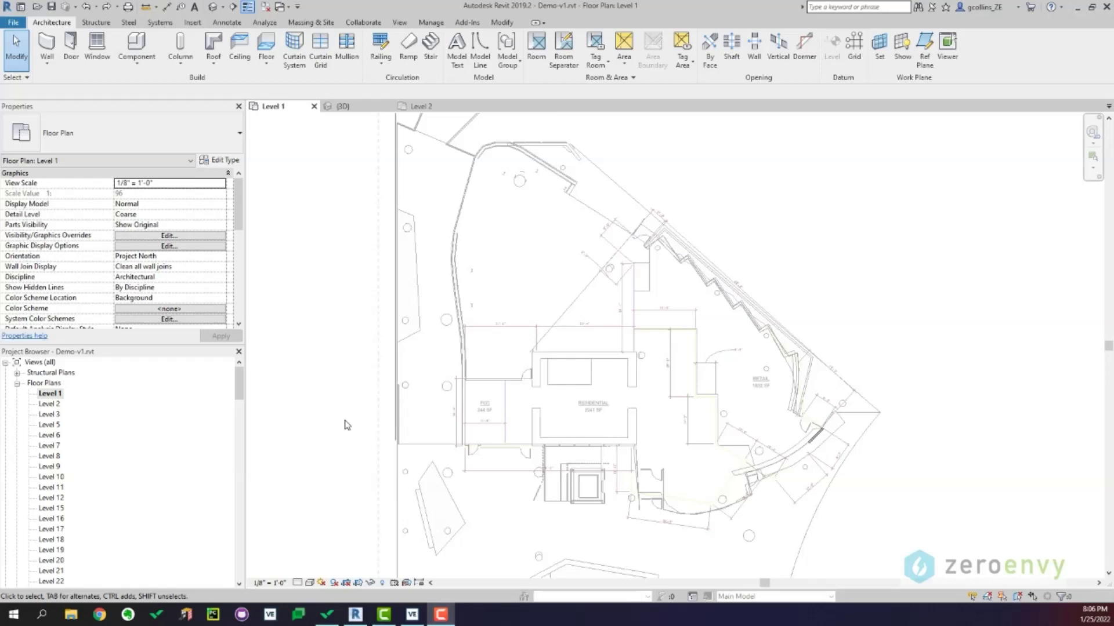
Start placing a straight wall of type Exterior - 6" and review the available wall types
{"action": "left_click", "coordinate": [50, 47]}
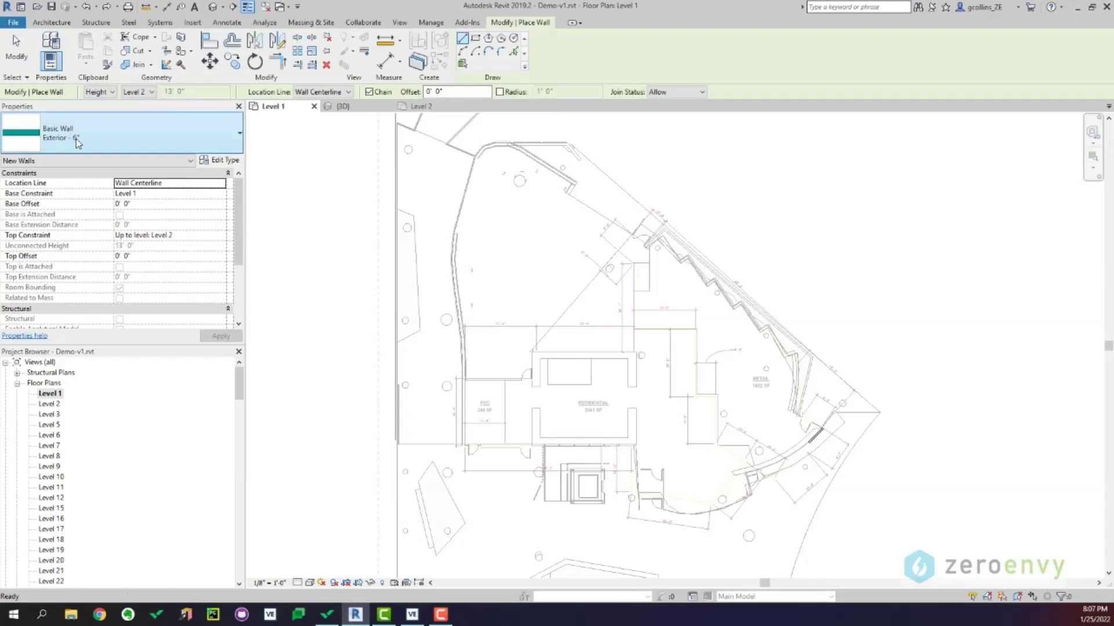
{"action": "left_click", "coordinate": [77, 142]}
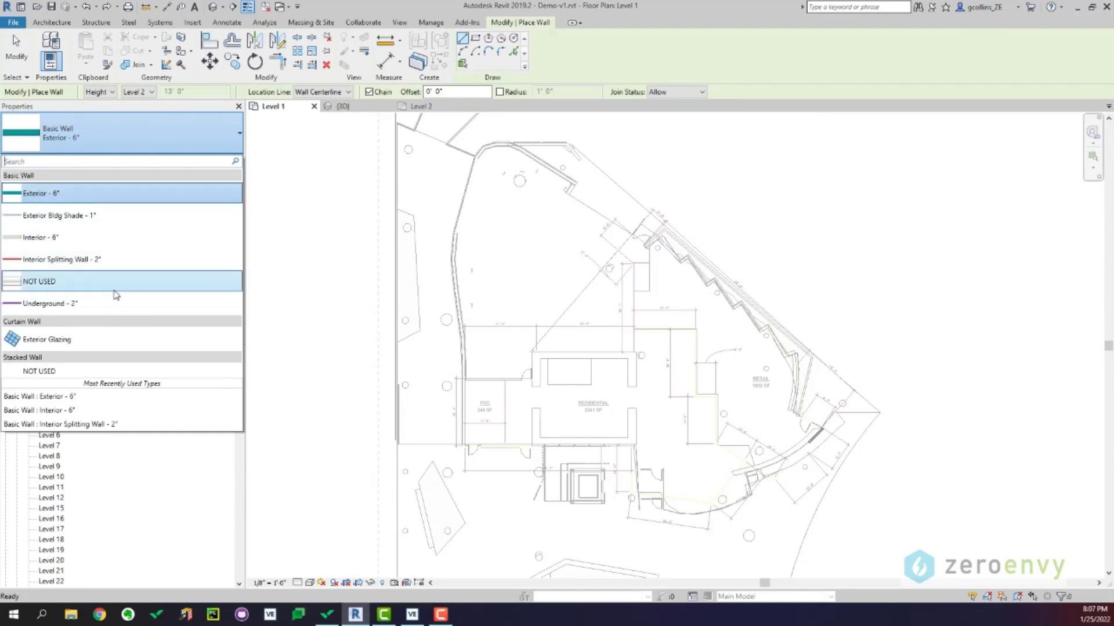
{"action": "key", "text": "Escape"}
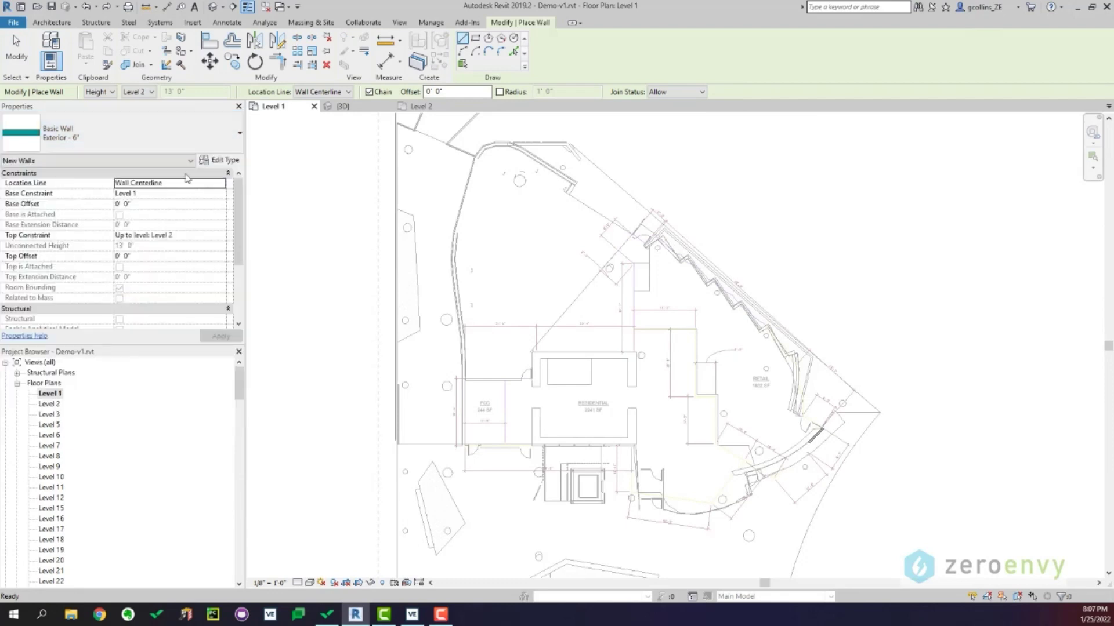
Examine the type properties and layer assembly of the Exterior - 6" wall, and the list of wall types
{"action": "left_click", "coordinate": [219, 160]}
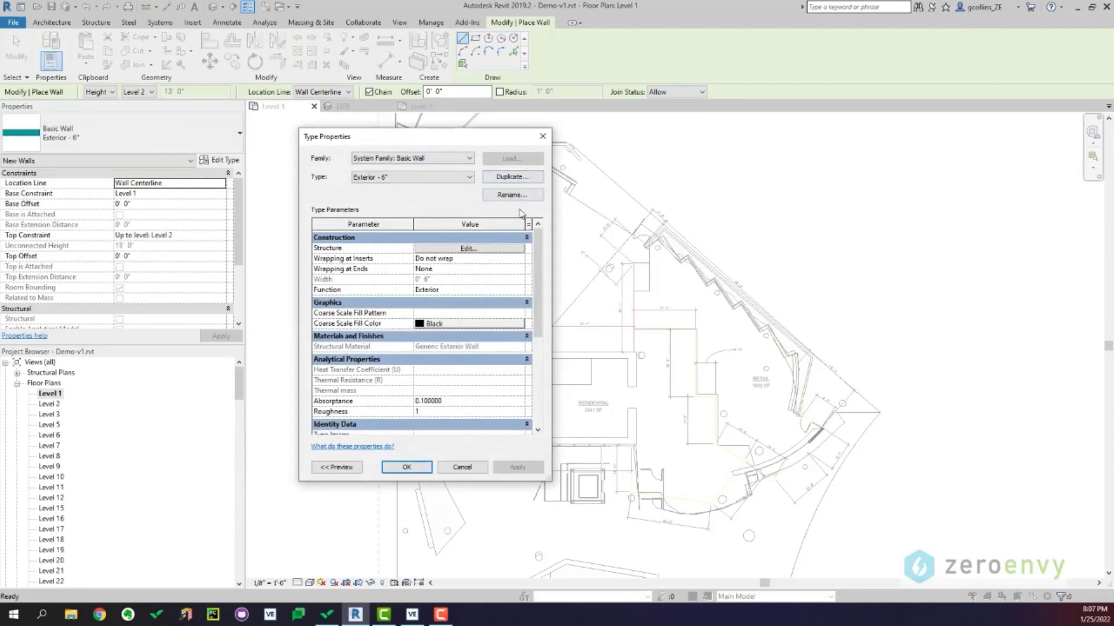
{"action": "left_click", "coordinate": [454, 249]}
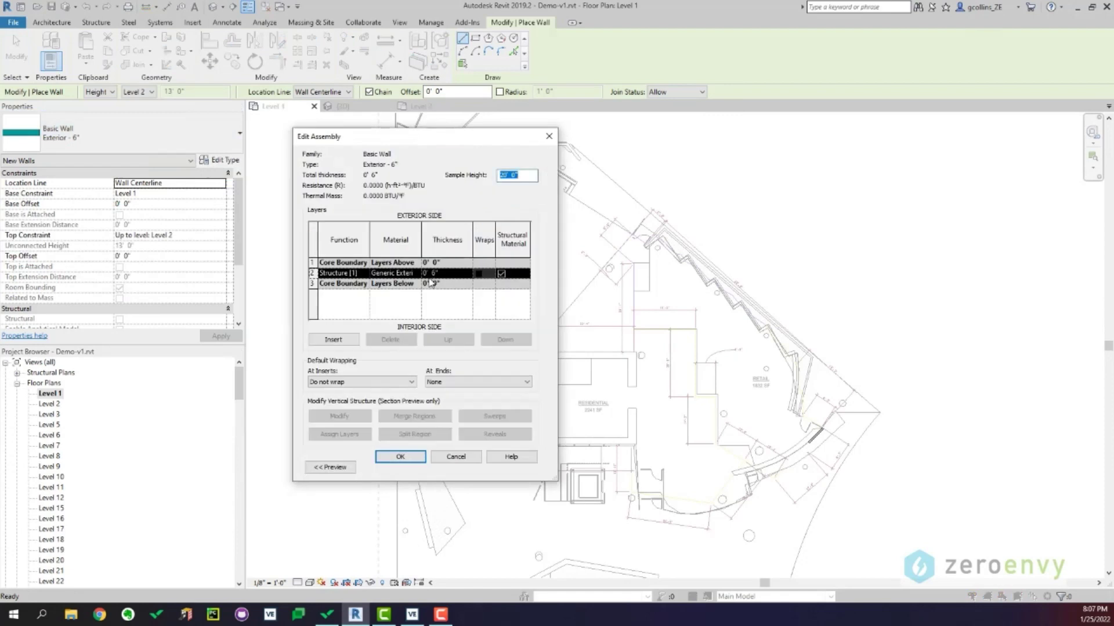
{"action": "left_click", "coordinate": [549, 136]}
{"action": "left_click", "coordinate": [540, 140]}
{"action": "left_click", "coordinate": [157, 148]}
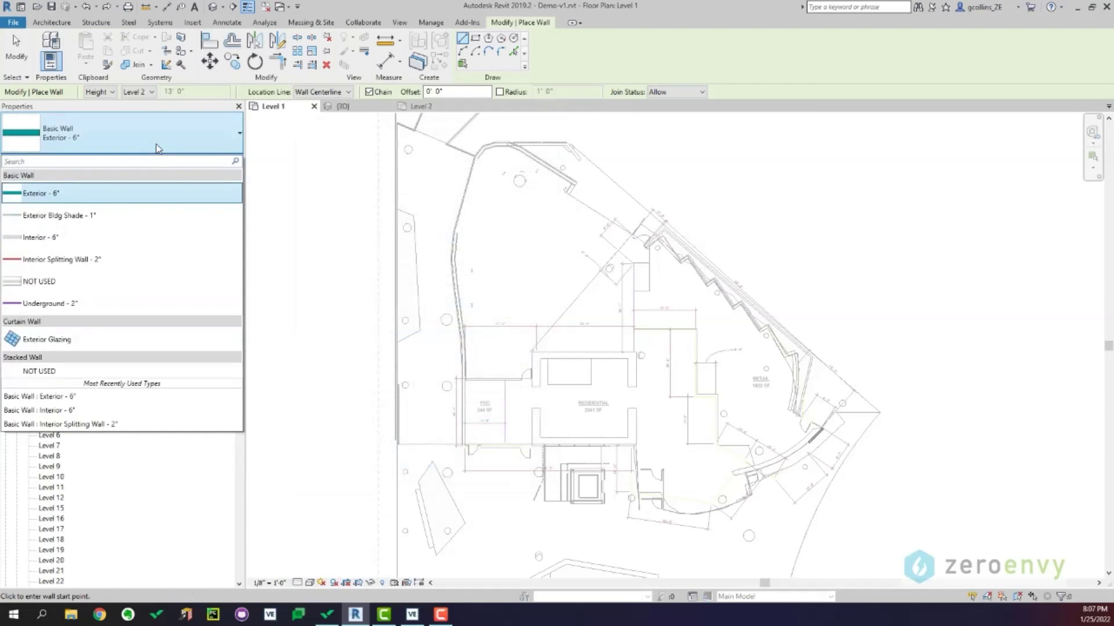
{"action": "left_click", "coordinate": [155, 144]}
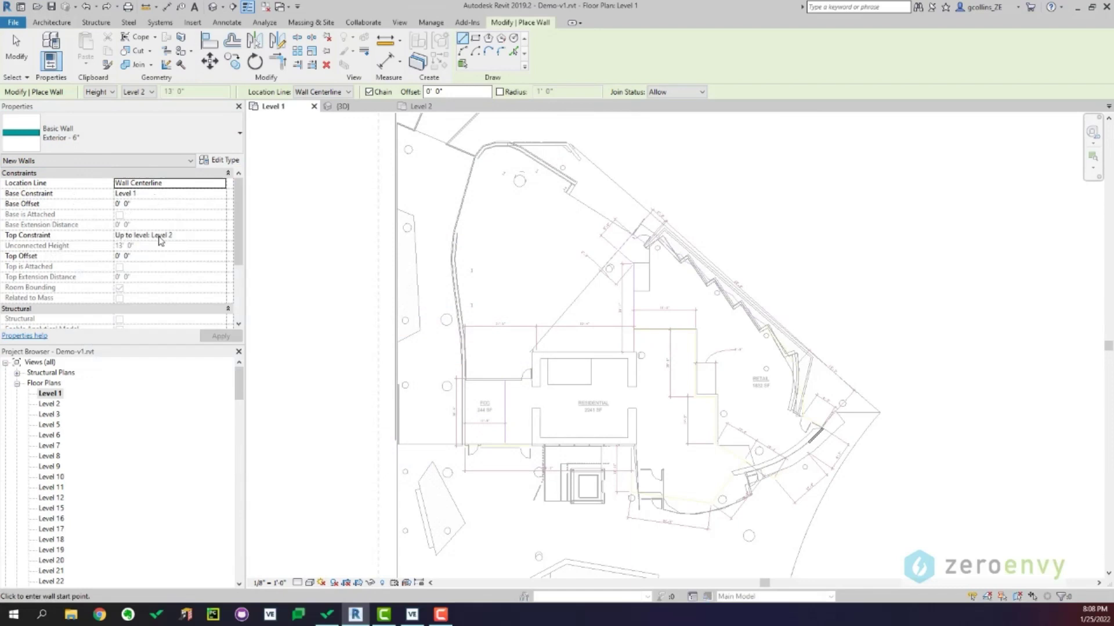
Set the new wall's top constraint to Up to level: Level 2
{"action": "left_click", "coordinate": [221, 236]}
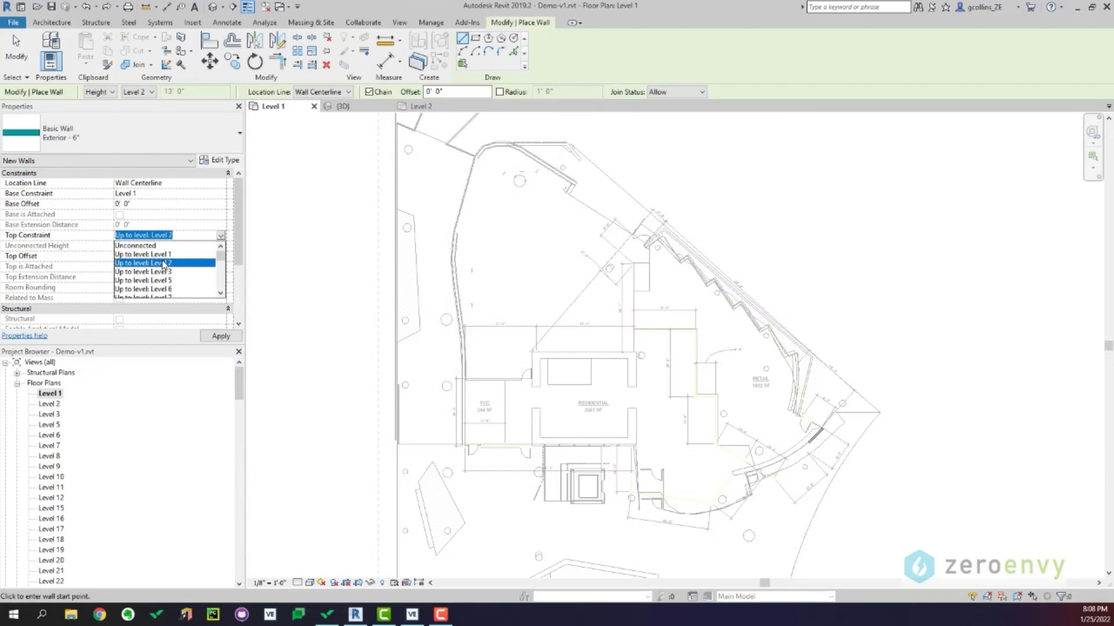
{"action": "left_click", "coordinate": [163, 263]}
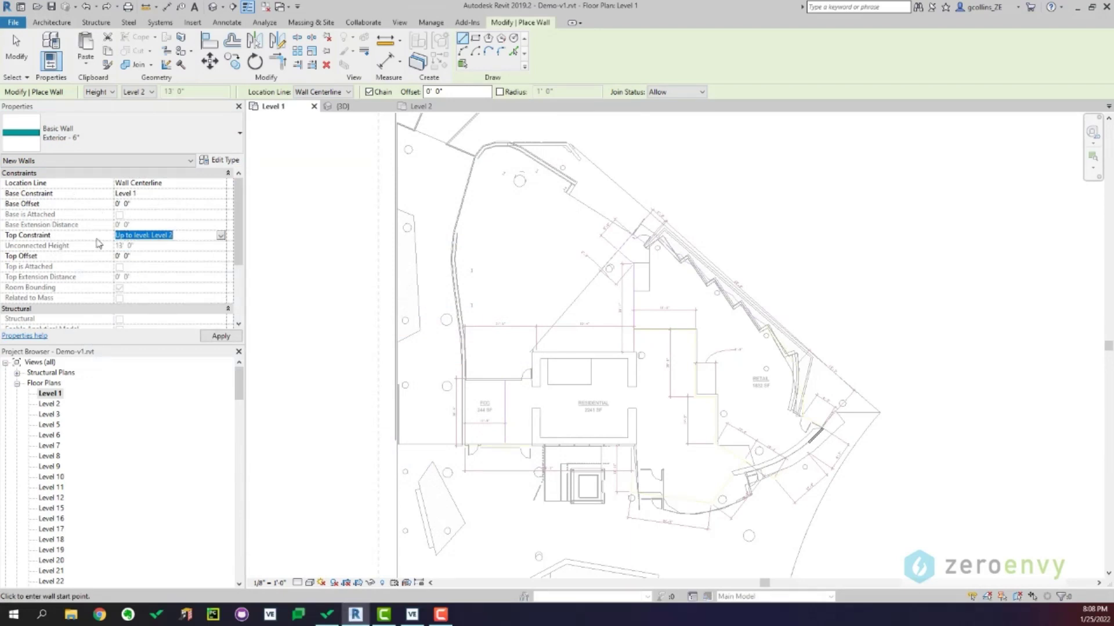
{"action": "left_click", "coordinate": [155, 251]}
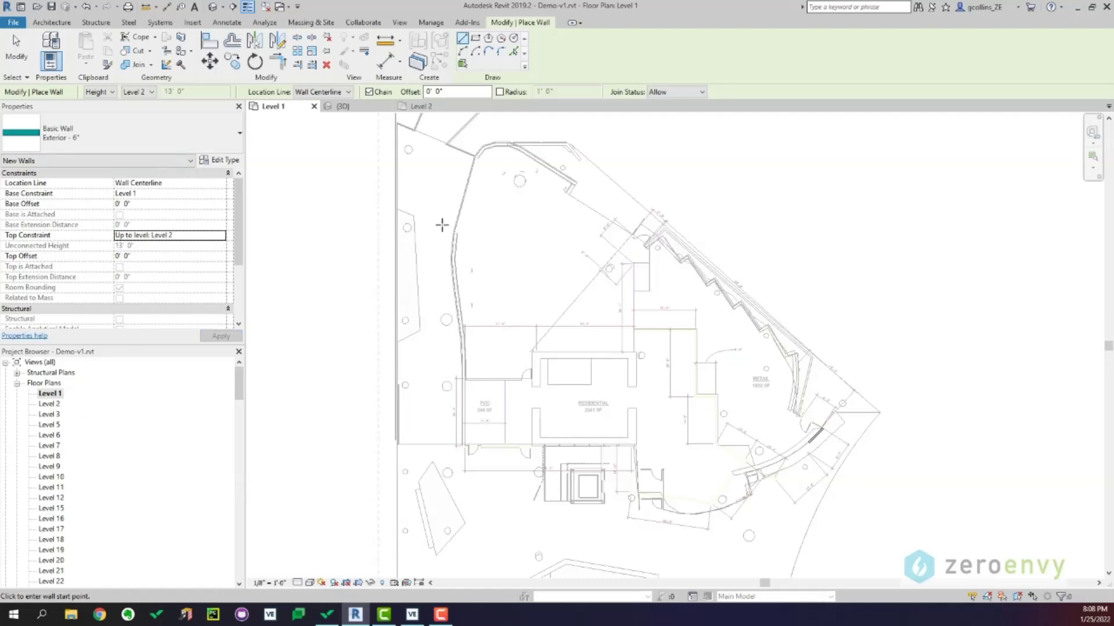
Draw four chained Exterior - 6" wall segments along the faceted upper corner of the linked tower's outline
{"action": "scroll", "coordinate": [378, 253], "scroll_direction": "up", "scroll_amount": 5}
{"action": "left_click", "coordinate": [339, 329]}
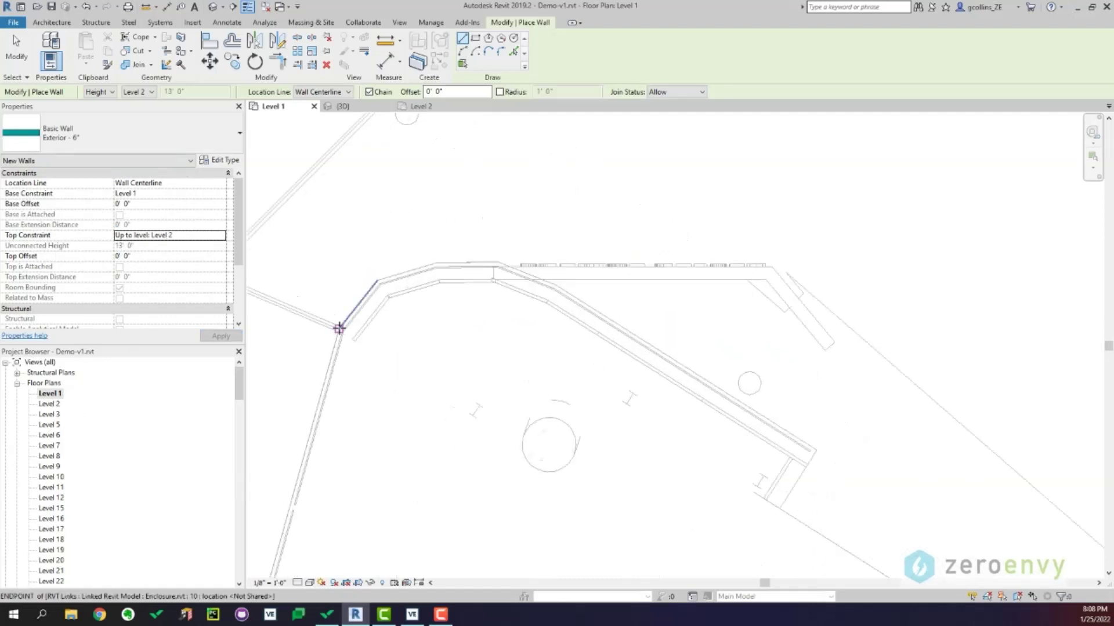
{"action": "left_click", "coordinate": [378, 277]}
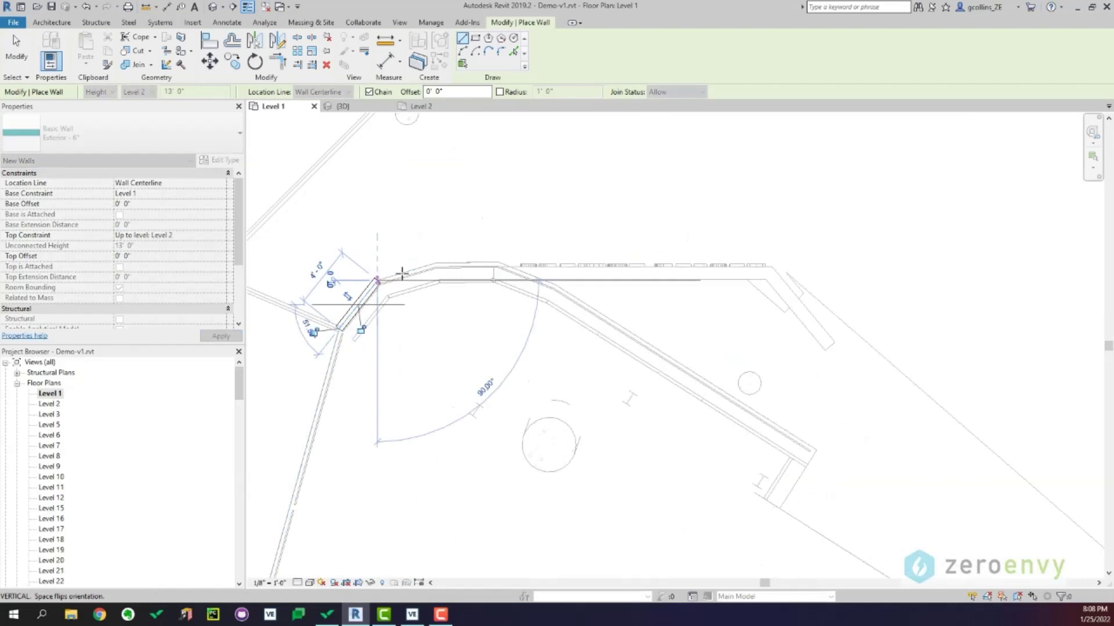
{"action": "left_click", "coordinate": [439, 263]}
{"action": "left_click", "coordinate": [498, 262]}
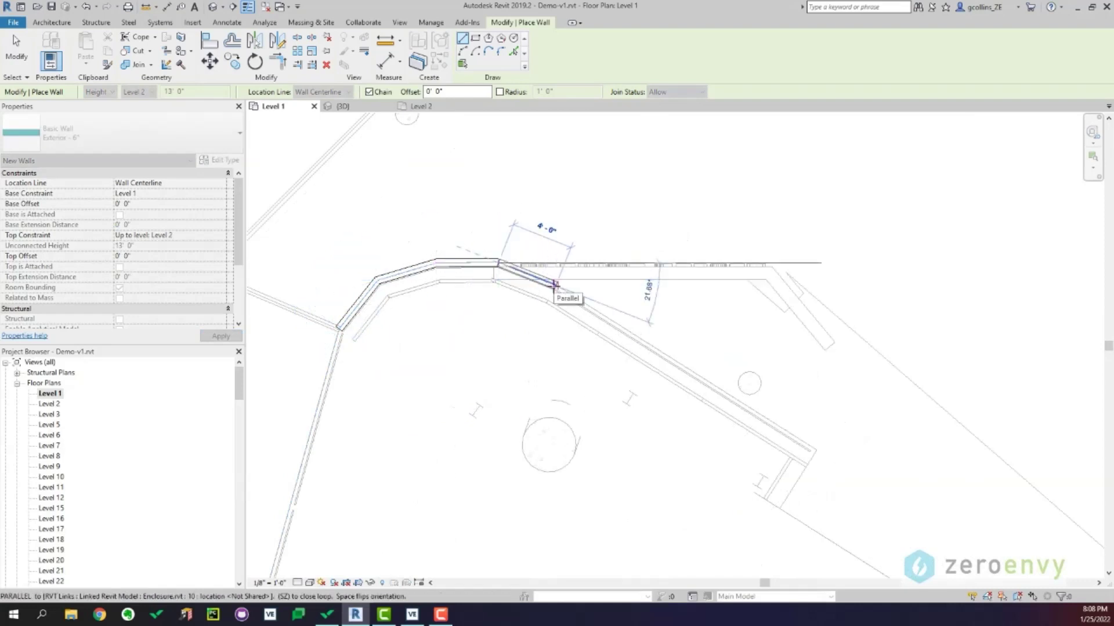
{"action": "left_click", "coordinate": [555, 286]}
Continue the exterior wall with a 20' 0" diagonal segment and a perpendicular return of about 4' 6" along the linked outline
{"action": "middle_click_drag", "start_coordinate": [716, 420], "coordinate": [621, 370]}
{"action": "left_click", "coordinate": [719, 400]}
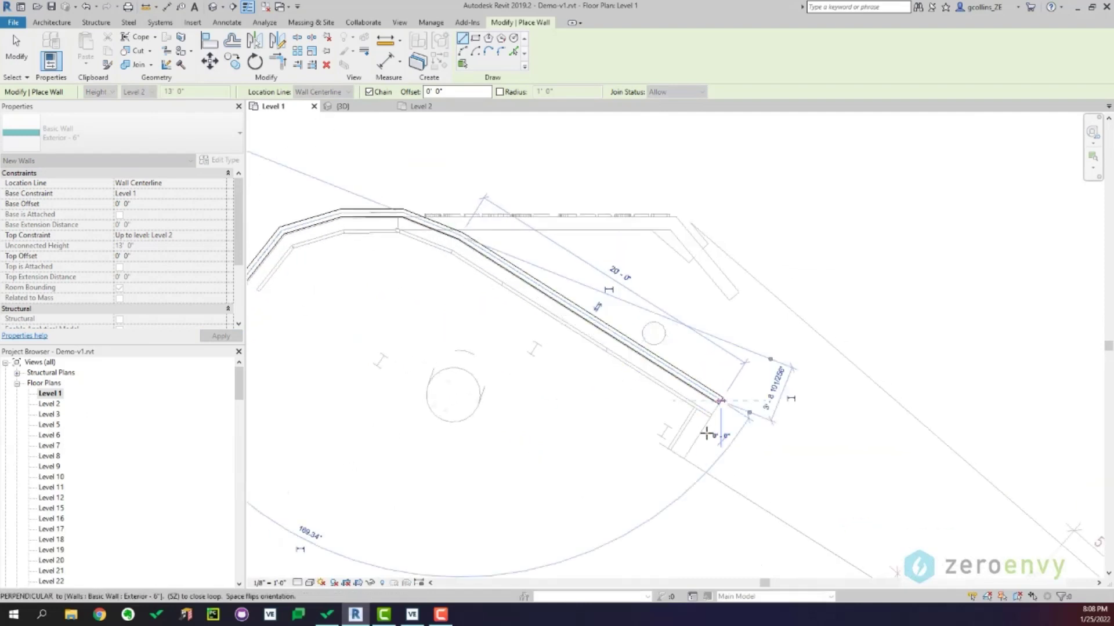
{"action": "middle_click_drag", "start_coordinate": [716, 441], "coordinate": [575, 370]}
{"action": "left_click", "coordinate": [545, 388]}
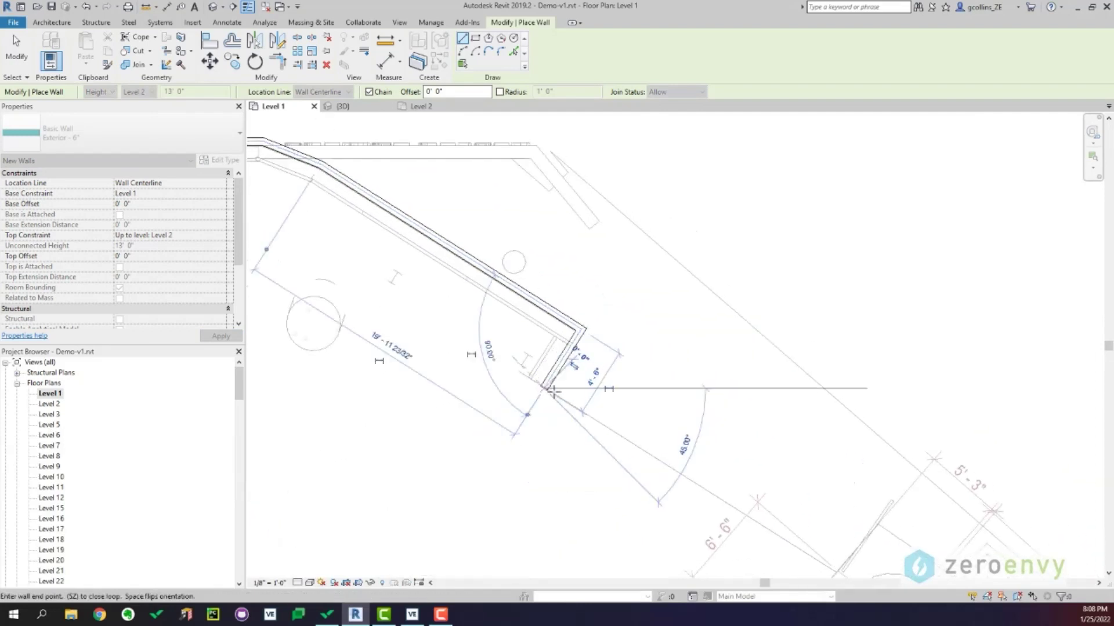
{"action": "middle_click_drag", "start_coordinate": [648, 431], "coordinate": [493, 309]}
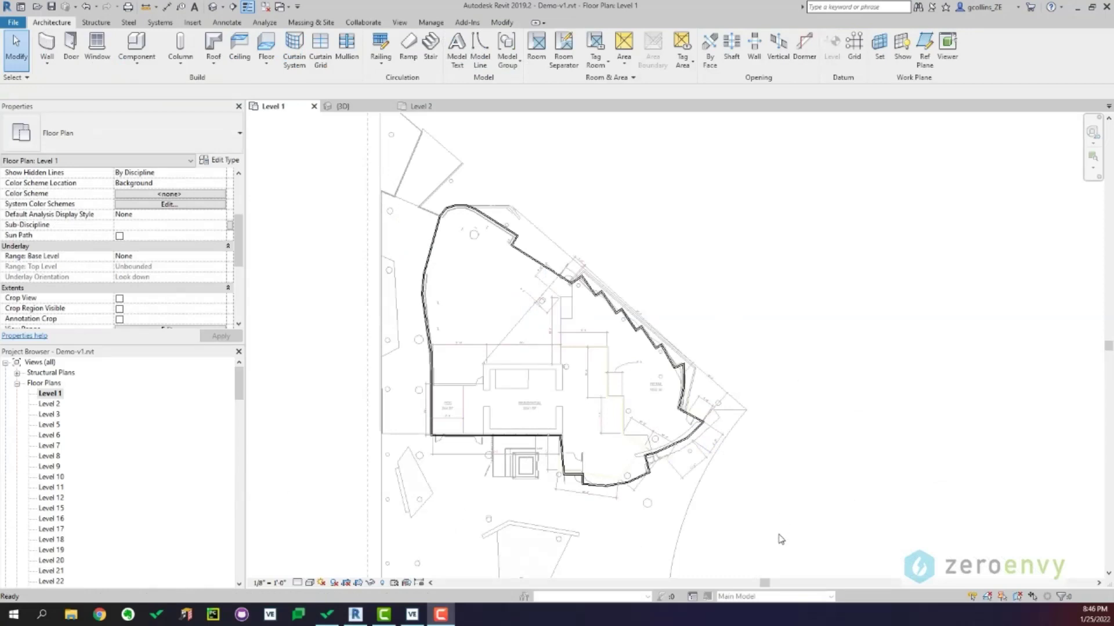
Open the default 3D view and hide the linked Enclosure.rvt model in it
{"action": "left_click", "coordinate": [213, 9]}
{"action": "middle_click_drag", "start_coordinate": [534, 460], "coordinate": [667, 368], "text": "shift"}
{"action": "scroll", "coordinate": [631, 352], "scroll_direction": "up", "scroll_amount": 3}
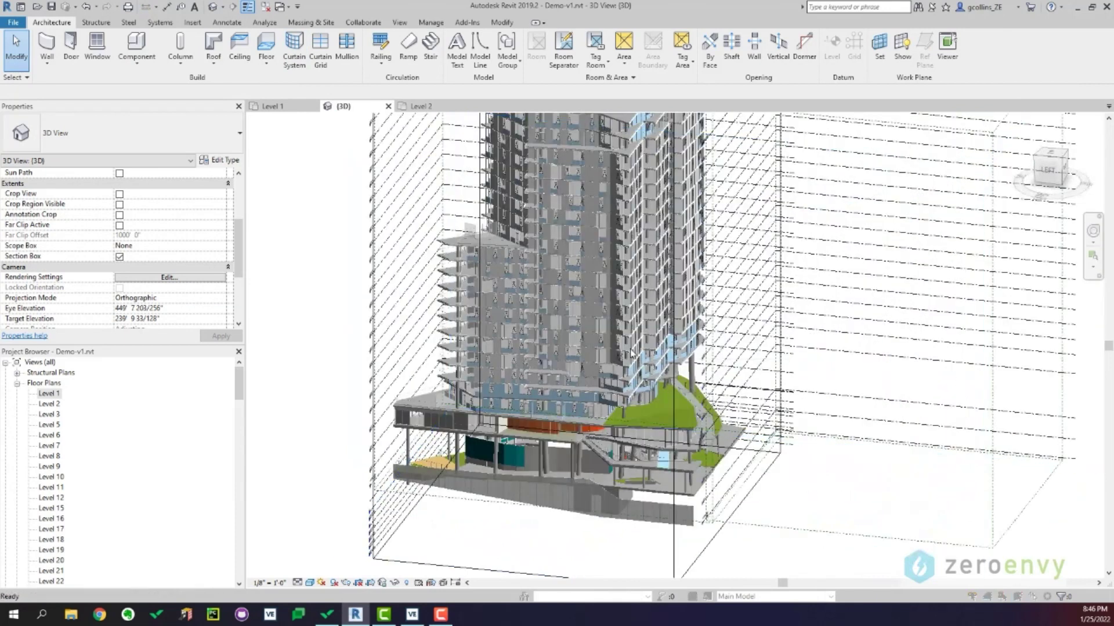
{"action": "key", "text": "v"}
{"action": "key", "text": "v"}
{"action": "left_click", "coordinate": [638, 173]}
{"action": "left_click", "coordinate": [348, 225]}
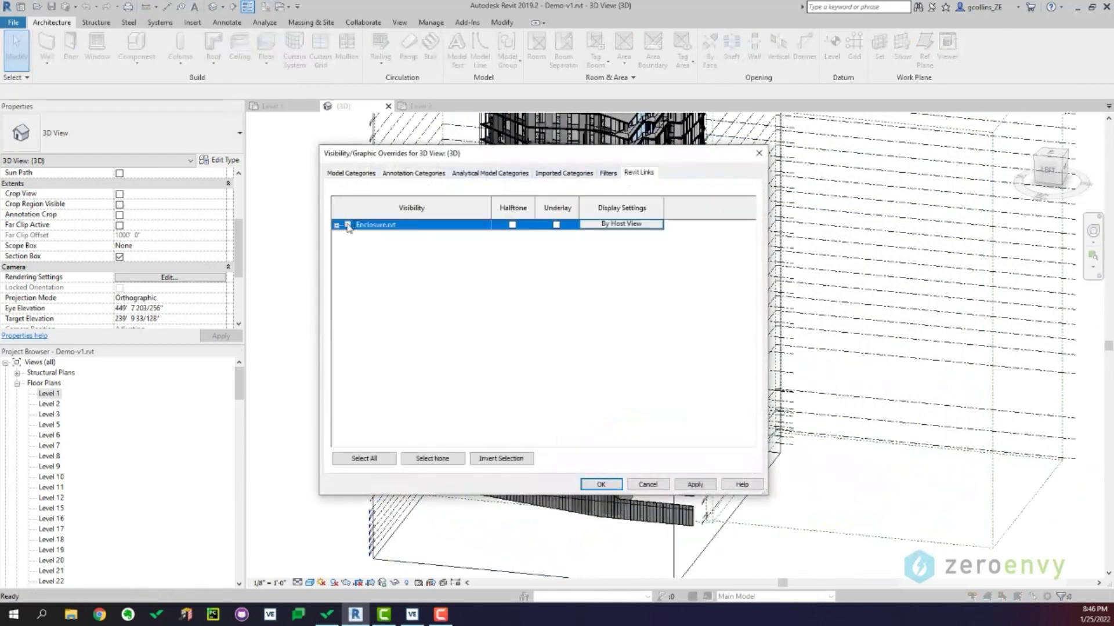
{"action": "left_click", "coordinate": [601, 485]}
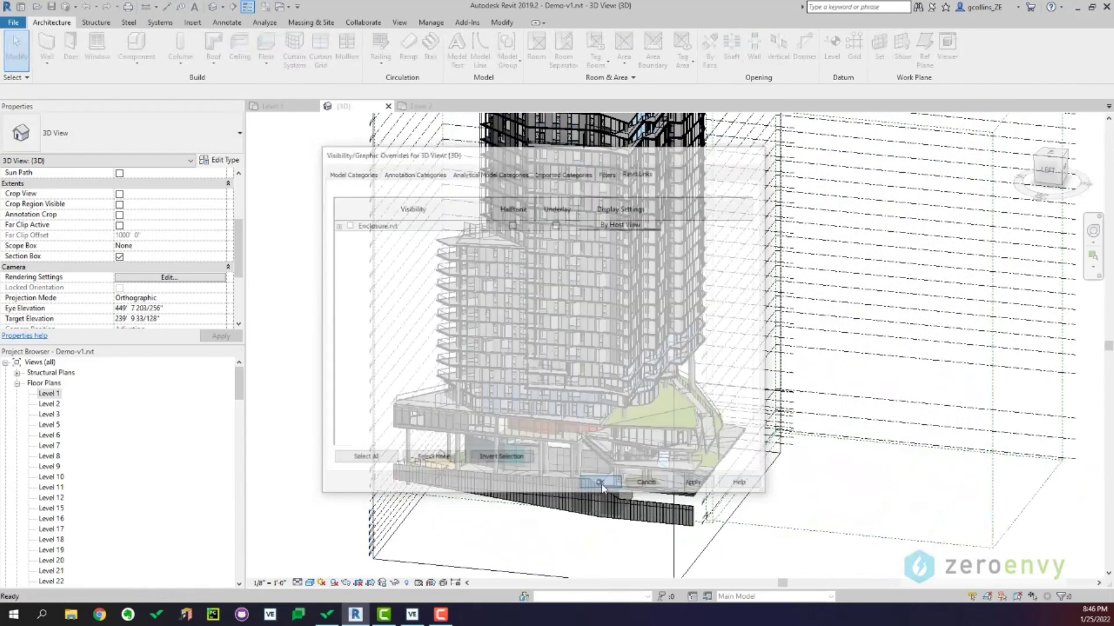
Turn the linked Enclosure.rvt model back on in the 3D view and compare the traced Level 1 walls with it
{"action": "middle_click_drag", "start_coordinate": [645, 445], "coordinate": [739, 423], "text": "shift"}
{"action": "key", "text": "v"}
{"action": "key", "text": "g"}
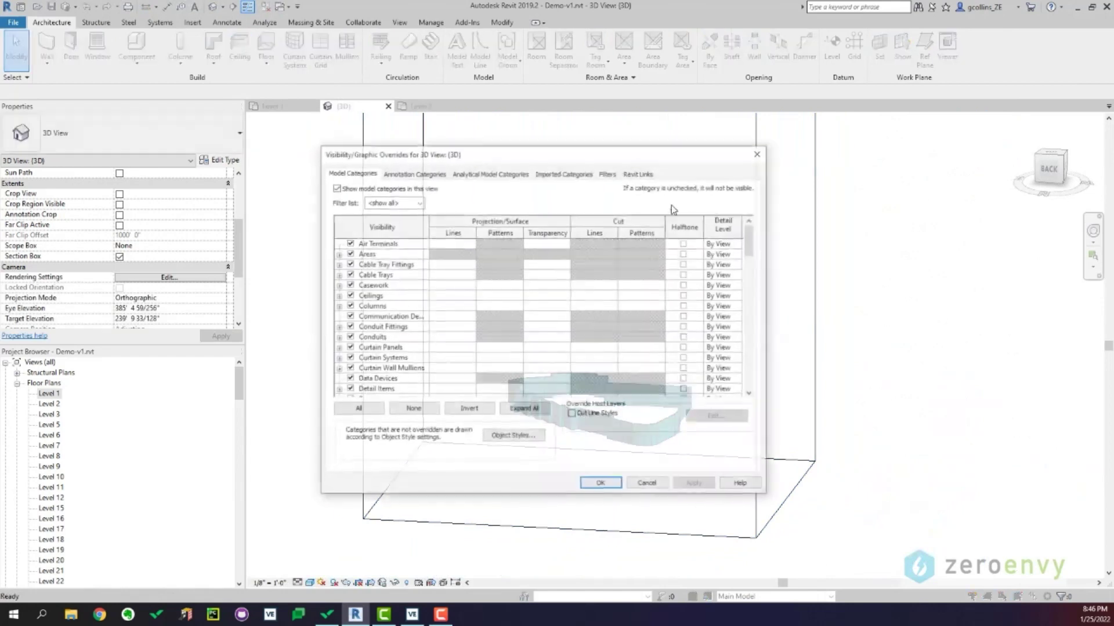
{"action": "left_click", "coordinate": [649, 174]}
{"action": "left_click", "coordinate": [348, 225]}
{"action": "left_click", "coordinate": [597, 485]}
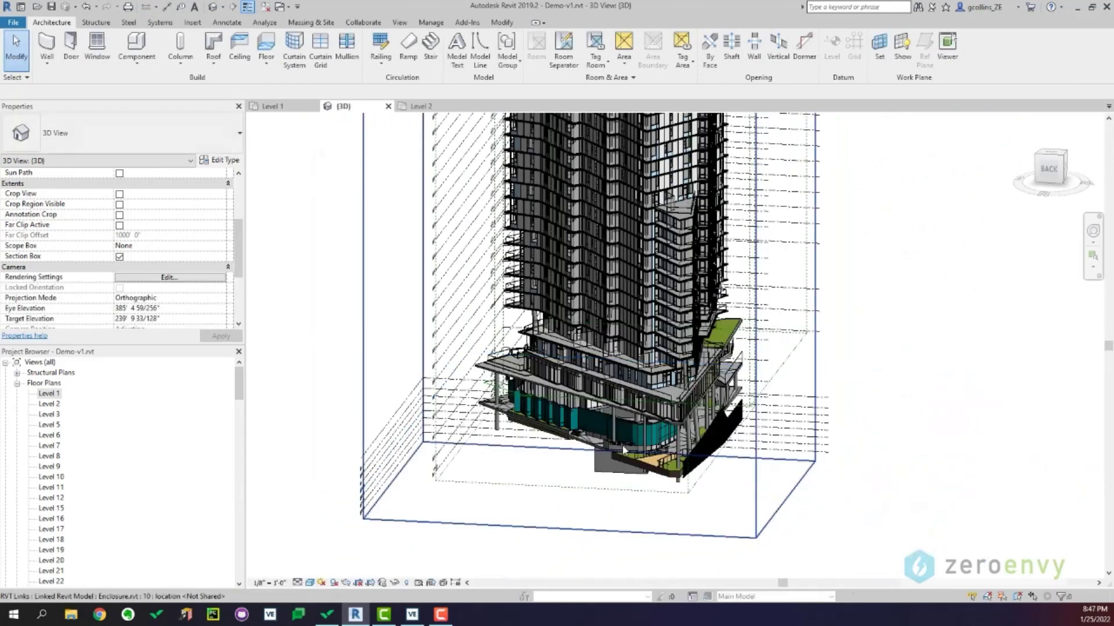
{"action": "scroll", "coordinate": [603, 441], "scroll_direction": "up", "scroll_amount": 5}
{"action": "scroll", "coordinate": [530, 416], "scroll_direction": "up", "scroll_amount": 4}
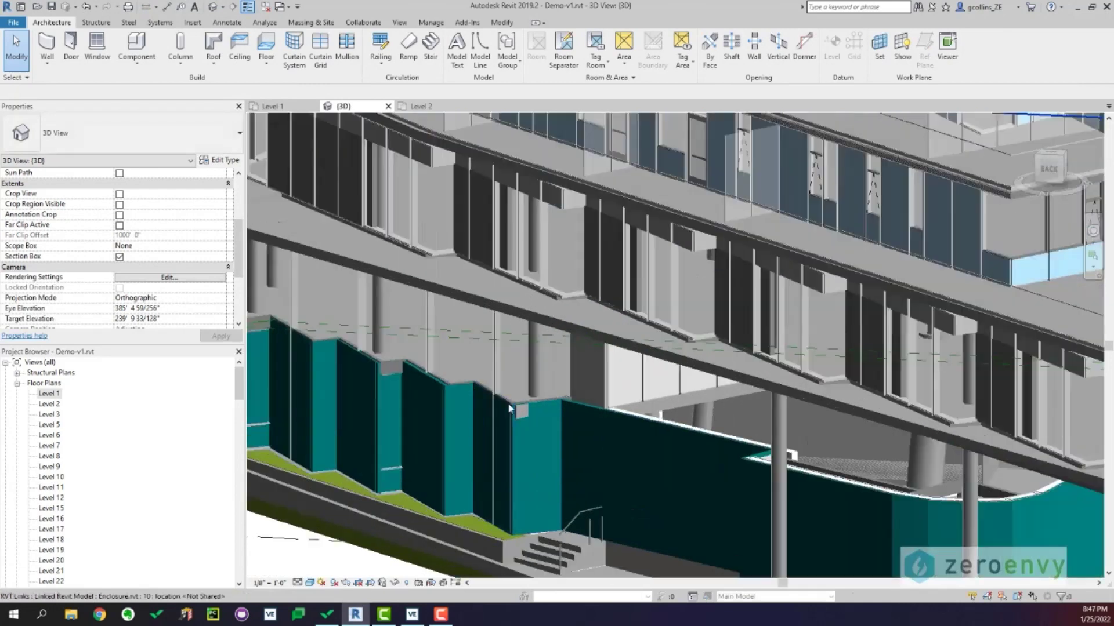
{"action": "middle_click_drag", "start_coordinate": [421, 381], "coordinate": [905, 380], "text": "shift"}
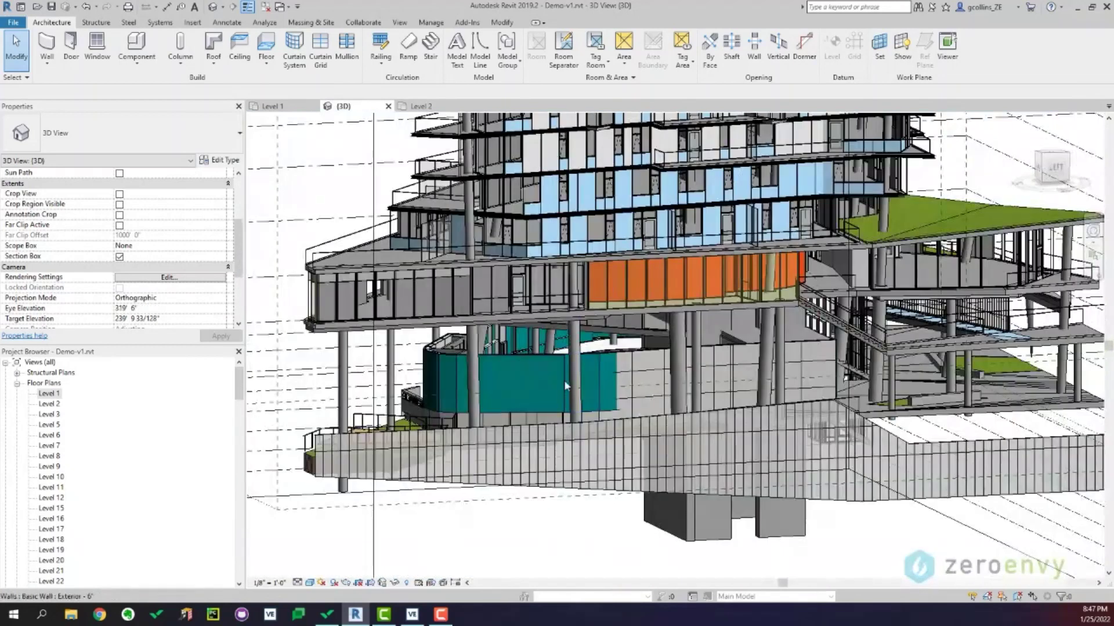
In the Level 2 floor plan, display the Enclosure.rvt link by linked view Area Plan (Gross Building): NORTH-LEVEL 2
{"action": "double_click", "coordinate": [49, 404]}
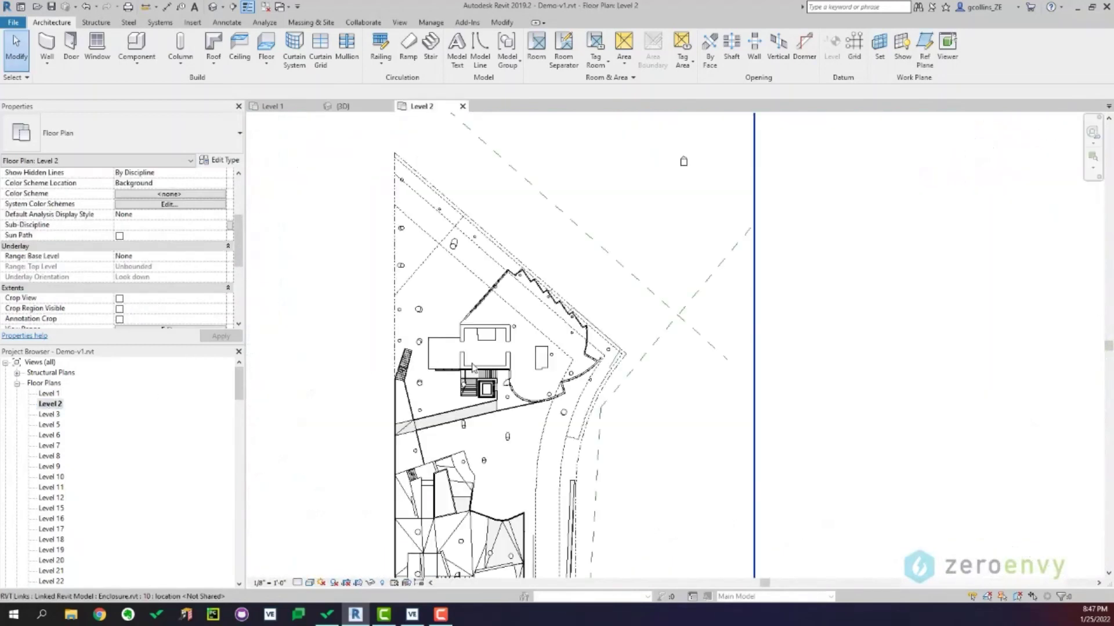
{"action": "scroll", "coordinate": [545, 299], "scroll_direction": "up", "scroll_amount": 2}
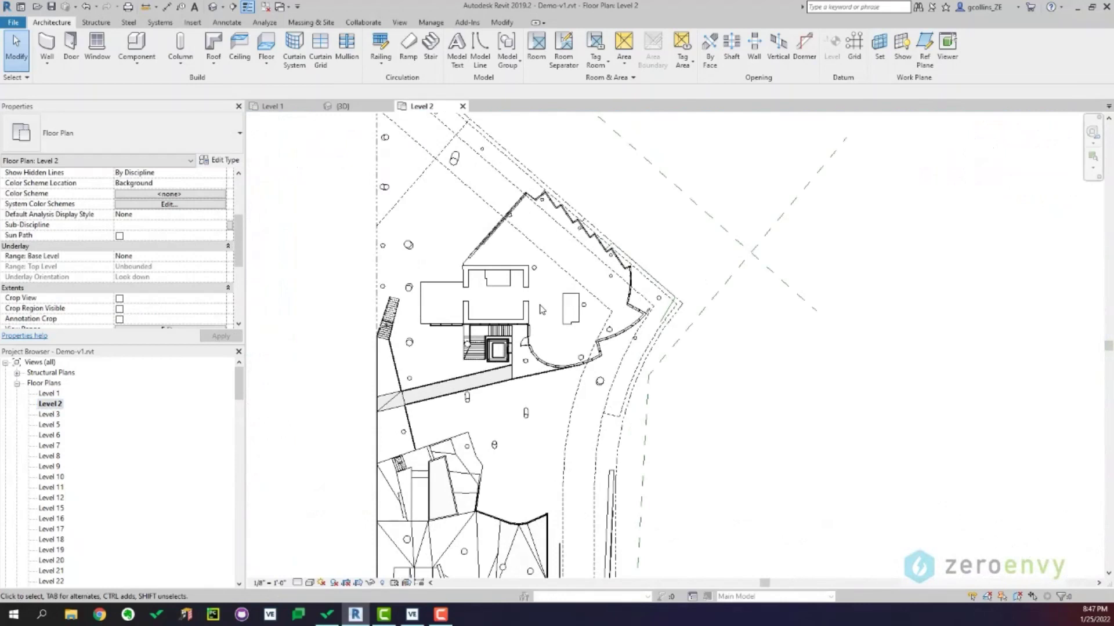
{"action": "key", "text": "v"}
{"action": "key", "text": "g"}
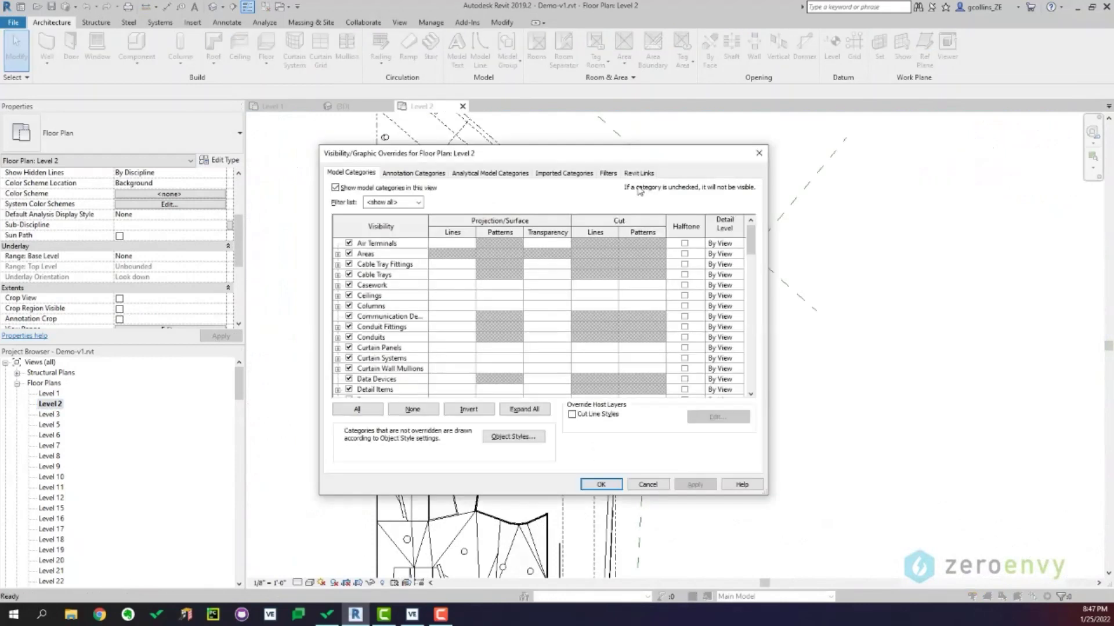
{"action": "left_click", "coordinate": [638, 173]}
{"action": "left_click", "coordinate": [614, 225]}
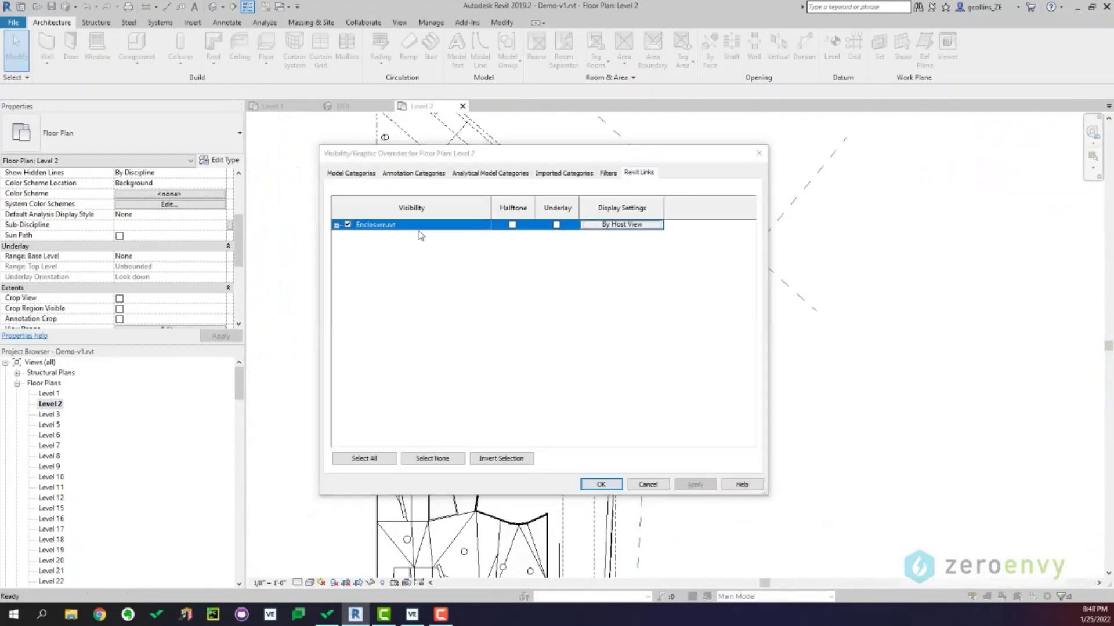
{"action": "left_click", "coordinate": [389, 235]}
{"action": "left_click", "coordinate": [458, 253]}
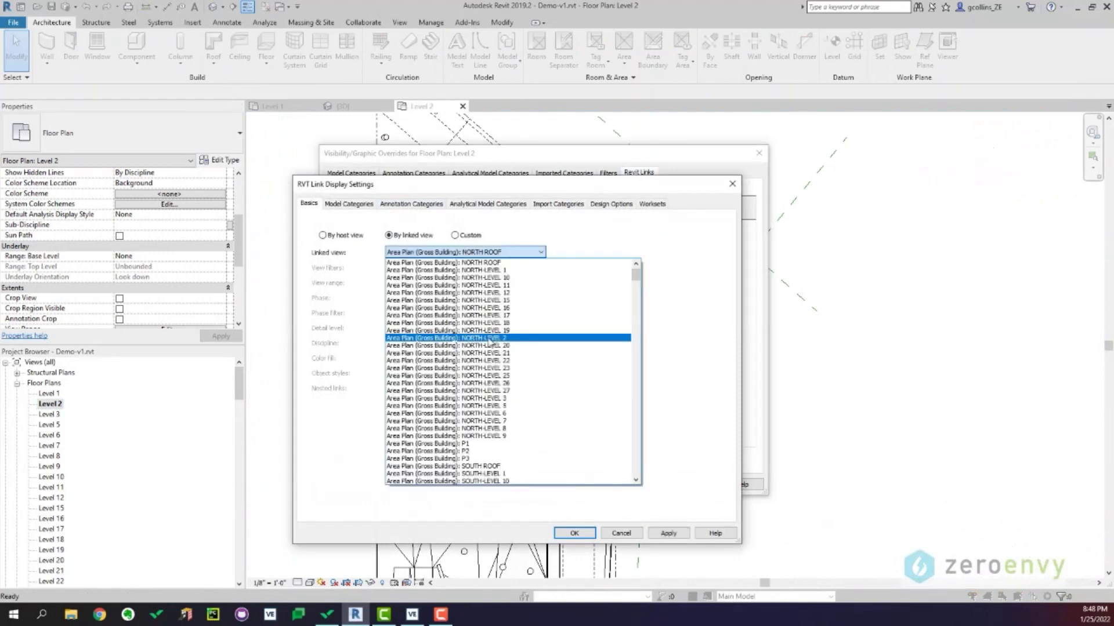
{"action": "left_click", "coordinate": [497, 341]}
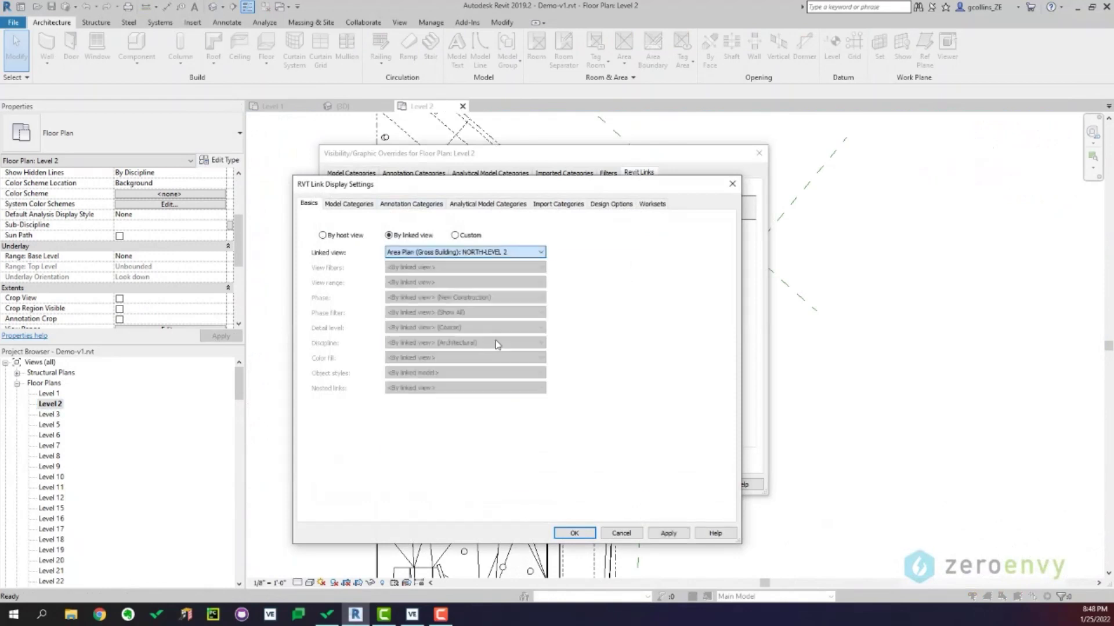
{"action": "left_click", "coordinate": [573, 534]}
Show the Enclosure.rvt link as an underlay in the Level 2 plan and apply the visibility overrides
{"action": "left_click", "coordinate": [556, 226]}
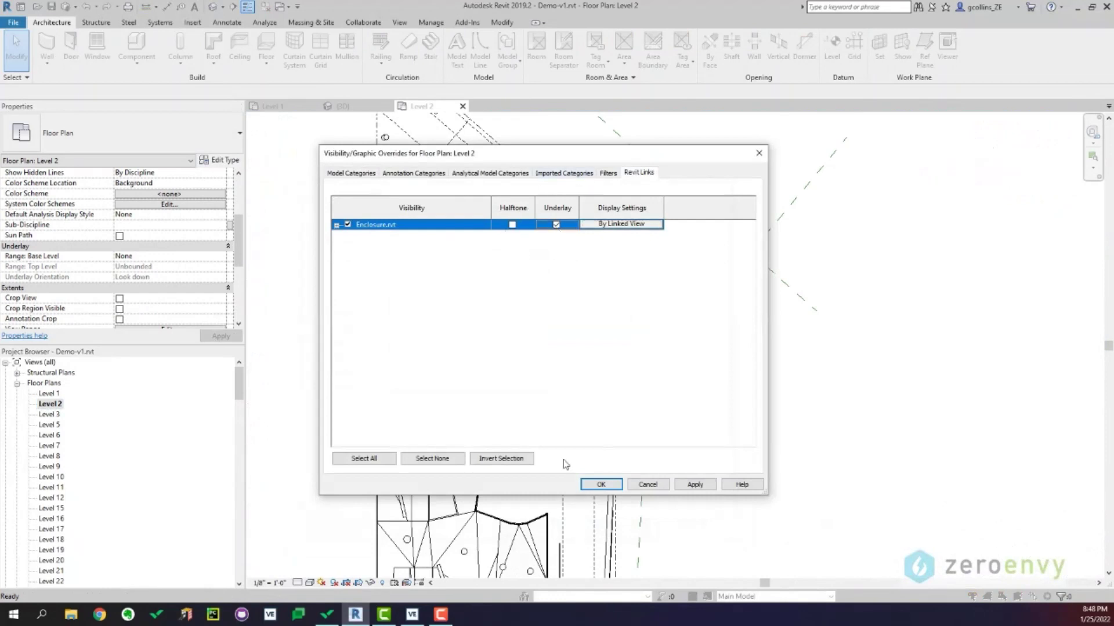
{"action": "left_click", "coordinate": [601, 486]}
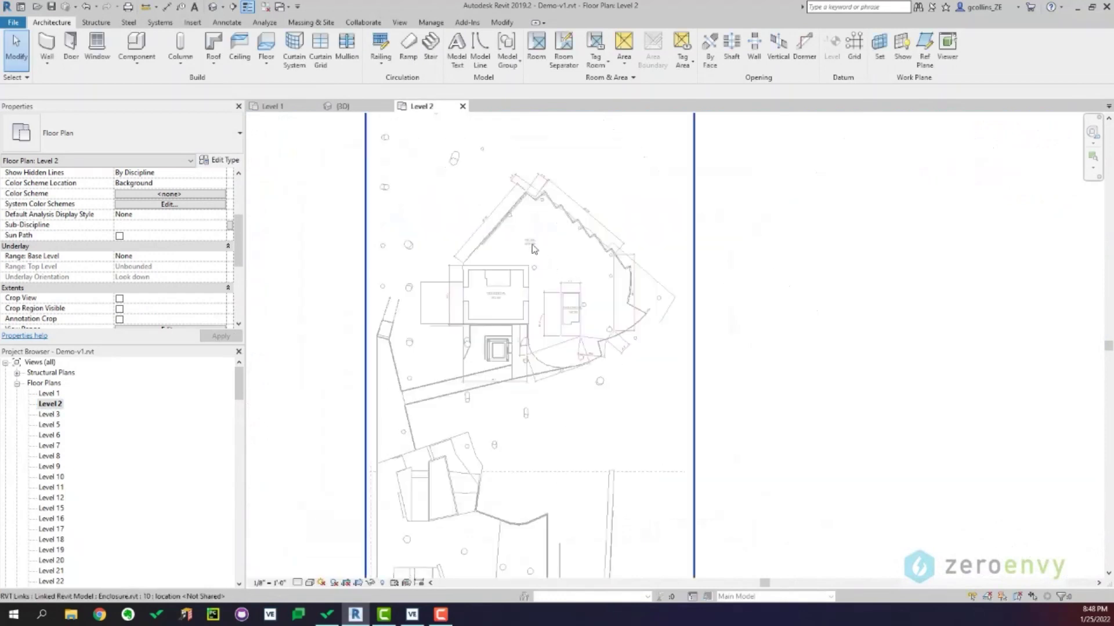
{"action": "scroll", "coordinate": [540, 241], "scroll_direction": "up", "scroll_amount": 3}
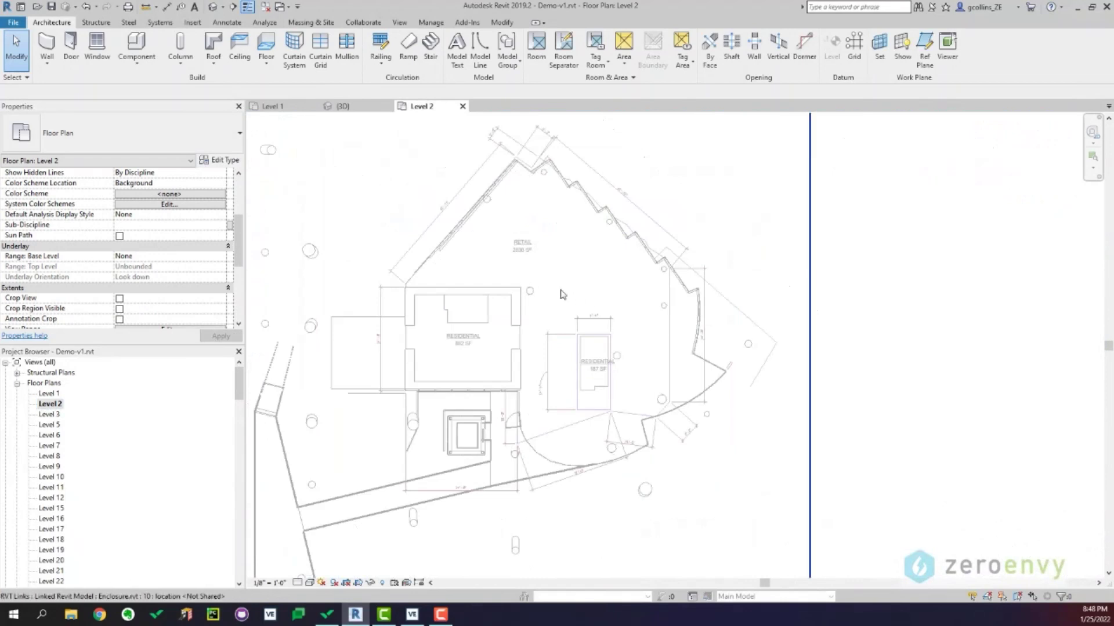
{"action": "scroll", "coordinate": [565, 293], "scroll_direction": "up", "scroll_amount": 2}
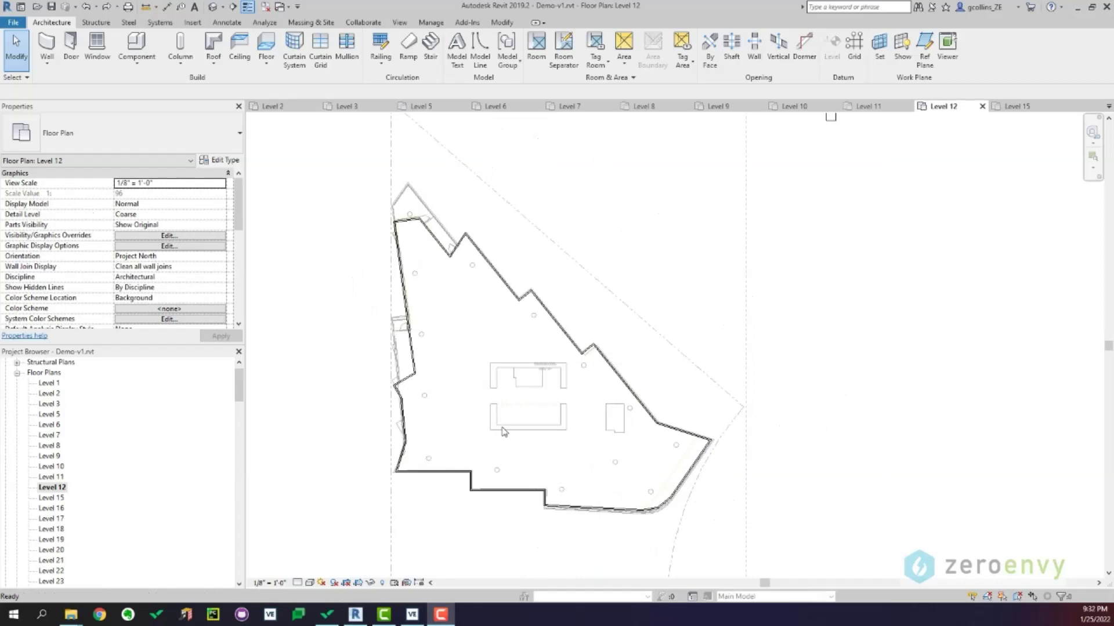
Review the stacked exterior walls of the tower from several sides in the default 3D view
{"action": "left_click", "coordinate": [213, 6]}
{"action": "middle_click_drag", "start_coordinate": [733, 406], "coordinate": [505, 325], "text": "shift"}
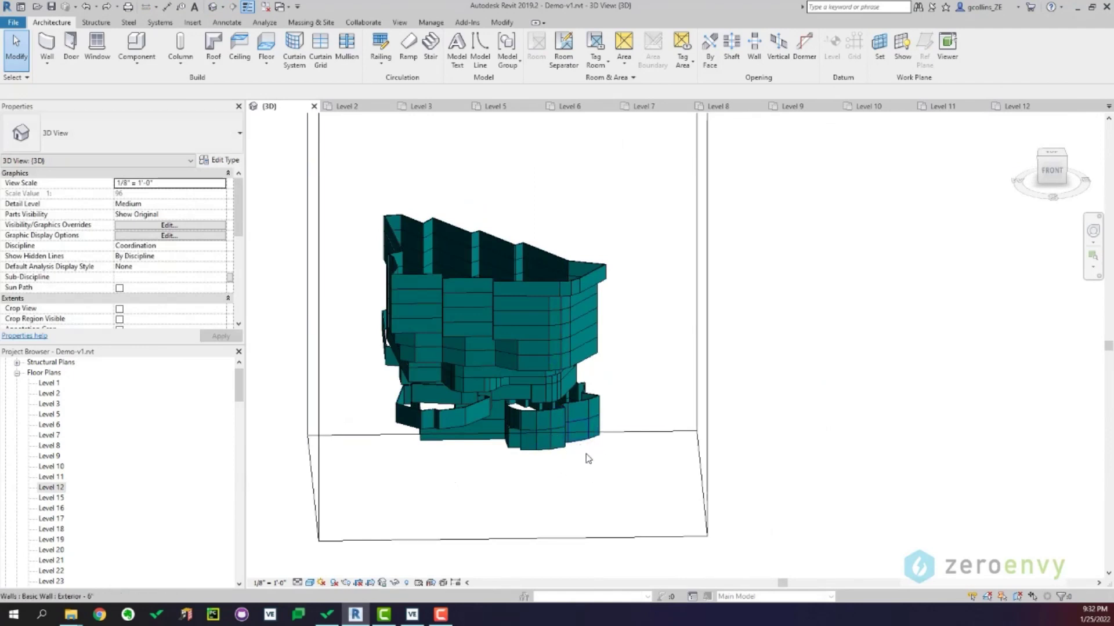
{"action": "middle_click_drag", "start_coordinate": [614, 453], "coordinate": [510, 489], "text": "shift"}
Copy all Exterior - 6" walls visible in the Level 12 floor plan to the clipboard
{"action": "double_click", "coordinate": [52, 487]}
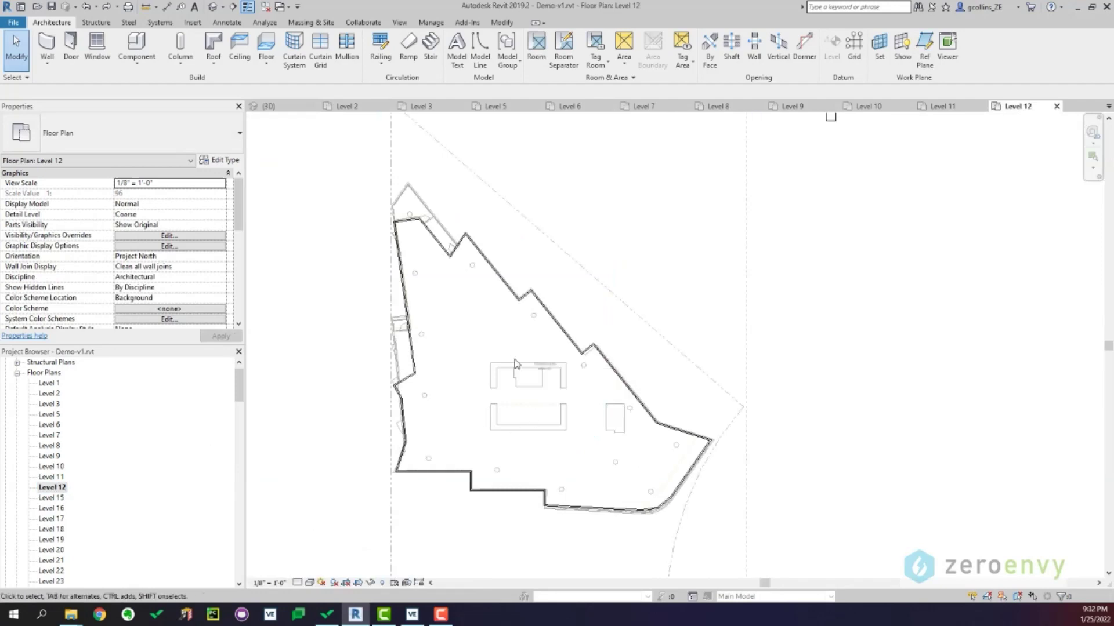
{"action": "left_click", "coordinate": [502, 281]}
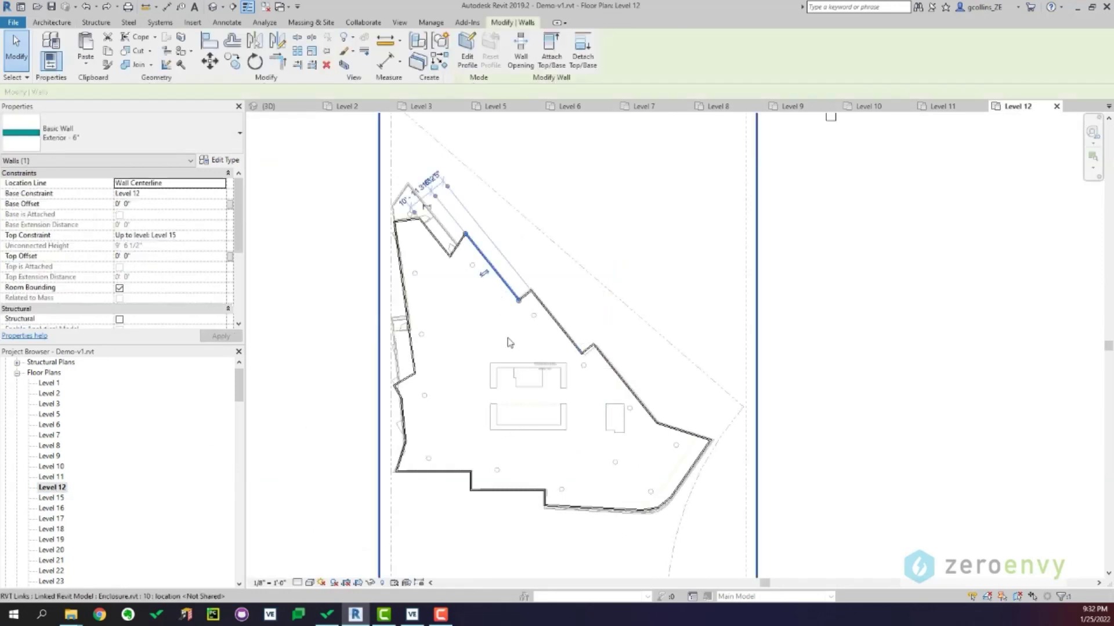
{"action": "right_click", "coordinate": [503, 280]}
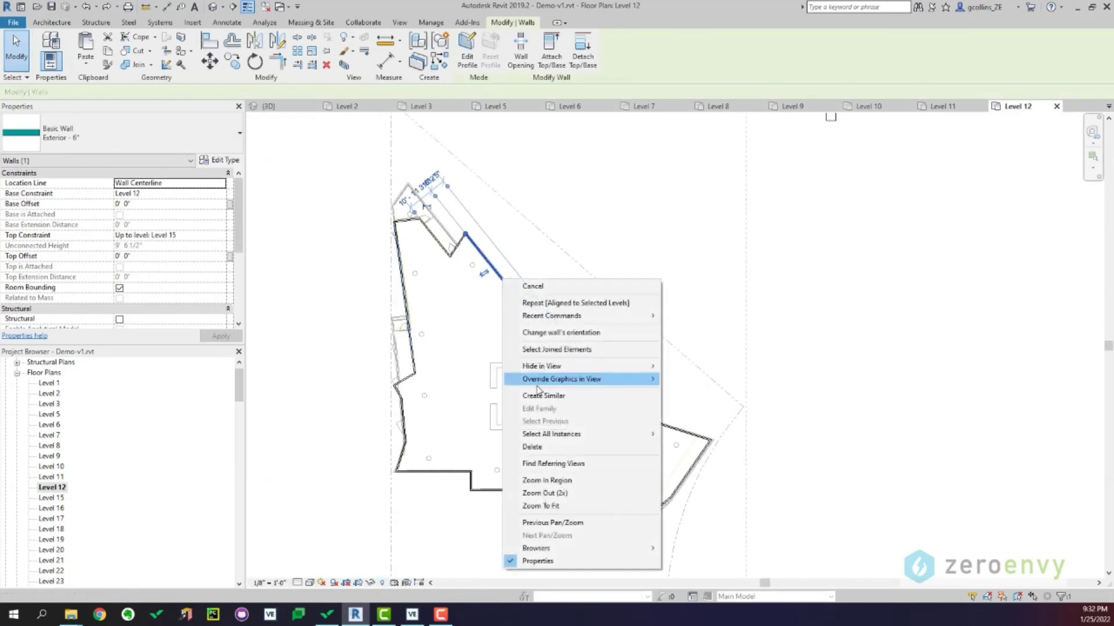
{"action": "mouse_move", "coordinate": [539, 440]}
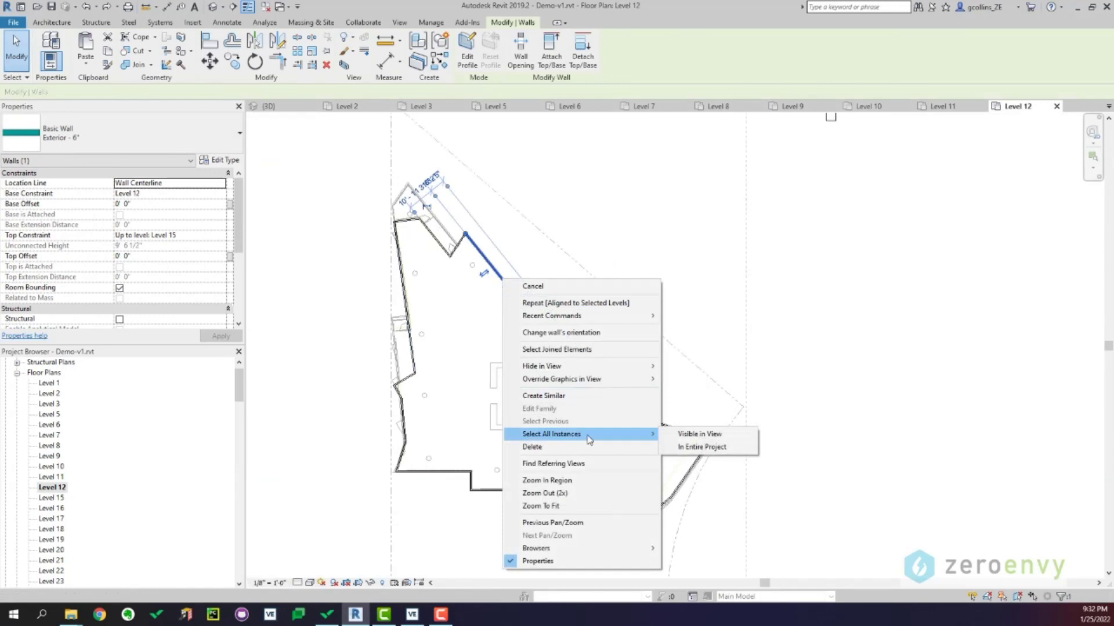
{"action": "left_click", "coordinate": [701, 435]}
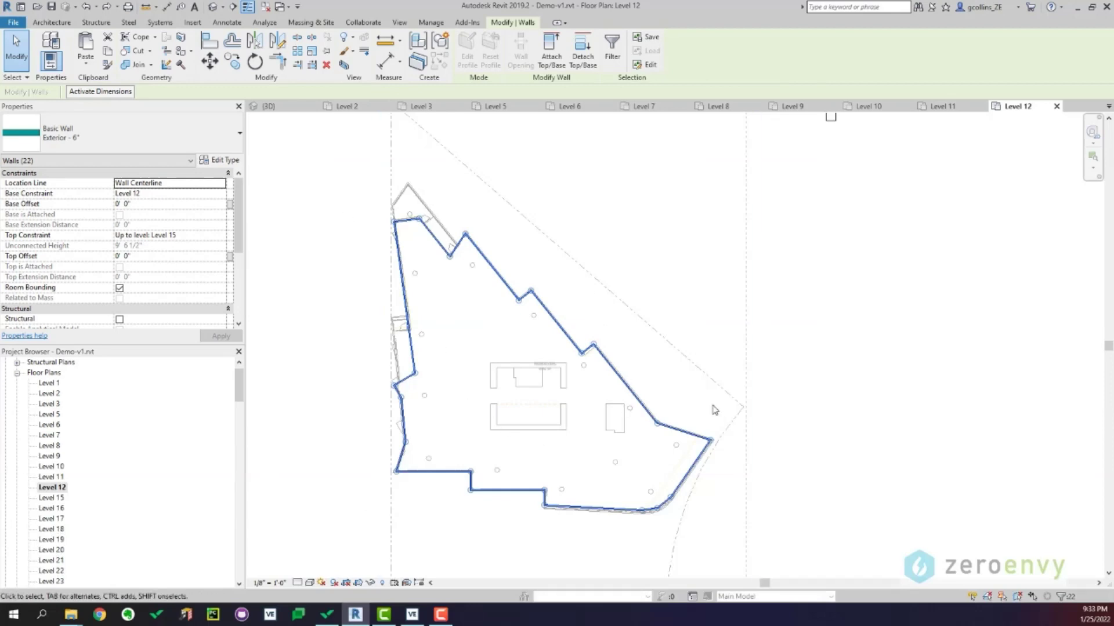
{"action": "left_click", "coordinate": [109, 56]}
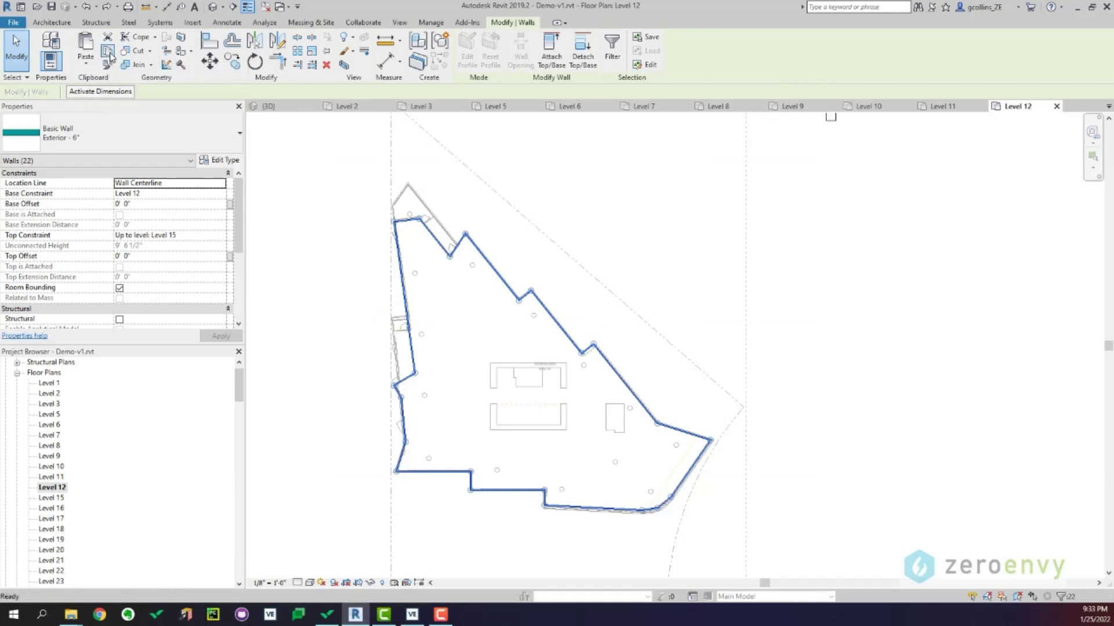
Paste the copied Level 12 walls aligned to the selected levels Level 15, Level 16 and Level 17
{"action": "left_click", "coordinate": [85, 58]}
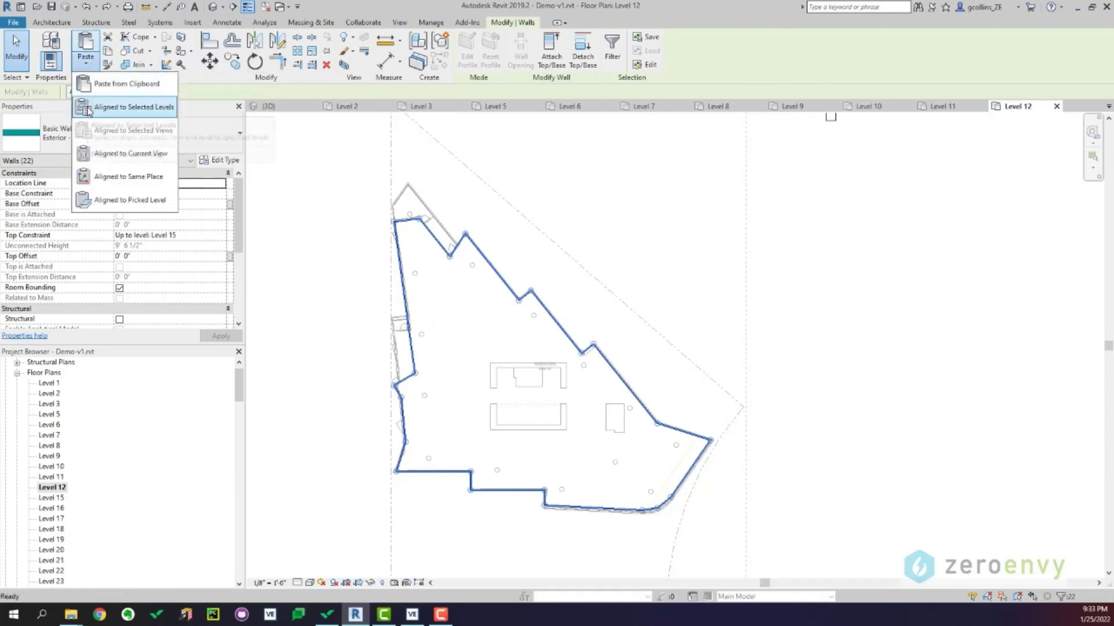
{"action": "left_click", "coordinate": [136, 115]}
{"action": "left_click", "coordinate": [499, 324]}
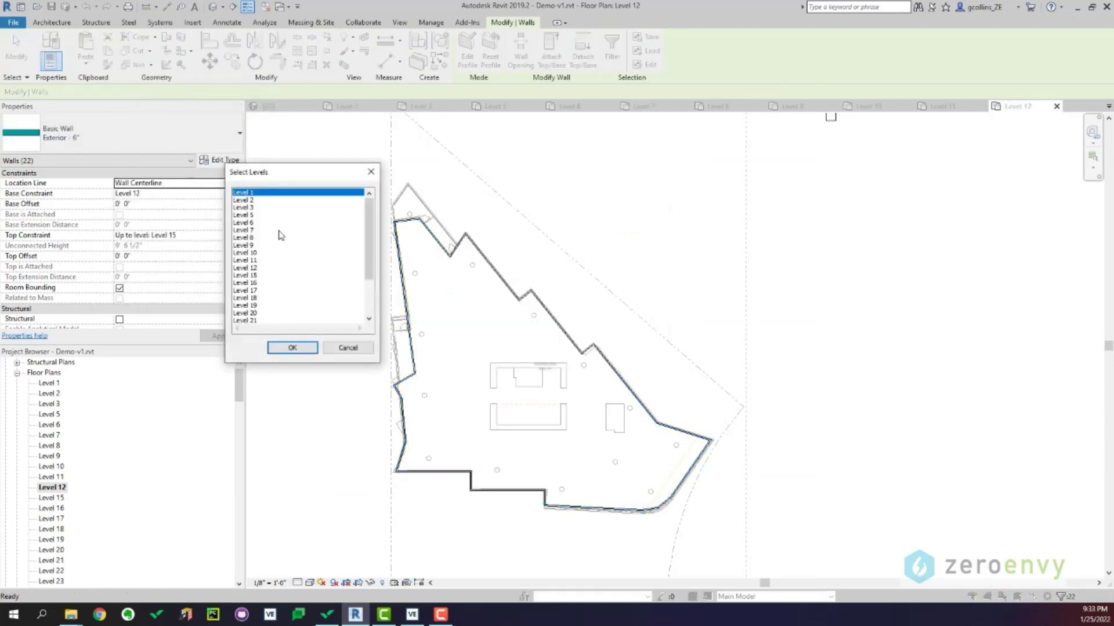
{"action": "scroll", "coordinate": [269, 255], "scroll_direction": "down", "scroll_amount": 3}
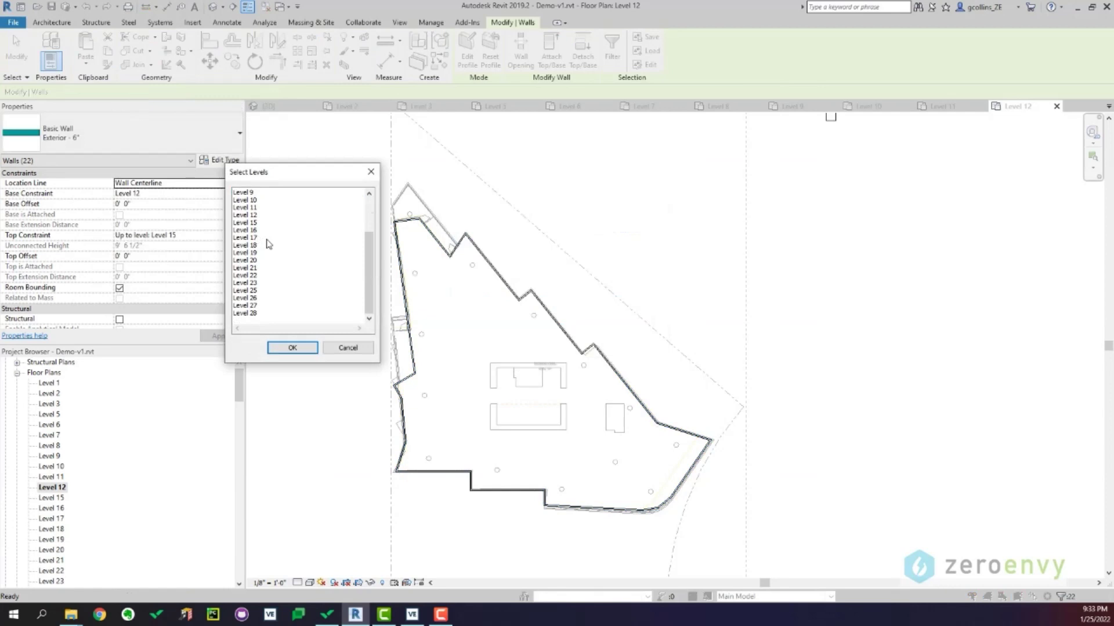
{"action": "left_click", "coordinate": [249, 223]}
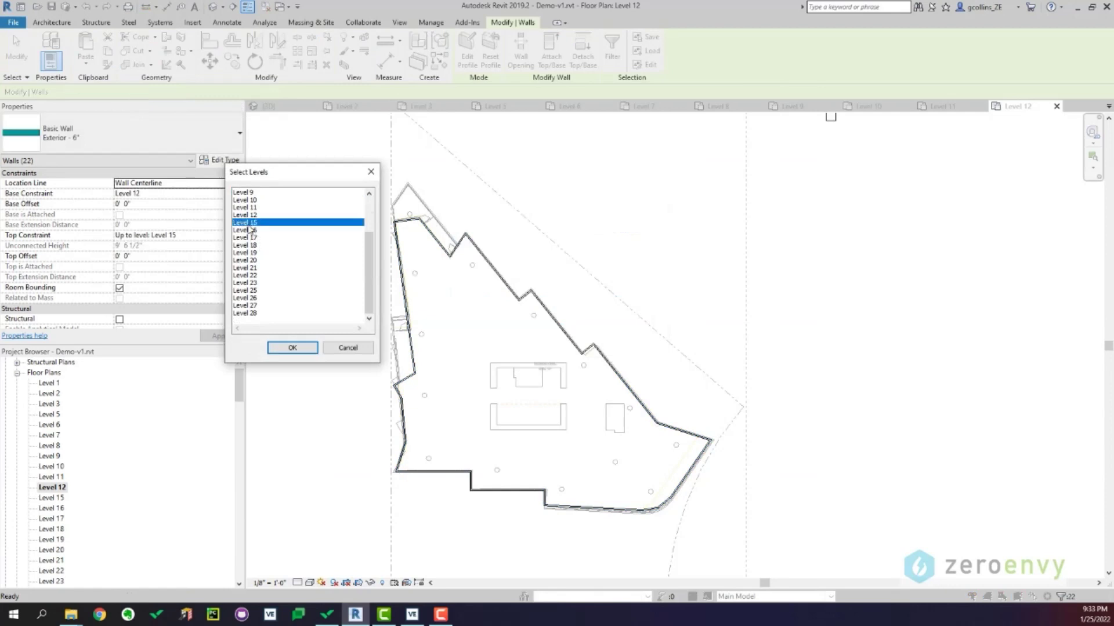
{"action": "left_click", "coordinate": [251, 231], "text": "ctrl"}
{"action": "left_click", "coordinate": [252, 238], "text": "ctrl"}
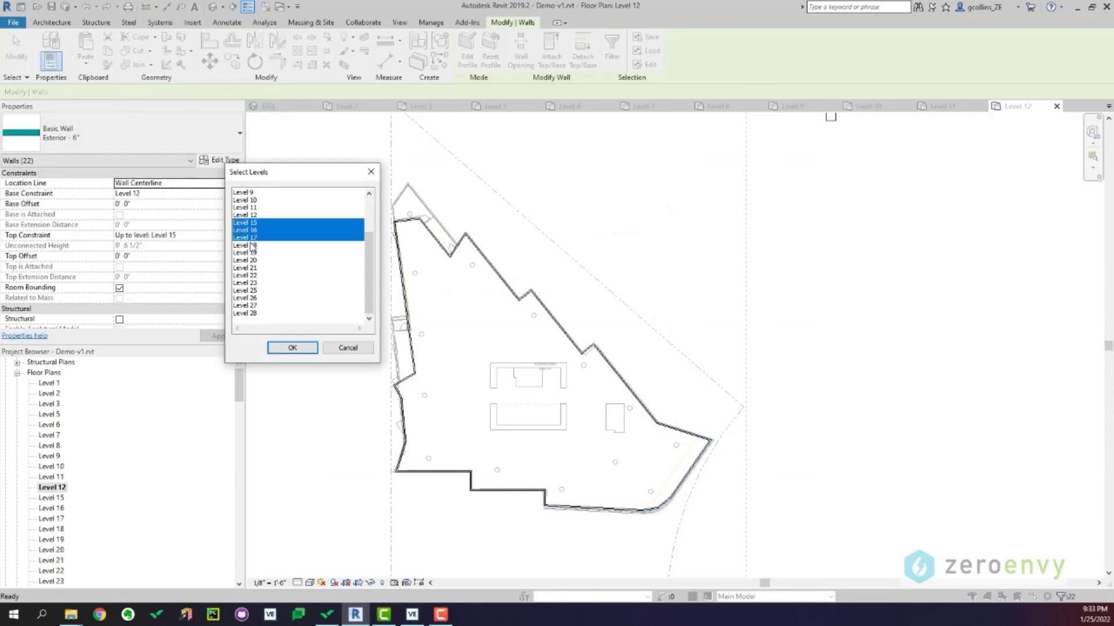
{"action": "left_click", "coordinate": [293, 347]}
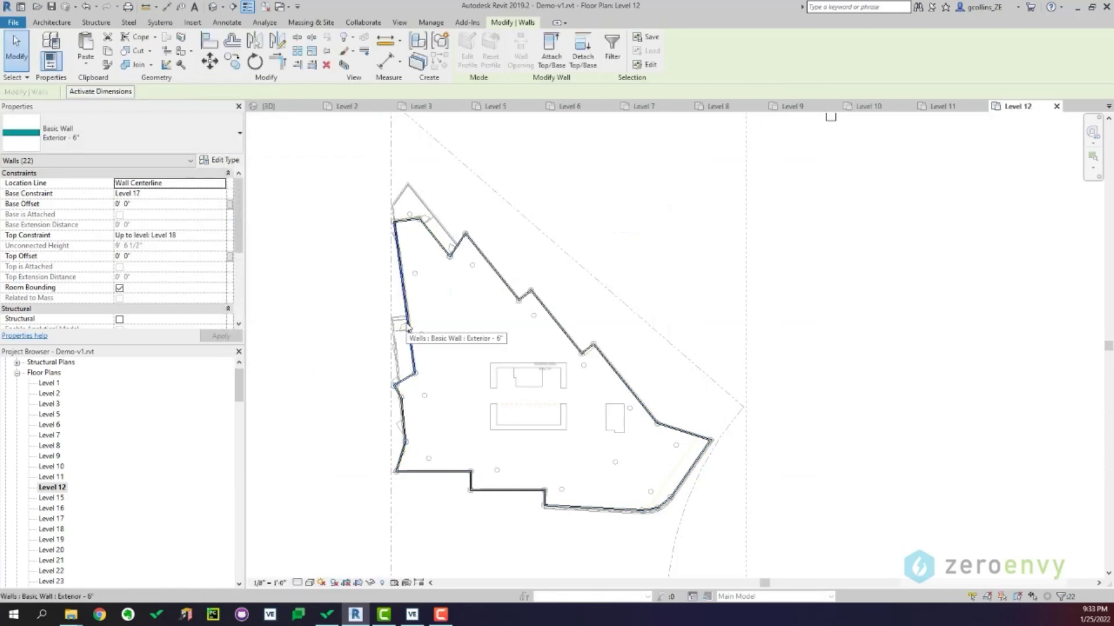
{"action": "key", "text": "Escape"}
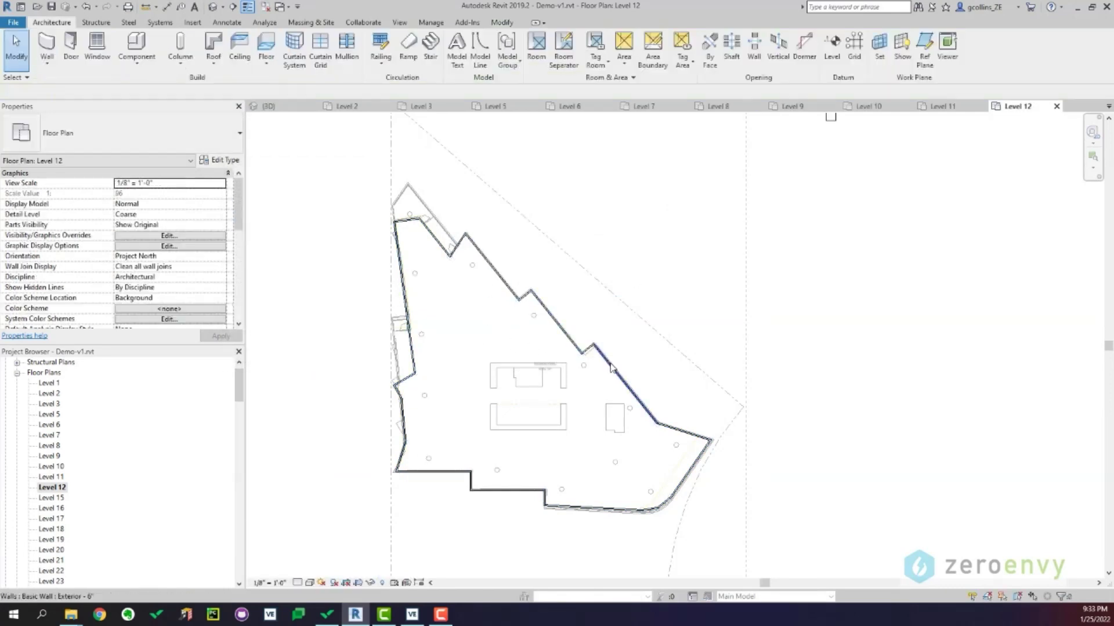
Check the pasted exterior walls against the linked outline in the Level 15 floor plan
{"action": "double_click", "coordinate": [52, 498]}
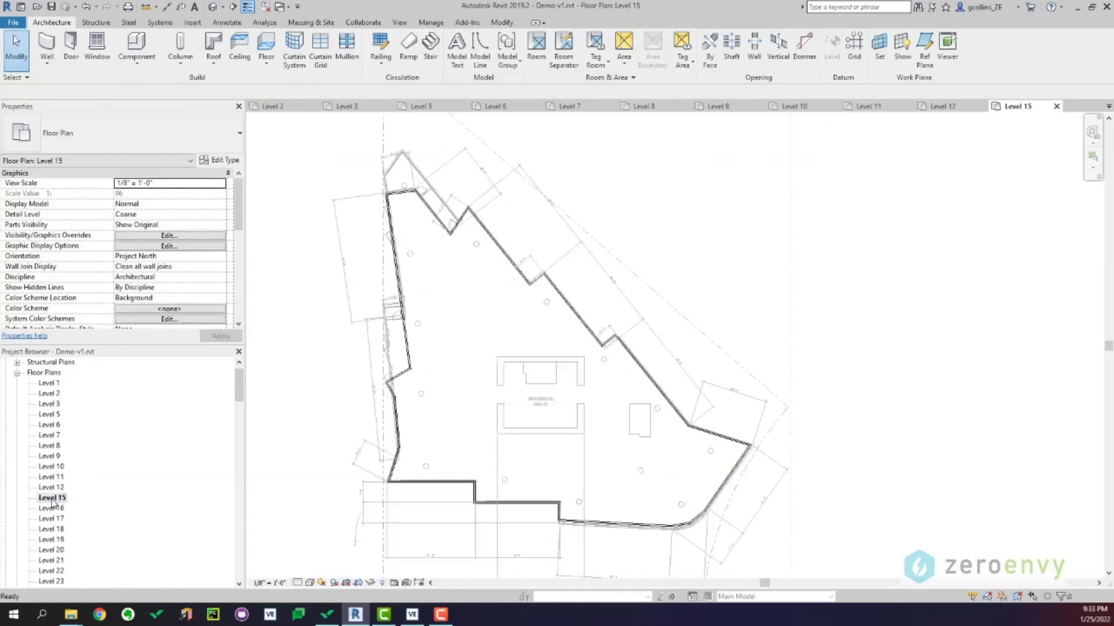
{"action": "left_click", "coordinate": [433, 214]}
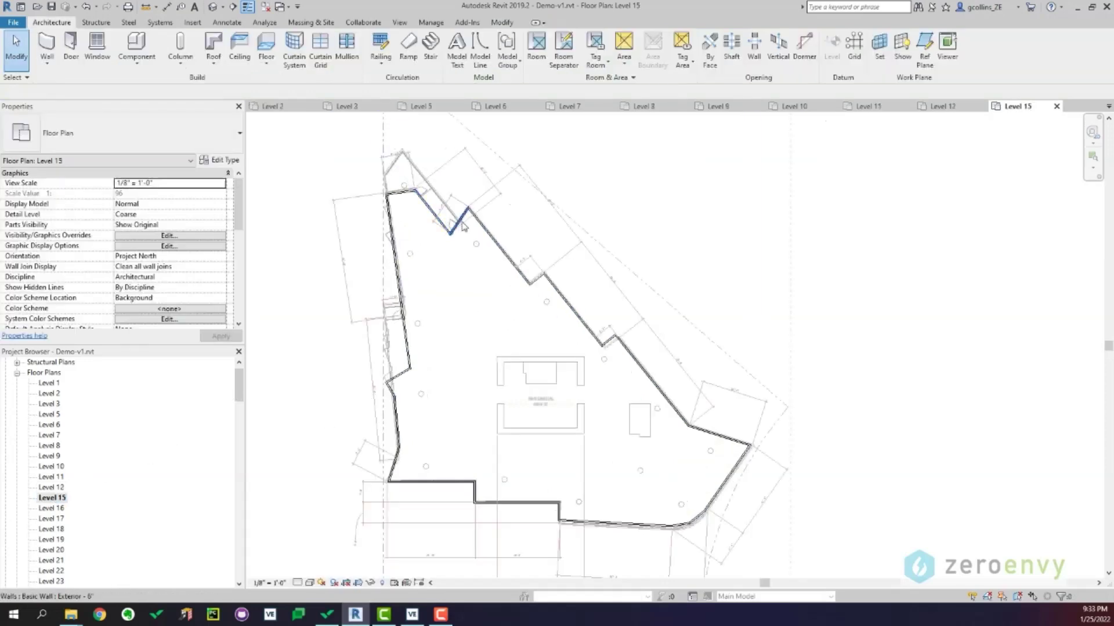
{"action": "key", "text": "Escape"}
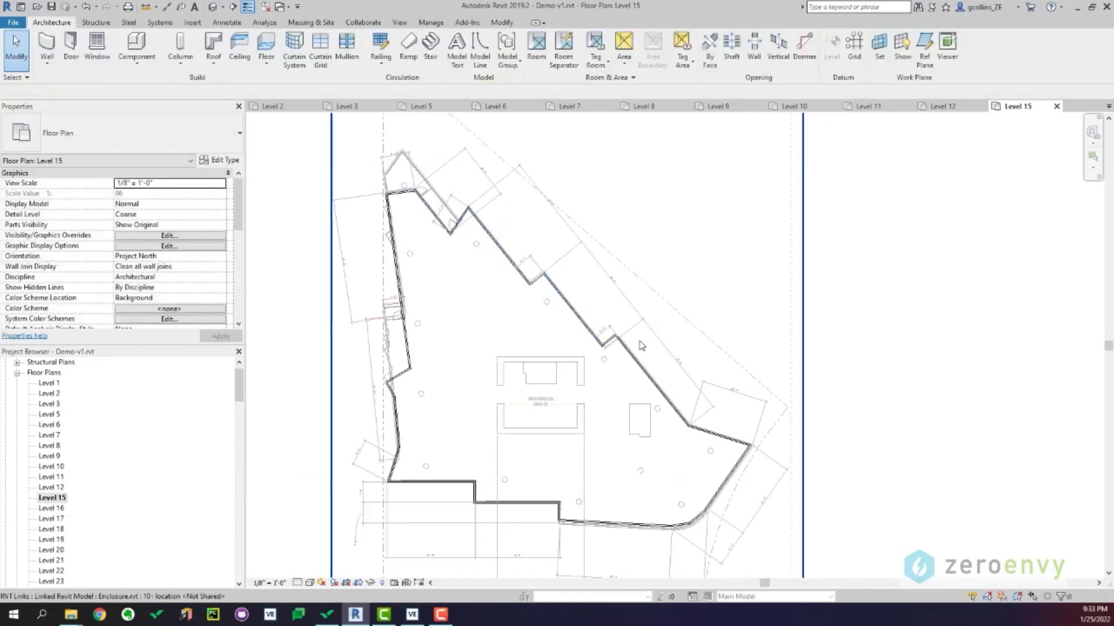
{"action": "left_click", "coordinate": [615, 347]}
{"action": "key", "text": "Escape"}
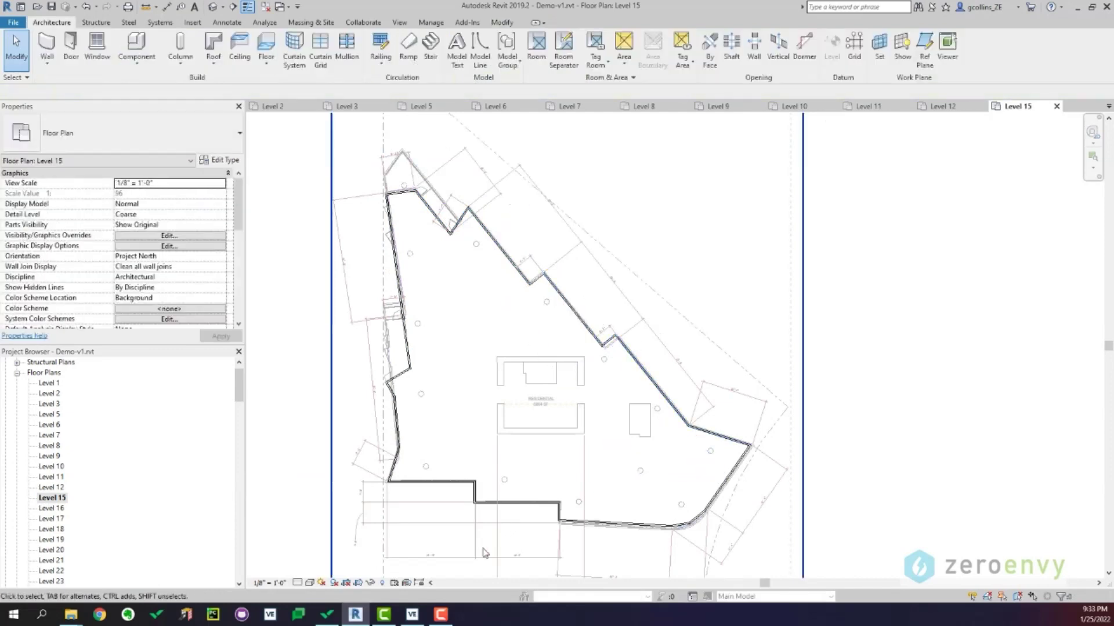
Inspect the wall stack including the pasted levels from several sides in 3D, and return to the Level 15 floor plan
{"action": "left_click", "coordinate": [213, 7]}
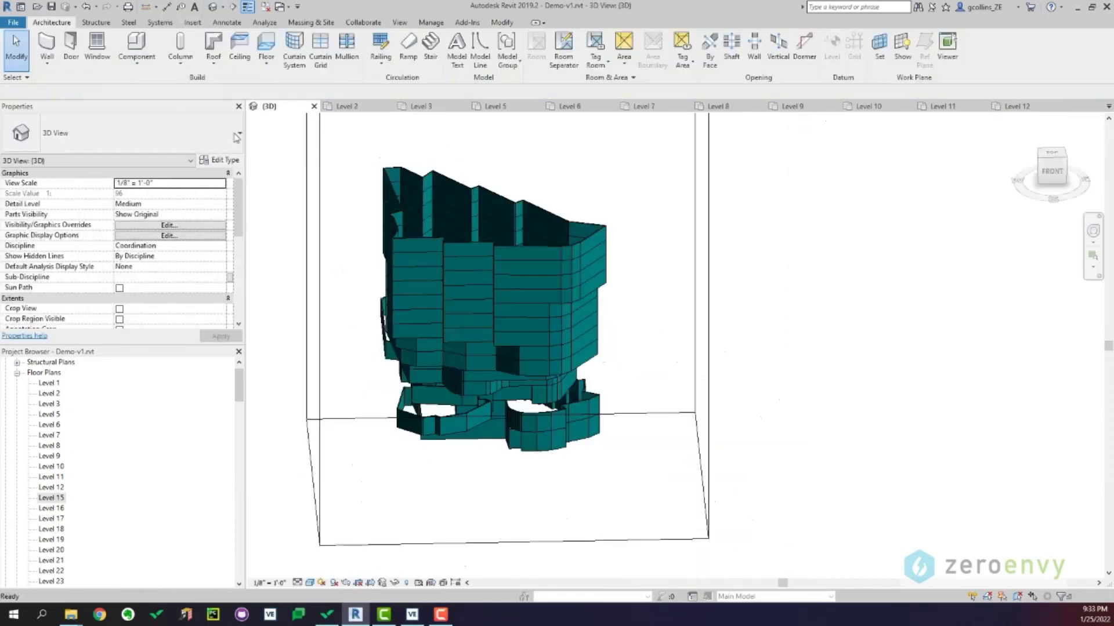
{"action": "middle_click_drag", "start_coordinate": [652, 365], "coordinate": [499, 260], "text": "shift"}
{"action": "left_click", "coordinate": [499, 260]}
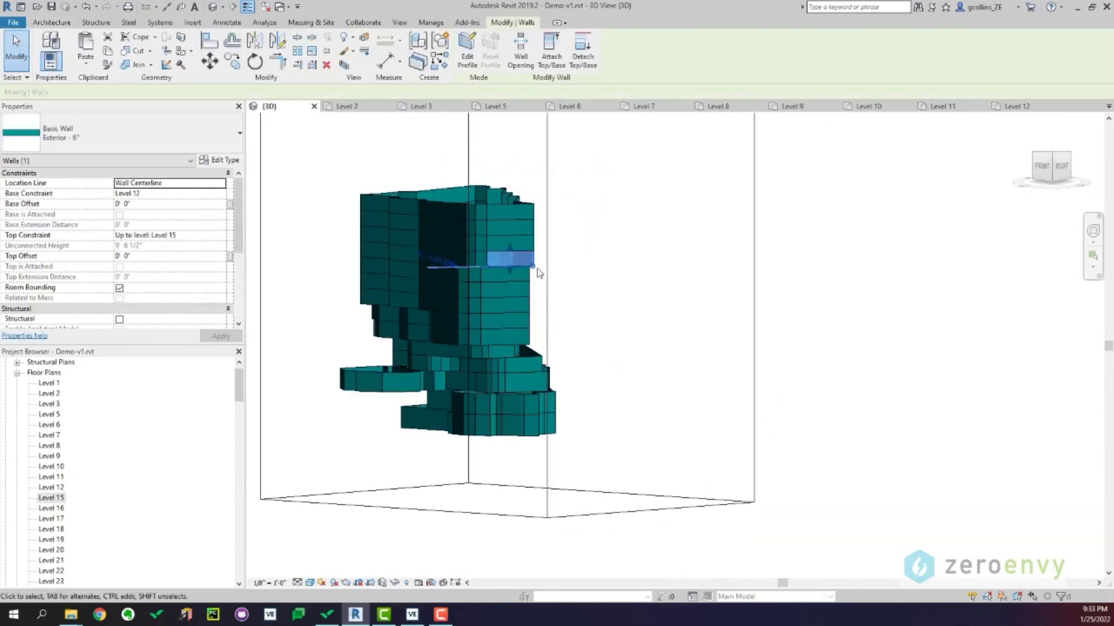
{"action": "middle_click_drag", "start_coordinate": [574, 290], "coordinate": [520, 305], "text": "shift"}
{"action": "double_click", "coordinate": [56, 499]}
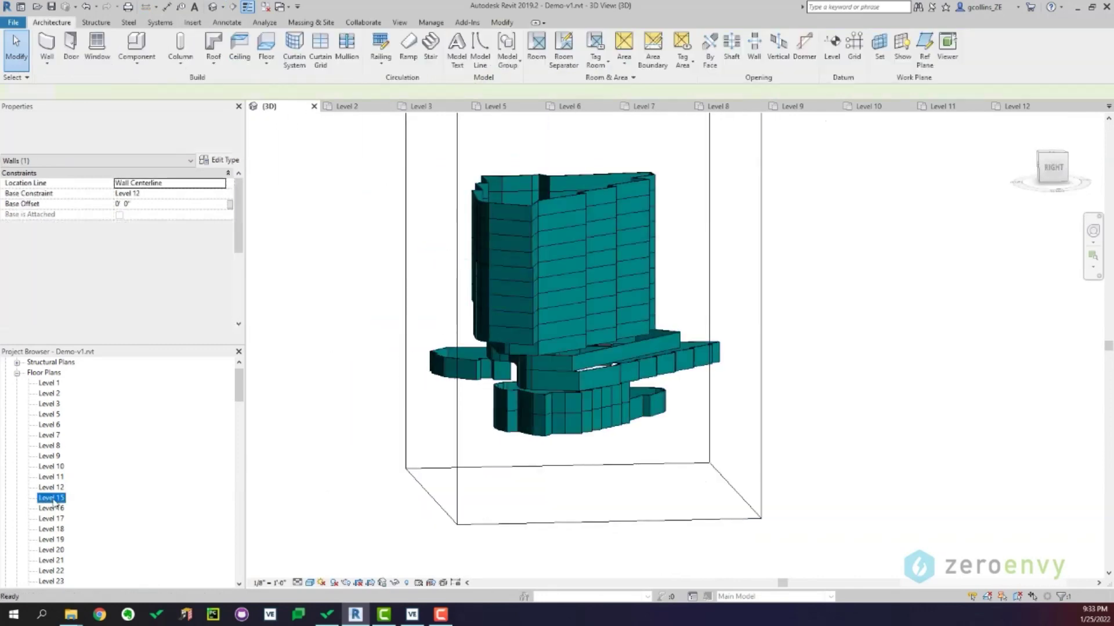
Inspect a pasted exterior wall's base and top constraints in the Level 15 floor plan and compare the walls with the linked outline
{"action": "middle_click_drag", "start_coordinate": [418, 296], "coordinate": [425, 340]}
{"action": "left_click", "coordinate": [472, 298]}
{"action": "scroll", "coordinate": [419, 232], "scroll_direction": "up", "scroll_amount": 2}
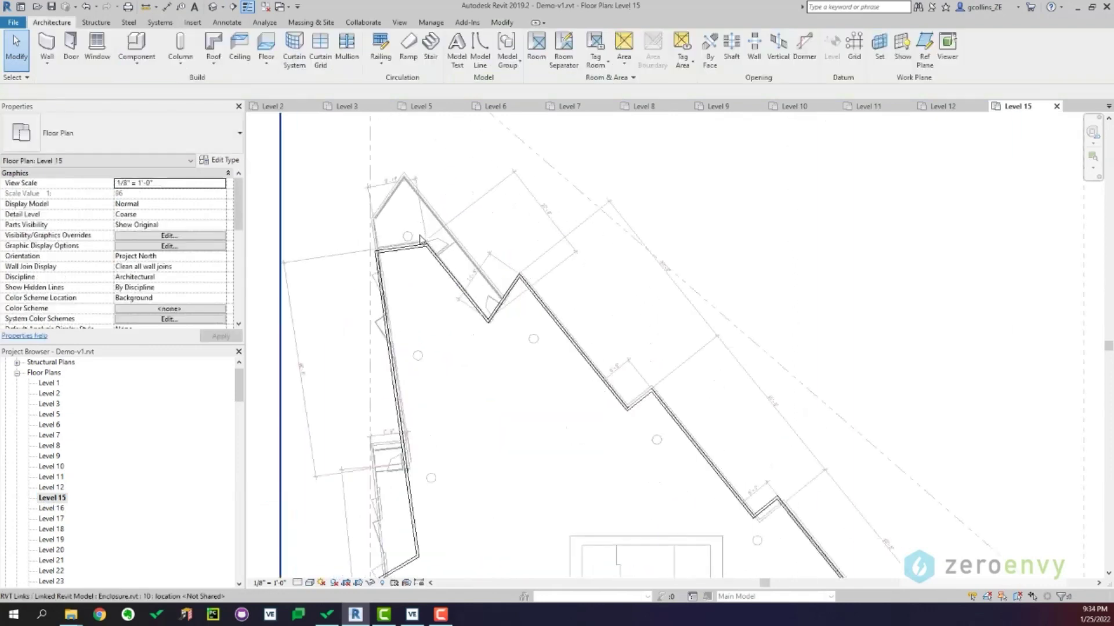
{"action": "left_click", "coordinate": [411, 253]}
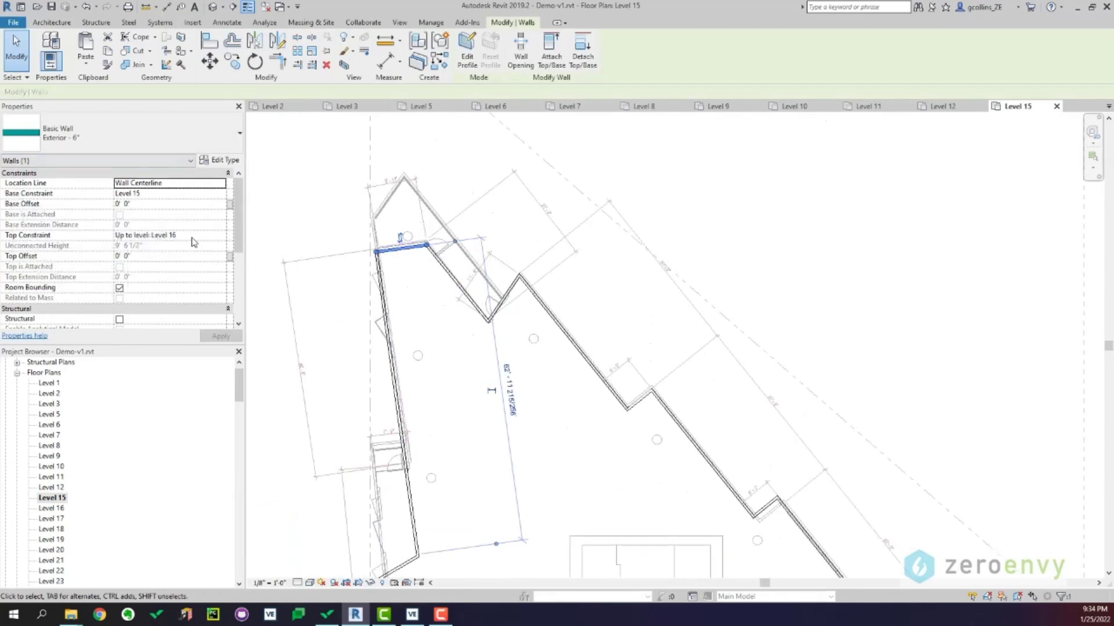
{"action": "key", "text": "Escape"}
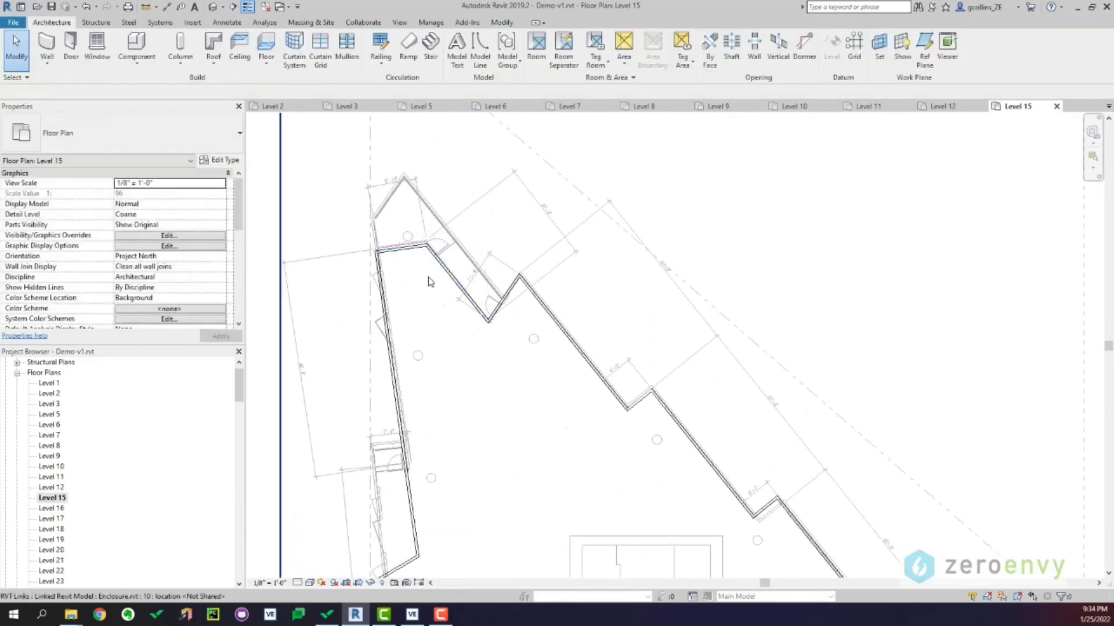
{"action": "scroll", "coordinate": [434, 286], "scroll_direction": "down", "scroll_amount": 2}
{"action": "scroll", "coordinate": [462, 315], "scroll_direction": "down", "scroll_amount": 2}
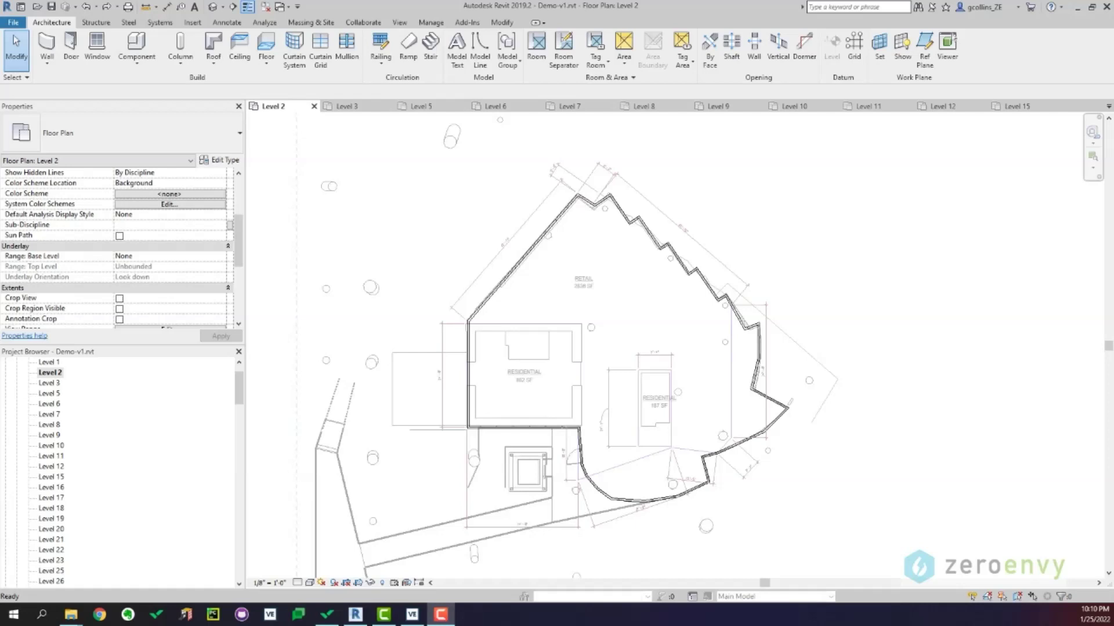
Hide the Enclosure.rvt link in the Level 2 floor plan
{"action": "scroll", "coordinate": [591, 415], "scroll_direction": "up", "scroll_amount": 2}
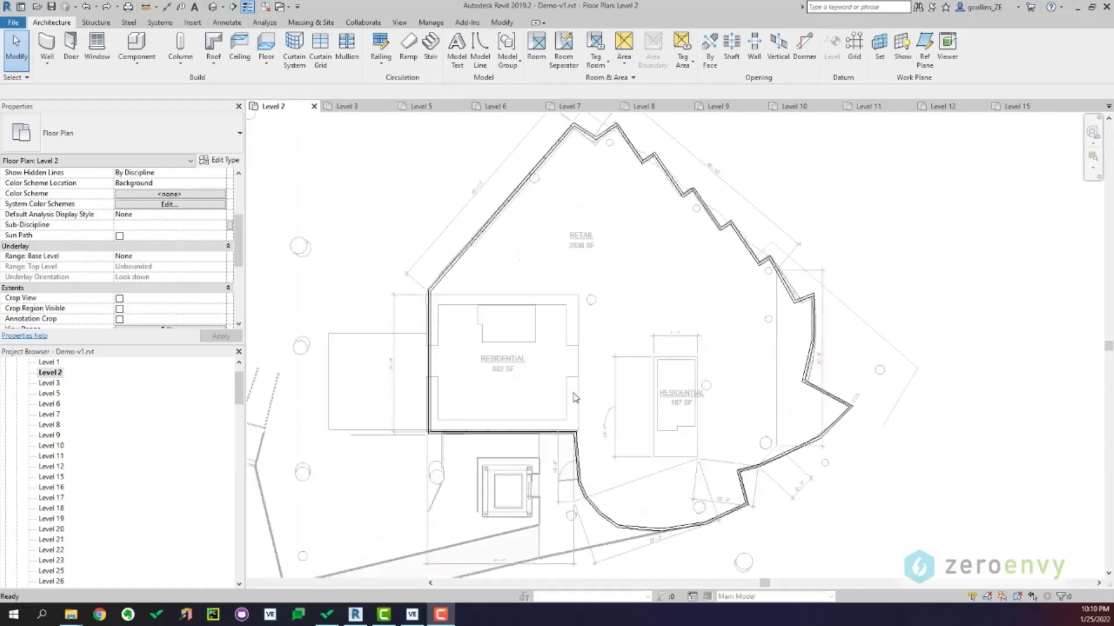
{"action": "middle_click_drag", "start_coordinate": [525, 369], "coordinate": [521, 382]}
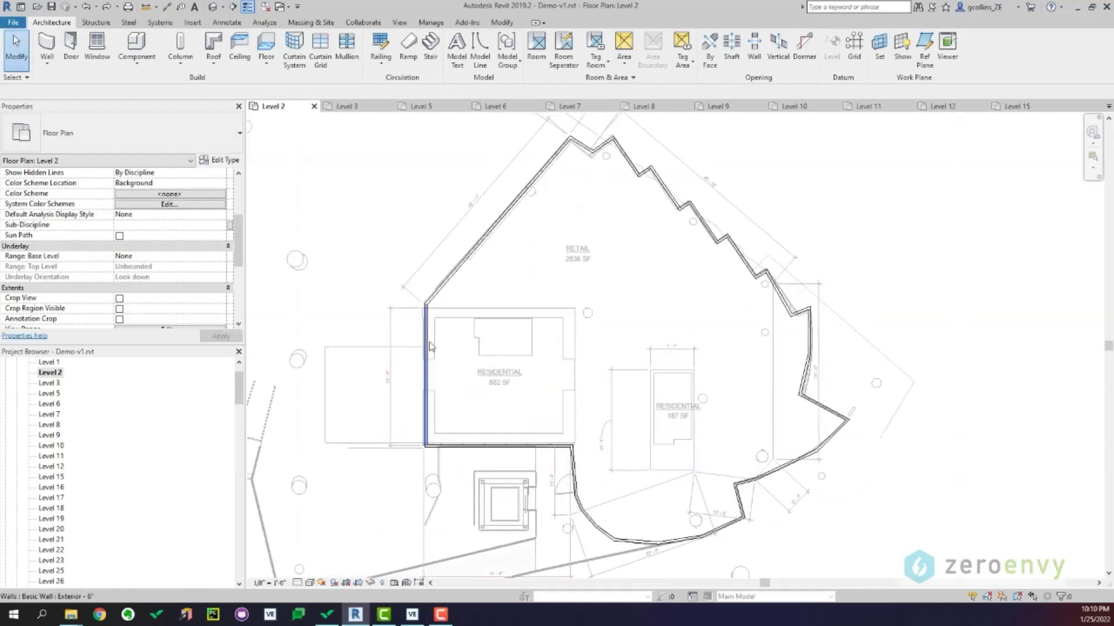
{"action": "key", "text": "v"}
{"action": "key", "text": "g"}
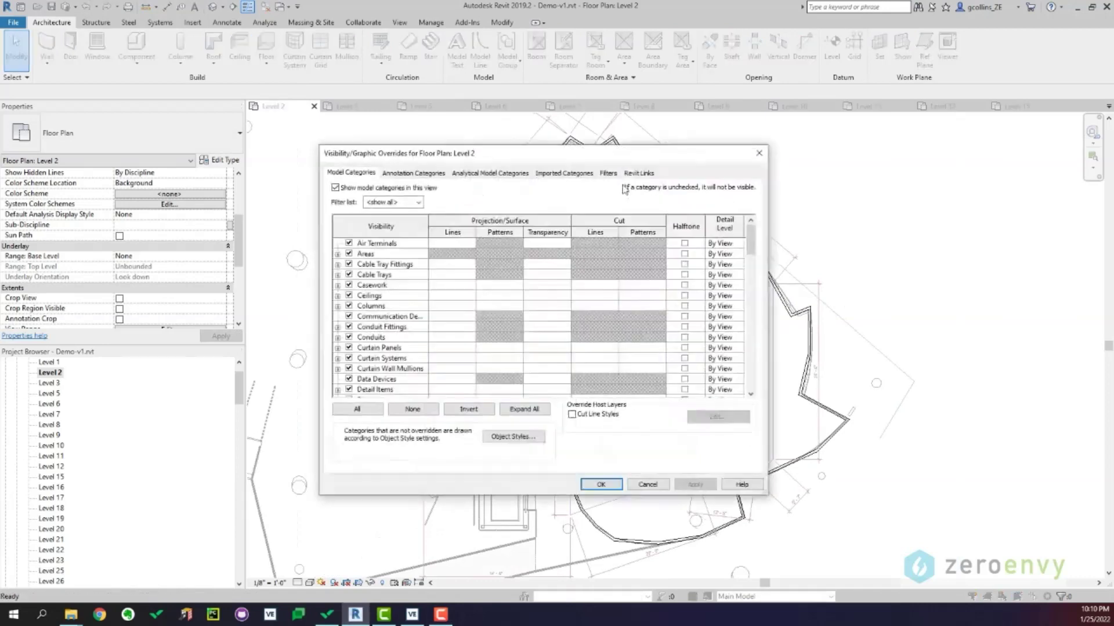
{"action": "left_click", "coordinate": [638, 172]}
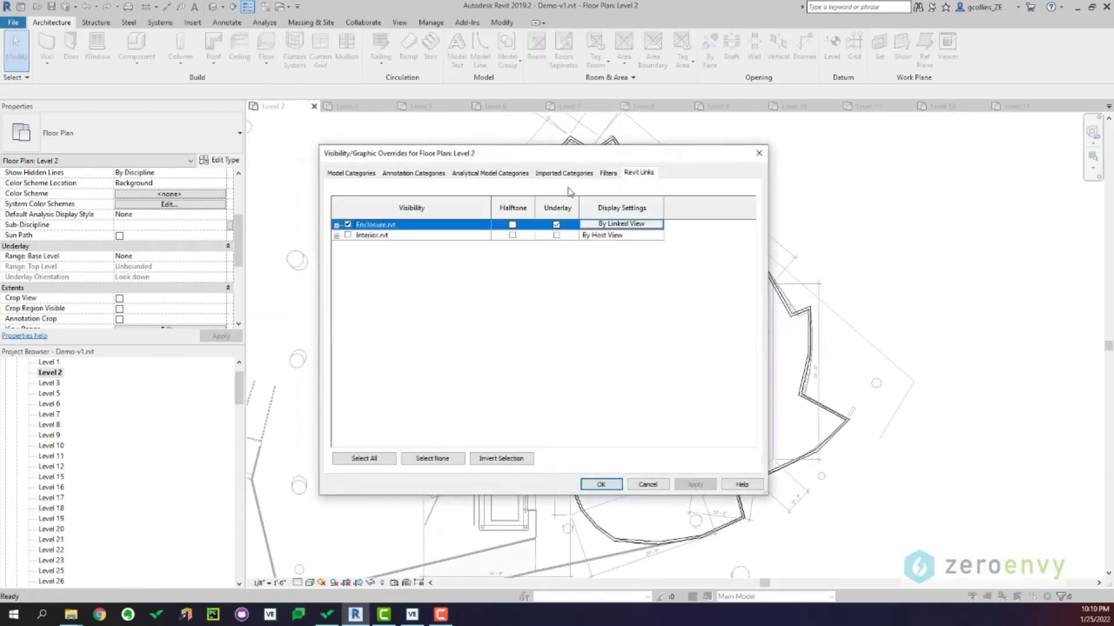
{"action": "left_click", "coordinate": [601, 484]}
{"action": "scroll", "coordinate": [373, 325], "scroll_direction": "down", "scroll_amount": 2}
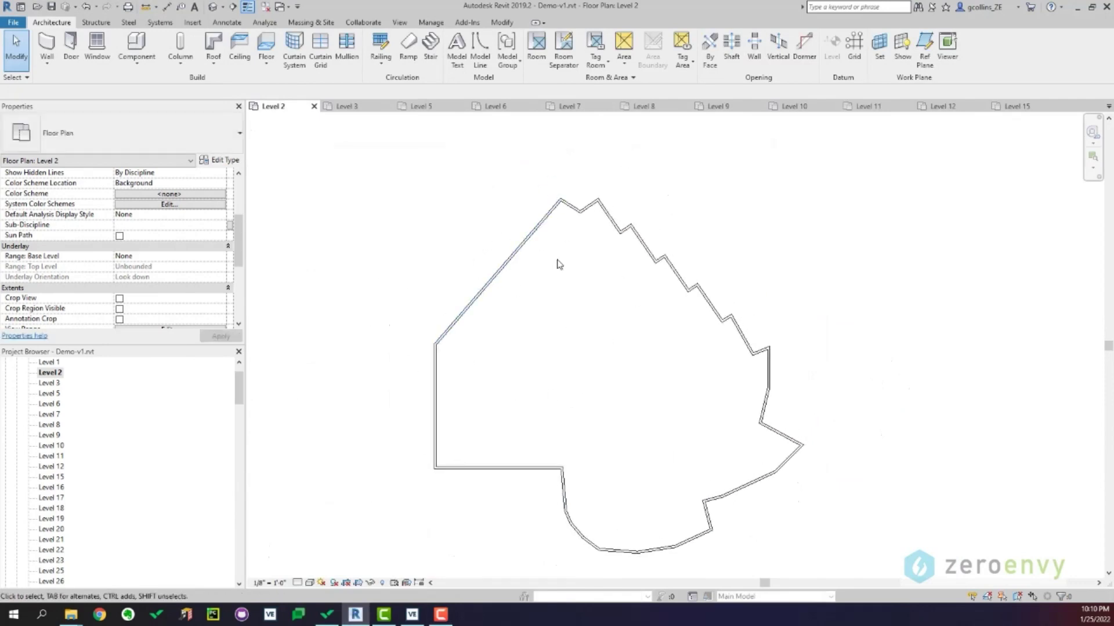
Set the Level 2 floor plan's underlay base level to Level 1
{"action": "scroll", "coordinate": [89, 228], "scroll_direction": "down", "scroll_amount": 1}
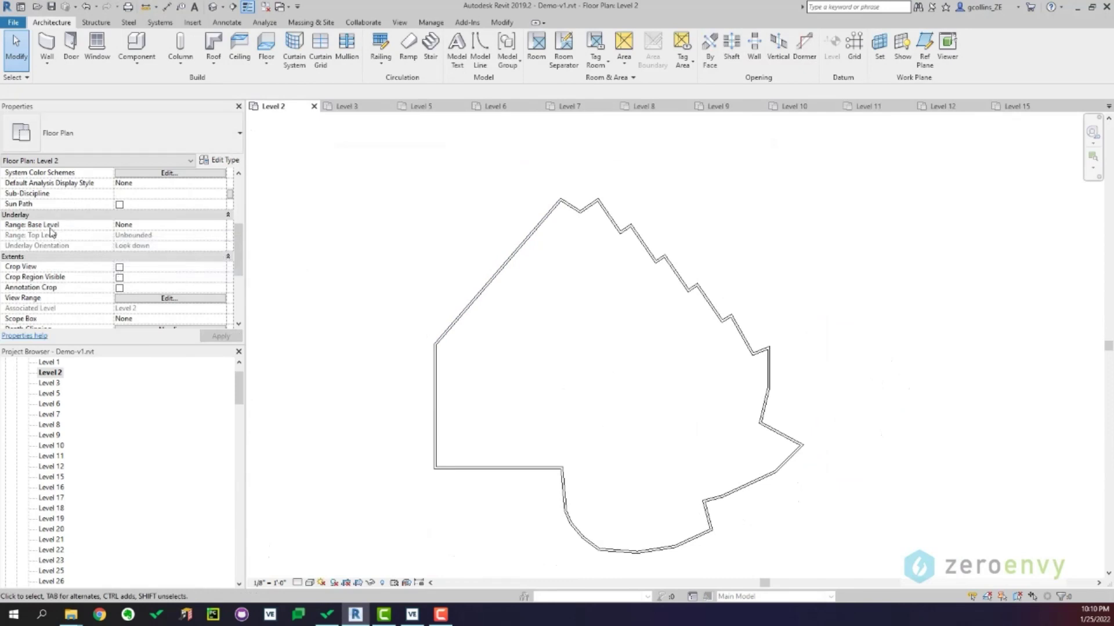
{"action": "left_click", "coordinate": [168, 225]}
{"action": "left_click", "coordinate": [155, 243]}
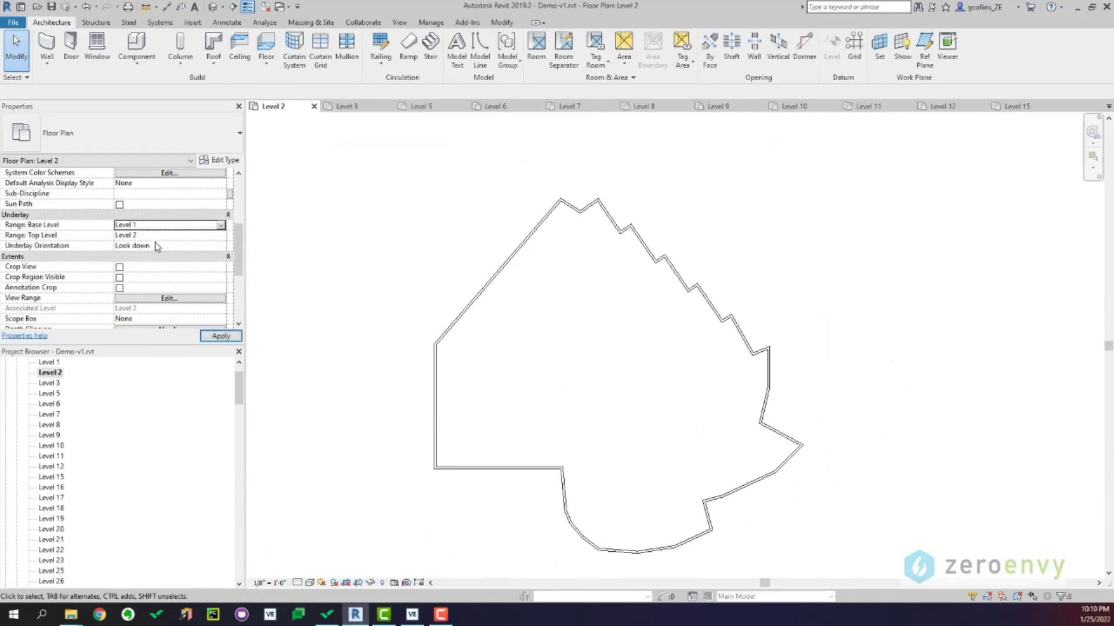
{"action": "middle_click_drag", "start_coordinate": [475, 261], "coordinate": [491, 310]}
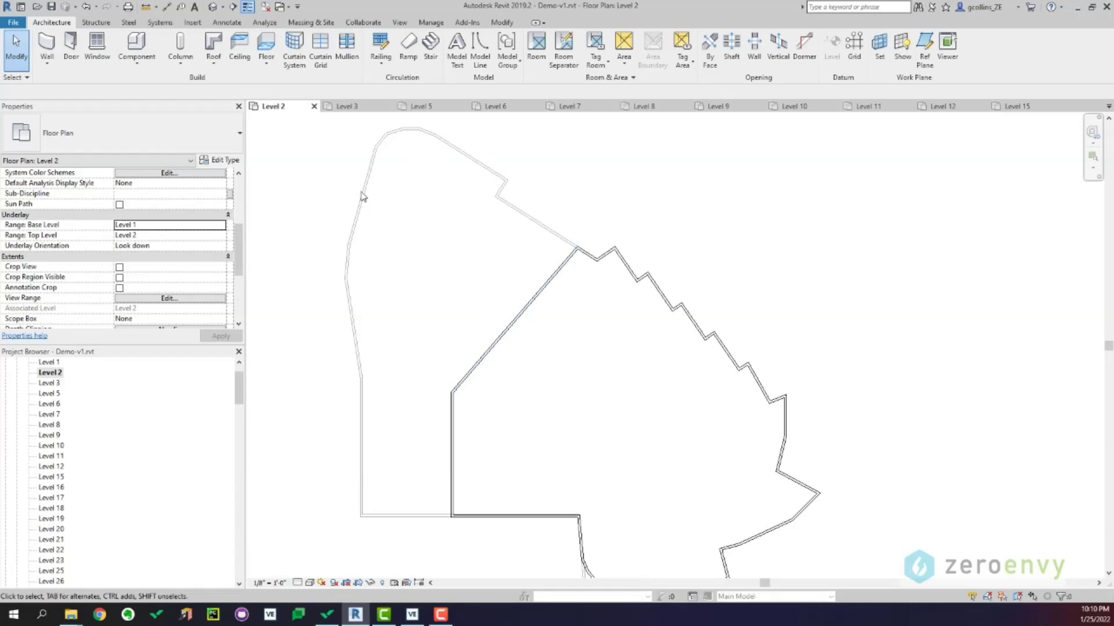
{"action": "scroll", "coordinate": [487, 324], "scroll_direction": "down", "scroll_amount": 3}
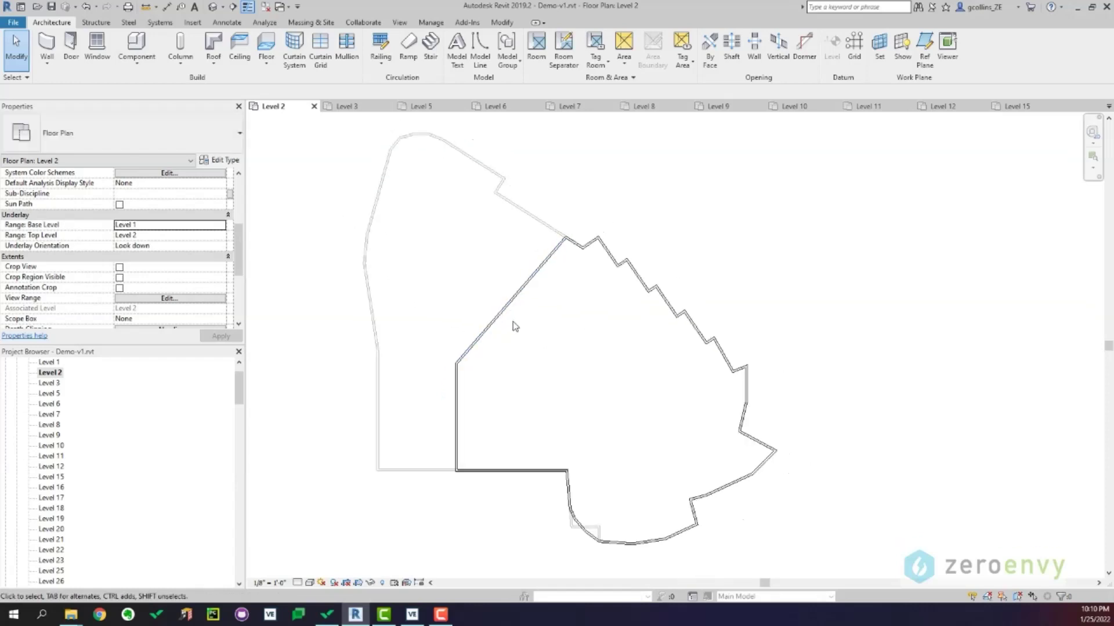
{"action": "scroll", "coordinate": [437, 269], "scroll_direction": "down", "scroll_amount": 1}
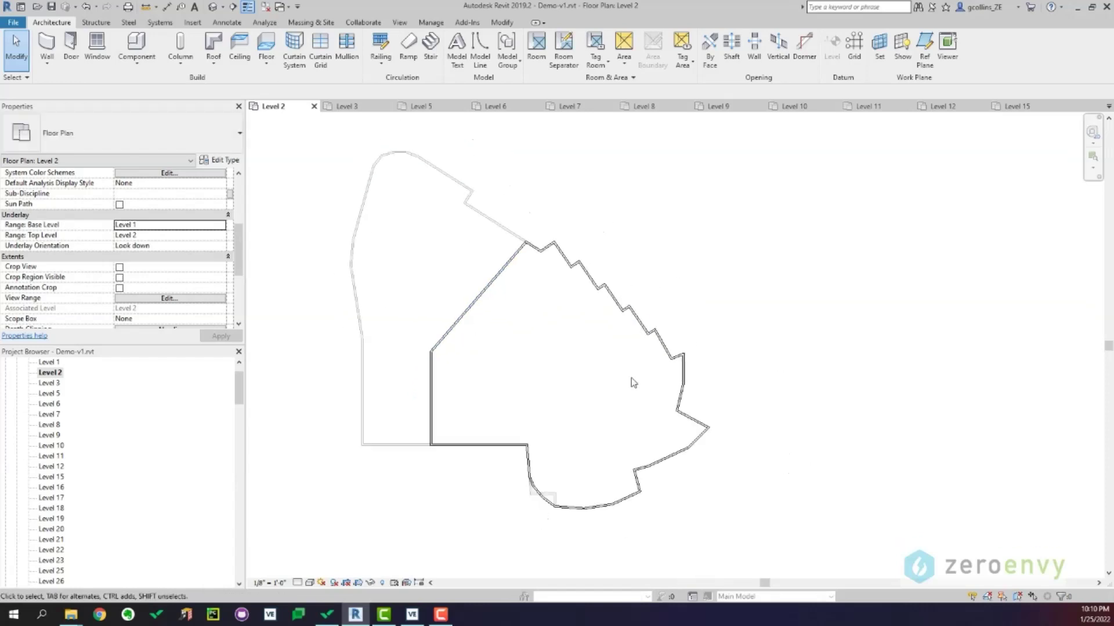
Examine the lower horizontal Level 2 exterior wall against the underlaid Level 1 wall near their shared corner
{"action": "scroll", "coordinate": [474, 463], "scroll_direction": "up", "scroll_amount": 4}
{"action": "scroll", "coordinate": [440, 463], "scroll_direction": "up", "scroll_amount": 2}
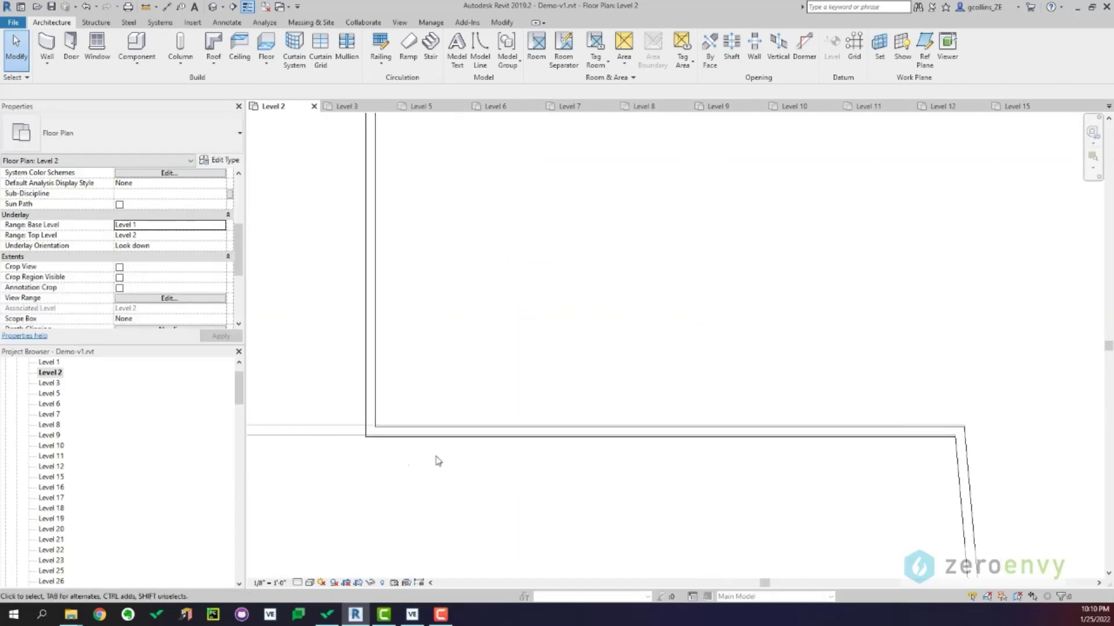
{"action": "left_click", "coordinate": [410, 428]}
{"action": "scroll", "coordinate": [448, 470], "scroll_direction": "down", "scroll_amount": 2}
{"action": "mouse_move", "coordinate": [445, 471]}
{"action": "middle_mouse_down"}
{"action": "mouse_move", "coordinate": [584, 497]}
{"action": "mouse_move", "coordinate": [648, 496]}
{"action": "middle_mouse_up"}
{"action": "middle_click_drag", "start_coordinate": [529, 498], "coordinate": [692, 501]}
{"action": "left_click", "coordinate": [776, 468]}
{"action": "scroll", "coordinate": [760, 492], "scroll_direction": "up", "scroll_amount": 1}
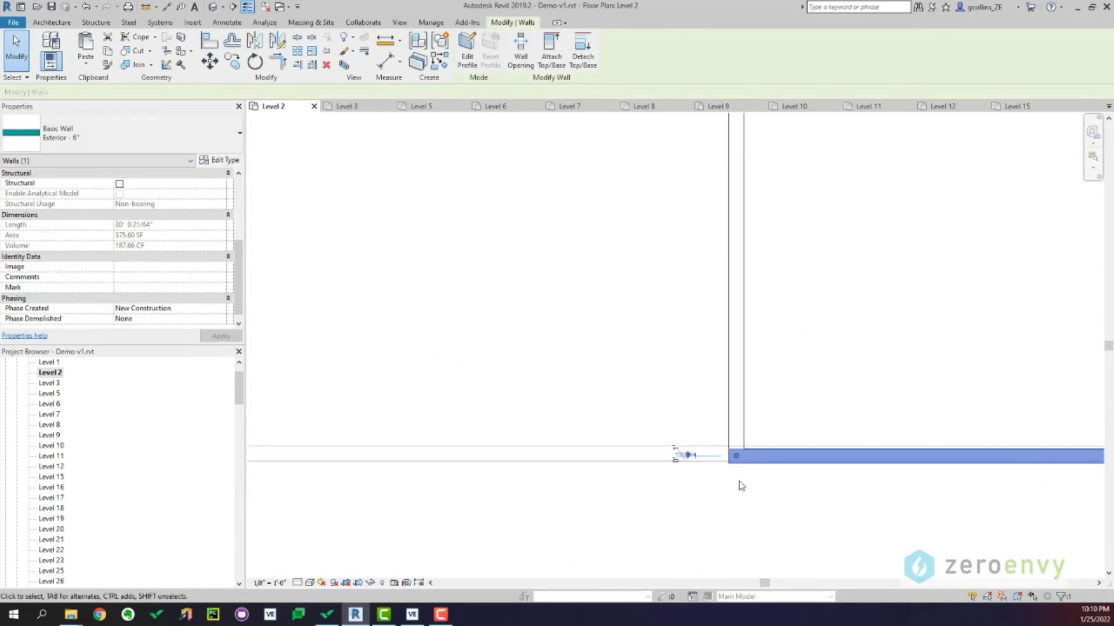
{"action": "middle_click_drag", "start_coordinate": [512, 476], "coordinate": [632, 470]}
{"action": "scroll", "coordinate": [852, 477], "scroll_direction": "down", "scroll_amount": 2}
{"action": "middle_click_drag", "start_coordinate": [851, 476], "coordinate": [580, 464]}
{"action": "left_click", "coordinate": [667, 449]}
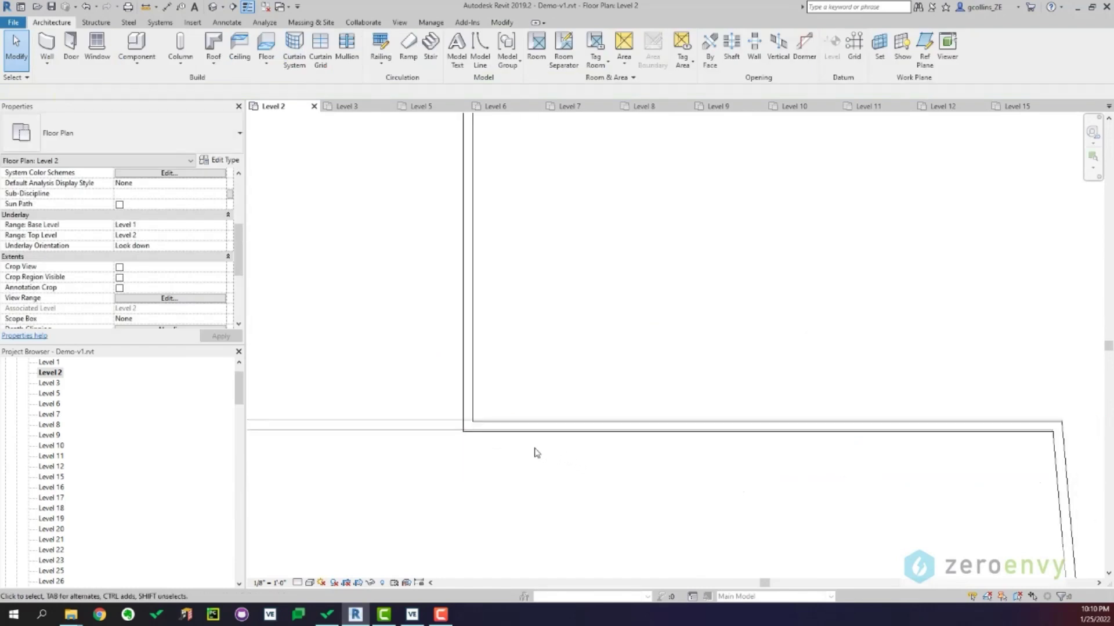
Shift the lower horizontal Level 2 exterior wall so it lines up with the Level 1 wall in the underlay
{"action": "scroll", "coordinate": [486, 400], "scroll_direction": "up", "scroll_amount": 4}
{"action": "middle_click_drag", "start_coordinate": [526, 436], "coordinate": [511, 409]}
{"action": "left_click", "coordinate": [498, 444]}
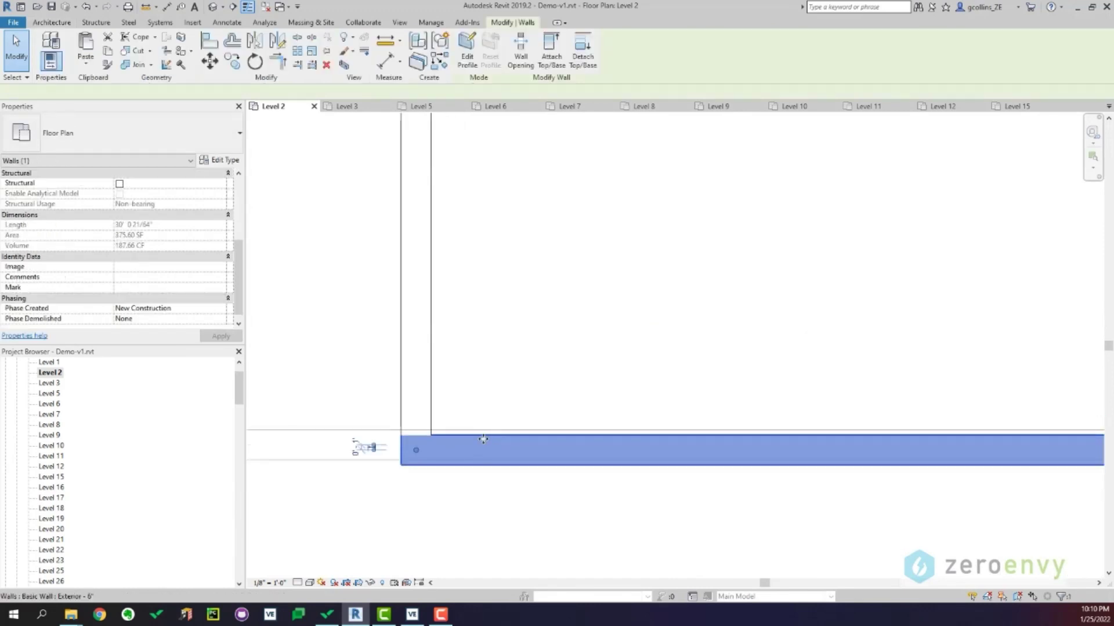
{"action": "key", "text": "Escape"}
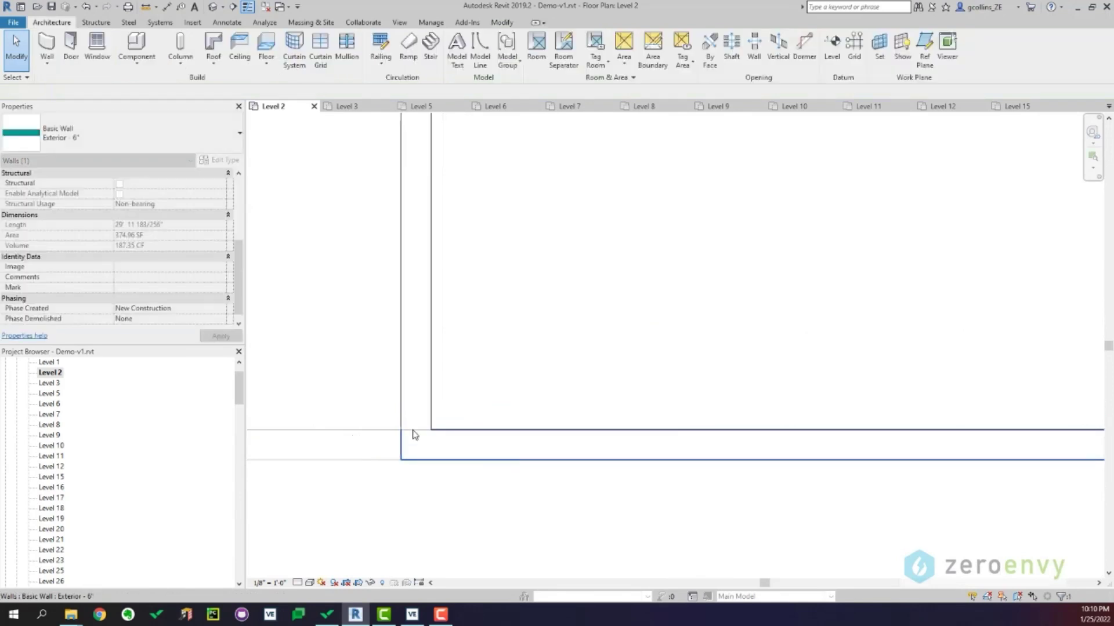
{"action": "scroll", "coordinate": [510, 446], "scroll_direction": "down", "scroll_amount": 2}
{"action": "scroll", "coordinate": [508, 446], "scroll_direction": "down", "scroll_amount": 6}
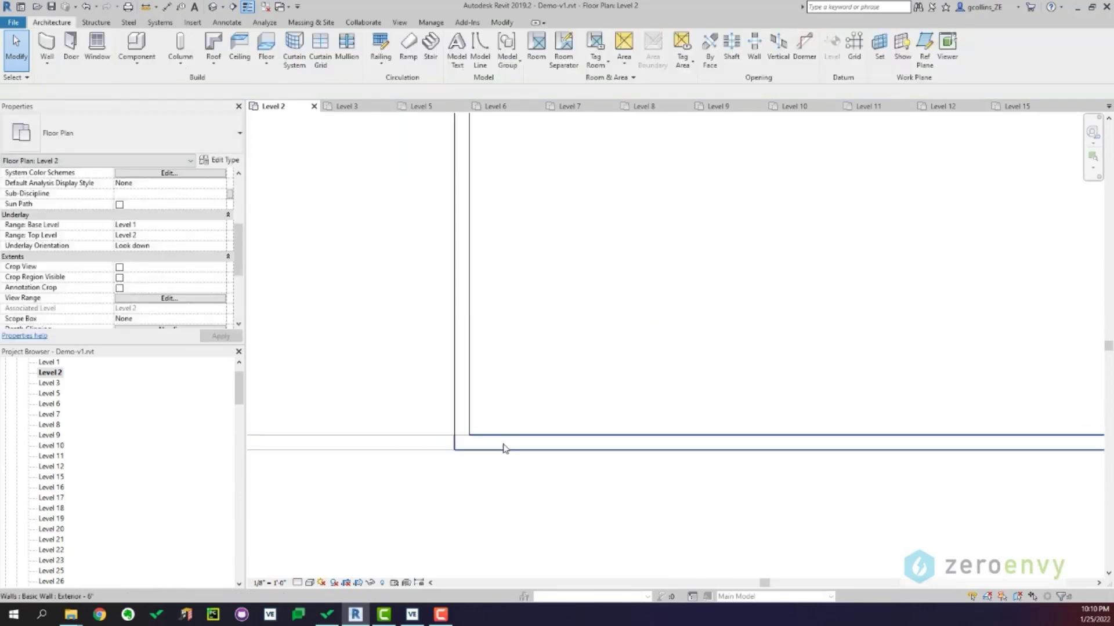
{"action": "scroll", "coordinate": [510, 448], "scroll_direction": "down", "scroll_amount": 4}
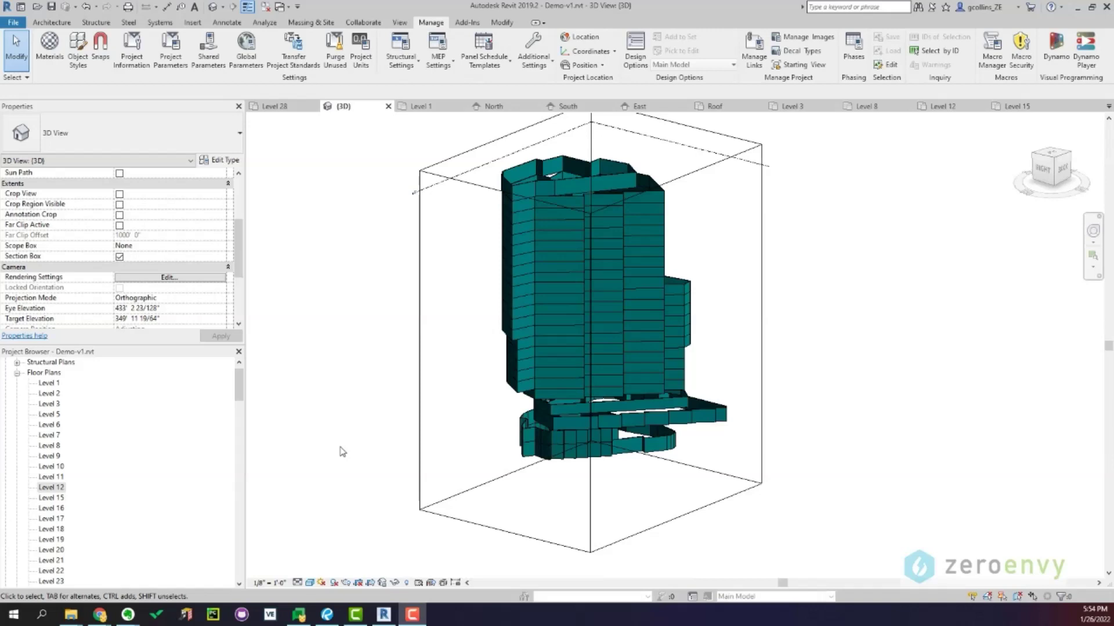
Show the Enclosure.rvt link in the 3D view and inspect the traced walls against the full building
{"action": "middle_click_drag", "start_coordinate": [653, 516], "coordinate": [741, 515], "text": "shift"}
{"action": "middle_click_drag", "start_coordinate": [714, 456], "coordinate": [679, 455], "text": "shift"}
{"action": "key", "text": "v"}
{"action": "key", "text": "g"}
{"action": "left_click", "coordinate": [638, 174]}
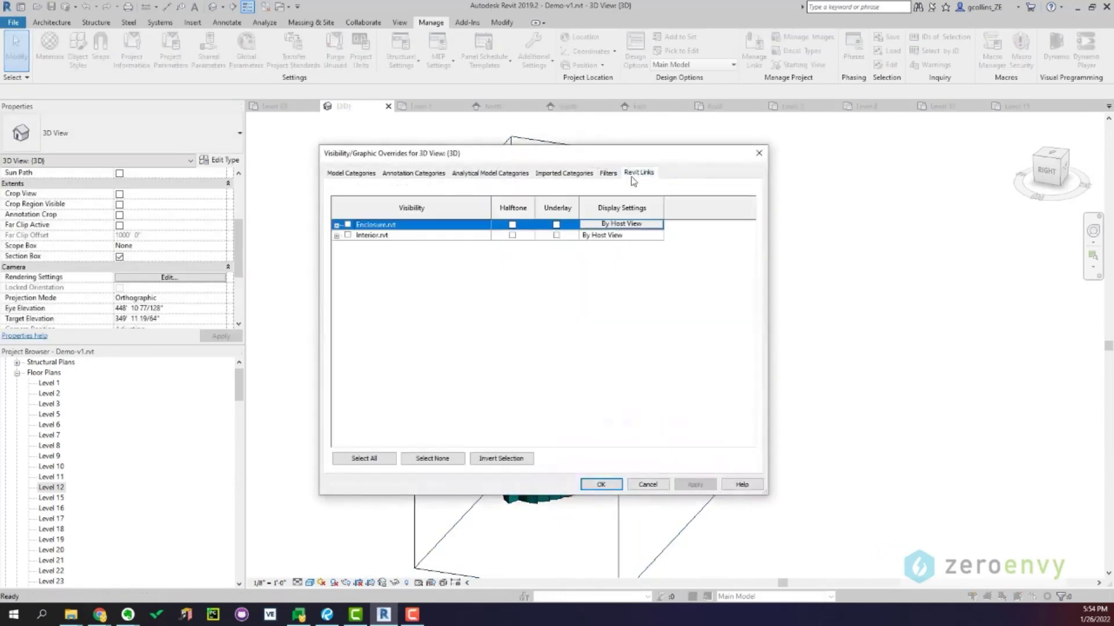
{"action": "left_click", "coordinate": [621, 224]}
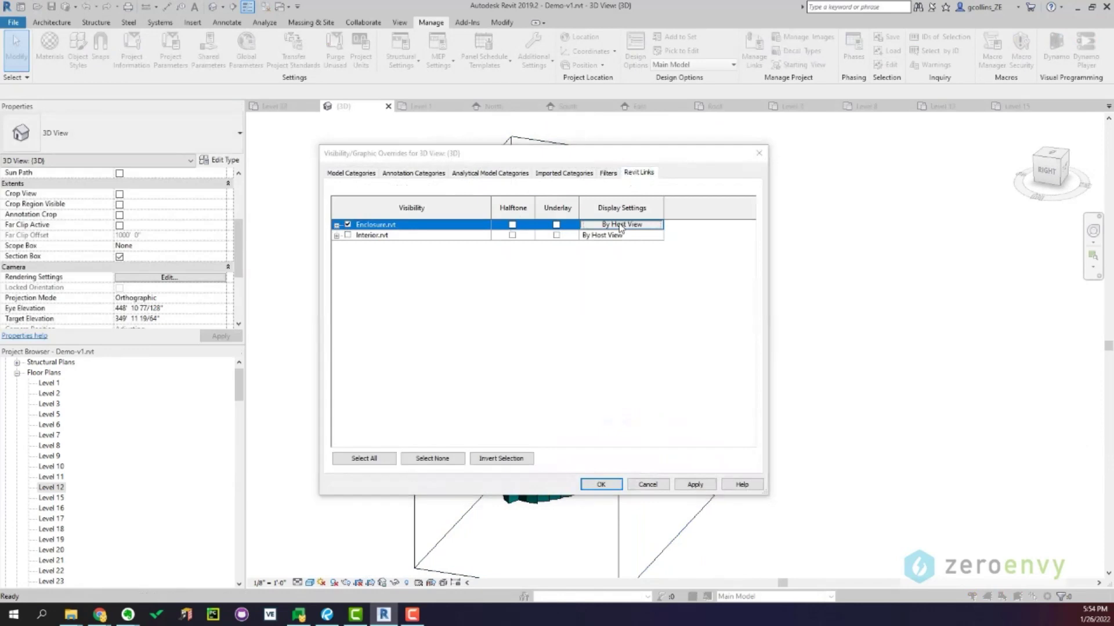
{"action": "left_click", "coordinate": [730, 185]}
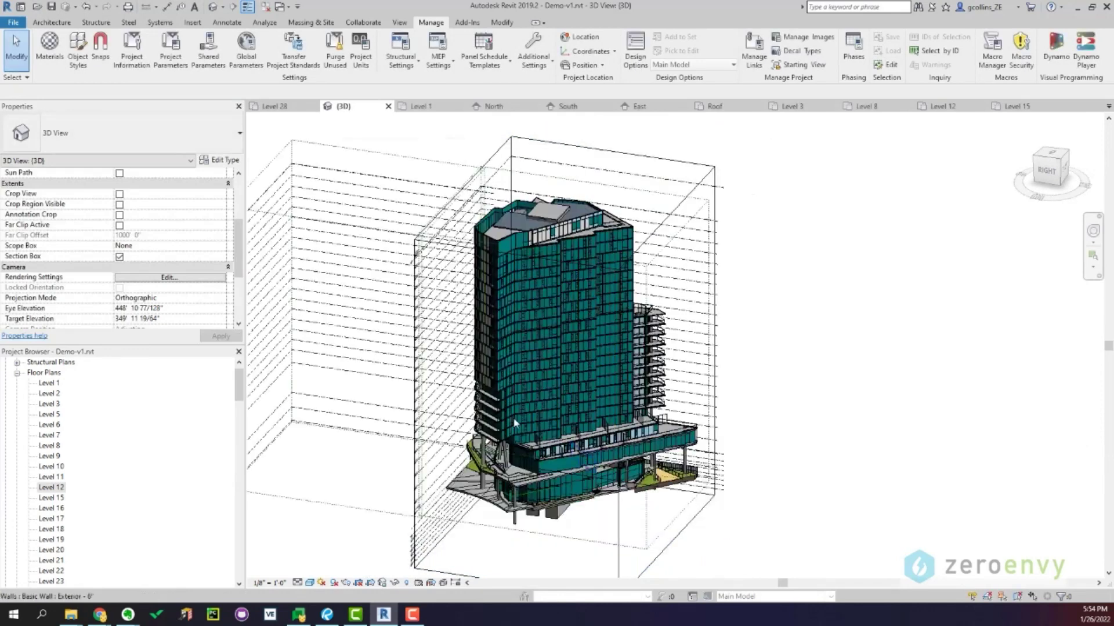
{"action": "middle_click_drag", "start_coordinate": [803, 385], "coordinate": [729, 424], "text": "shift"}
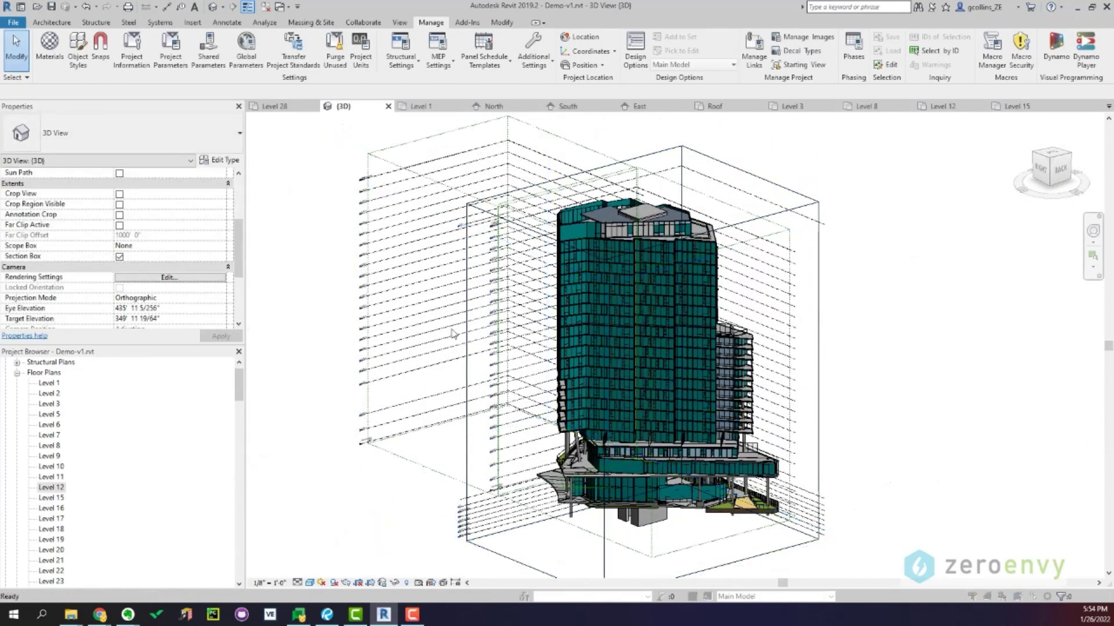
Hide the Enclosure.rvt link in the 3D view again, leaving only the traced exterior walls
{"action": "key", "text": "v"}
{"action": "key", "text": "g"}
{"action": "left_click", "coordinate": [638, 172]}
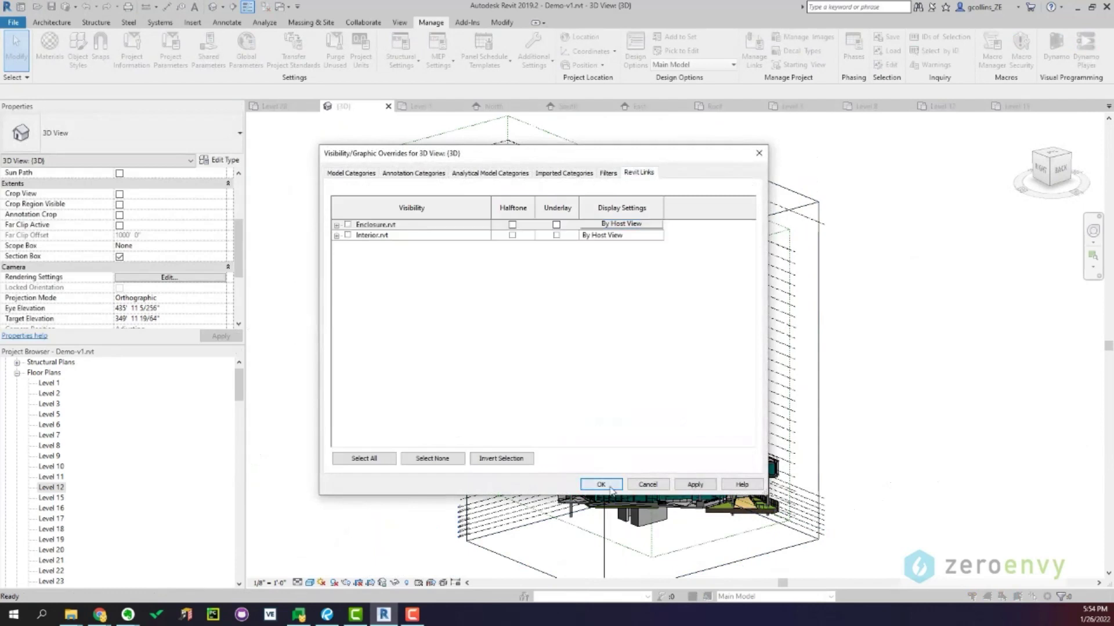
{"action": "left_click", "coordinate": [601, 484]}
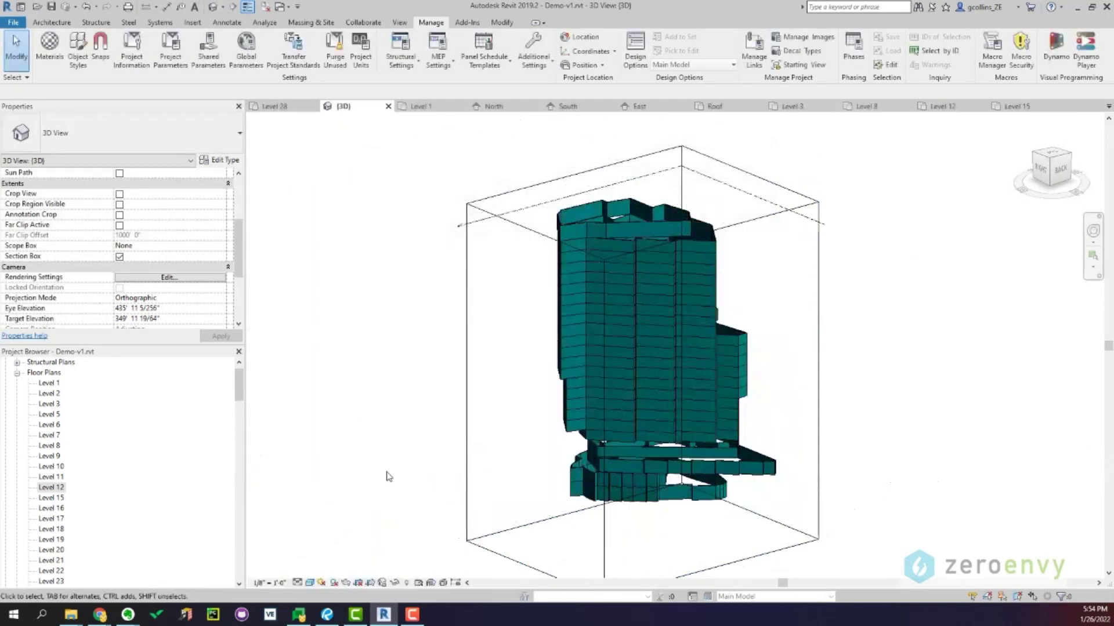
In the Level 12 floor plan, trace the first Interior - 6" wall segments along the unit partition, starting from the upper notch in the exterior wall
{"action": "double_click", "coordinate": [52, 384]}
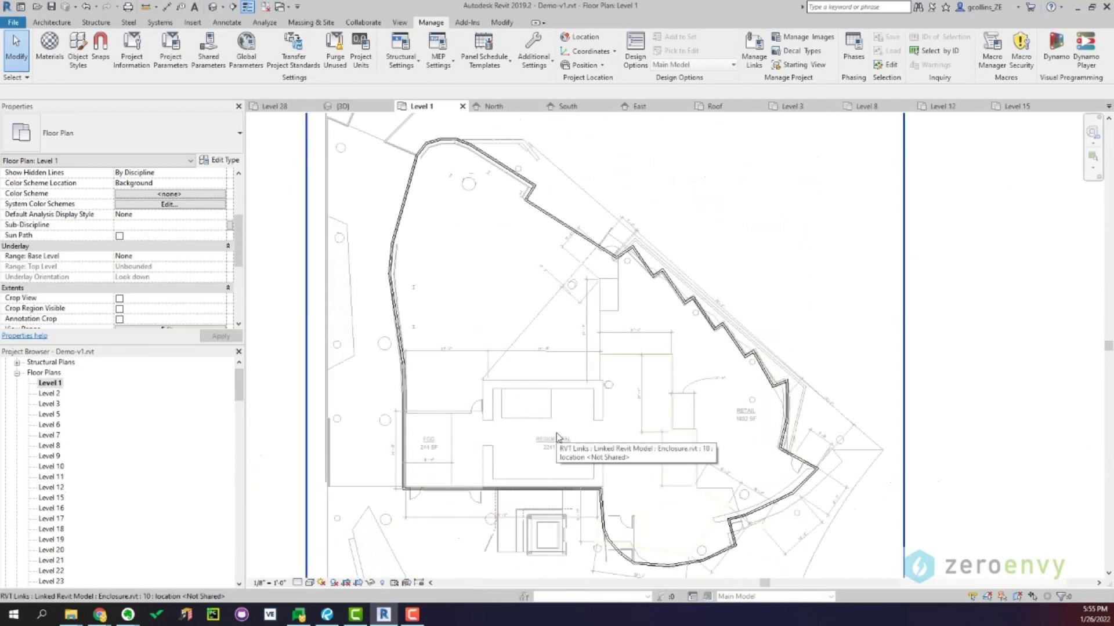
{"action": "double_click", "coordinate": [61, 488]}
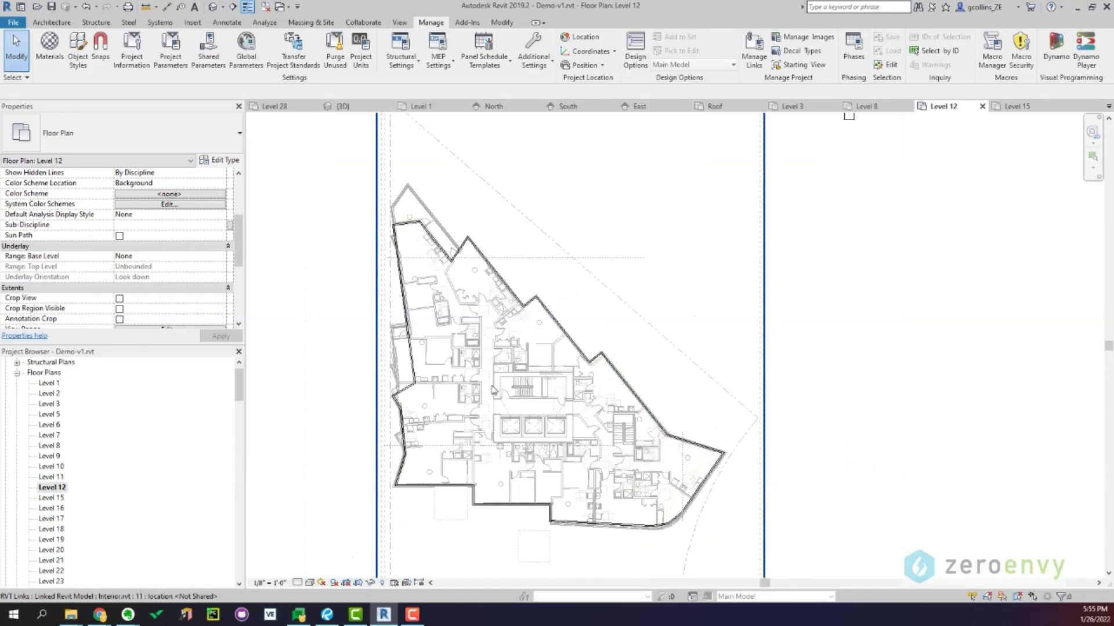
{"action": "left_click", "coordinate": [51, 22]}
{"action": "left_click", "coordinate": [47, 43]}
{"action": "left_click", "coordinate": [63, 136]}
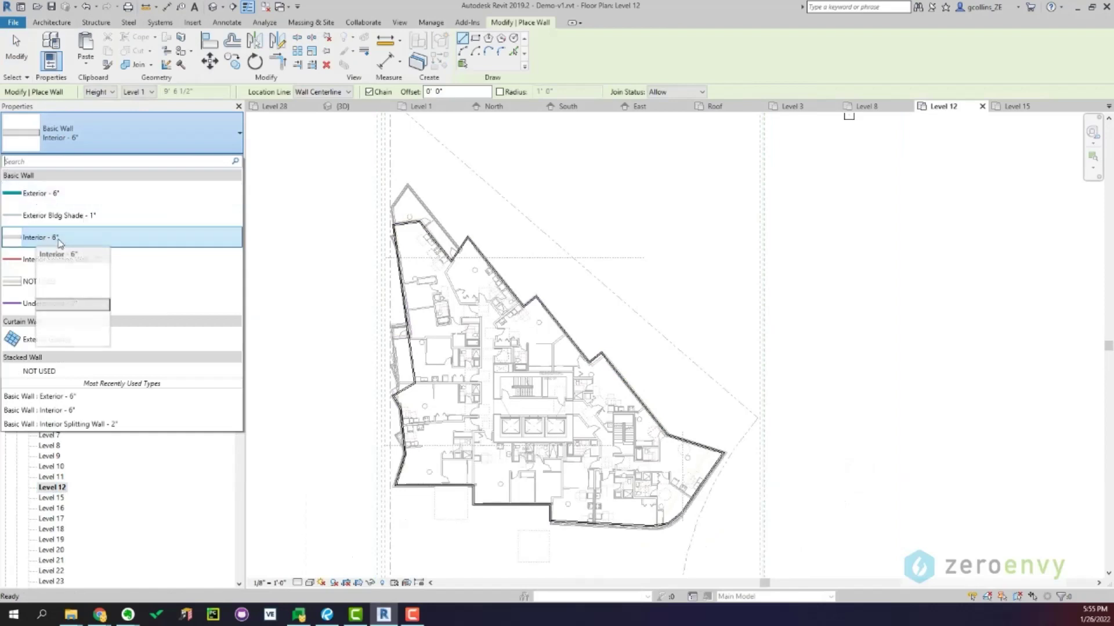
{"action": "left_click", "coordinate": [77, 245]}
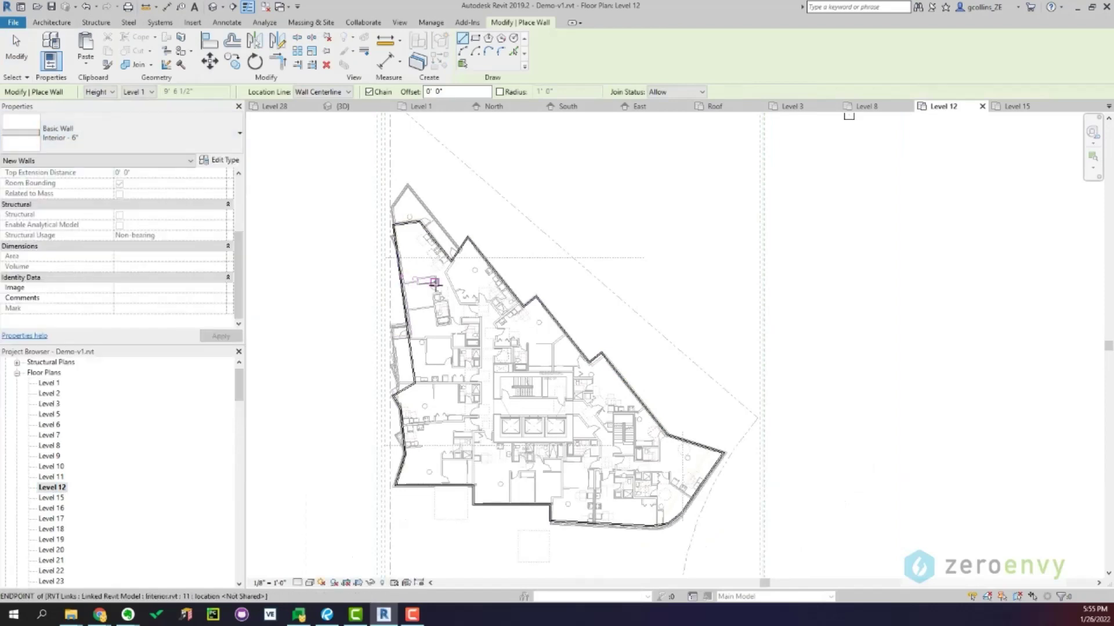
{"action": "scroll", "coordinate": [165, 239], "scroll_direction": "up", "scroll_amount": 2}
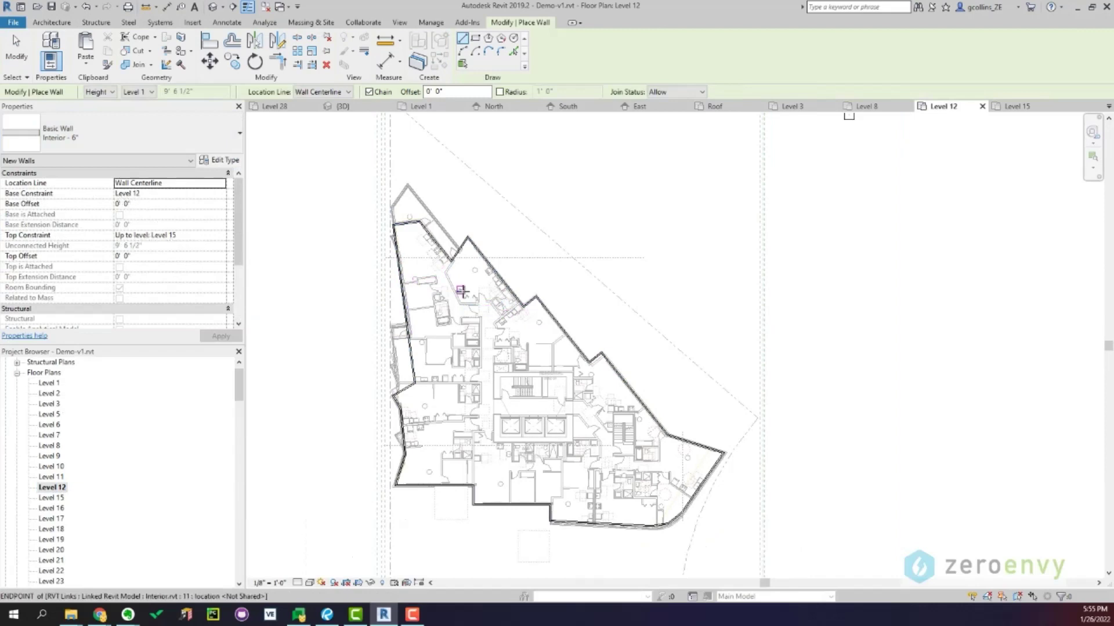
{"action": "scroll", "coordinate": [462, 289], "scroll_direction": "up", "scroll_amount": 4}
{"action": "left_click", "coordinate": [435, 208]}
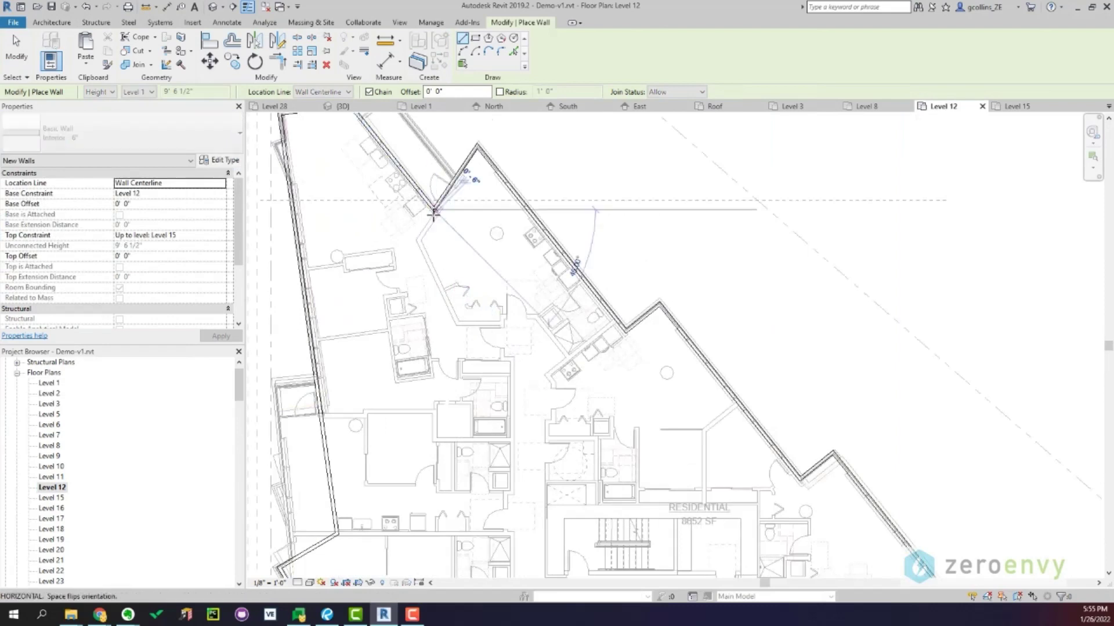
{"action": "left_click", "coordinate": [416, 236]}
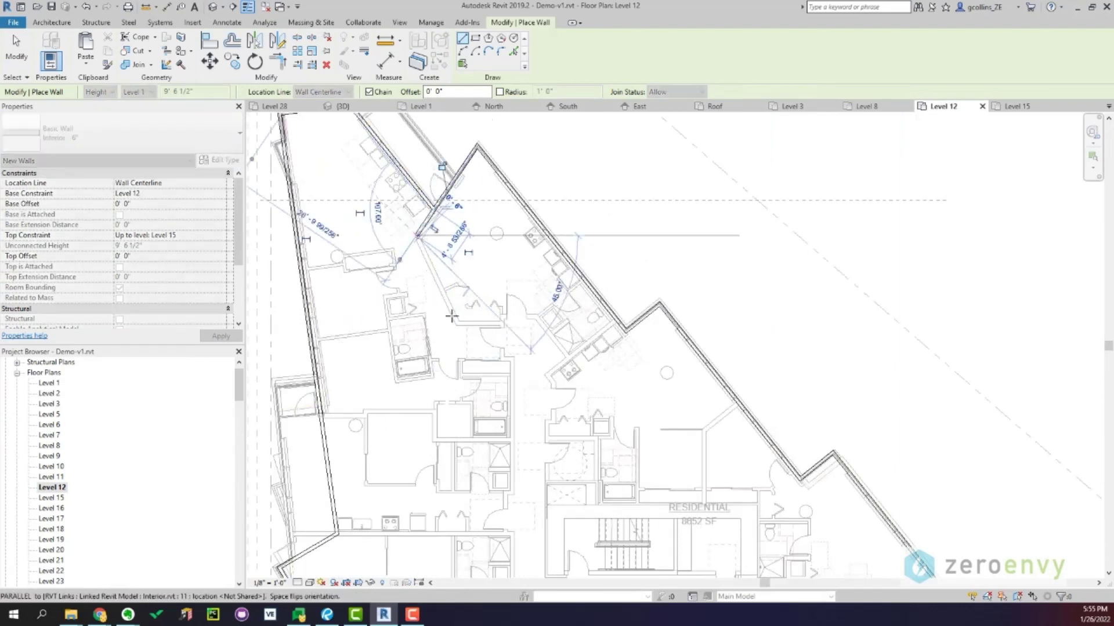
{"action": "left_click", "coordinate": [458, 323]}
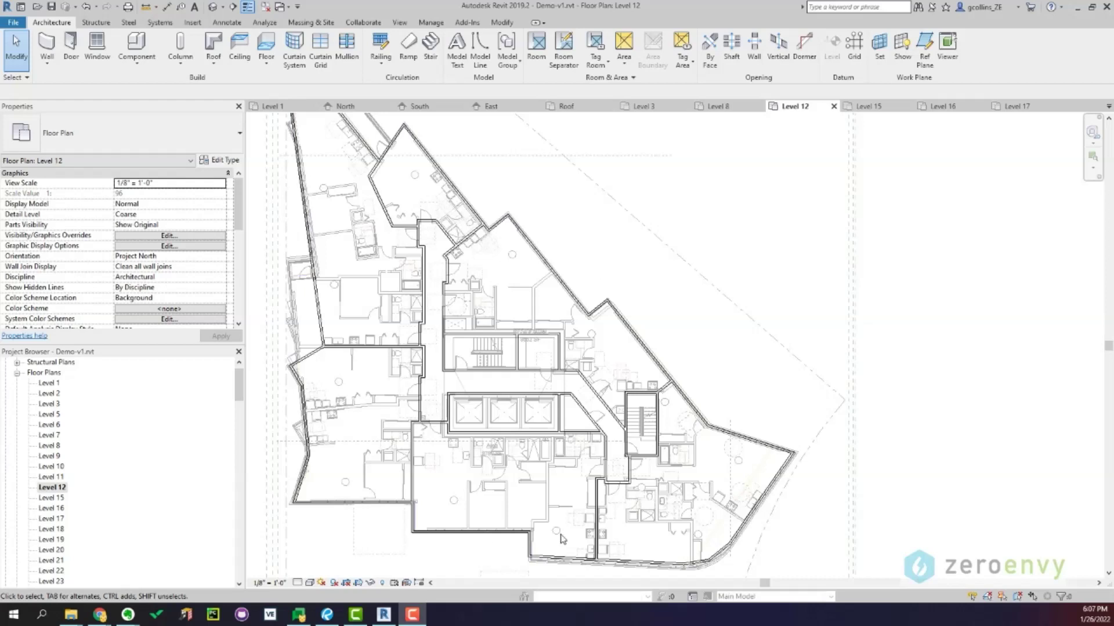
{"action": "scroll", "coordinate": [538, 499], "scroll_direction": "down", "scroll_amount": 1}
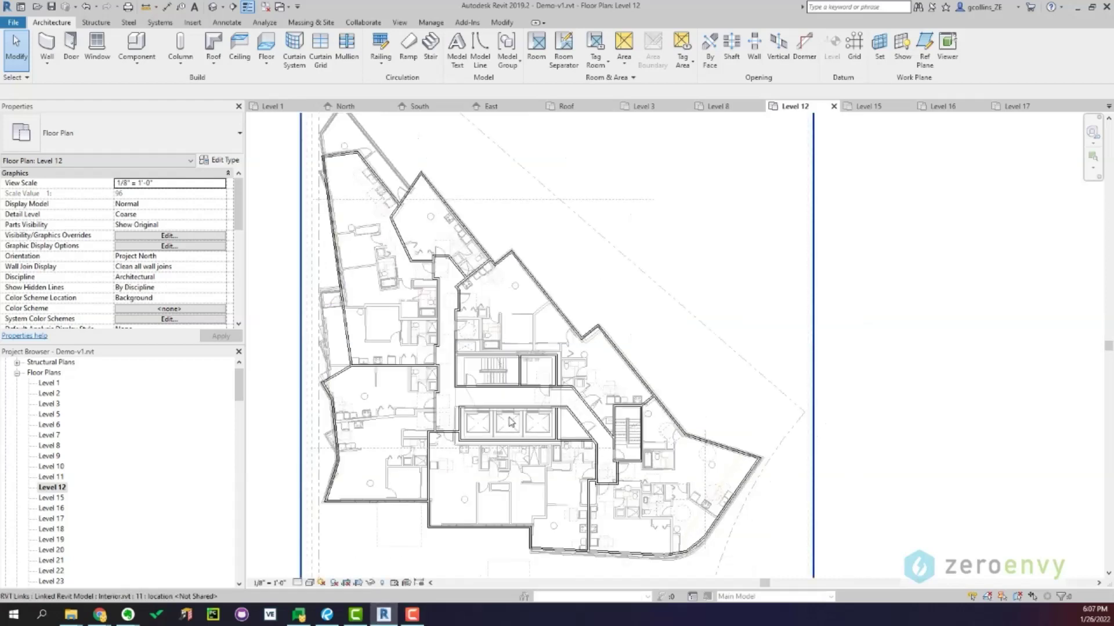
{"action": "scroll", "coordinate": [511, 422], "scroll_direction": "up", "scroll_amount": 1}
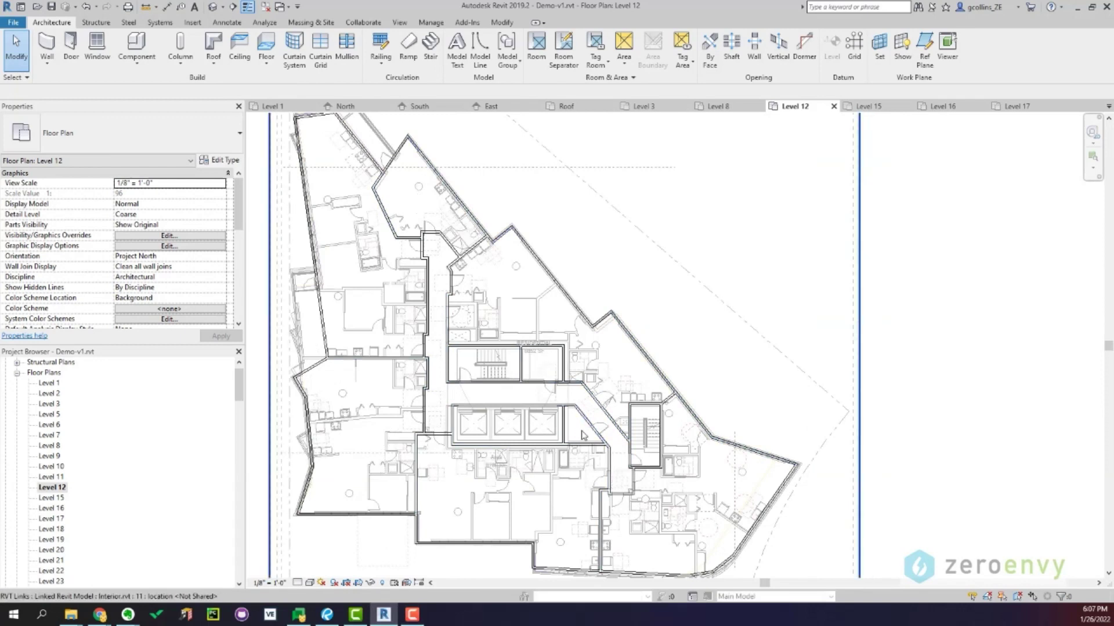
{"action": "scroll", "coordinate": [490, 410], "scroll_direction": "down", "scroll_amount": 1}
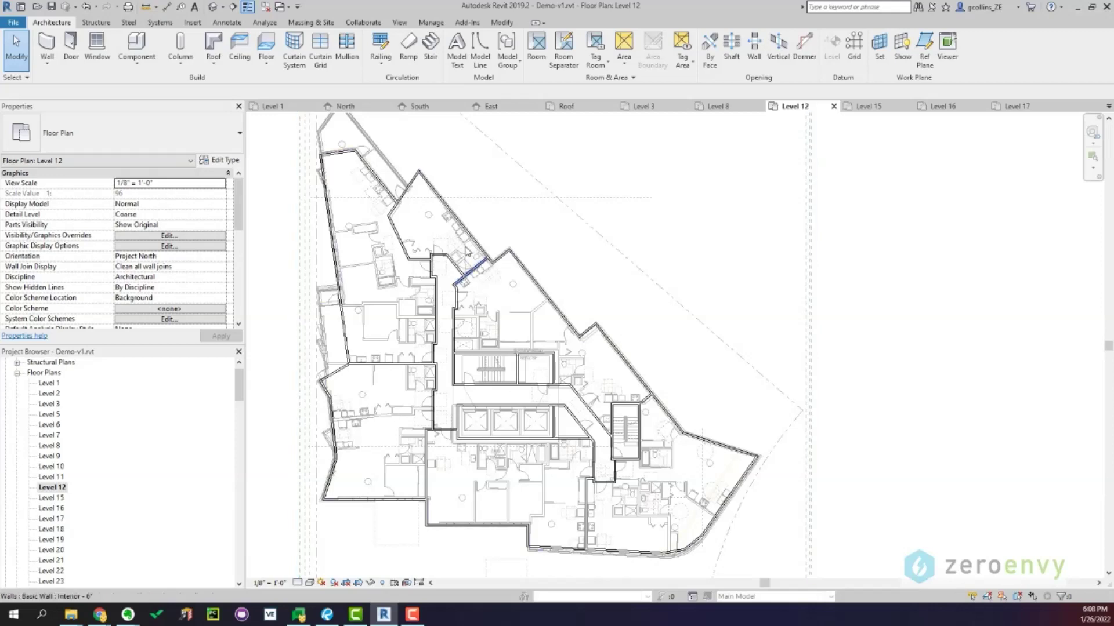
Copy all Interior - 6" walls visible in the Level 12 plan and paste them aligned to Level 15 and Level 16
{"action": "scroll", "coordinate": [396, 213], "scroll_direction": "up", "scroll_amount": 2}
{"action": "left_click", "coordinate": [391, 211]}
{"action": "right_click", "coordinate": [391, 207]}
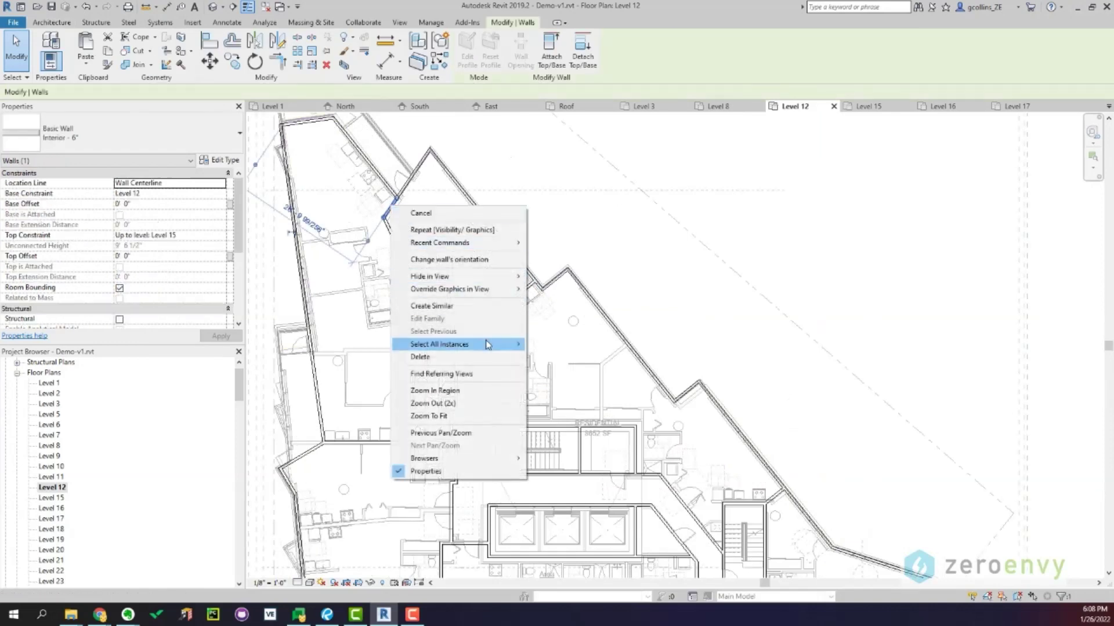
{"action": "mouse_move", "coordinate": [488, 346]}
{"action": "left_click", "coordinate": [546, 346]}
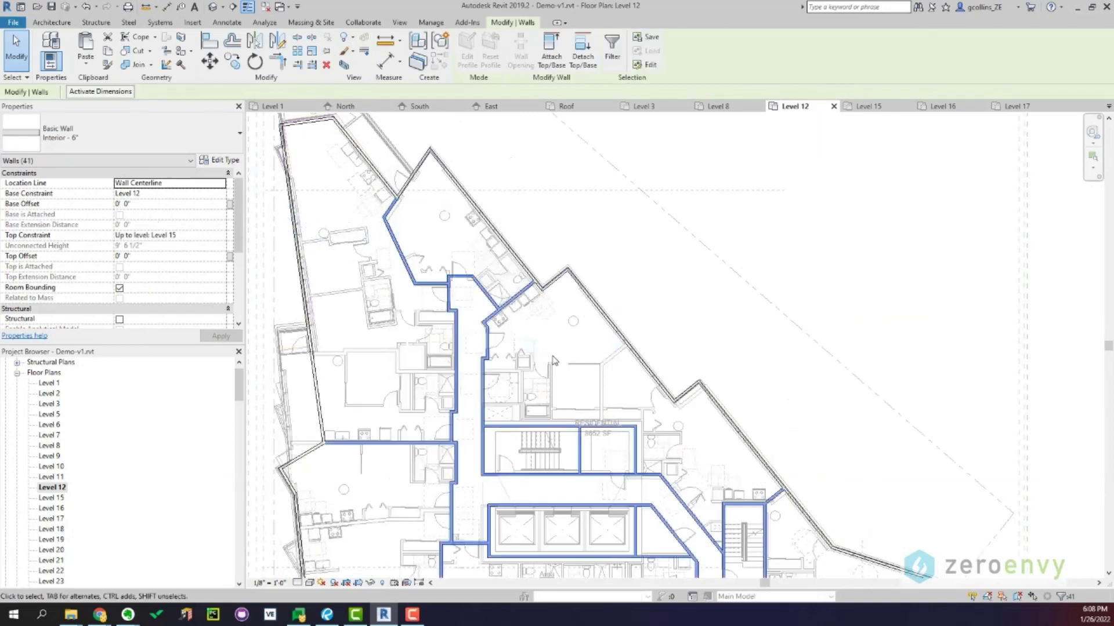
{"action": "scroll", "coordinate": [606, 426], "scroll_direction": "down", "scroll_amount": 2}
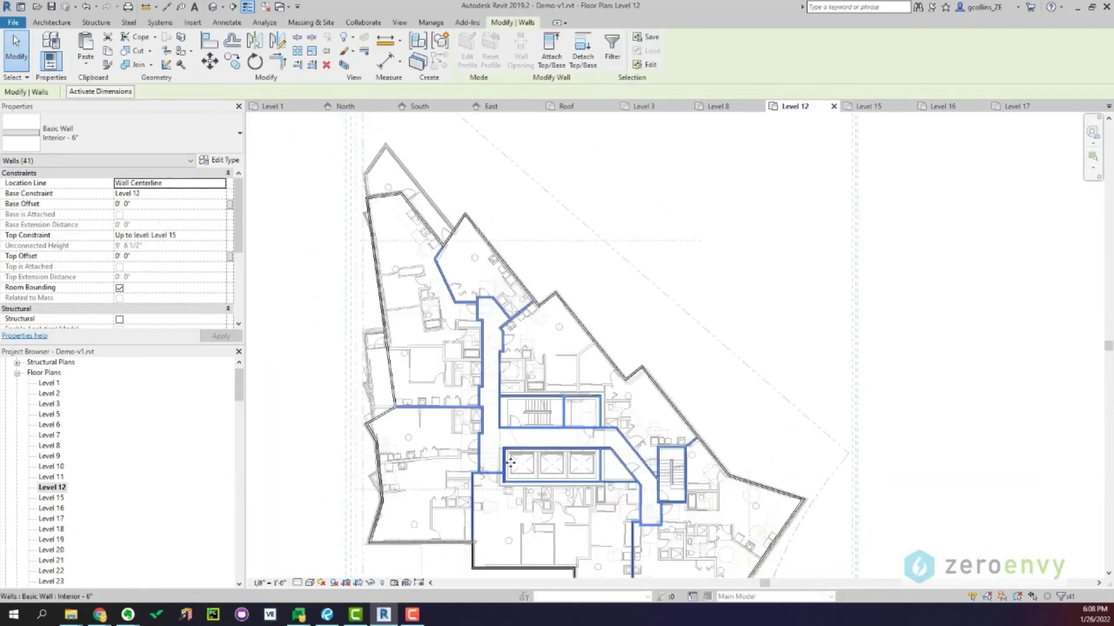
{"action": "left_click", "coordinate": [107, 51]}
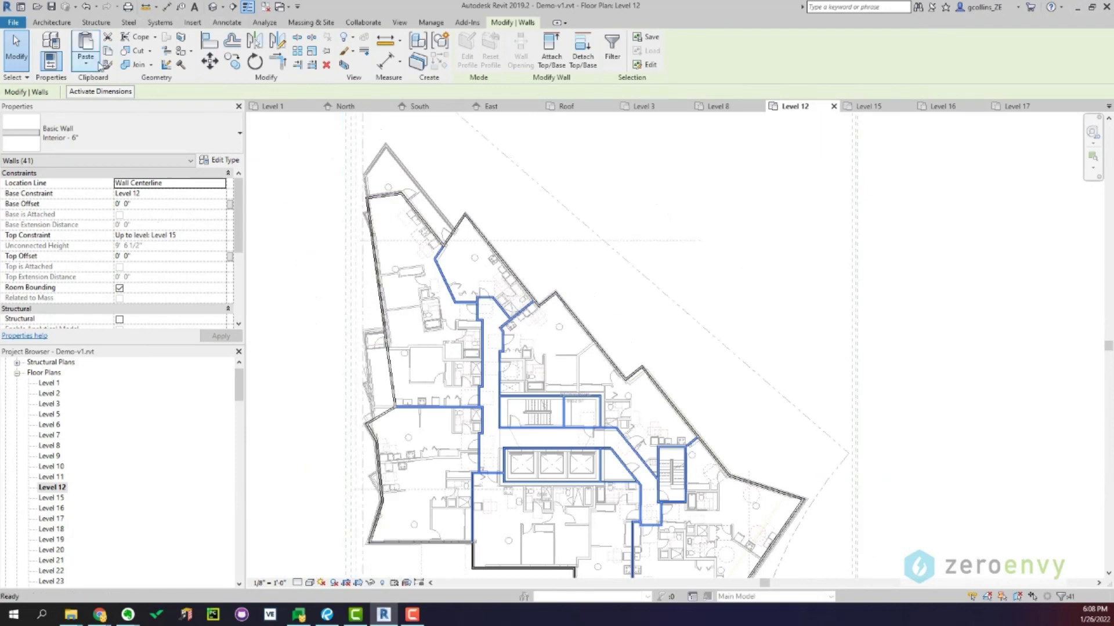
{"action": "left_click", "coordinate": [91, 63]}
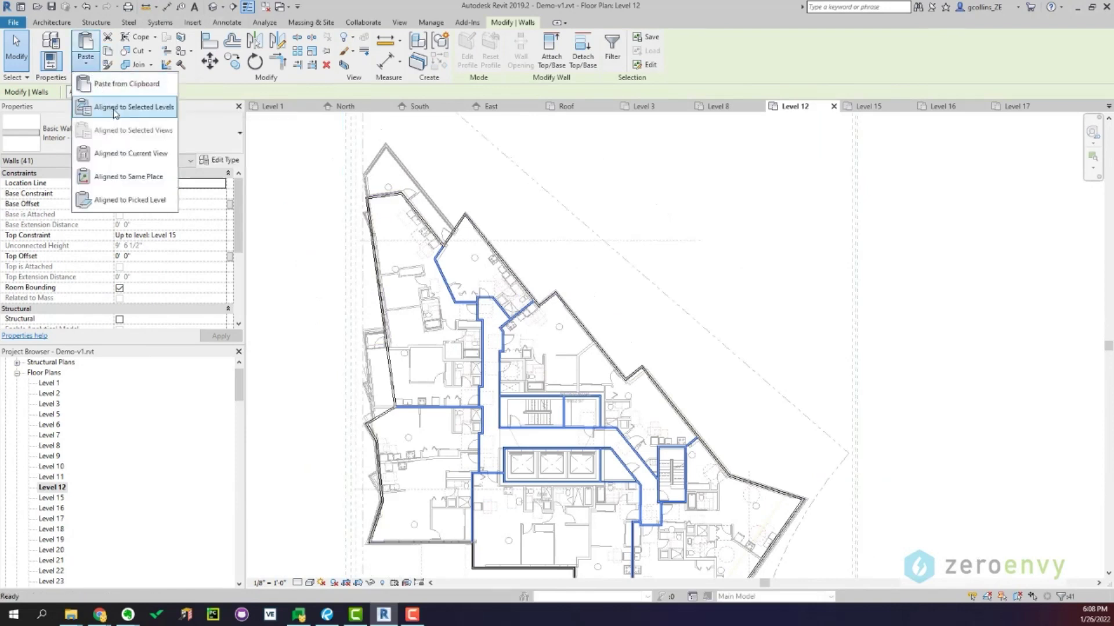
{"action": "left_click", "coordinate": [114, 110]}
{"action": "scroll", "coordinate": [312, 290], "scroll_direction": "down", "scroll_amount": 3}
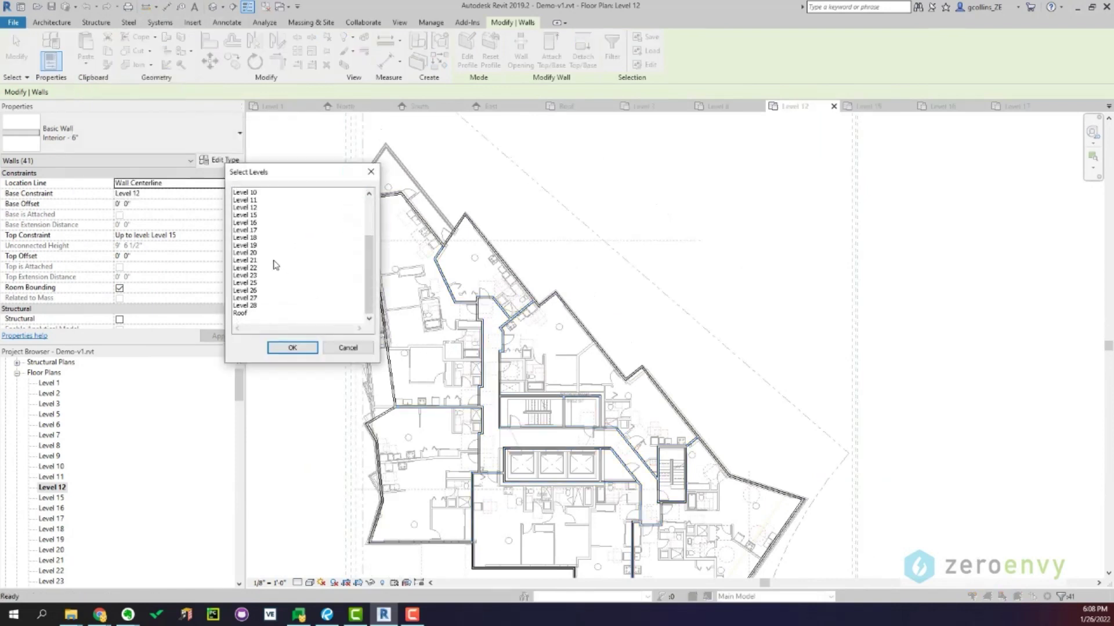
{"action": "left_click", "coordinate": [252, 215]}
{"action": "left_click", "coordinate": [253, 223], "text": "ctrl"}
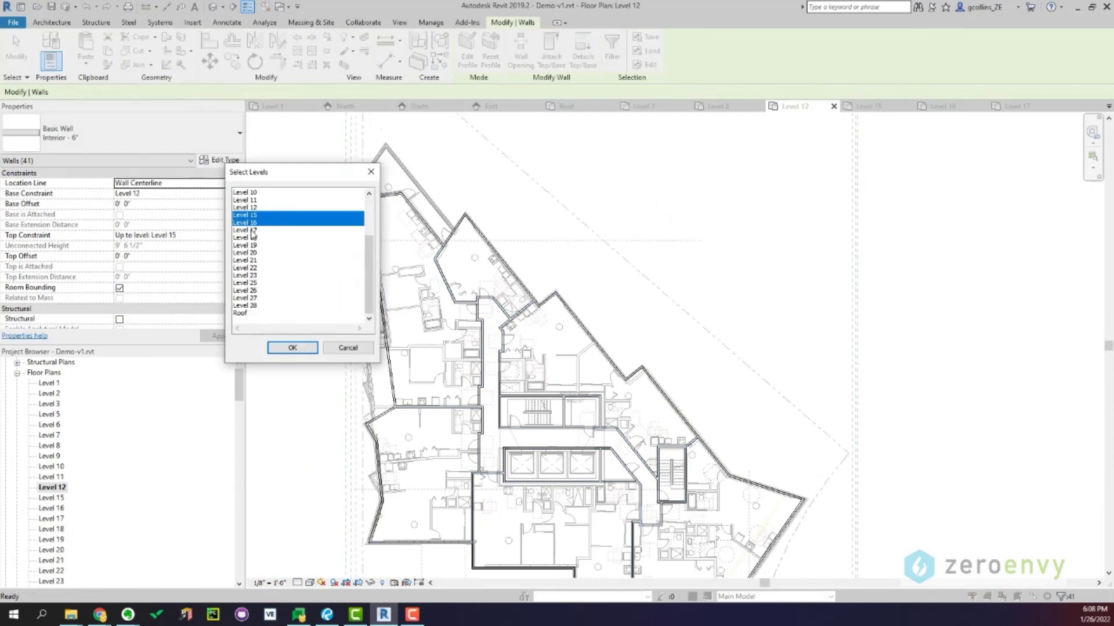
{"action": "left_click", "coordinate": [295, 349]}
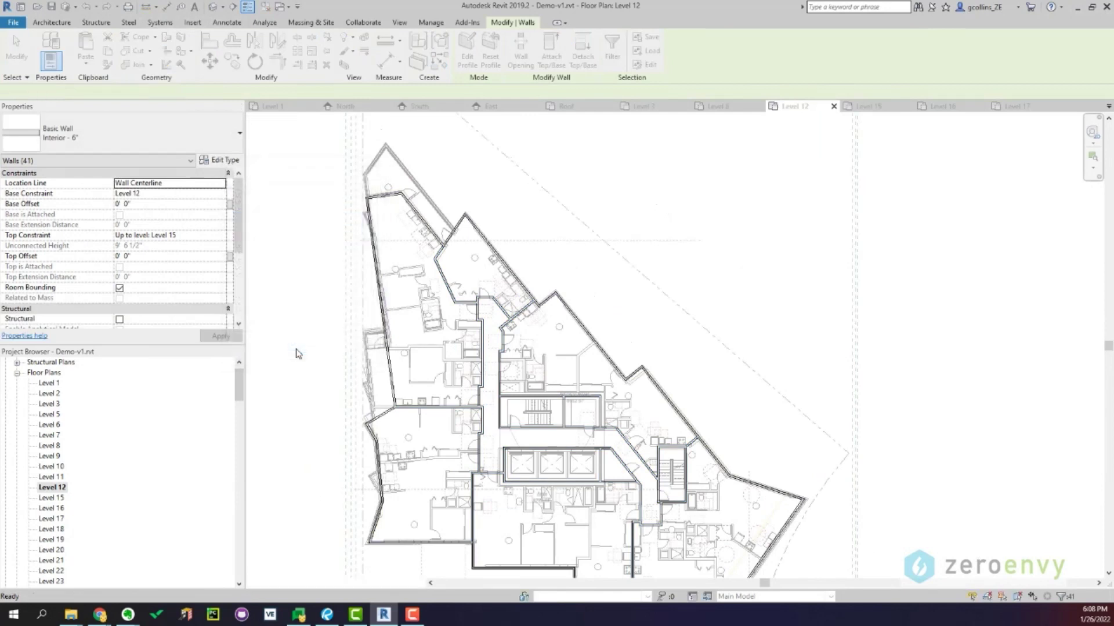
Review the interior partition walls in the Level 15, Level 16 and Level 17 floor plans
{"action": "double_click", "coordinate": [55, 499]}
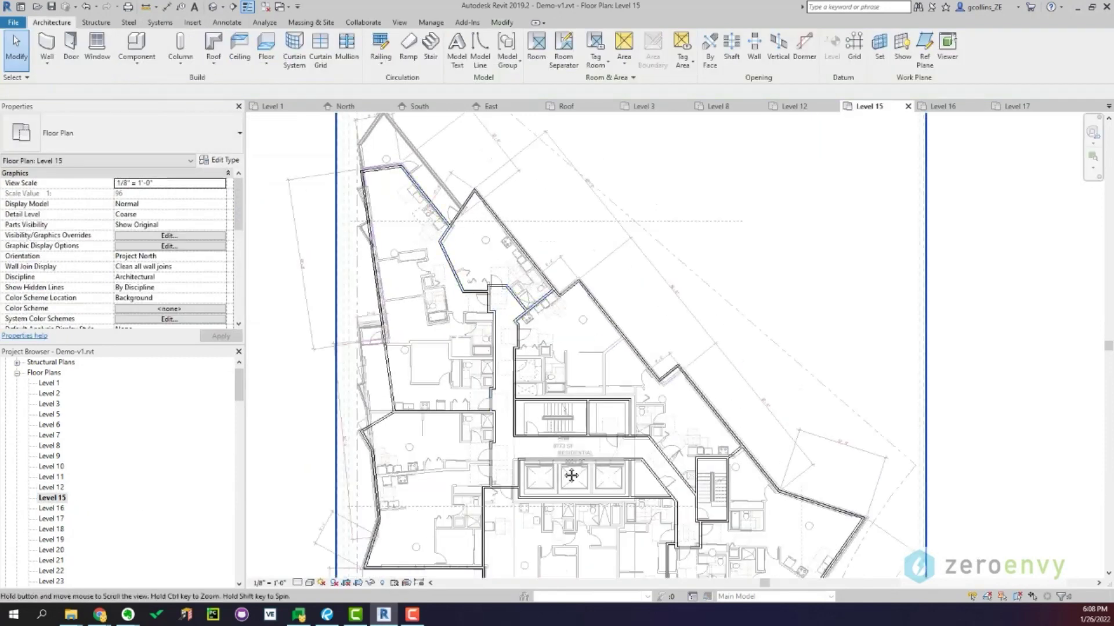
{"action": "middle_click_drag", "start_coordinate": [572, 473], "coordinate": [492, 365]}
{"action": "middle_click_drag", "start_coordinate": [580, 377], "coordinate": [664, 410]}
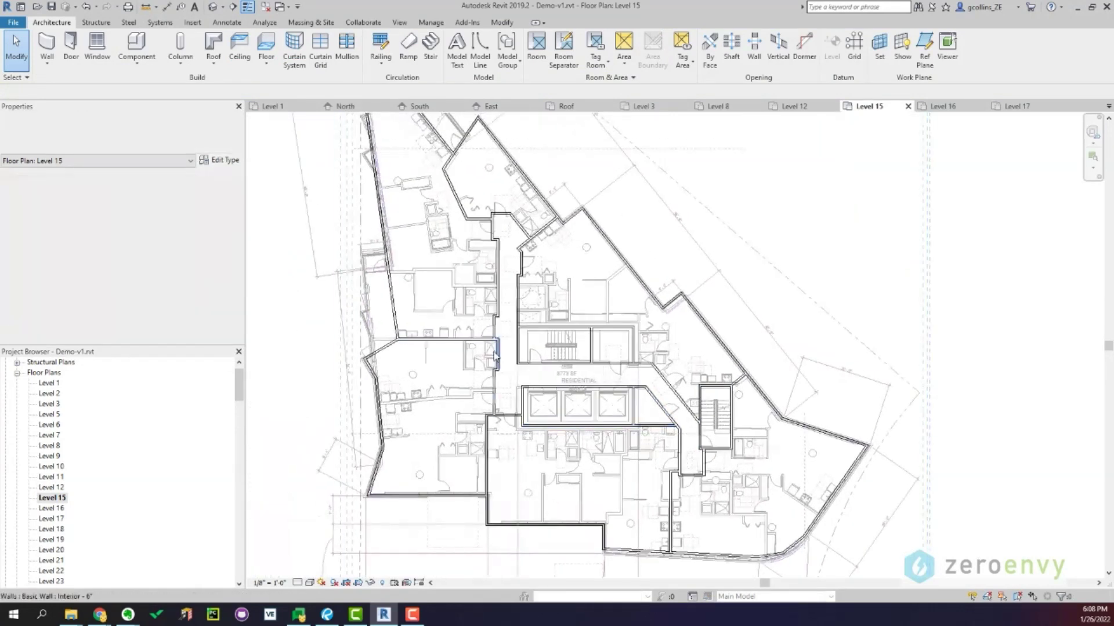
{"action": "double_click", "coordinate": [51, 508]}
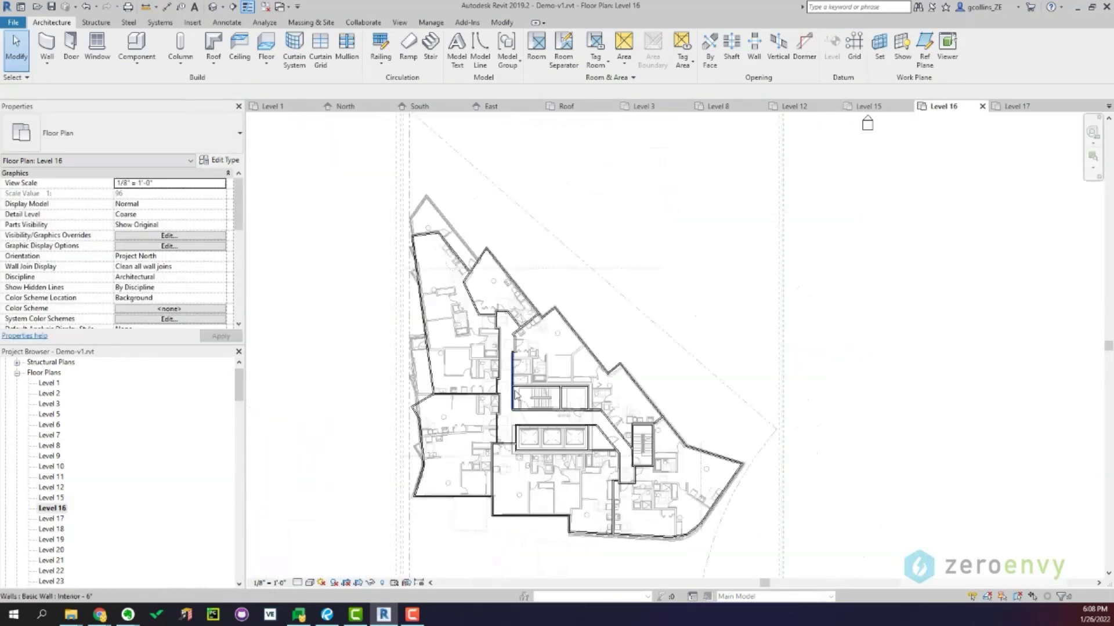
{"action": "double_click", "coordinate": [51, 518]}
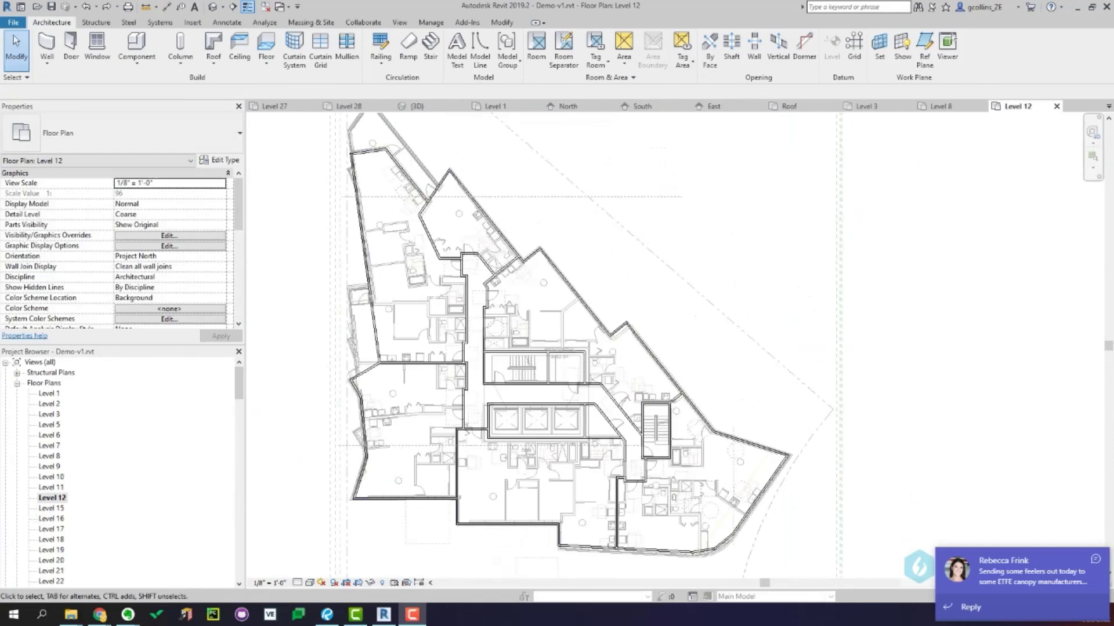
Inspect the stacked interior partition walls inside the tower from above and from the side in the 3D view
{"action": "left_click", "coordinate": [213, 6]}
{"action": "middle_click_drag", "start_coordinate": [498, 276], "coordinate": [576, 443], "text": "shift"}
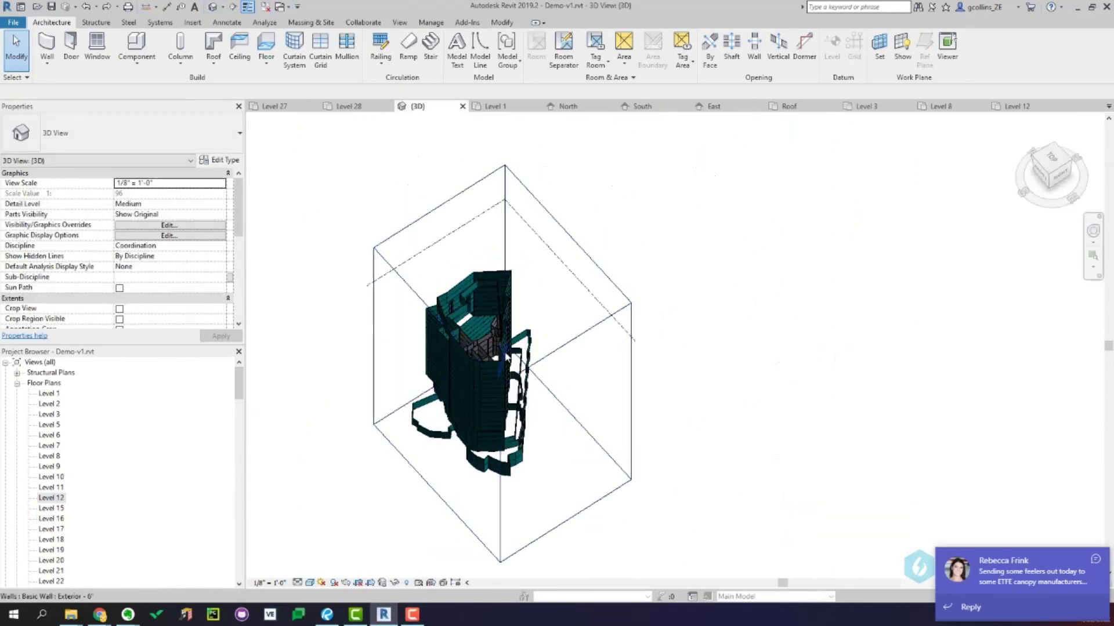
{"action": "scroll", "coordinate": [509, 380], "scroll_direction": "up", "scroll_amount": 6}
{"action": "scroll", "coordinate": [509, 379], "scroll_direction": "up", "scroll_amount": 5}
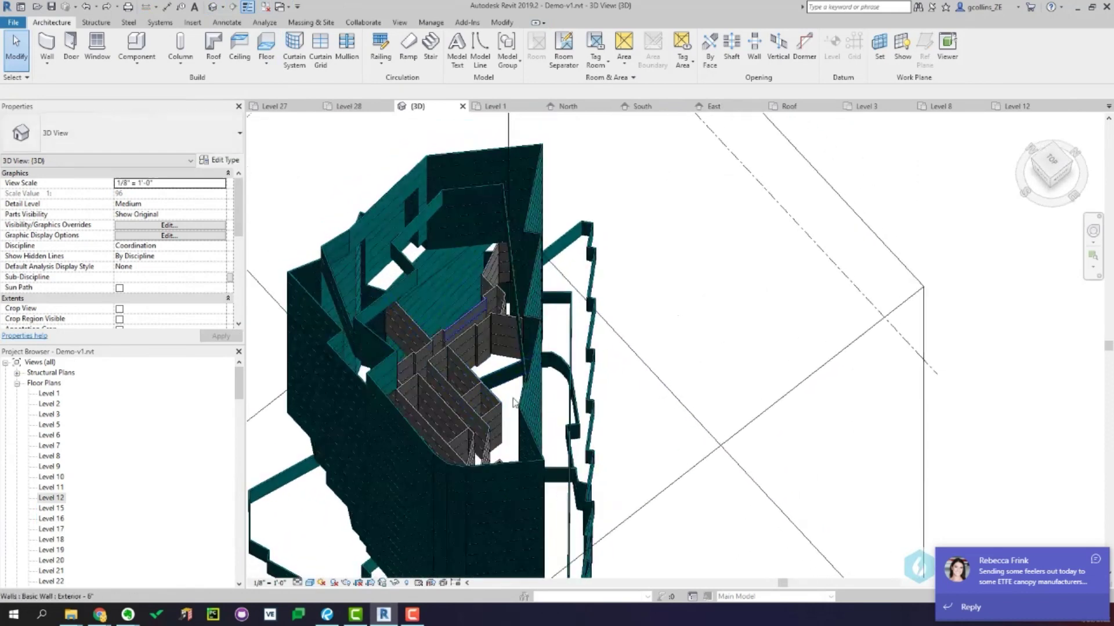
{"action": "scroll", "coordinate": [475, 348], "scroll_direction": "down", "scroll_amount": 6}
{"action": "middle_click_drag", "start_coordinate": [474, 348], "coordinate": [514, 226], "text": "shift"}
{"action": "scroll", "coordinate": [514, 226], "scroll_direction": "down", "scroll_amount": 4}
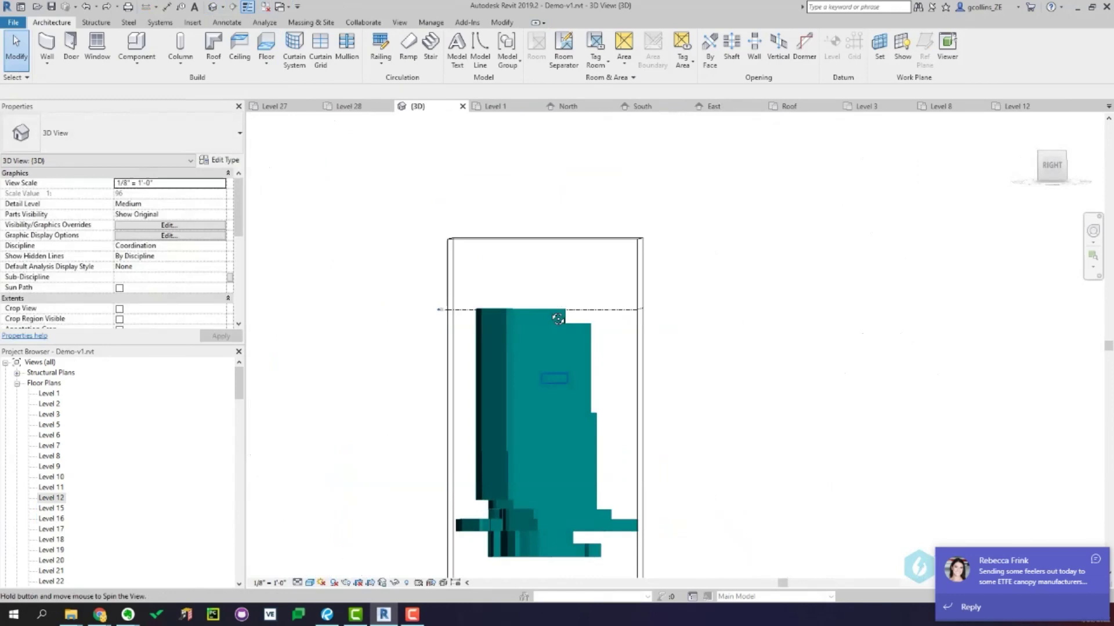
Raise the top face of the section box well above the tower's roof in the 3D view
{"action": "left_click", "coordinate": [575, 238]}
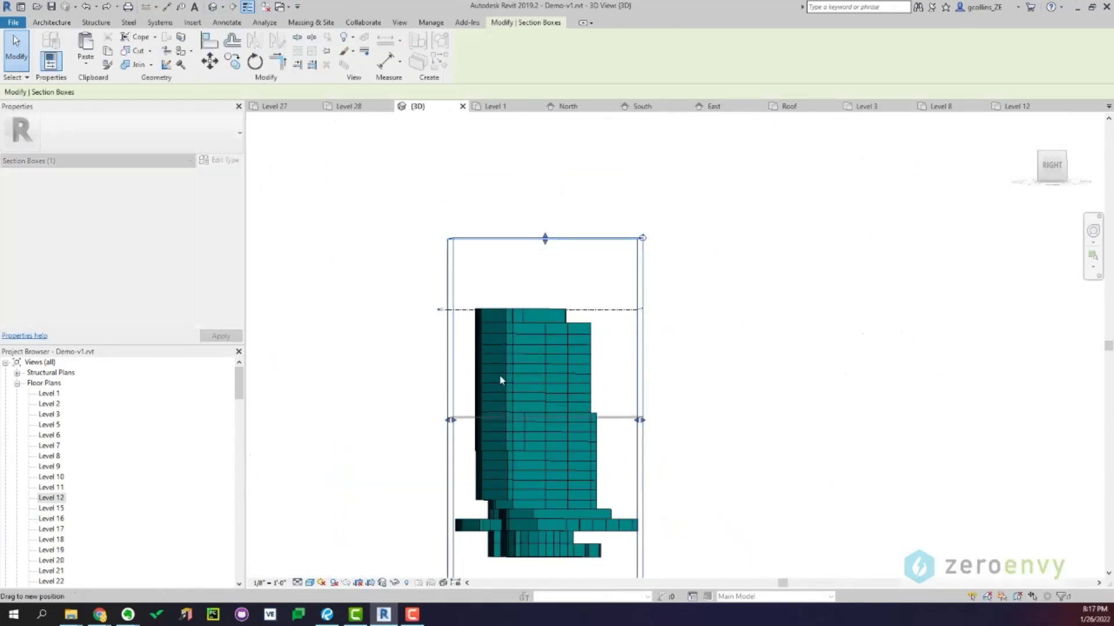
{"action": "middle_click_drag", "start_coordinate": [501, 380], "coordinate": [522, 451], "text": "shift"}
{"action": "scroll", "coordinate": [522, 452], "scroll_direction": "up", "scroll_amount": 3}
{"action": "scroll", "coordinate": [522, 451], "scroll_direction": "up", "scroll_amount": 5}
{"action": "middle_click_drag", "start_coordinate": [522, 406], "coordinate": [631, 297], "text": "shift"}
{"action": "scroll", "coordinate": [629, 295], "scroll_direction": "down", "scroll_amount": 5}
{"action": "left_click_drag", "start_coordinate": [617, 323], "coordinate": [617, 131]}
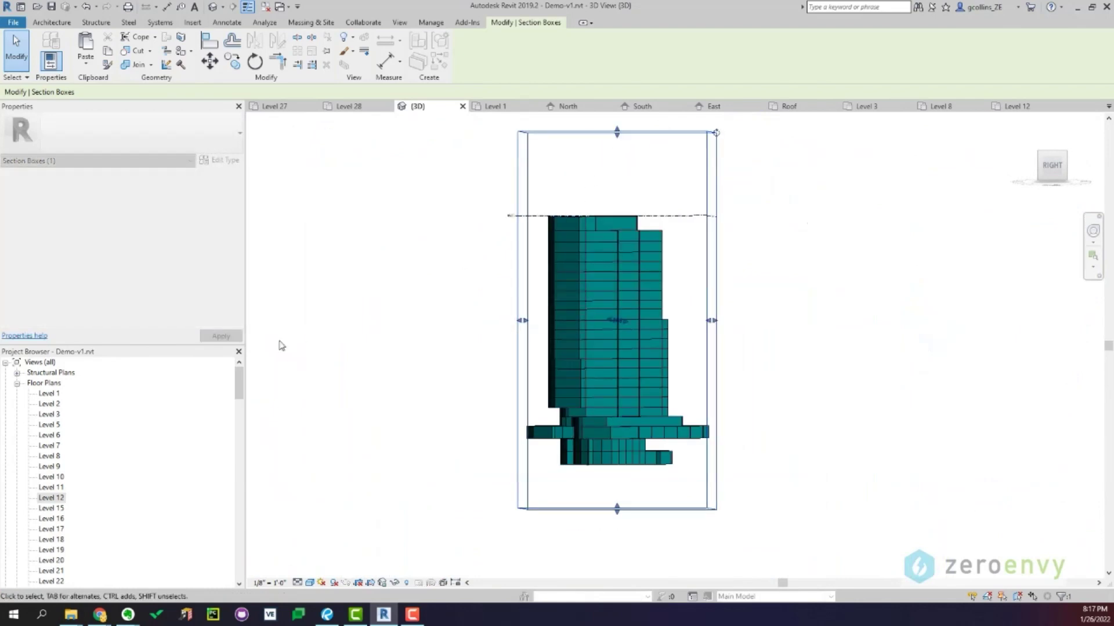
In the Level 1 floor plan, hide the Enclosure.rvt link so only the traced exterior walls are shown
{"action": "double_click", "coordinate": [48, 395]}
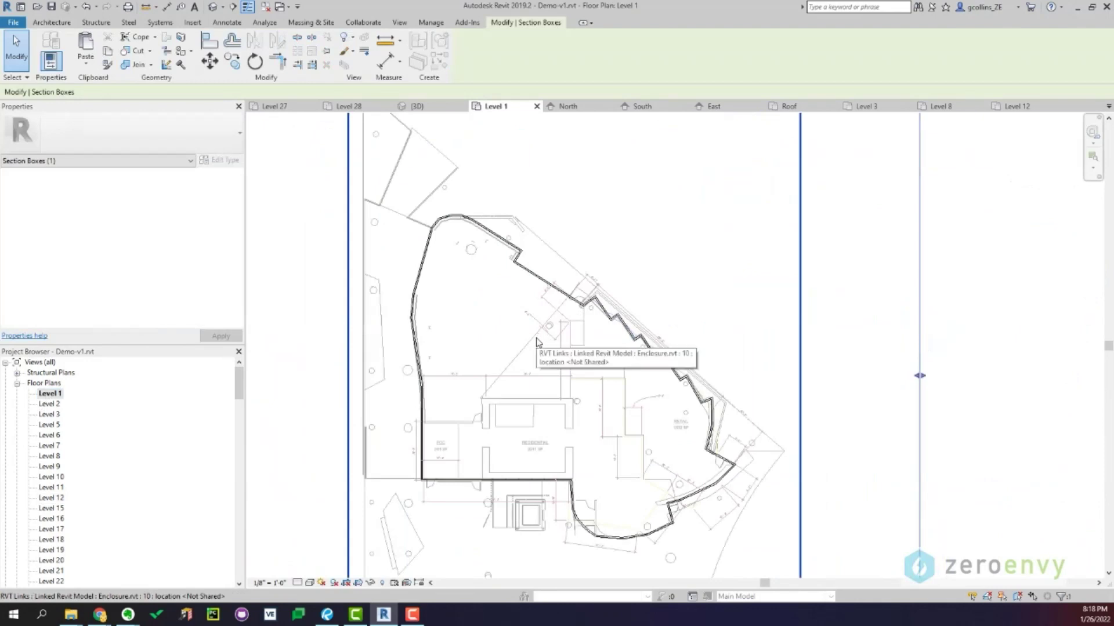
{"action": "key", "text": "v"}
{"action": "key", "text": "g"}
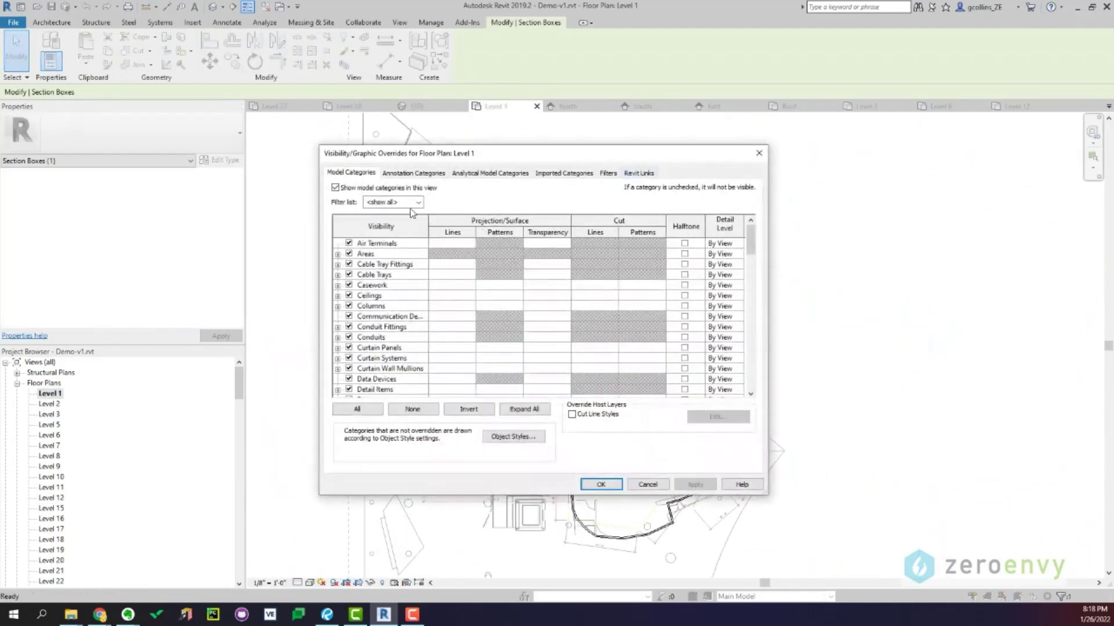
{"action": "left_click", "coordinate": [641, 173]}
{"action": "left_click", "coordinate": [348, 225]}
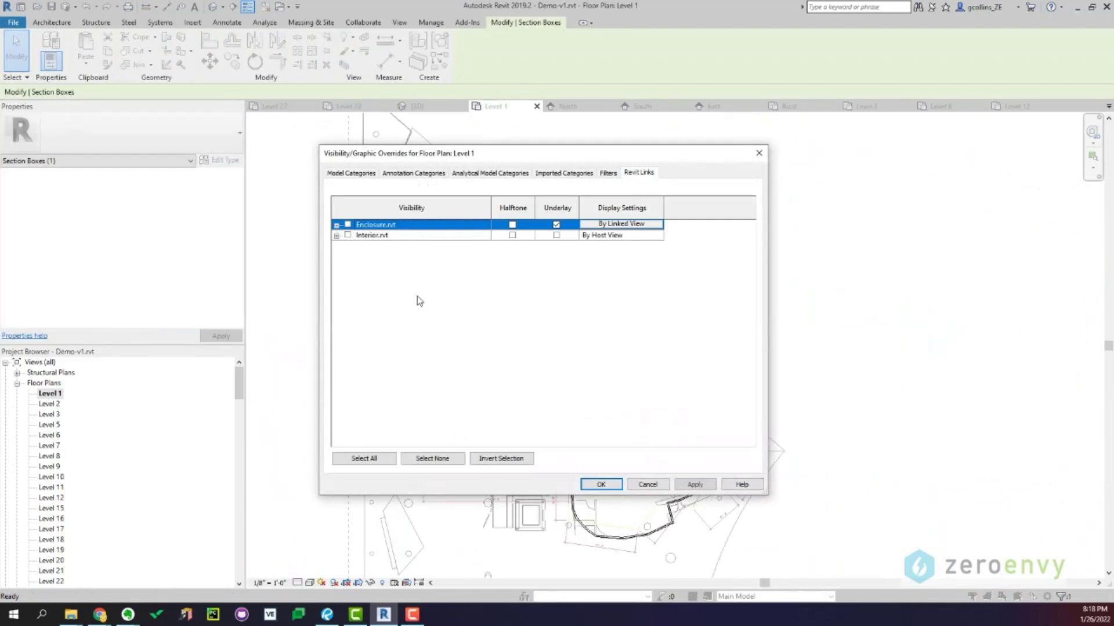
{"action": "left_click", "coordinate": [612, 486]}
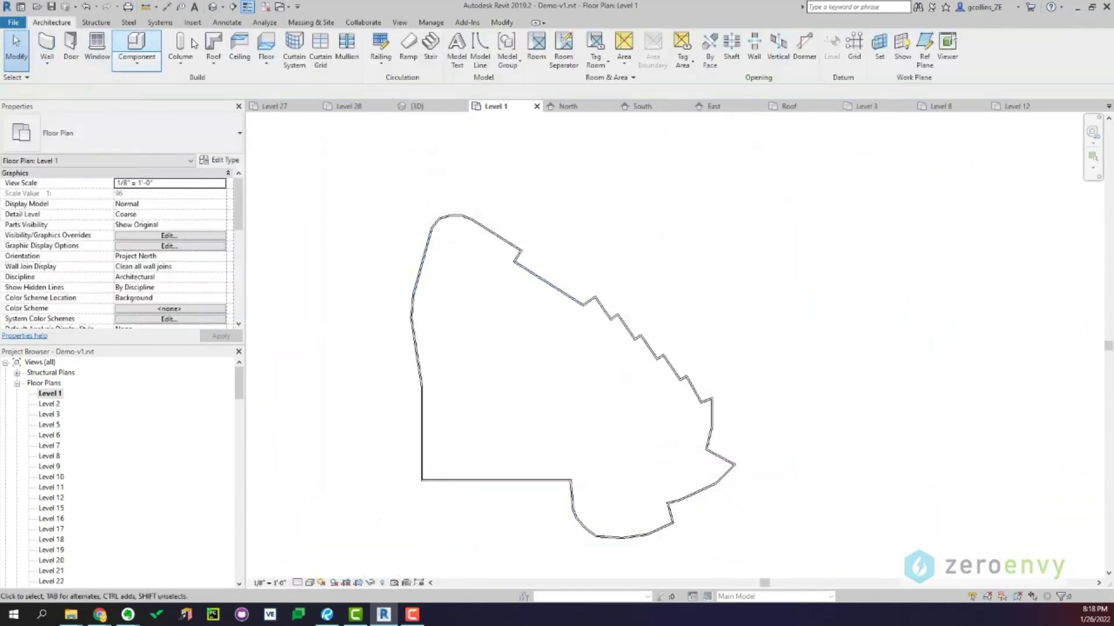
Start a new floor on Level 1 with the floor type Generic Exterior - 6"
{"action": "left_click", "coordinate": [266, 44]}
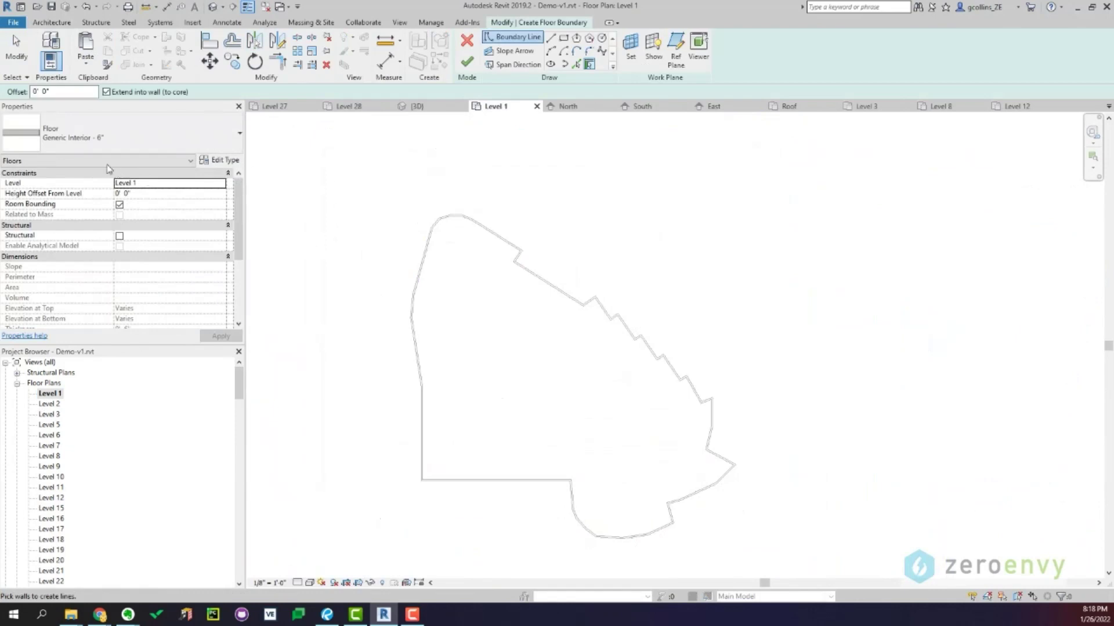
{"action": "left_click", "coordinate": [32, 138]}
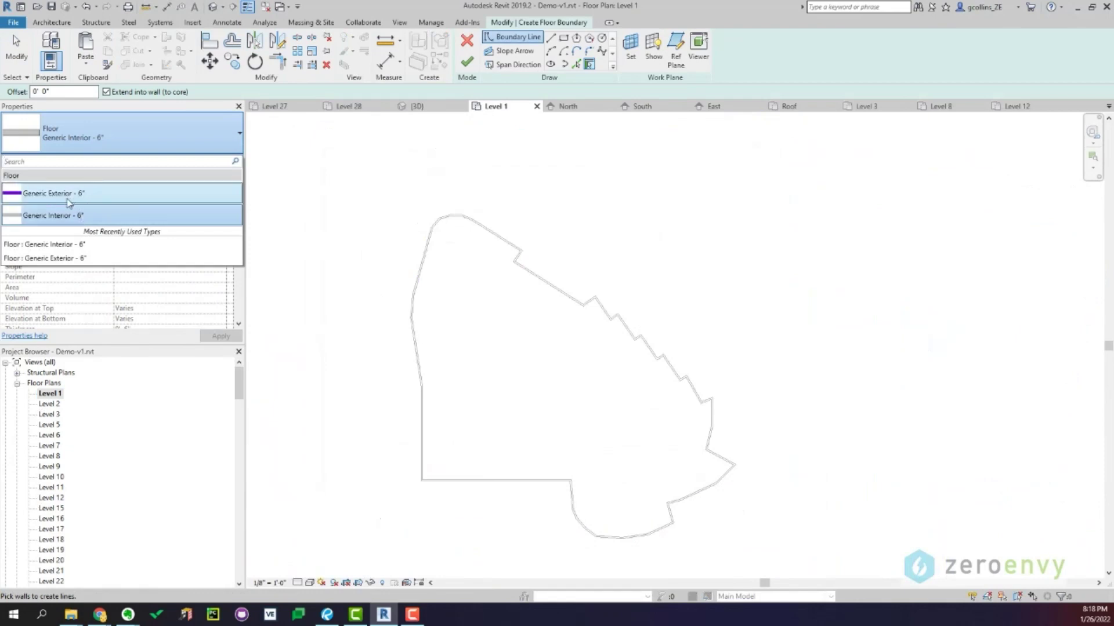
{"action": "left_click", "coordinate": [38, 203]}
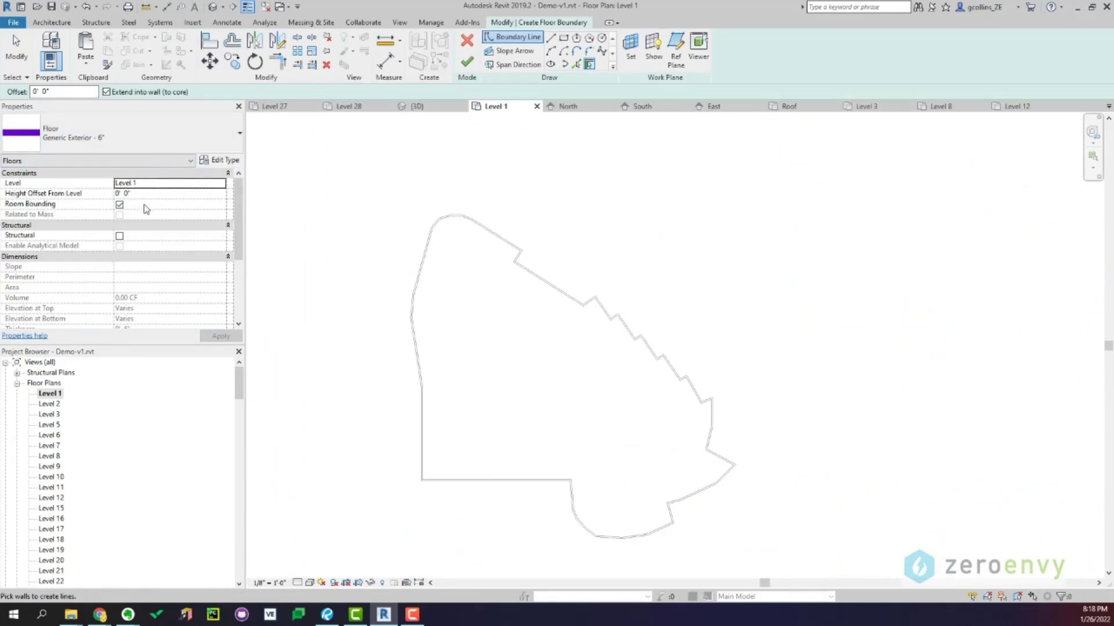
Sketch the floor boundary by picking lines along the Level 1 exterior walls all around the building, and finish the floor
{"action": "left_click", "coordinate": [577, 65]}
{"action": "scroll", "coordinate": [438, 206], "scroll_direction": "up", "scroll_amount": 5}
{"action": "scroll", "coordinate": [453, 228], "scroll_direction": "up", "scroll_amount": 4}
{"action": "left_click", "coordinate": [457, 252]}
{"action": "left_click", "coordinate": [567, 284]}
{"action": "middle_click_drag", "start_coordinate": [794, 401], "coordinate": [516, 218]}
{"action": "left_click", "coordinate": [516, 217]}
{"action": "scroll", "coordinate": [633, 328], "scroll_direction": "down", "scroll_amount": 3}
{"action": "middle_click_drag", "start_coordinate": [902, 487], "coordinate": [606, 331]}
{"action": "scroll", "coordinate": [607, 331], "scroll_direction": "up", "scroll_amount": 2}
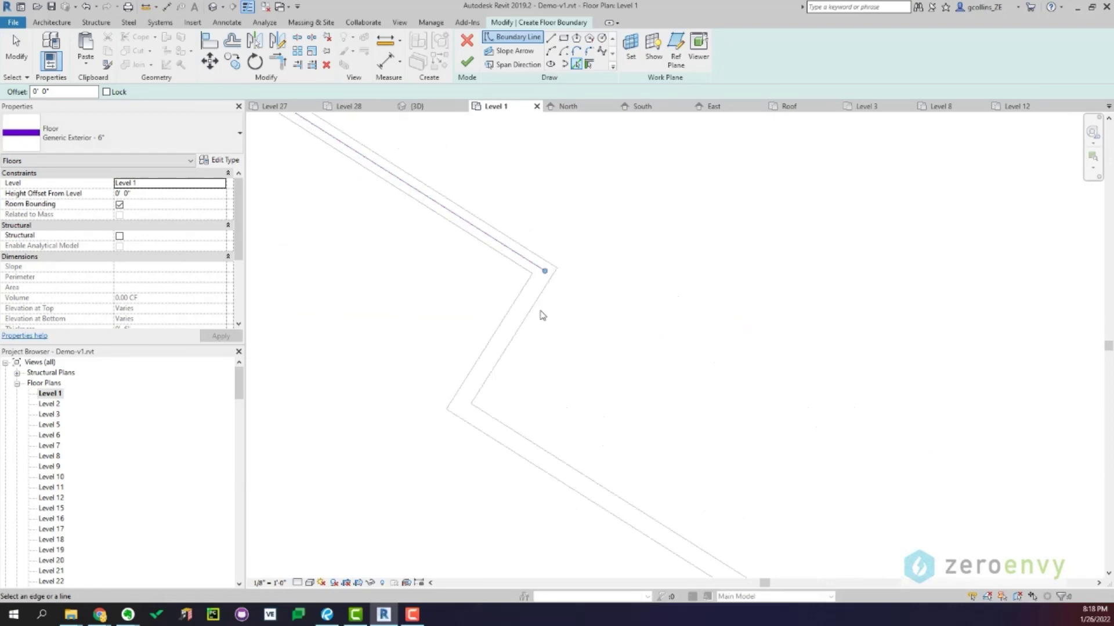
{"action": "left_click", "coordinate": [512, 319]}
{"action": "left_click", "coordinate": [502, 447]}
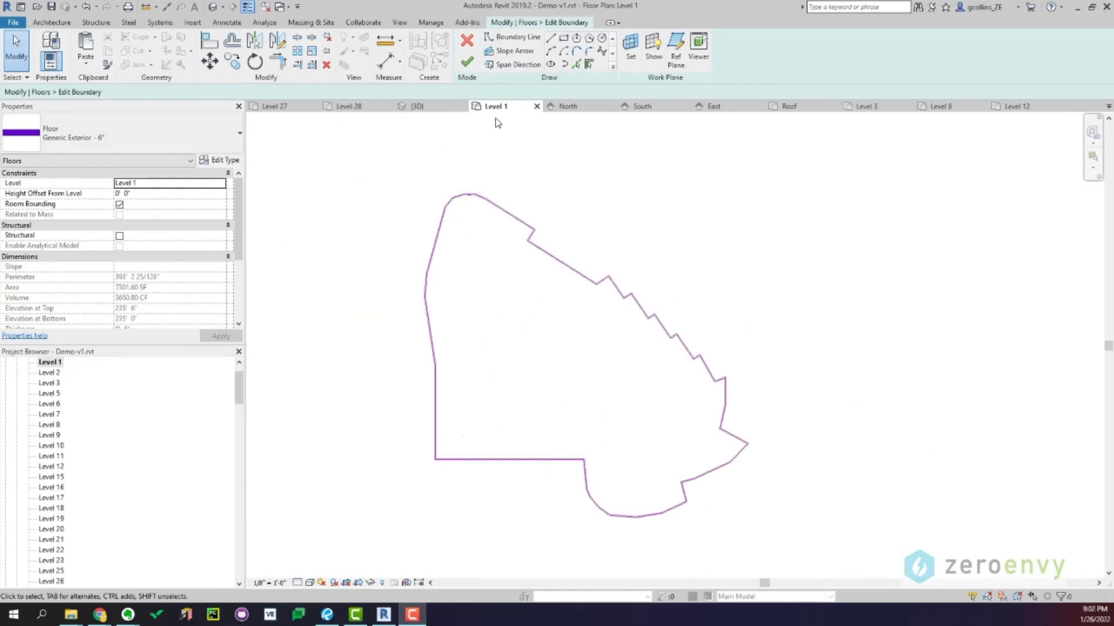
{"action": "left_click", "coordinate": [468, 63]}
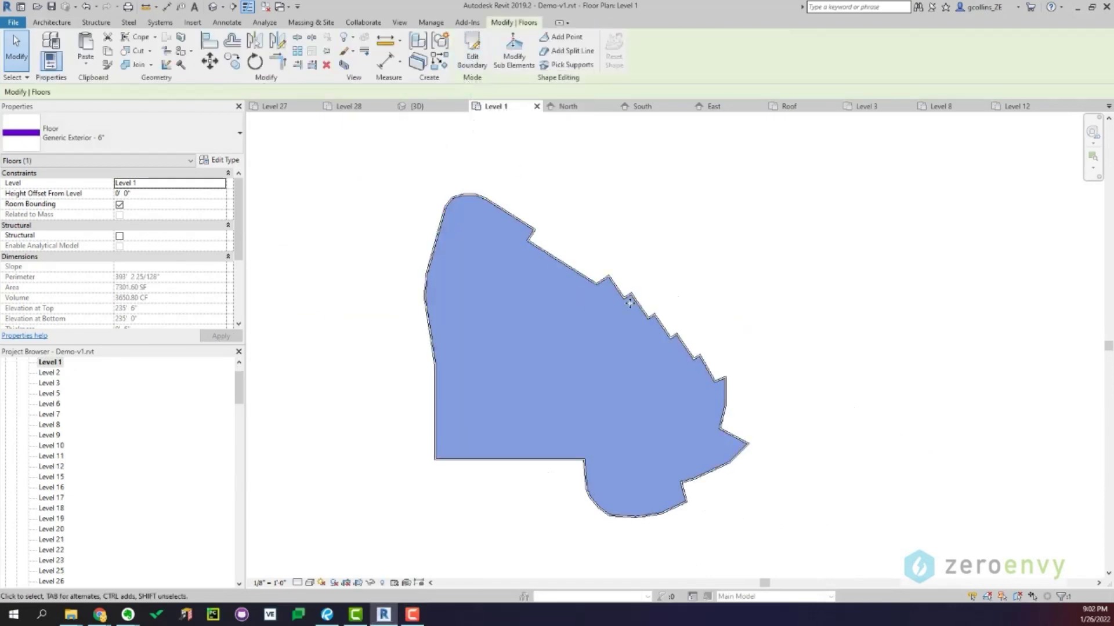
Inspect the Level 1 exterior floor from below and above in the 3D view, along with the tower walls over it
{"action": "left_click", "coordinate": [213, 6]}
{"action": "middle_click_drag", "start_coordinate": [605, 388], "coordinate": [614, 357], "text": "shift"}
{"action": "left_click", "coordinate": [592, 363]}
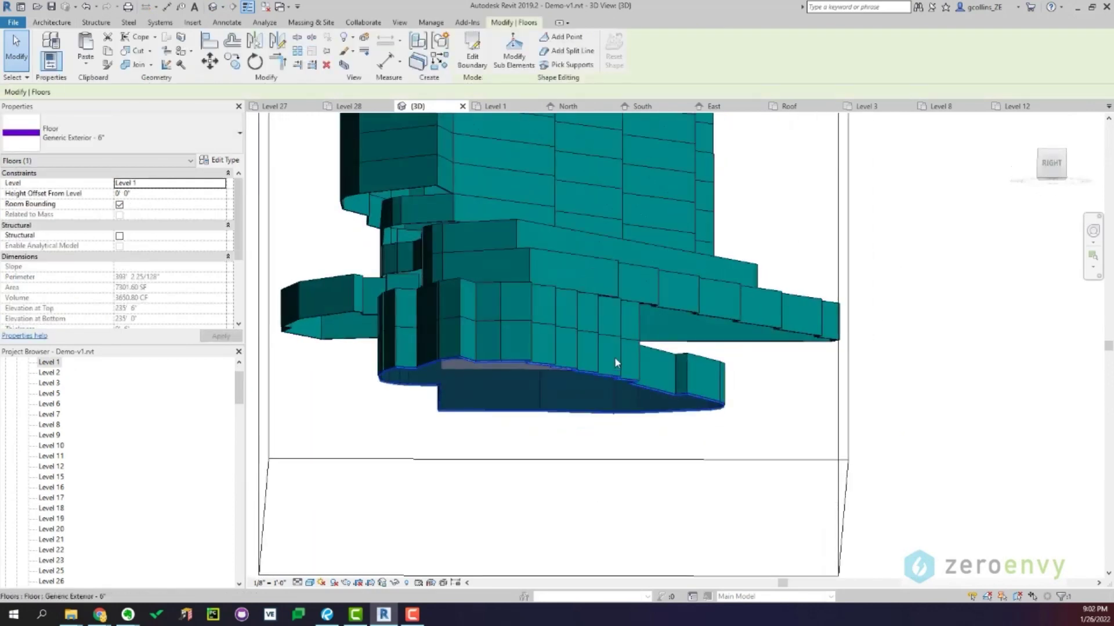
{"action": "middle_click_drag", "start_coordinate": [616, 304], "coordinate": [641, 458], "text": "shift"}
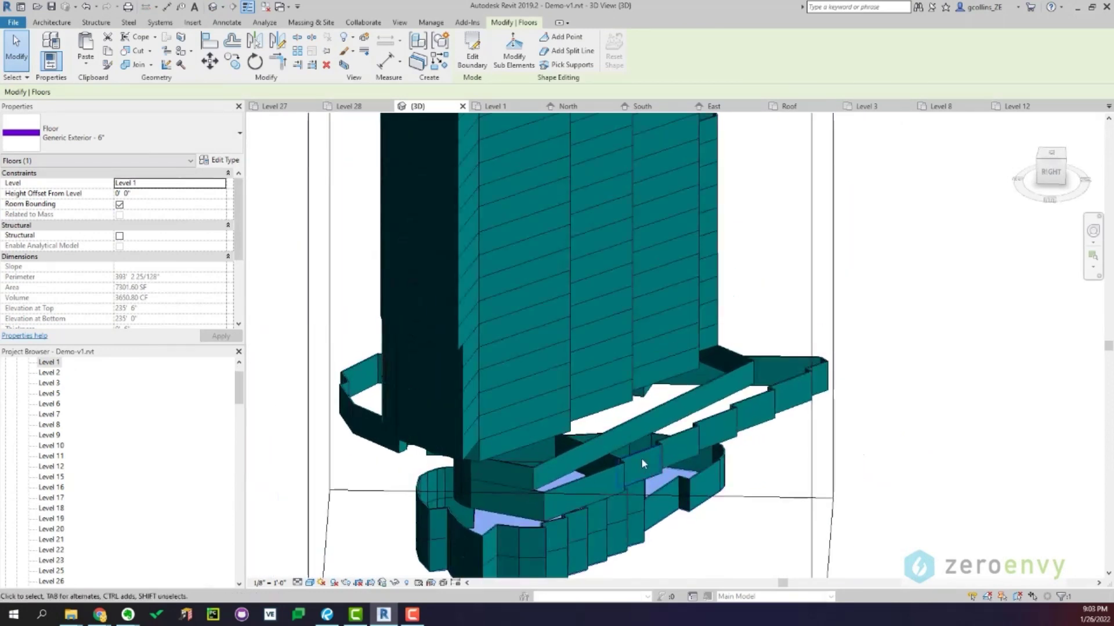
{"action": "middle_click_drag", "start_coordinate": [566, 307], "coordinate": [538, 386]}
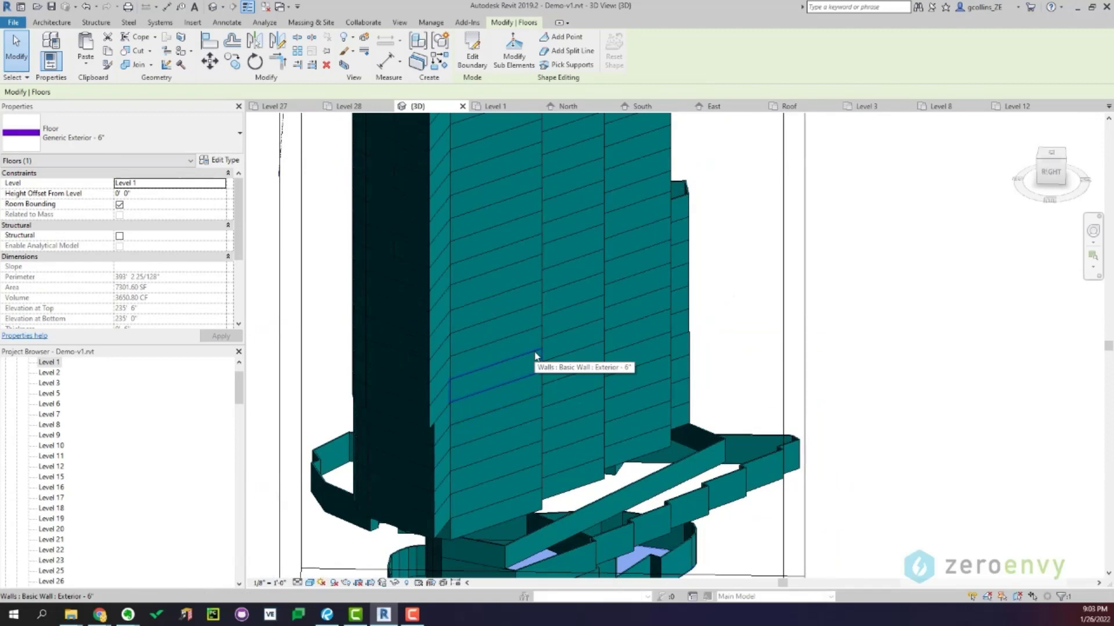
{"action": "scroll", "coordinate": [510, 322], "scroll_direction": "up", "scroll_amount": 4}
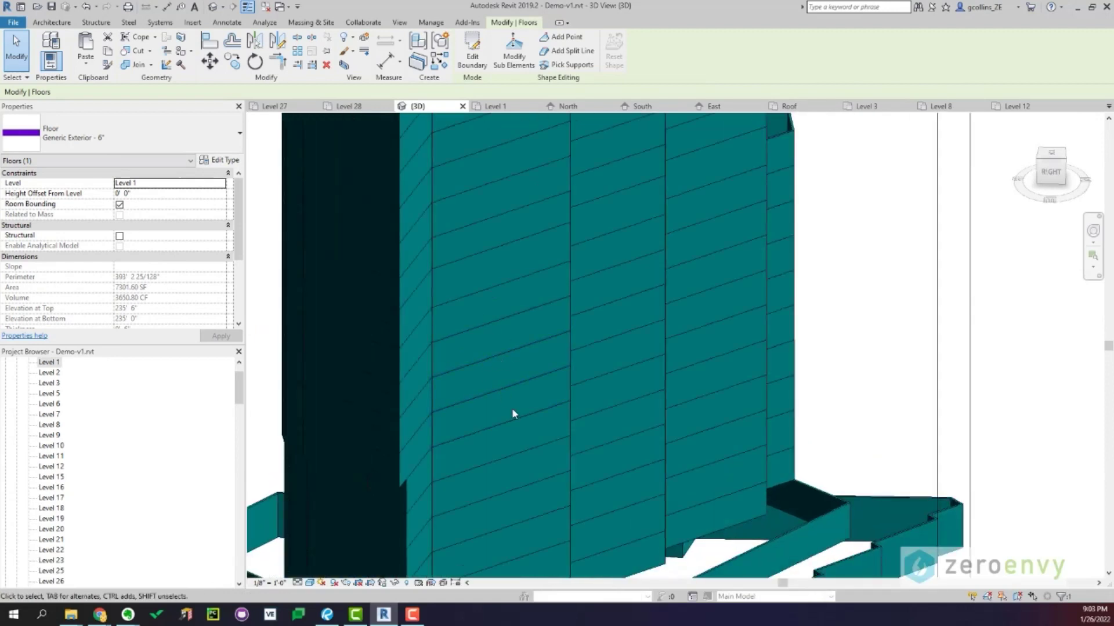
{"action": "middle_click_drag", "start_coordinate": [512, 409], "coordinate": [512, 456]}
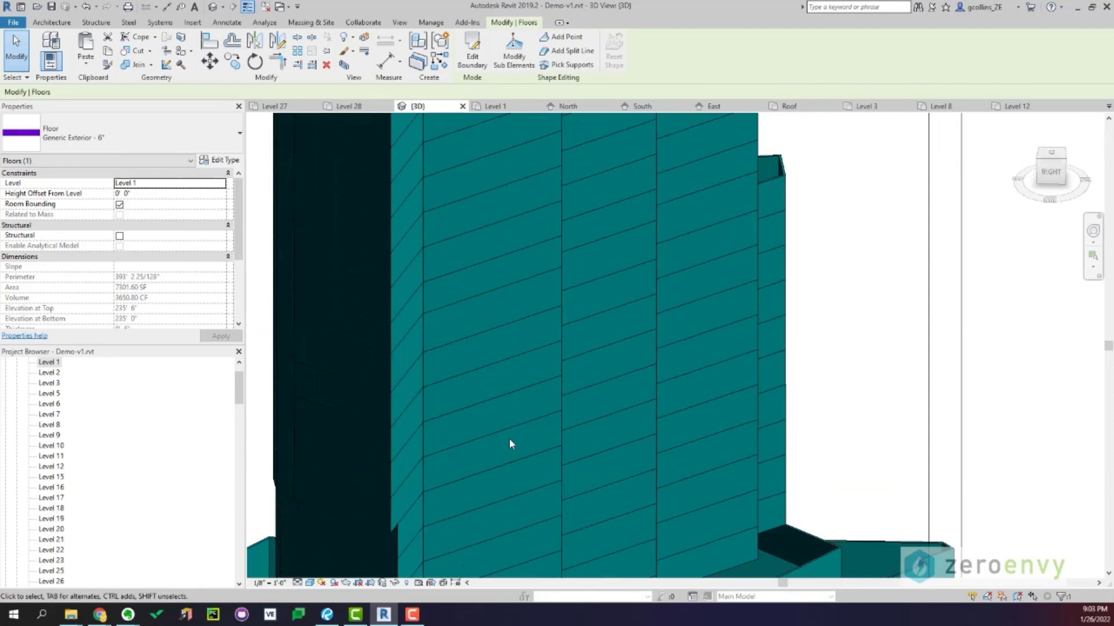
Examine the top of the tower in the 3D view, including the Level 28 exterior walls and the open areas needing roofs
{"action": "scroll", "coordinate": [509, 443], "scroll_direction": "down", "scroll_amount": 5}
{"action": "left_click", "coordinate": [659, 302]}
{"action": "mouse_move", "coordinate": [574, 344]}
{"action": "middle_mouse_down", "text": "shift"}
{"action": "mouse_move", "coordinate": [564, 362]}
{"action": "mouse_move", "coordinate": [571, 331]}
{"action": "middle_mouse_up", "text": "shift"}
{"action": "scroll", "coordinate": [484, 277], "scroll_direction": "up", "scroll_amount": 3}
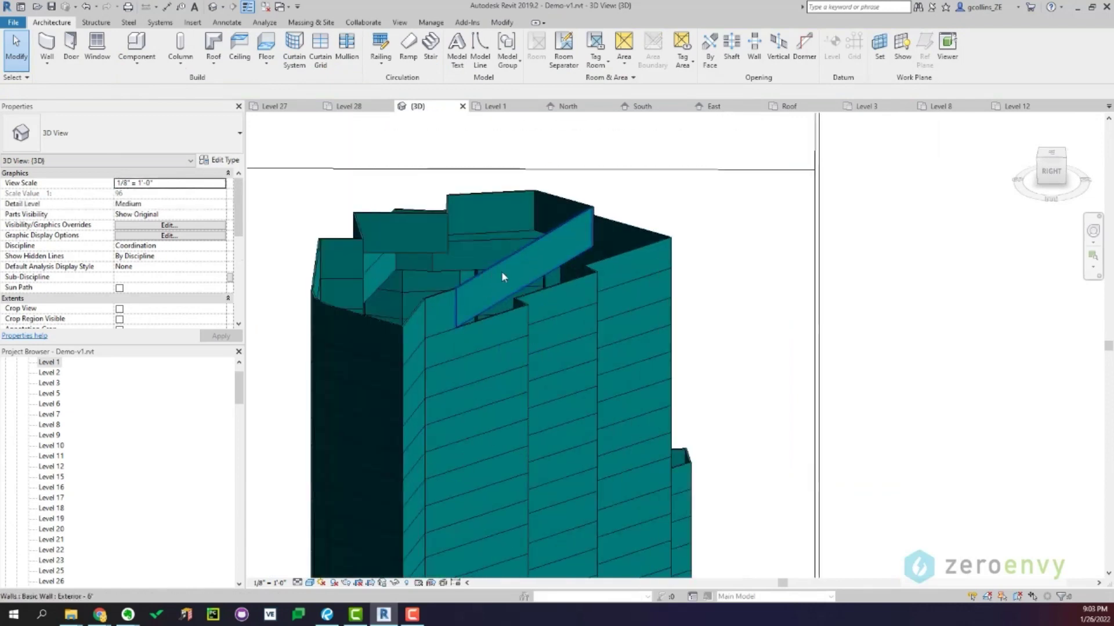
{"action": "scroll", "coordinate": [540, 272], "scroll_direction": "up", "scroll_amount": 1}
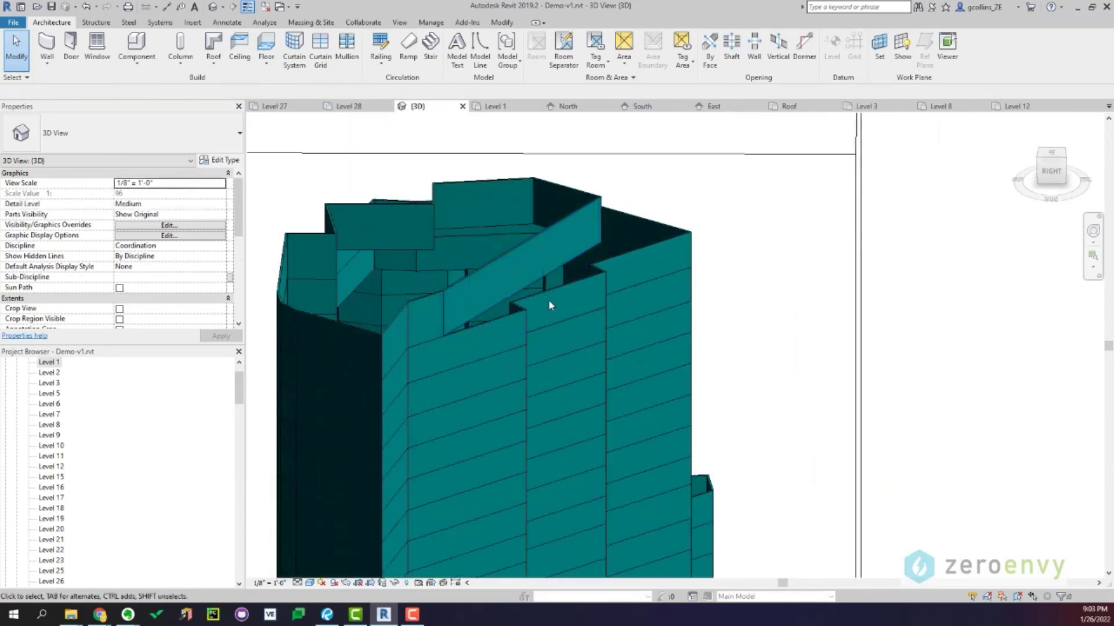
{"action": "left_click", "coordinate": [561, 292]}
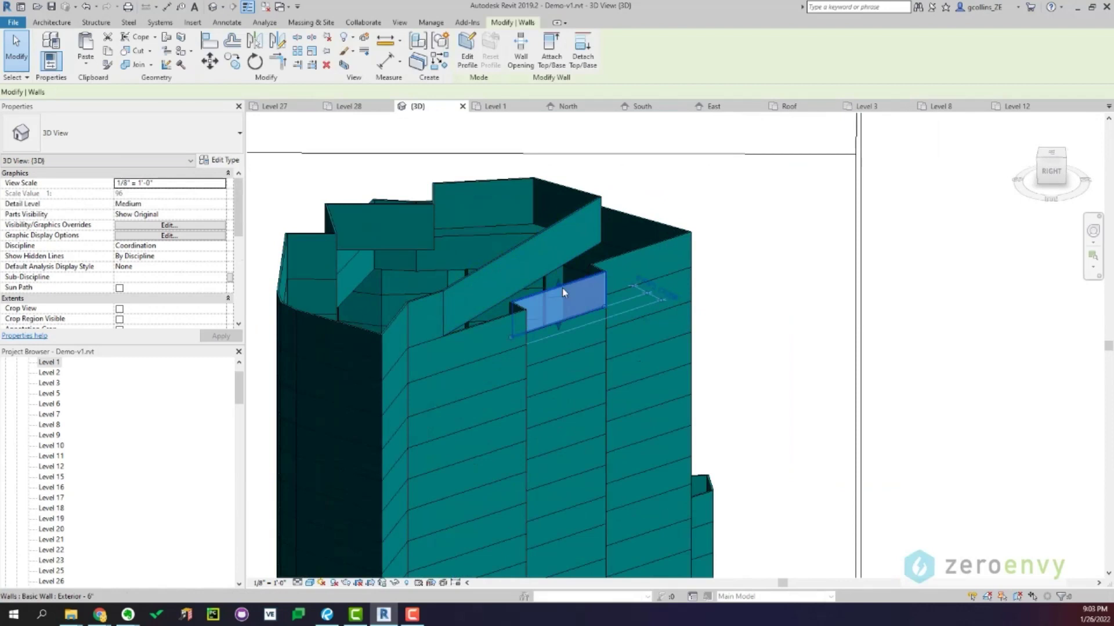
{"action": "left_click", "coordinate": [550, 233]}
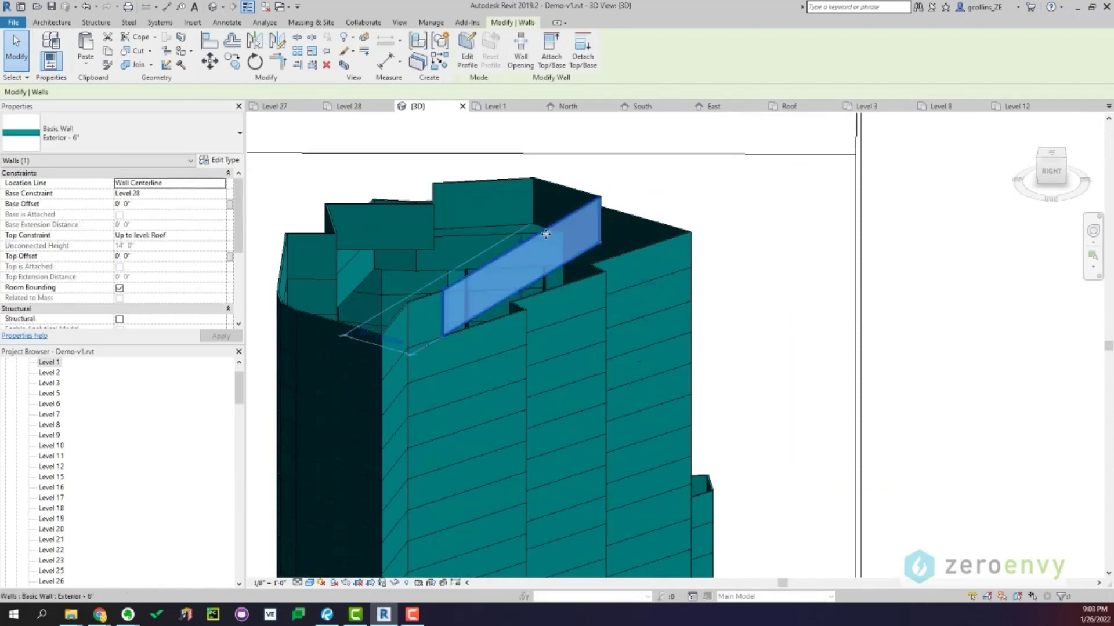
{"action": "left_click", "coordinate": [645, 204]}
{"action": "middle_click_drag", "start_coordinate": [487, 380], "coordinate": [566, 303], "text": "shift"}
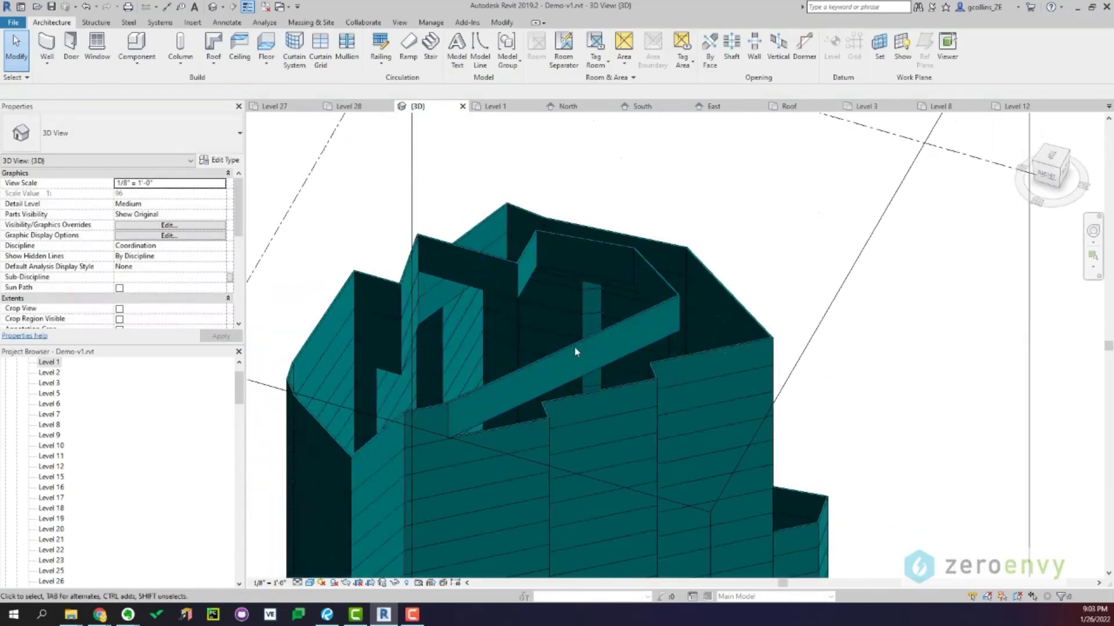
{"action": "scroll", "coordinate": [570, 352], "scroll_direction": "down", "scroll_amount": 1}
{"action": "middle_click_drag", "start_coordinate": [569, 353], "coordinate": [599, 359], "text": "shift"}
{"action": "middle_click_drag", "start_coordinate": [599, 359], "coordinate": [597, 406]}
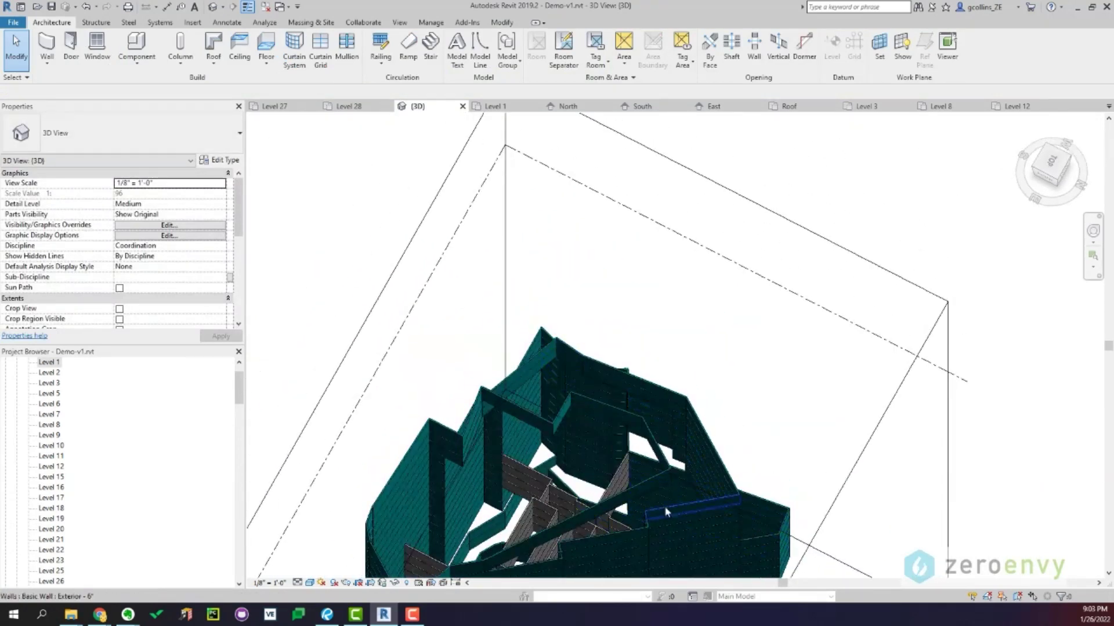
{"action": "middle_click_drag", "start_coordinate": [603, 462], "coordinate": [675, 374], "text": "shift"}
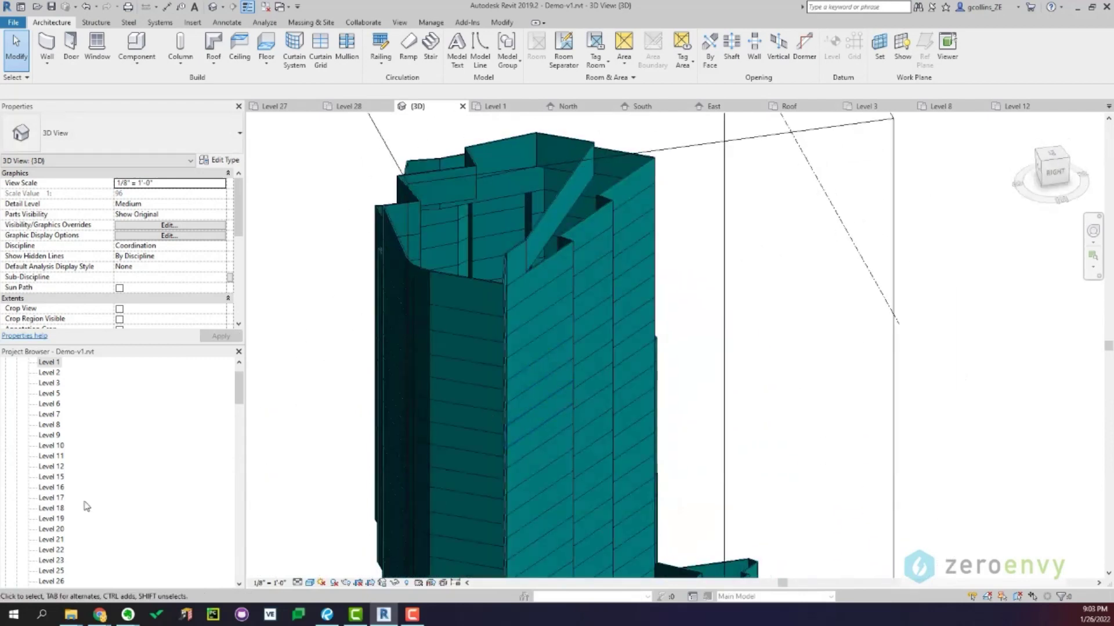
Open the Roof floor plan and start a roof by footprint with the type Basic Roof Generic - 6"
{"action": "left_click", "coordinate": [51, 499]}
{"action": "scroll", "coordinate": [55, 505], "scroll_direction": "down", "scroll_amount": 3}
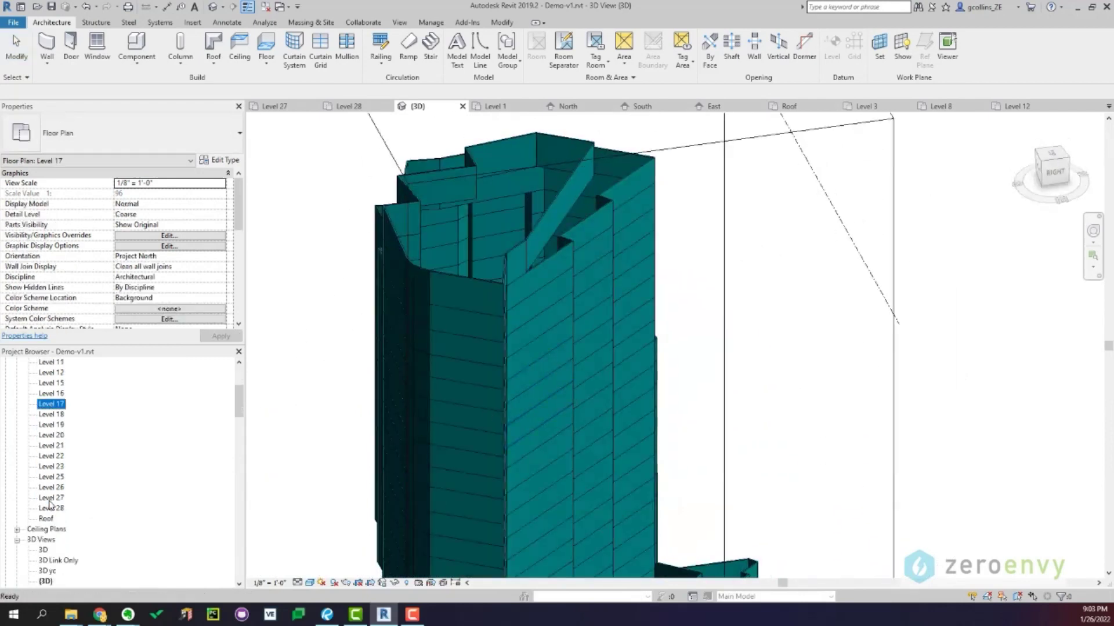
{"action": "left_click", "coordinate": [56, 508]}
{"action": "double_click", "coordinate": [47, 519]}
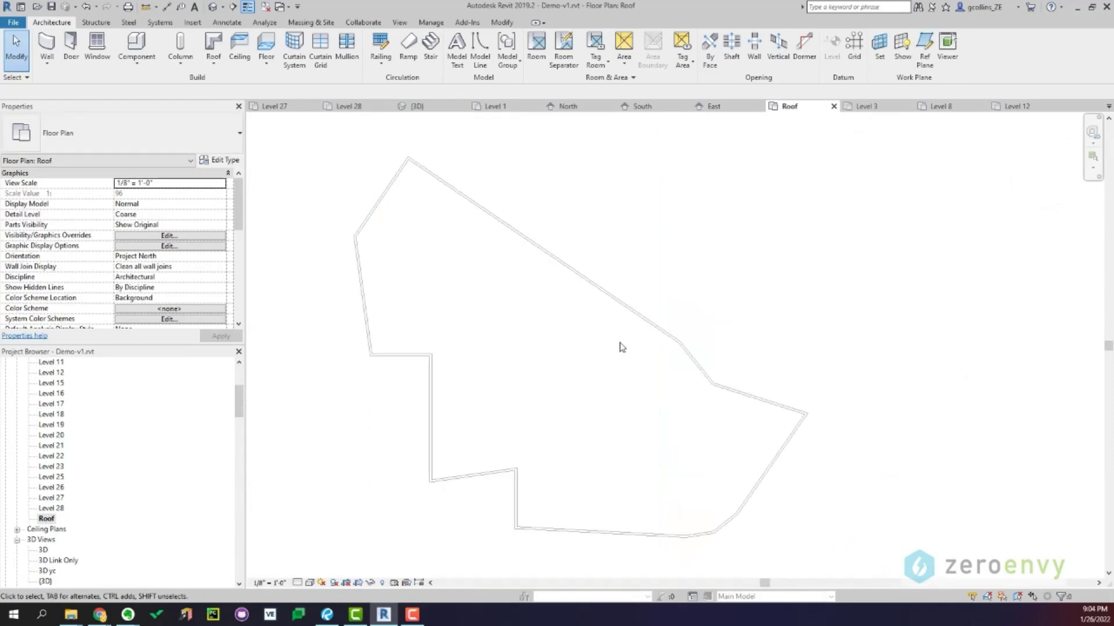
{"action": "scroll", "coordinate": [234, 275], "scroll_direction": "down", "scroll_amount": 5}
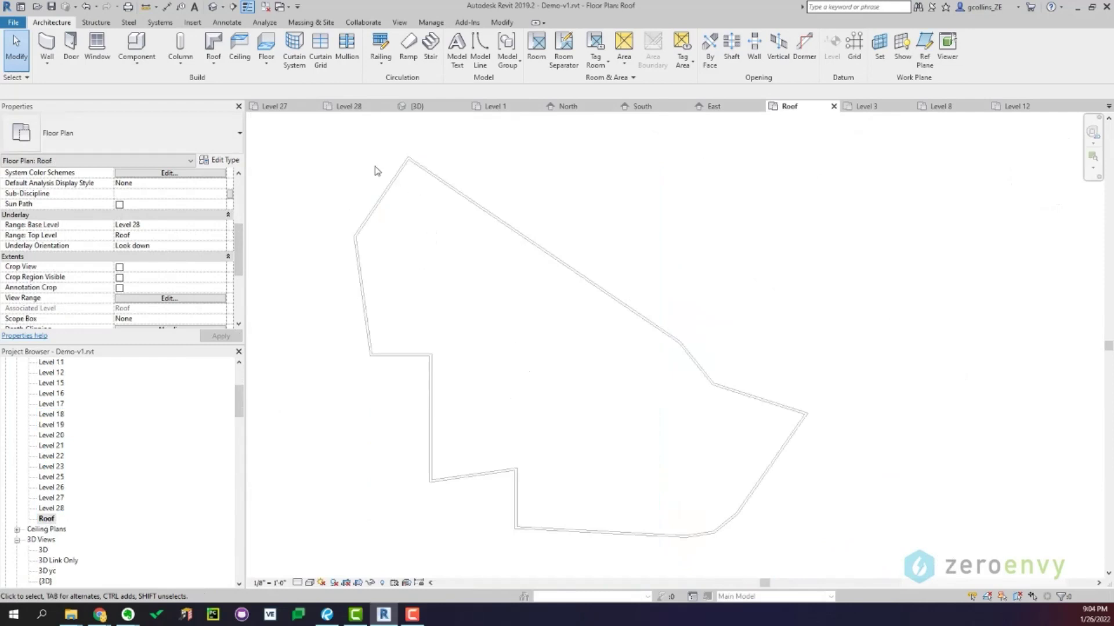
{"action": "left_click", "coordinate": [214, 43]}
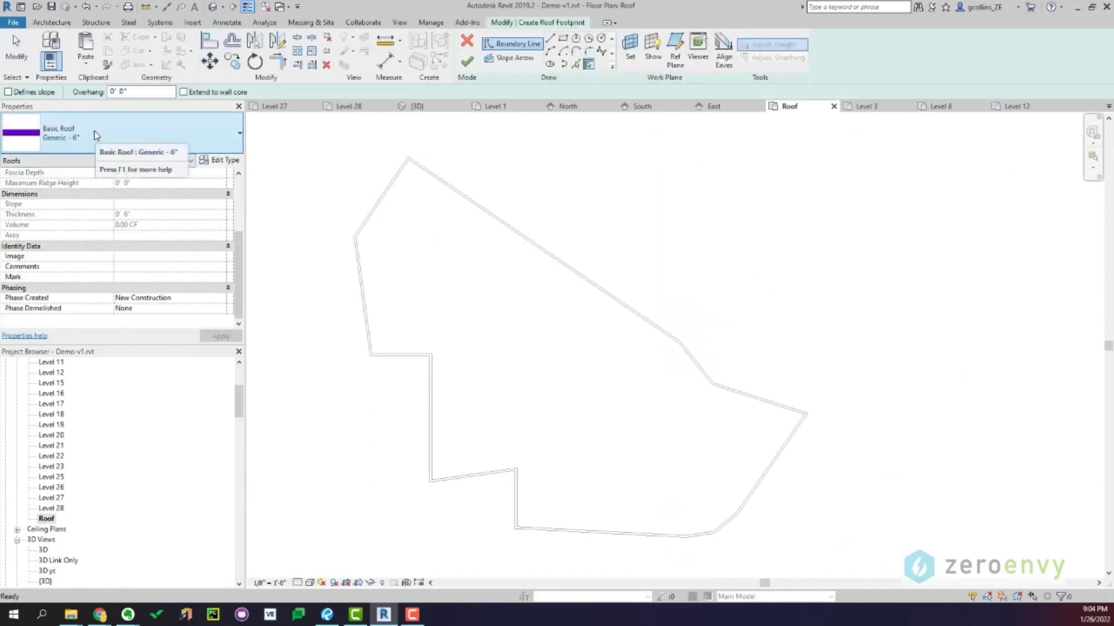
{"action": "scroll", "coordinate": [99, 187], "scroll_direction": "up", "scroll_amount": 5}
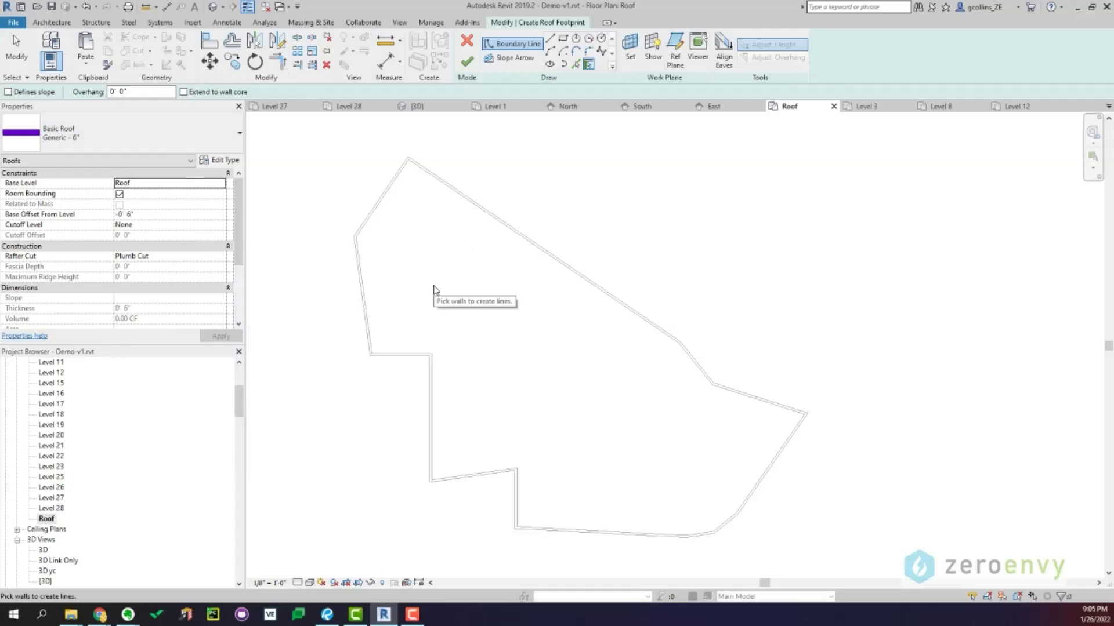
Sketch the roof footprint by picking lines along the exterior walls all around the Roof level, without slope, and finish the roof
{"action": "middle_click_drag", "start_coordinate": [466, 238], "coordinate": [466, 245]}
{"action": "scroll", "coordinate": [406, 152], "scroll_direction": "up", "scroll_amount": 2}
{"action": "left_click", "coordinate": [576, 65]}
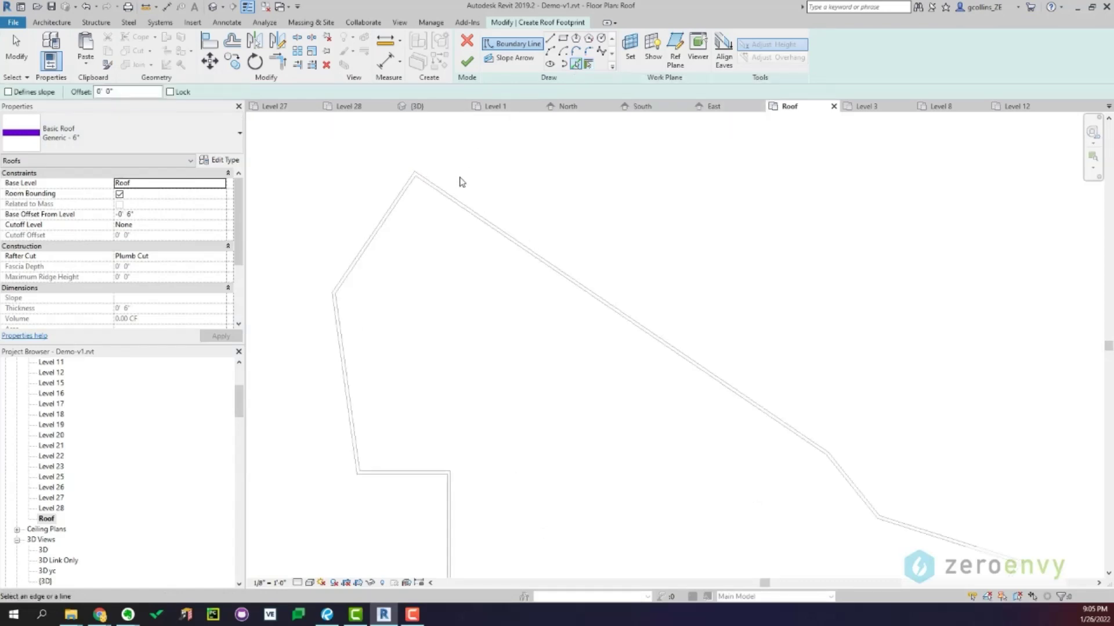
{"action": "scroll", "coordinate": [410, 194], "scroll_direction": "up", "scroll_amount": 2}
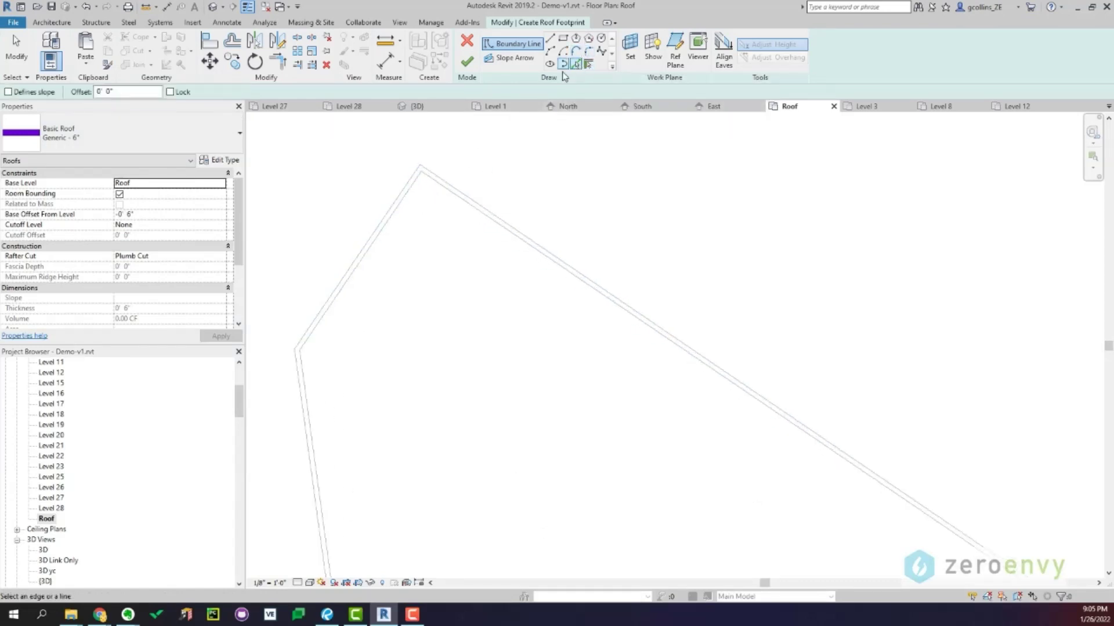
{"action": "scroll", "coordinate": [441, 200], "scroll_direction": "up", "scroll_amount": 2}
{"action": "scroll", "coordinate": [441, 199], "scroll_direction": "up", "scroll_amount": 3}
{"action": "left_click", "coordinate": [430, 213]}
{"action": "left_click", "coordinate": [493, 237]}
{"action": "scroll", "coordinate": [582, 317], "scroll_direction": "down", "scroll_amount": 3}
{"action": "middle_click_drag", "start_coordinate": [617, 351], "coordinate": [462, 281]}
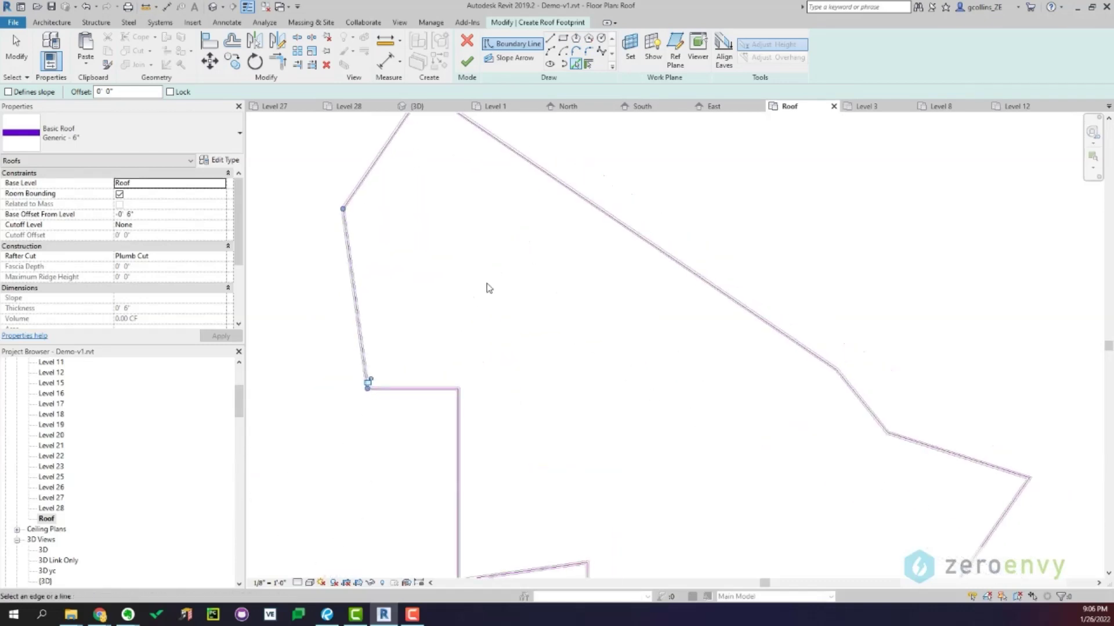
{"action": "scroll", "coordinate": [488, 285], "scroll_direction": "down", "scroll_amount": 1}
{"action": "middle_click_drag", "start_coordinate": [588, 336], "coordinate": [538, 325]}
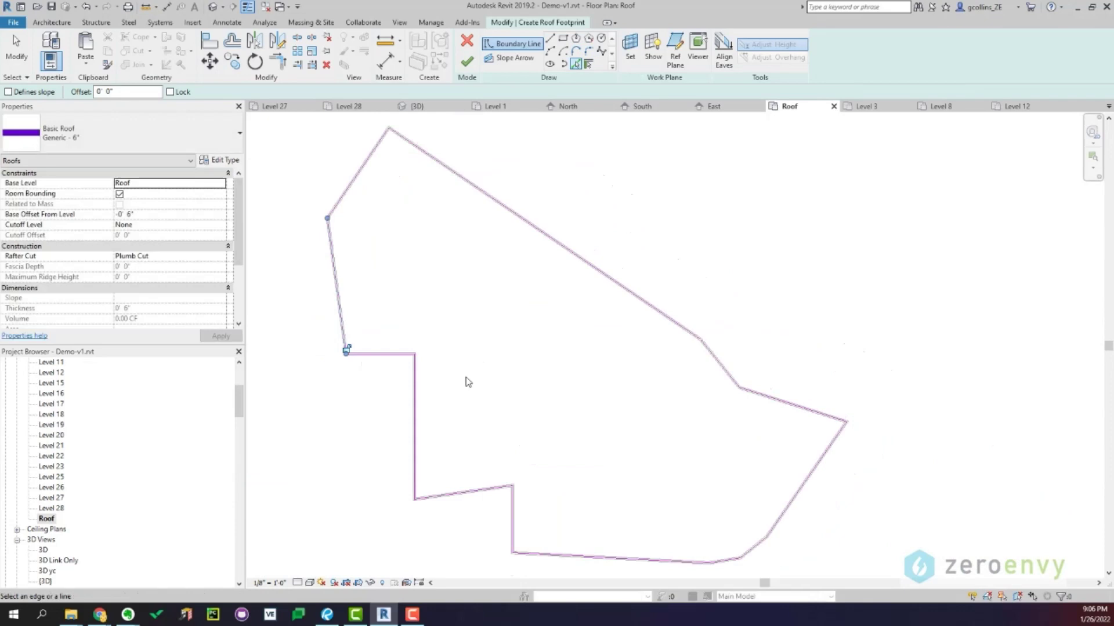
{"action": "left_click", "coordinate": [467, 62]}
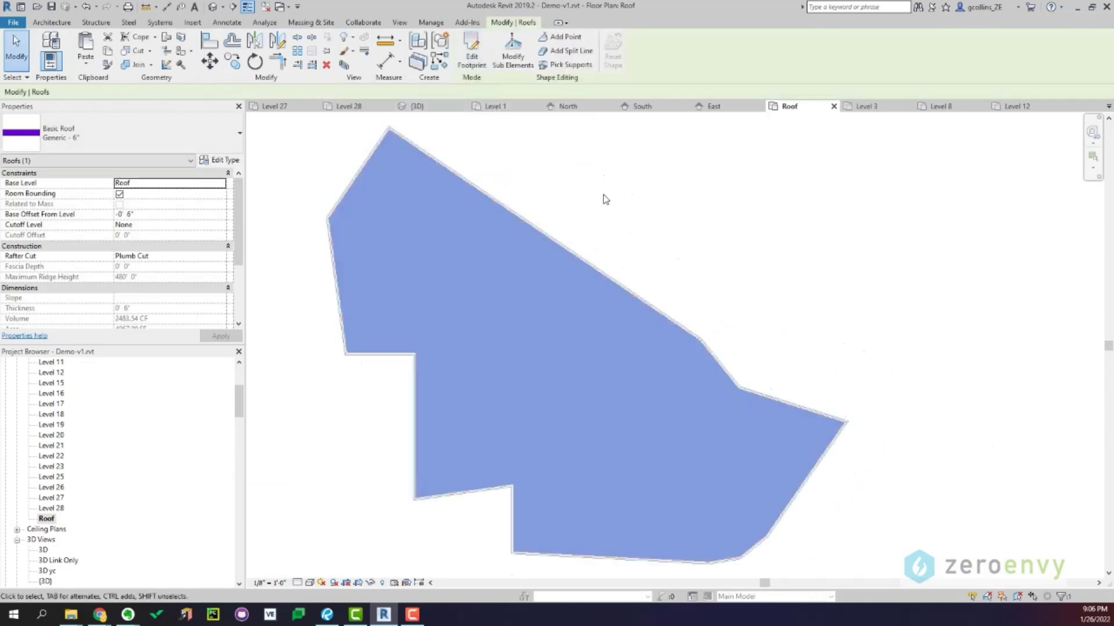
{"action": "left_click", "coordinate": [603, 199]}
In the 3D view, select the tower's top roof and set its base offset from level to 0
{"action": "left_click", "coordinate": [213, 7]}
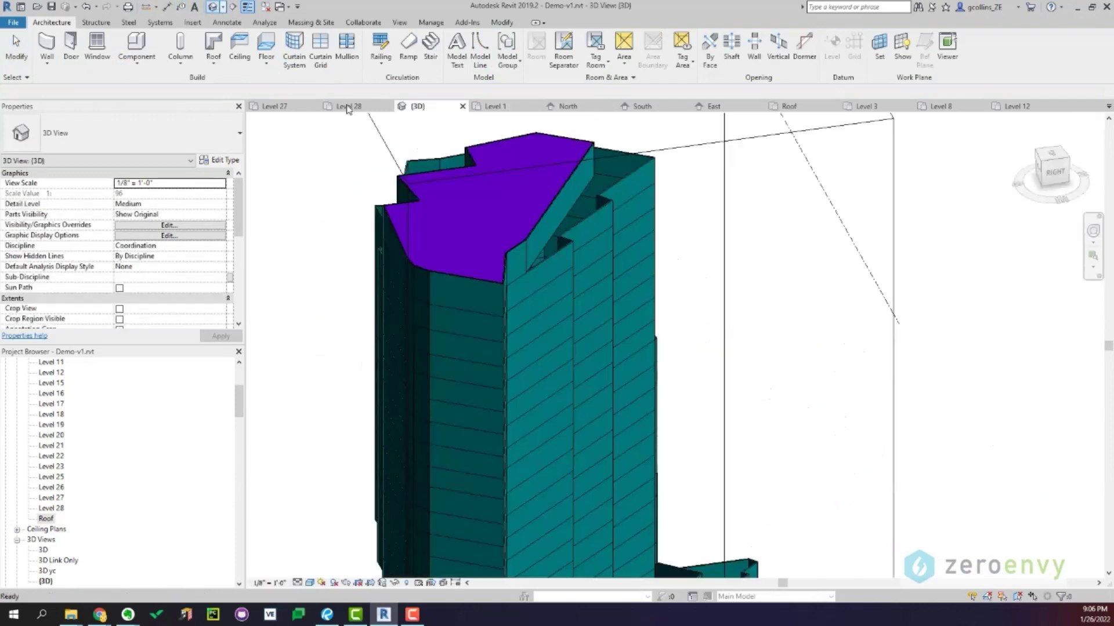
{"action": "middle_click_drag", "start_coordinate": [510, 248], "coordinate": [467, 304], "text": "shift"}
{"action": "scroll", "coordinate": [486, 280], "scroll_direction": "up", "scroll_amount": 5}
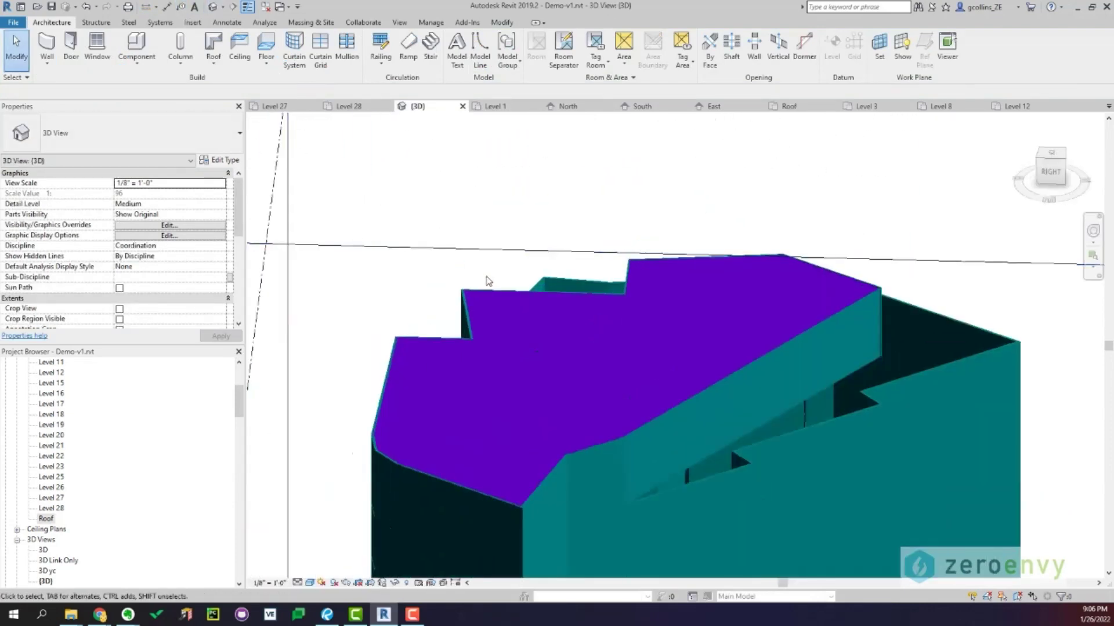
{"action": "scroll", "coordinate": [487, 281], "scroll_direction": "up", "scroll_amount": 4}
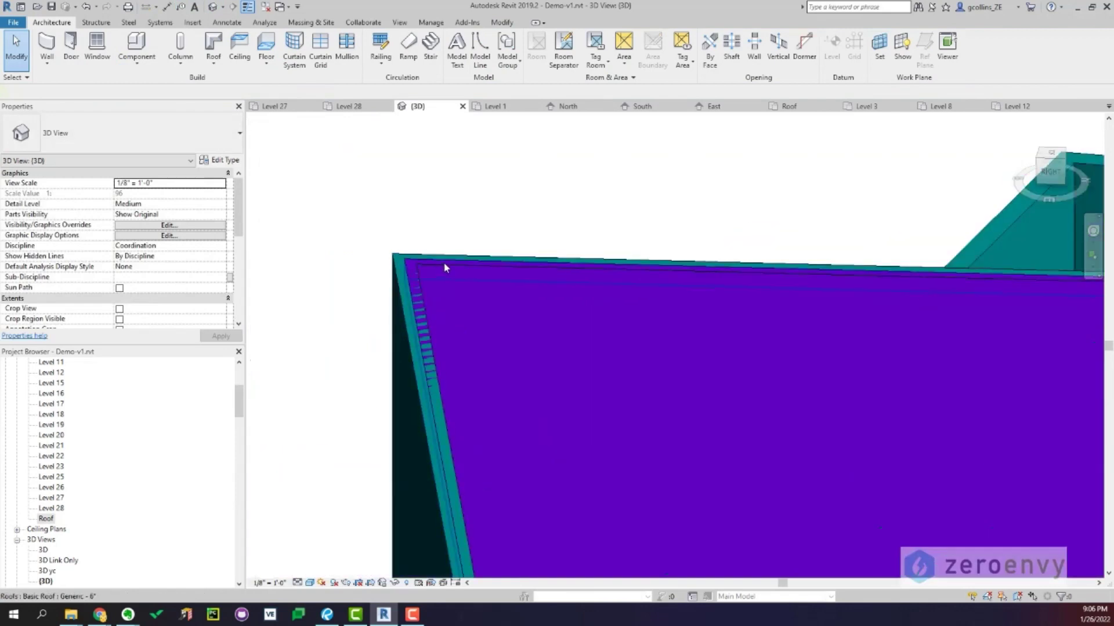
{"action": "left_click", "coordinate": [446, 267]}
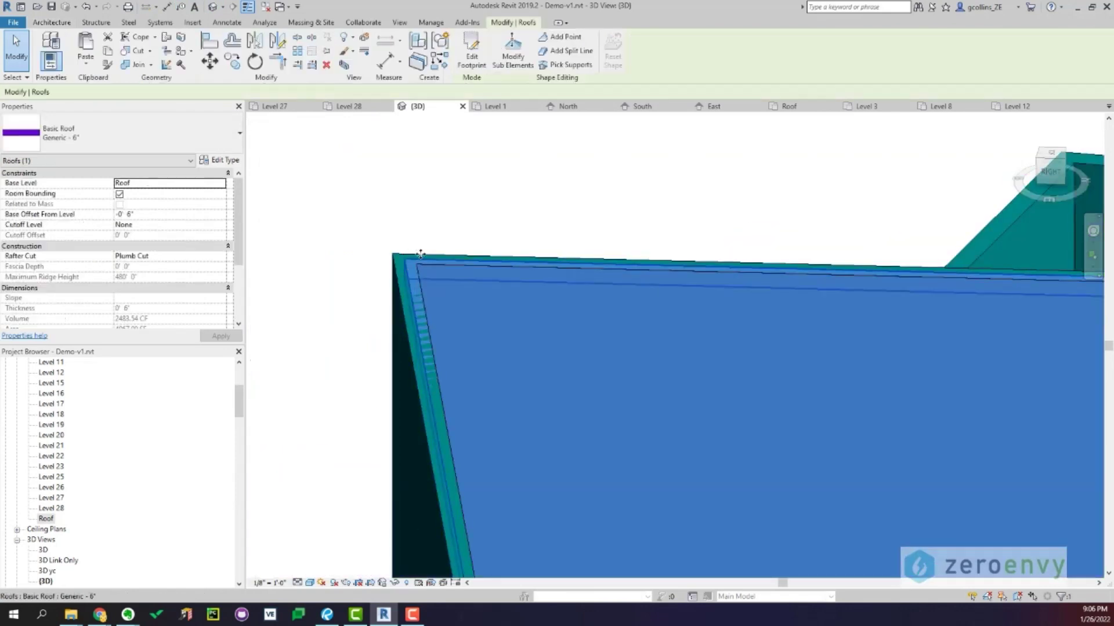
{"action": "left_click", "coordinate": [161, 214]}
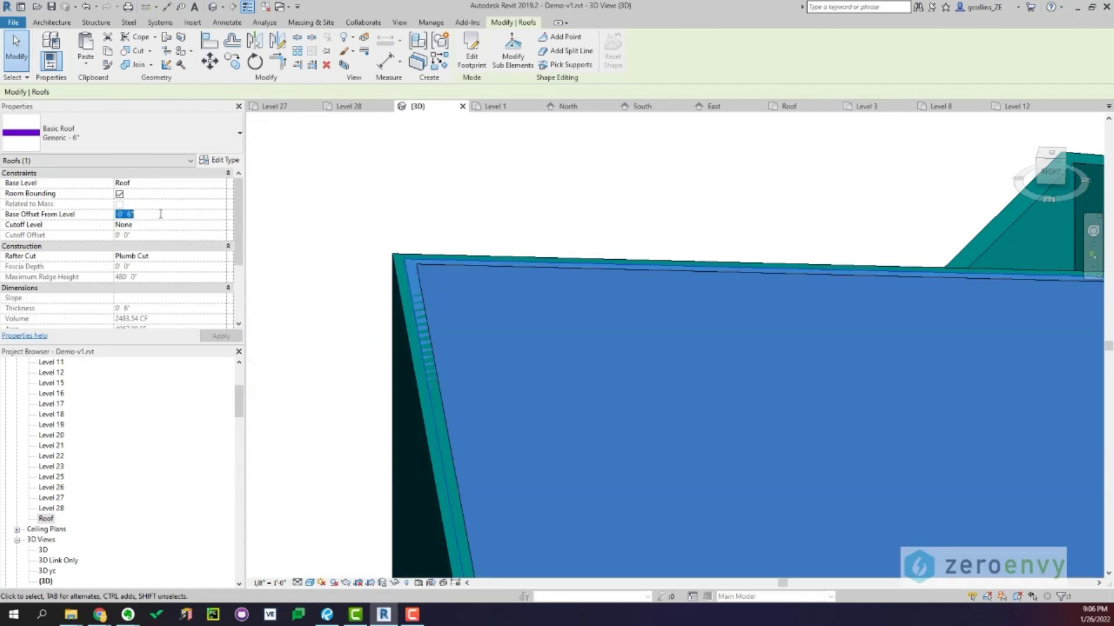
{"action": "type", "text": "0"}
{"action": "key", "text": "Escape"}
{"action": "middle_click_drag", "start_coordinate": [470, 247], "coordinate": [526, 413], "text": "shift"}
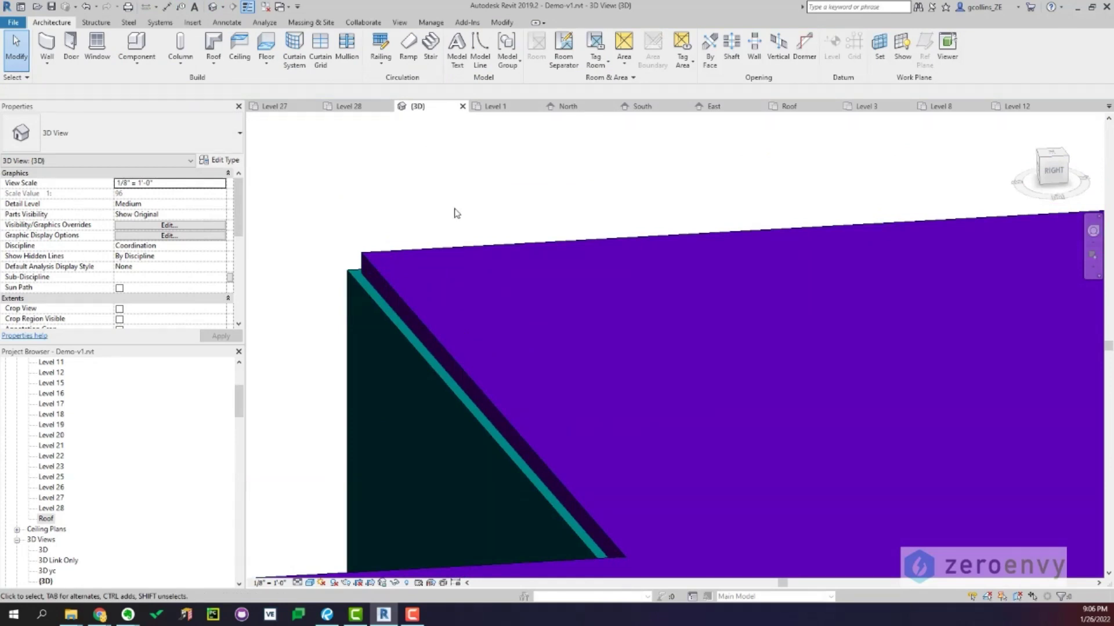
{"action": "left_click", "coordinate": [400, 237]}
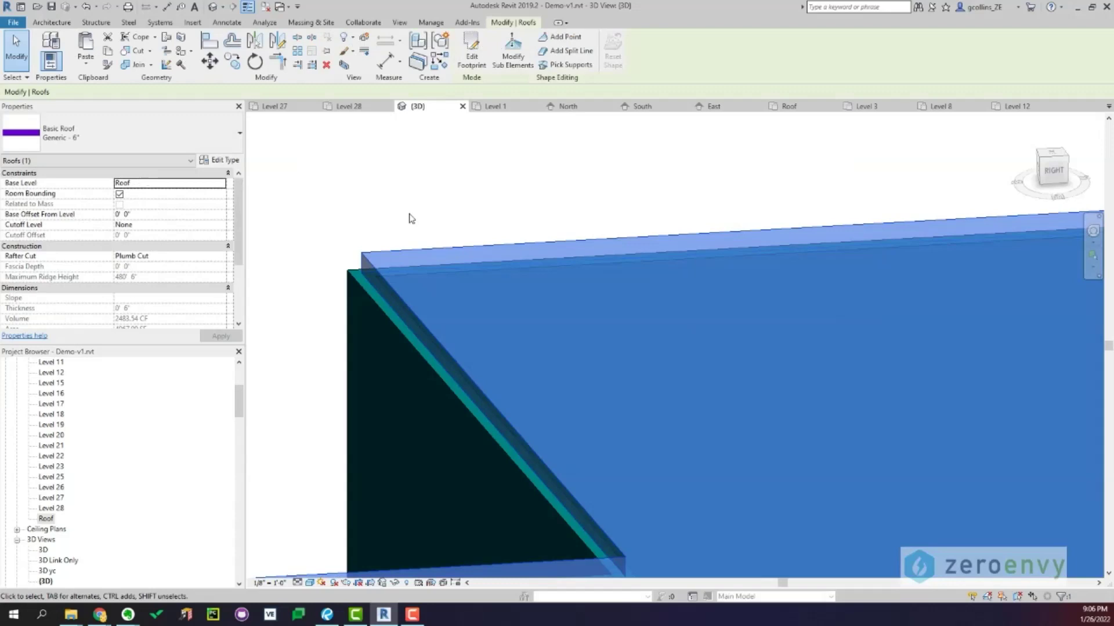
{"action": "left_click", "coordinate": [410, 218]}
Open the Level 28 floor plan and start a Generic - 6" roof by footprint, using picked lines for the boundary
{"action": "scroll", "coordinate": [696, 319], "scroll_direction": "down", "scroll_amount": 3}
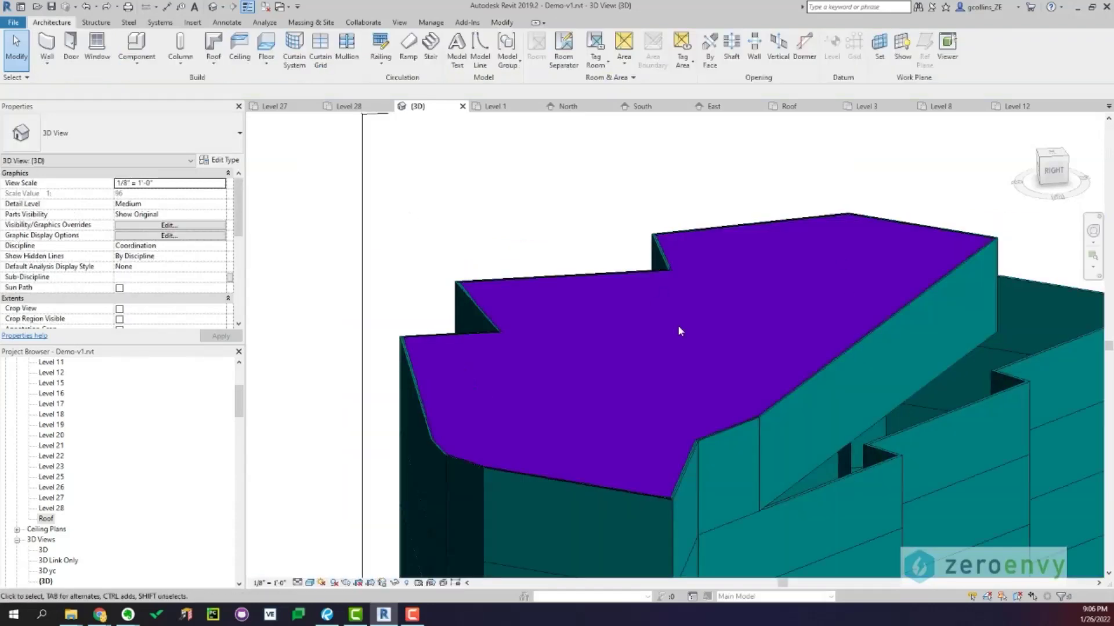
{"action": "middle_click_drag", "start_coordinate": [769, 360], "coordinate": [312, 347]}
{"action": "scroll", "coordinate": [699, 369], "scroll_direction": "down", "scroll_amount": 2}
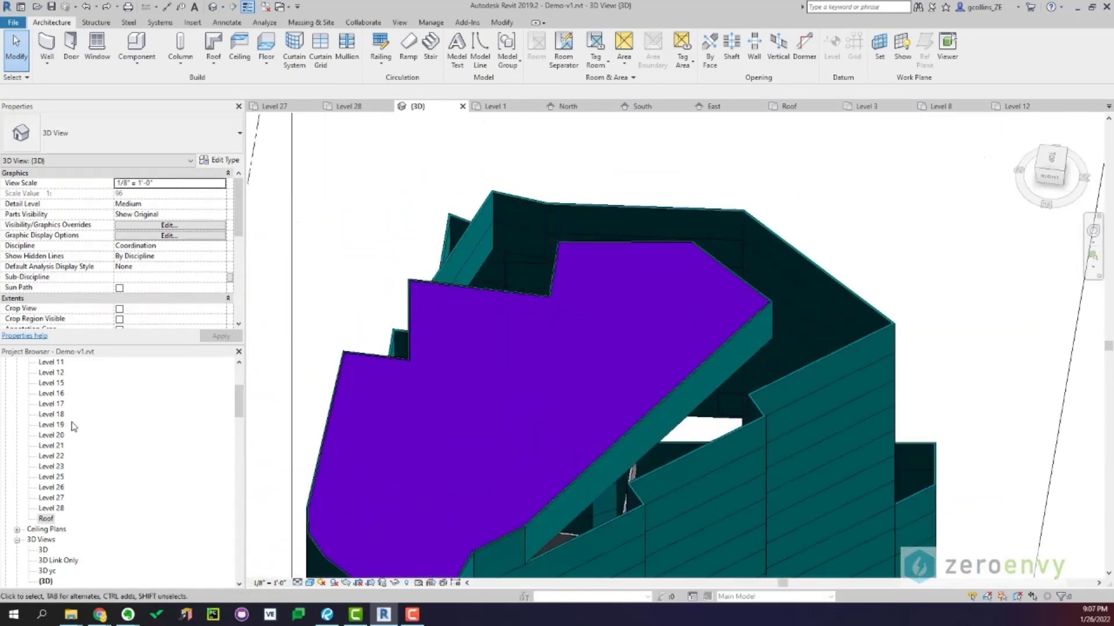
{"action": "double_click", "coordinate": [53, 508]}
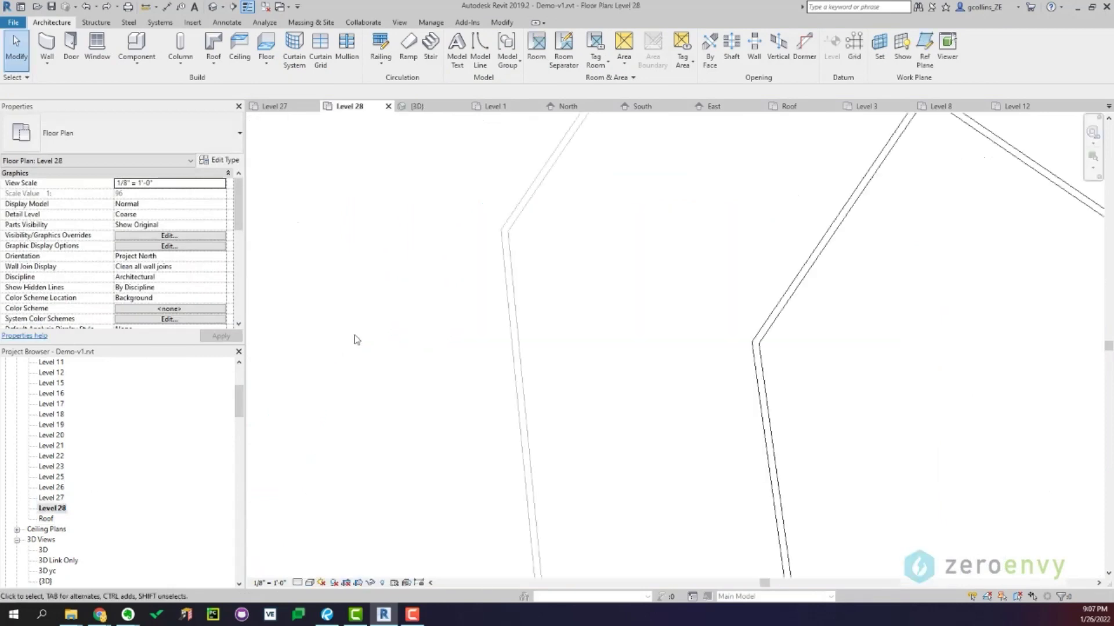
{"action": "scroll", "coordinate": [480, 342], "scroll_direction": "down", "scroll_amount": 5}
{"action": "scroll", "coordinate": [590, 447], "scroll_direction": "up", "scroll_amount": 2}
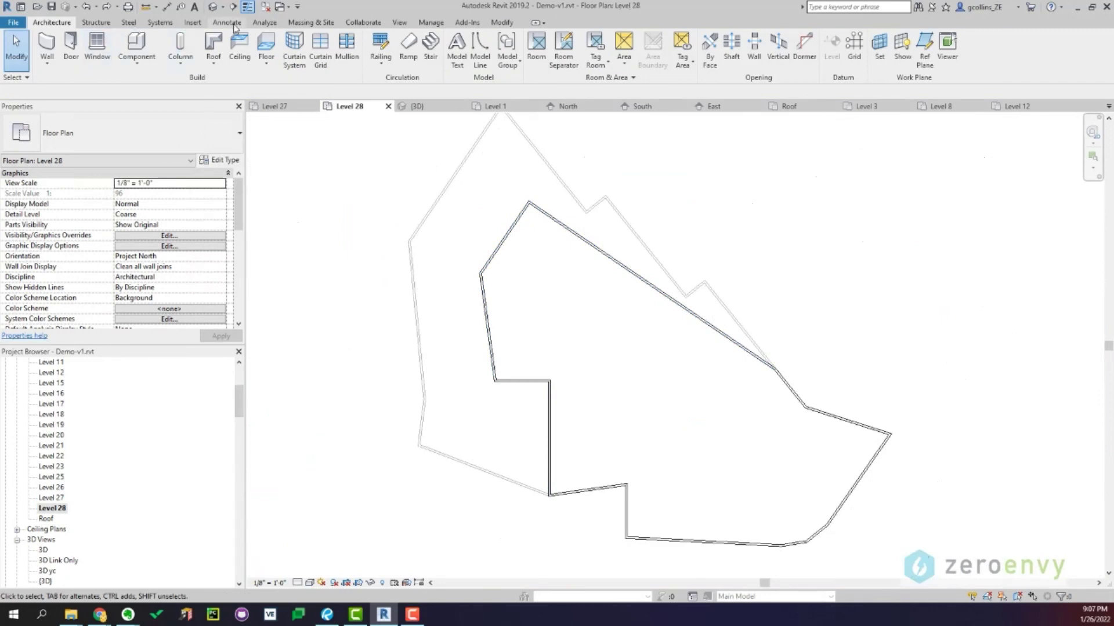
{"action": "left_click", "coordinate": [213, 46]}
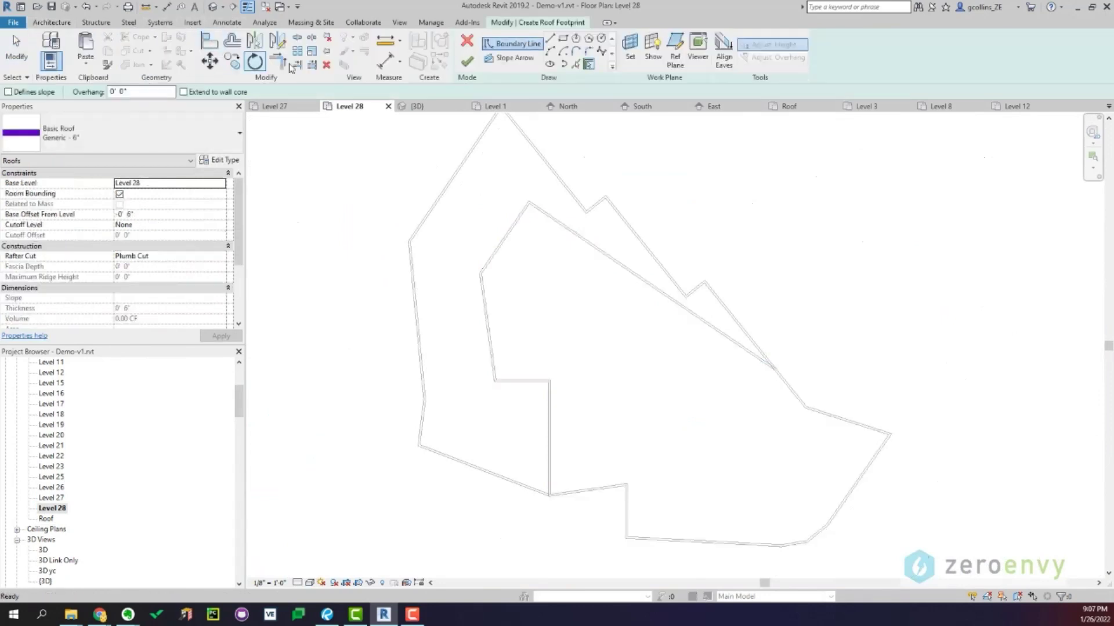
{"action": "left_click", "coordinate": [575, 64]}
Outline the setback between the outer walls and the Level 28 walls as the roof footprint, finish the roof, and dismiss the save reminder
{"action": "scroll", "coordinate": [518, 165], "scroll_direction": "up", "scroll_amount": 4}
{"action": "scroll", "coordinate": [518, 166], "scroll_direction": "up", "scroll_amount": 3}
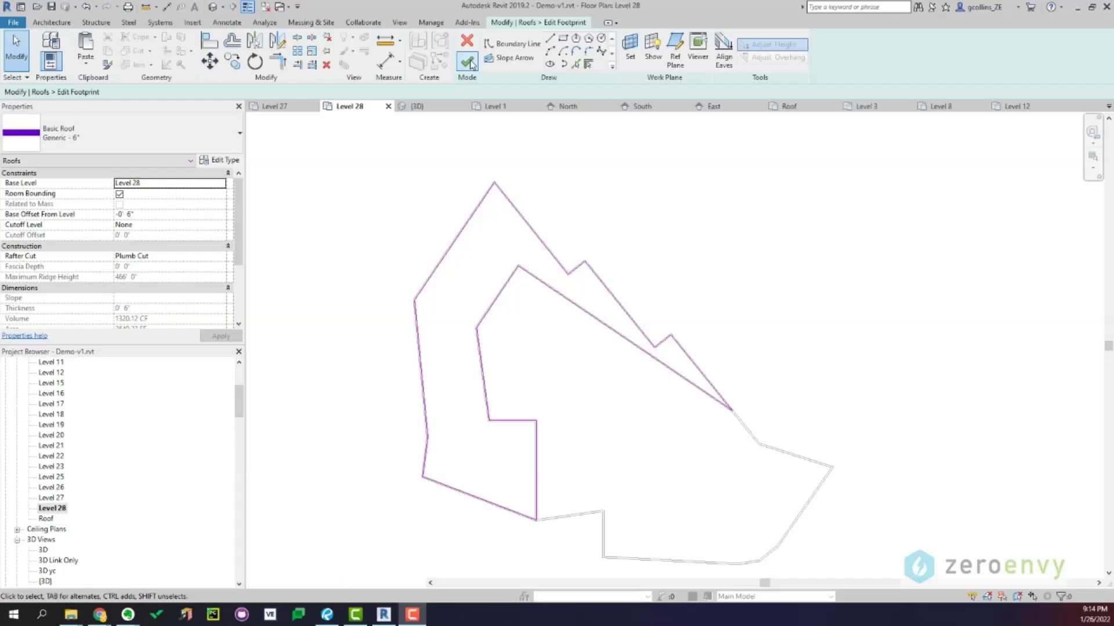
{"action": "left_click", "coordinate": [467, 61]}
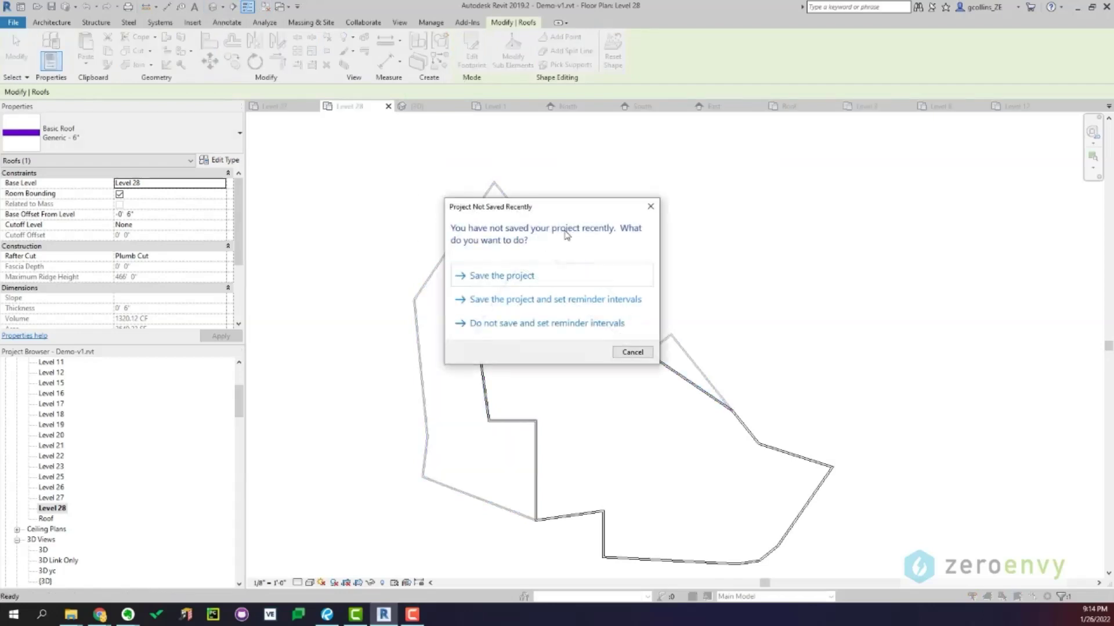
{"action": "left_click", "coordinate": [632, 352]}
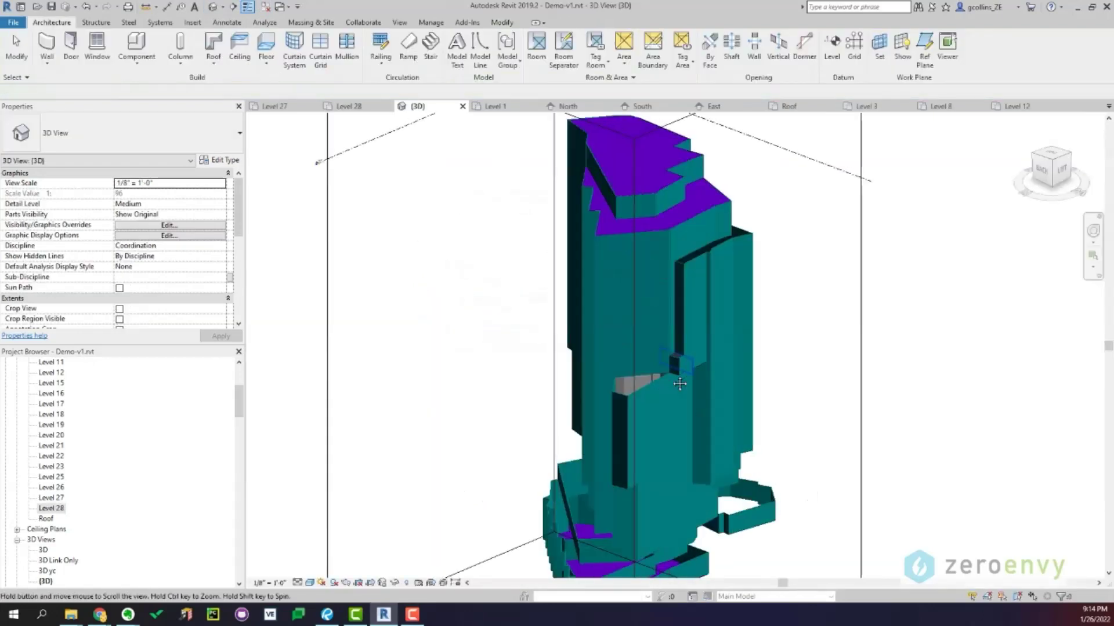
Inspect the new roofs in the 3D view and examine the tower's lower setbacks for areas still open to the sky
{"action": "middle_click_drag", "start_coordinate": [646, 412], "coordinate": [657, 278], "text": "shift"}
{"action": "scroll", "coordinate": [656, 273], "scroll_direction": "up", "scroll_amount": 6}
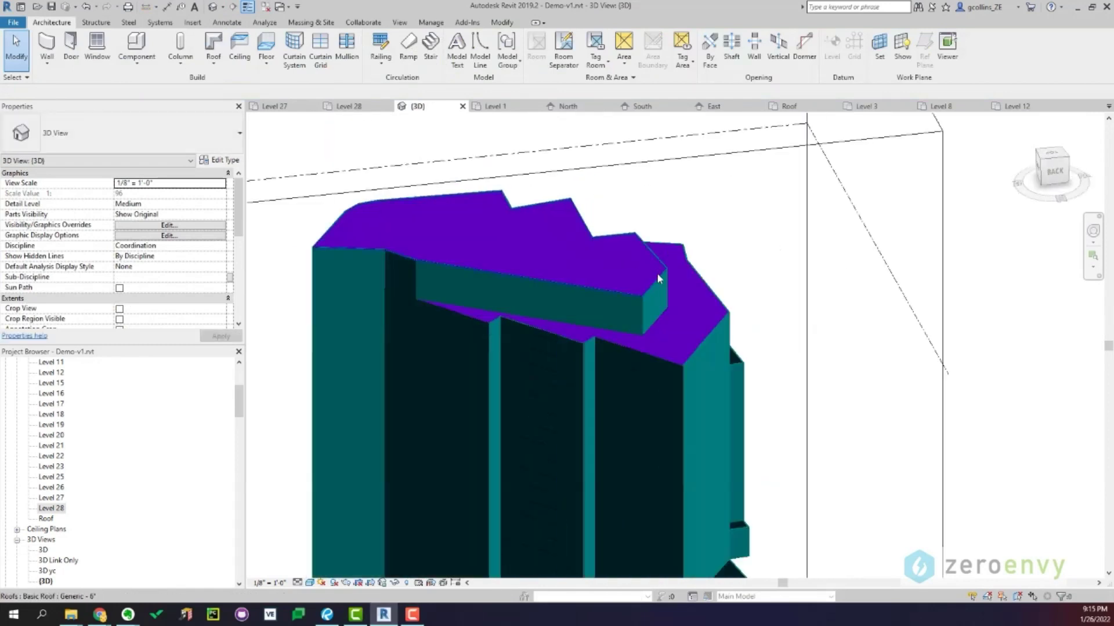
{"action": "left_click", "coordinate": [723, 289]}
{"action": "left_click", "coordinate": [767, 294]}
{"action": "middle_click_drag", "start_coordinate": [796, 313], "coordinate": [678, 381], "text": "shift"}
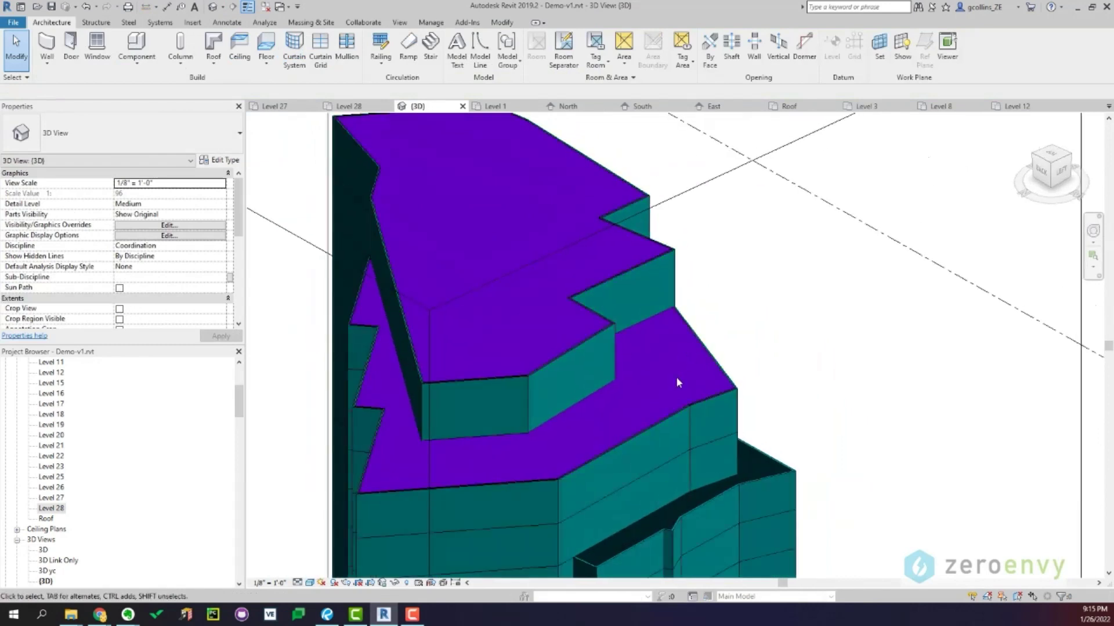
{"action": "middle_click_drag", "start_coordinate": [657, 432], "coordinate": [658, 269]}
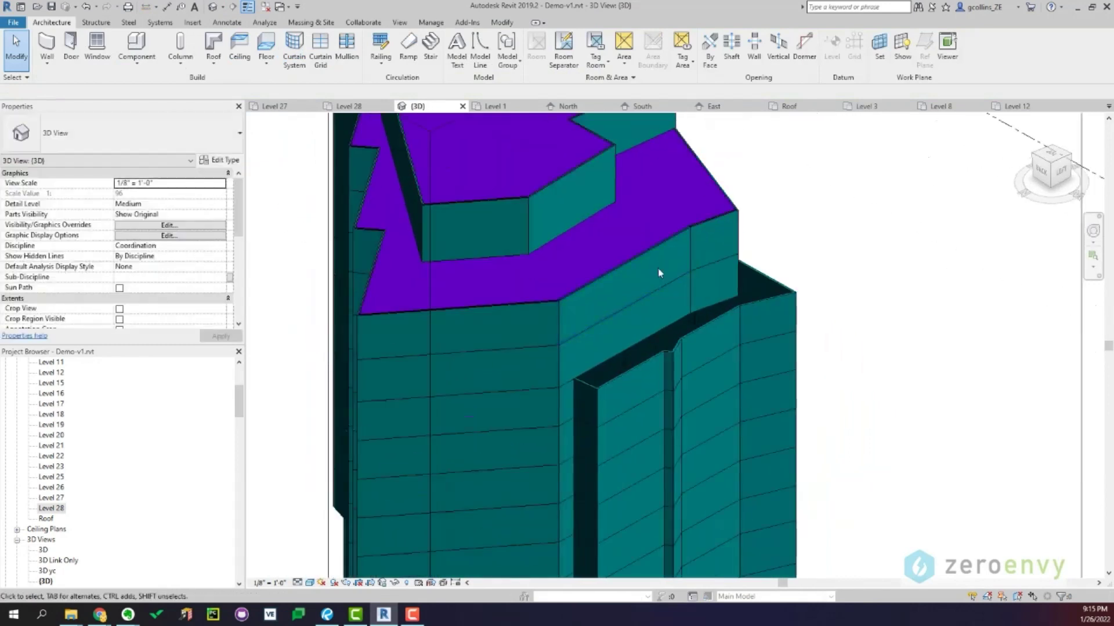
{"action": "scroll", "coordinate": [657, 271], "scroll_direction": "down", "scroll_amount": 2}
{"action": "middle_click_drag", "start_coordinate": [684, 311], "coordinate": [551, 390], "text": "shift"}
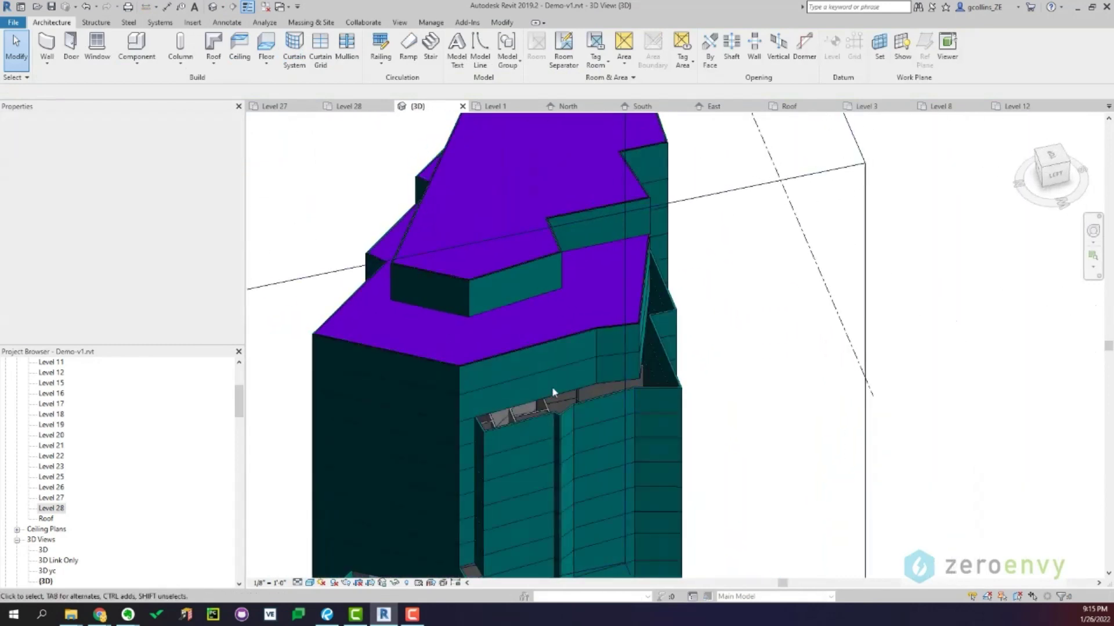
{"action": "middle_click_drag", "start_coordinate": [627, 395], "coordinate": [707, 145]}
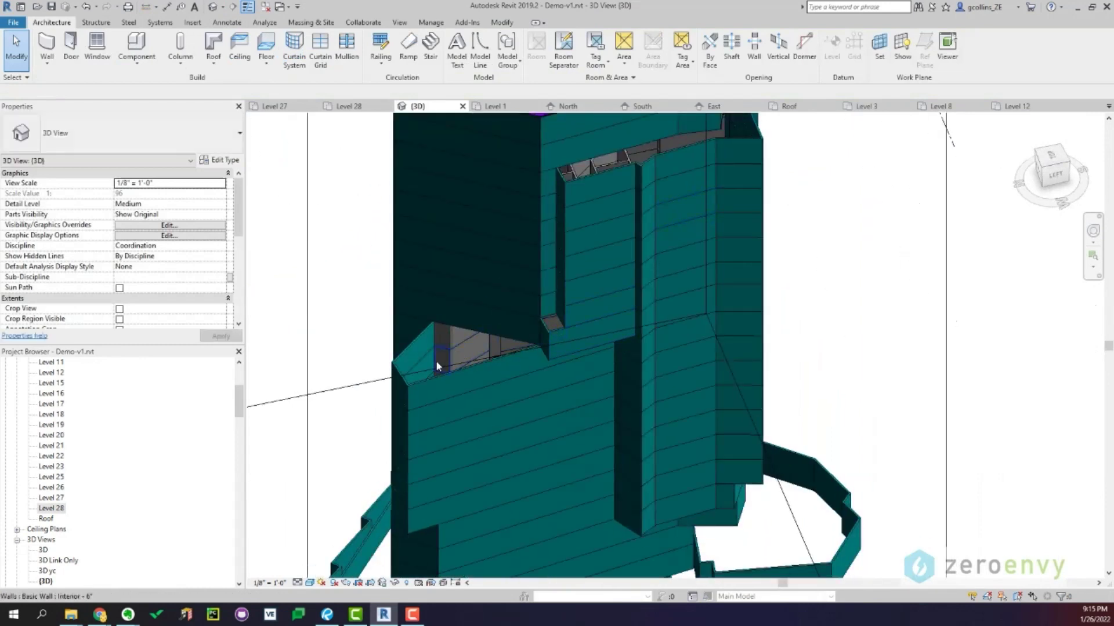
{"action": "middle_click_drag", "start_coordinate": [444, 367], "coordinate": [899, 438], "text": "shift"}
{"action": "middle_click_drag", "start_coordinate": [609, 373], "coordinate": [540, 351], "text": "shift"}
{"action": "middle_click_drag", "start_coordinate": [539, 351], "coordinate": [453, 348]}
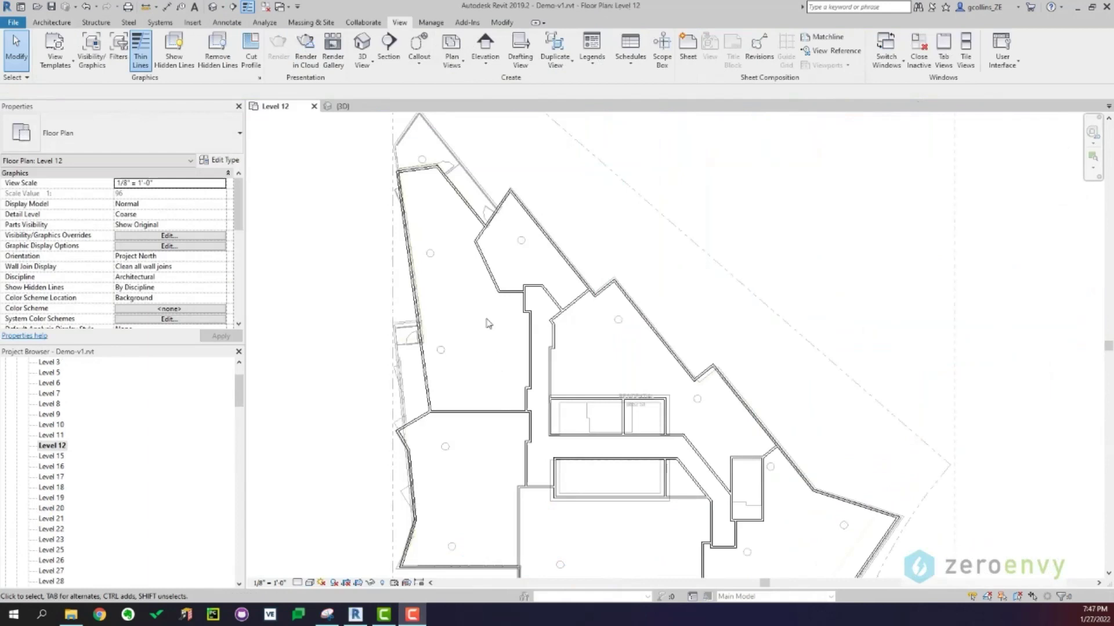
Open the default 3D view of the tower model
{"action": "left_click", "coordinate": [216, 7]}
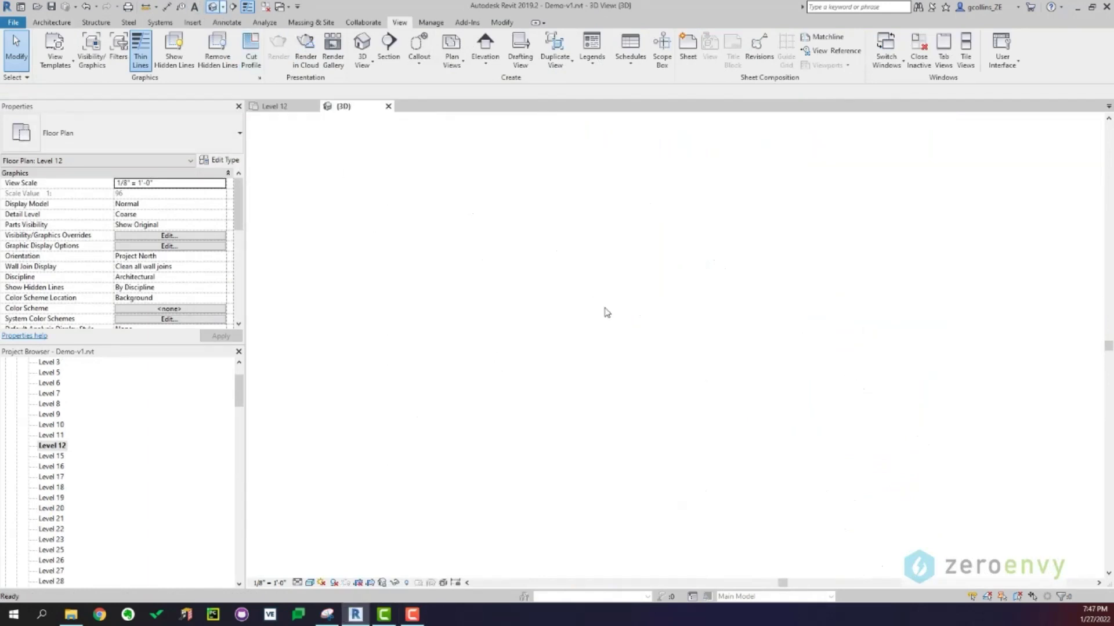
{"action": "scroll", "coordinate": [656, 353], "scroll_direction": "down", "scroll_amount": 8}
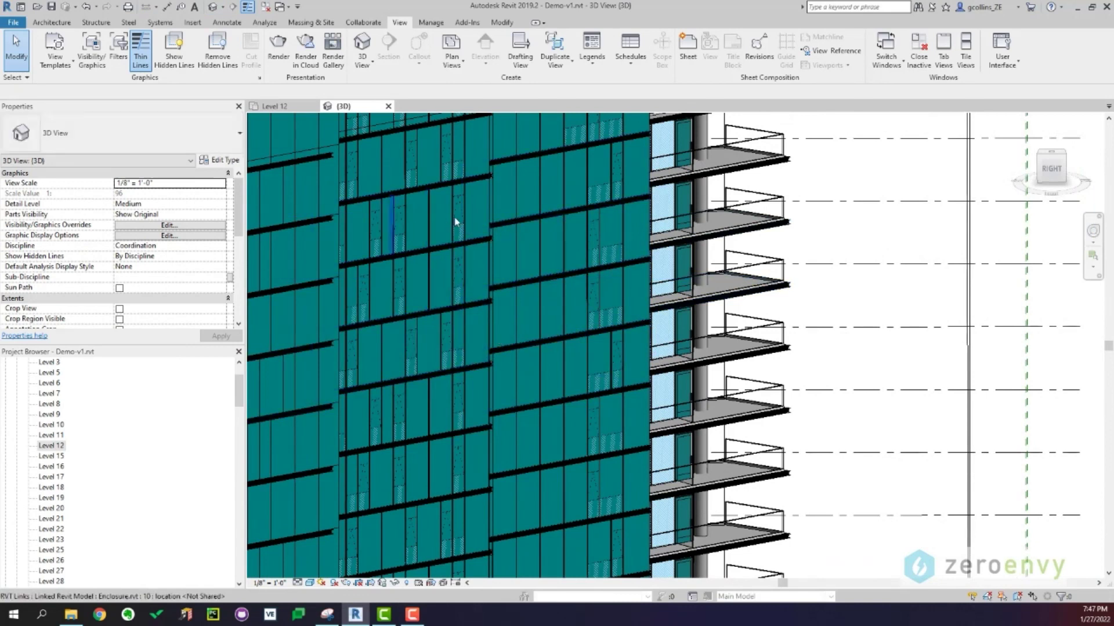
Inspect the level constraints of the stacked exterior wall segments beside the balconies on Levels 15 and 16
{"action": "left_click", "coordinate": [632, 318]}
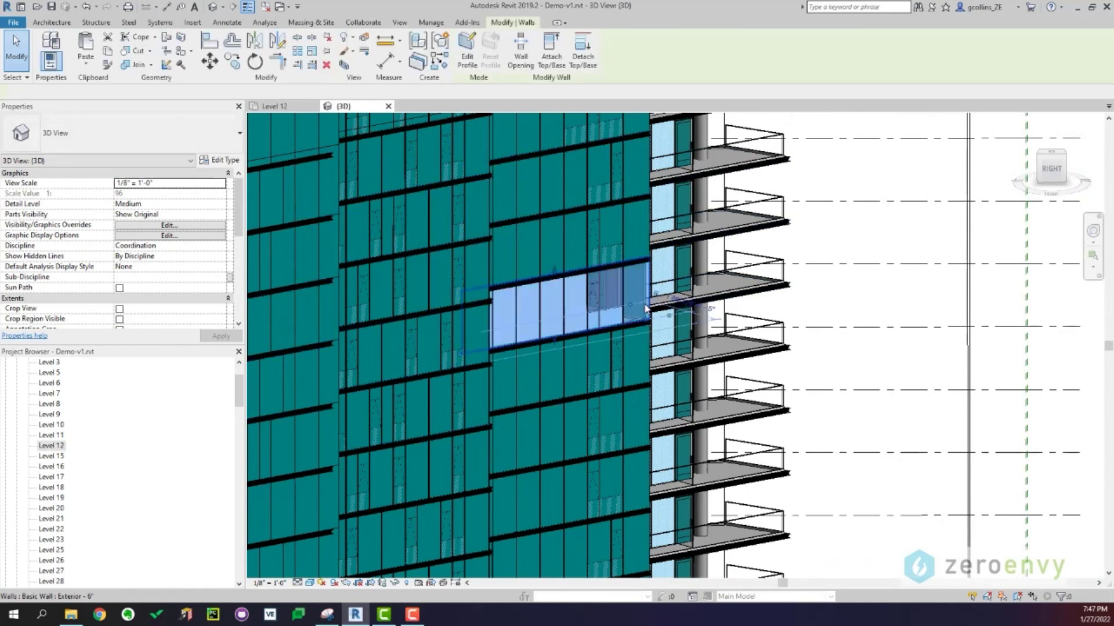
{"action": "left_click_drag", "start_coordinate": [632, 318], "coordinate": [631, 238]}
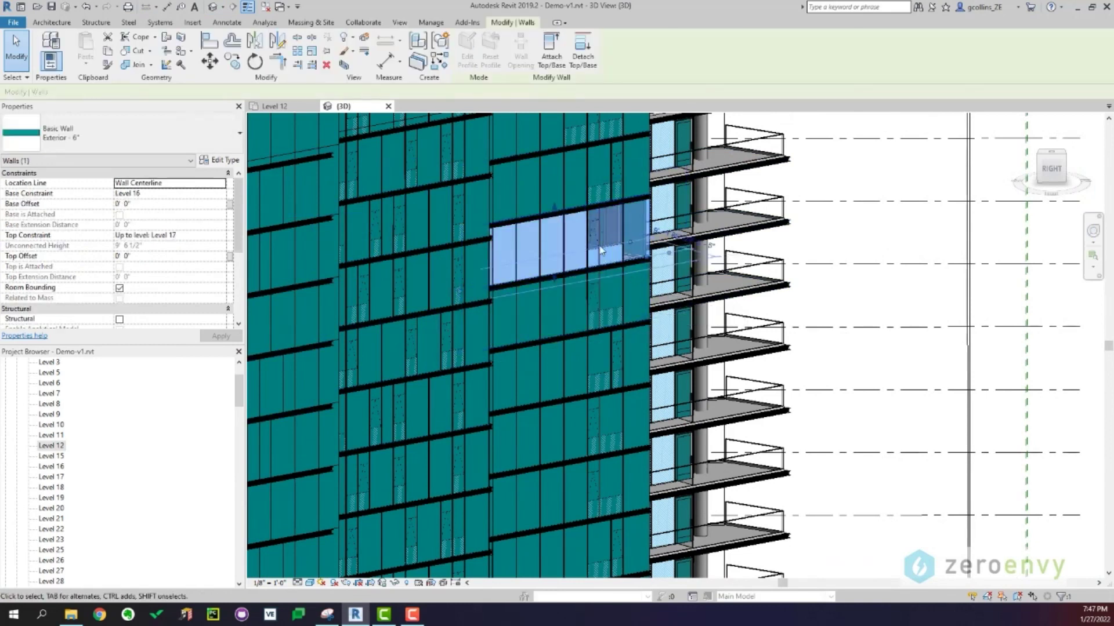
{"action": "key", "text": "ctrl+z"}
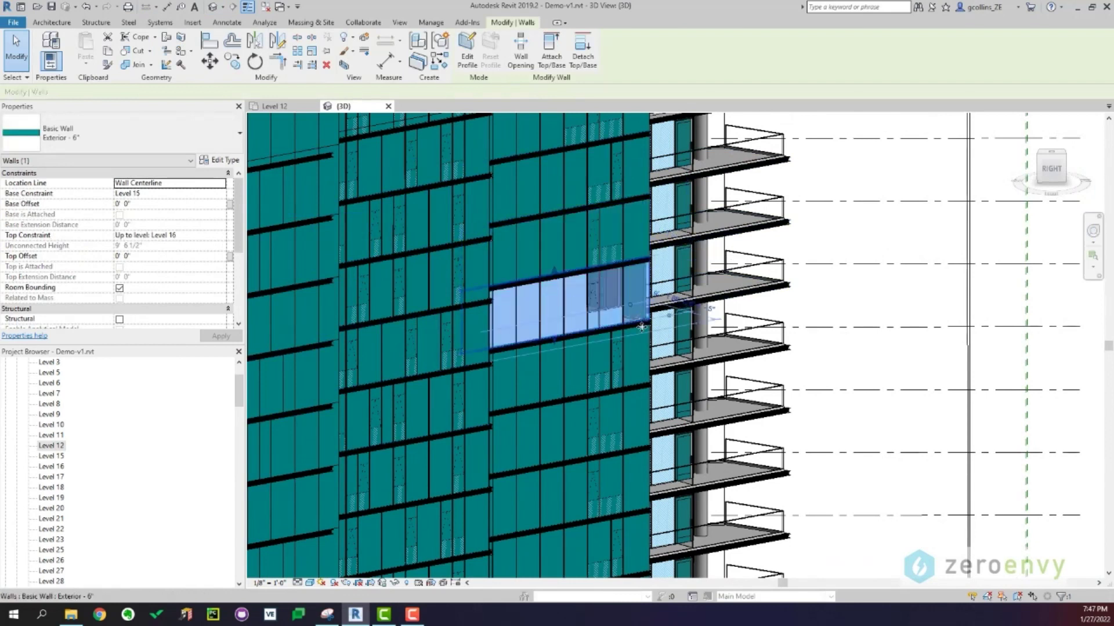
{"action": "key", "text": "Escape"}
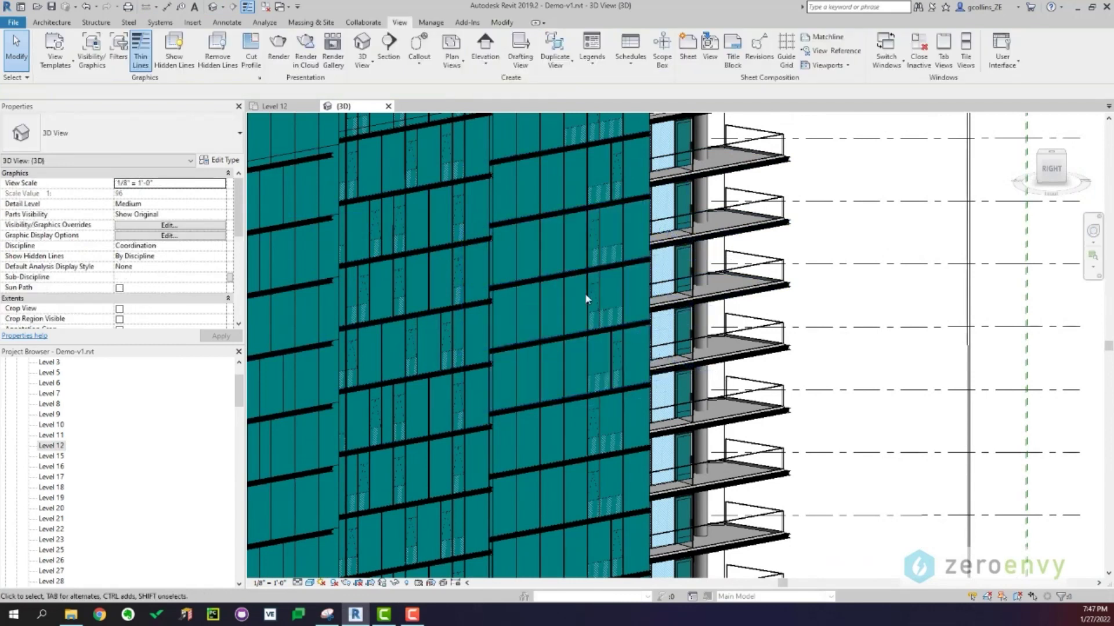
Tile the 3D view and the Level 12 floor plan side by side
{"action": "middle_click_drag", "start_coordinate": [665, 290], "coordinate": [570, 300]}
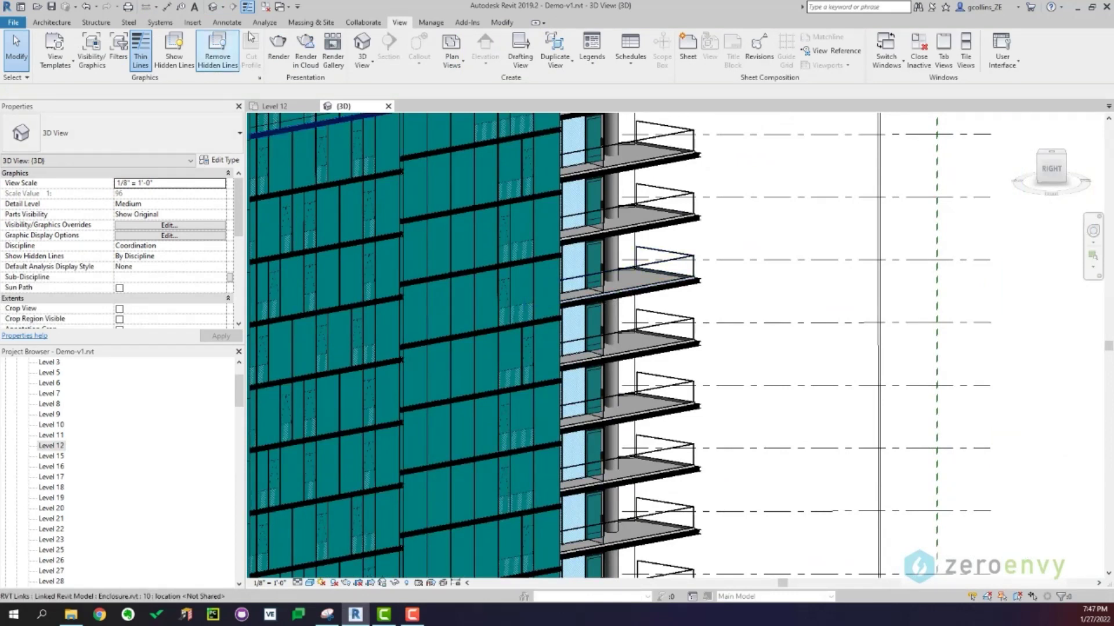
{"action": "left_click", "coordinate": [971, 68]}
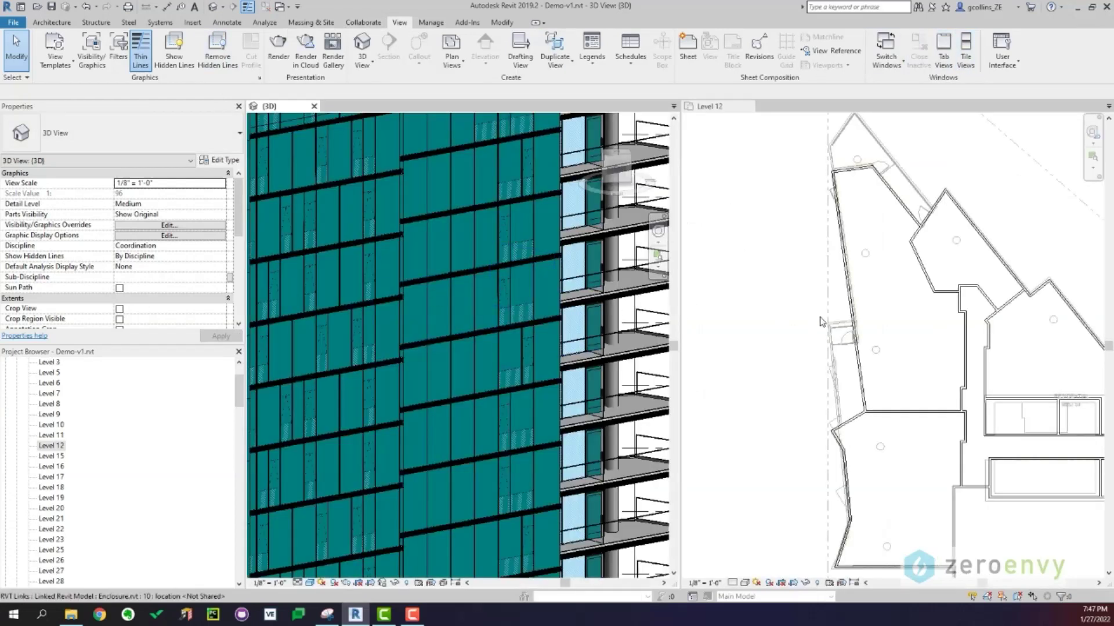
{"action": "scroll", "coordinate": [837, 322], "scroll_direction": "down", "scroll_amount": 1}
{"action": "left_click", "coordinate": [795, 304]}
{"action": "middle_click_drag", "start_coordinate": [874, 317], "coordinate": [790, 292]}
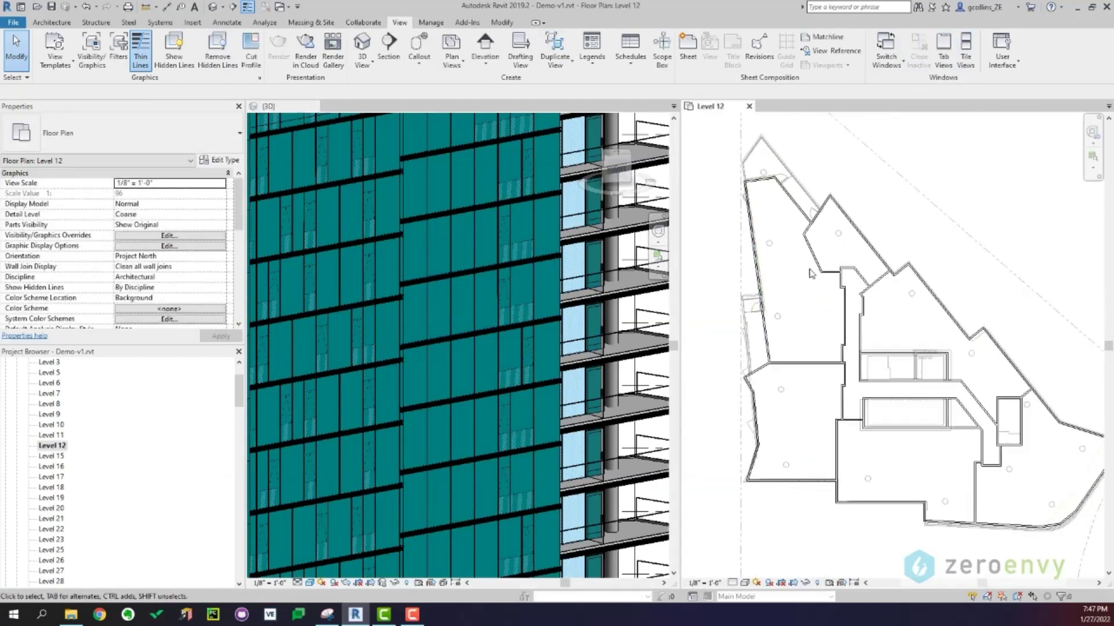
{"action": "scroll", "coordinate": [909, 283], "scroll_direction": "up", "scroll_amount": 2}
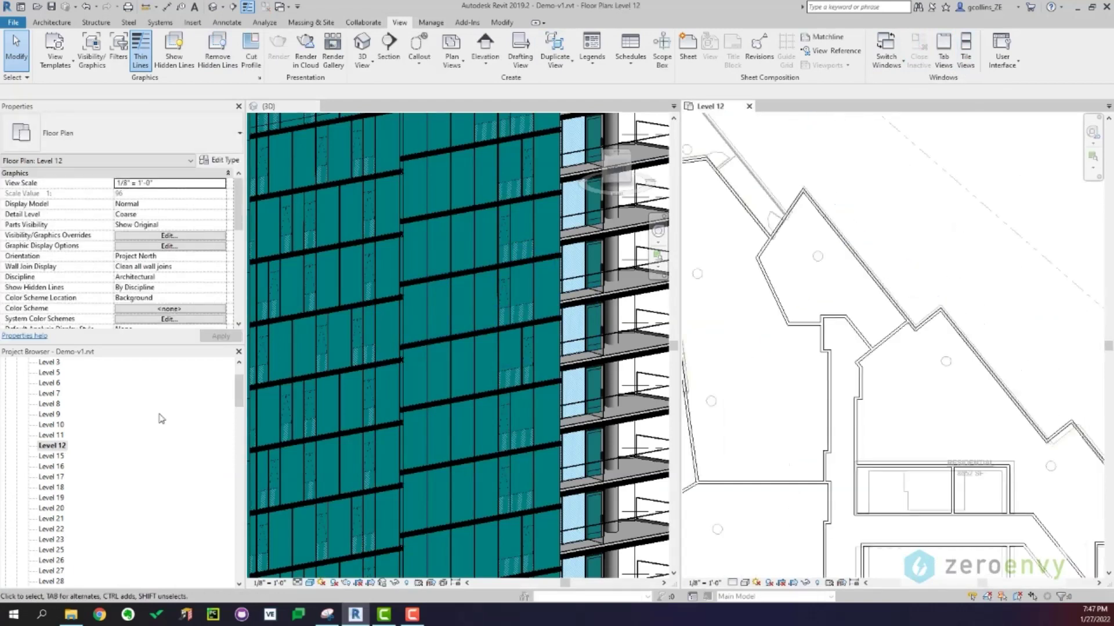
Select the Level 12 exterior wall beside the balconies in the 3D view to locate it in the floor plan
{"action": "middle_click_drag", "start_coordinate": [436, 408], "coordinate": [508, 348], "text": "shift"}
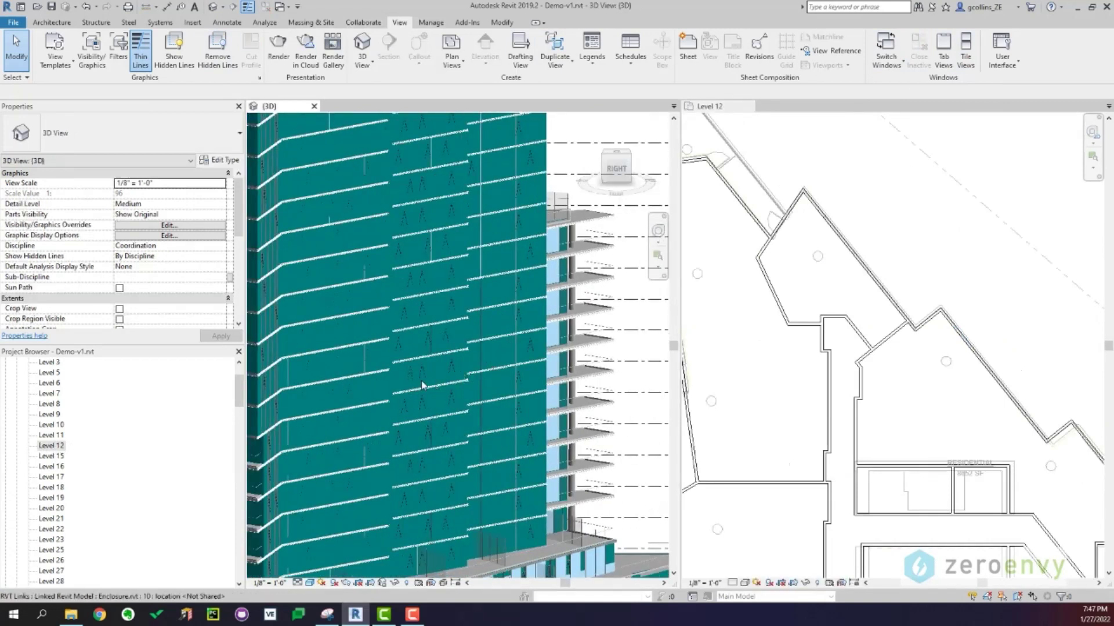
{"action": "middle_click_drag", "start_coordinate": [258, 414], "coordinate": [333, 404], "text": "shift"}
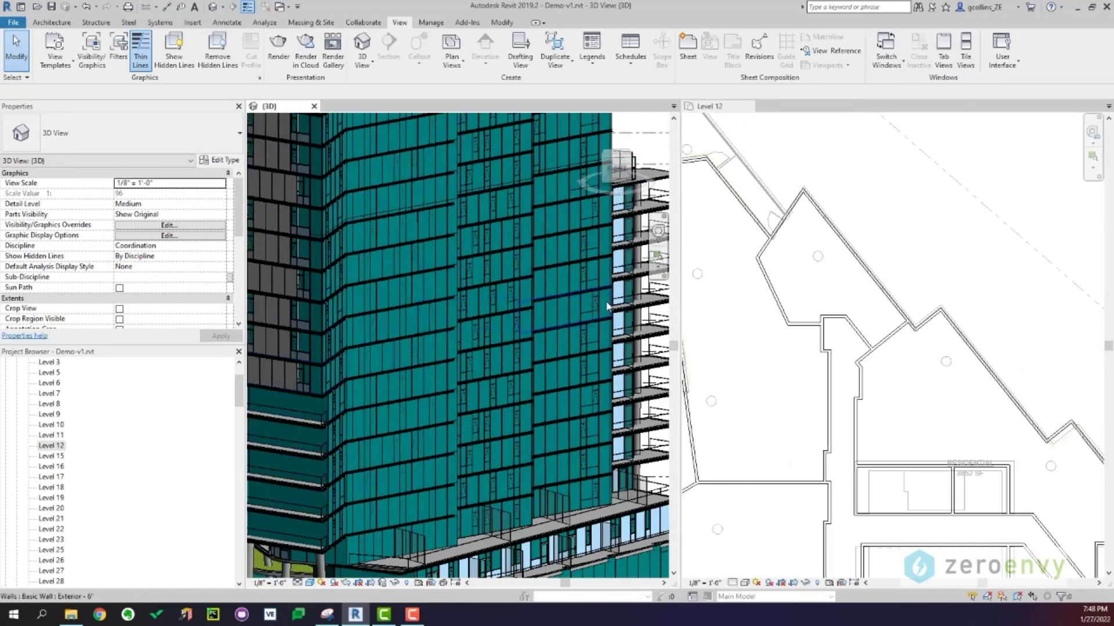
{"action": "scroll", "coordinate": [605, 300], "scroll_direction": "up", "scroll_amount": 5}
{"action": "scroll", "coordinate": [606, 302], "scroll_direction": "up", "scroll_amount": 1}
{"action": "middle_click_drag", "start_coordinate": [606, 301], "coordinate": [471, 308]}
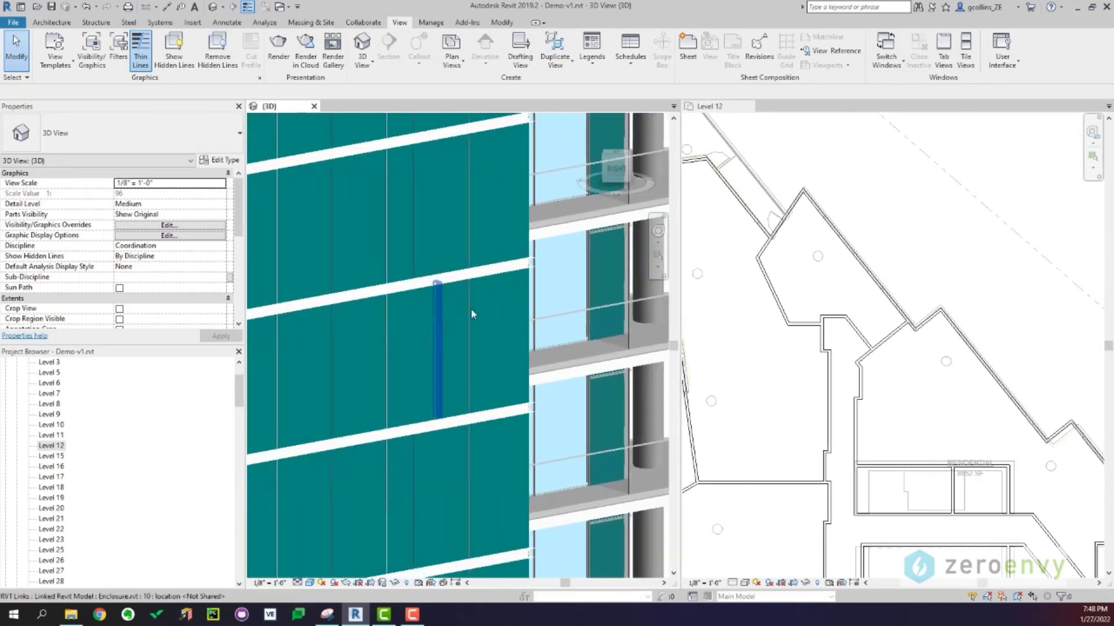
{"action": "scroll", "coordinate": [834, 192], "scroll_direction": "up", "scroll_amount": 3}
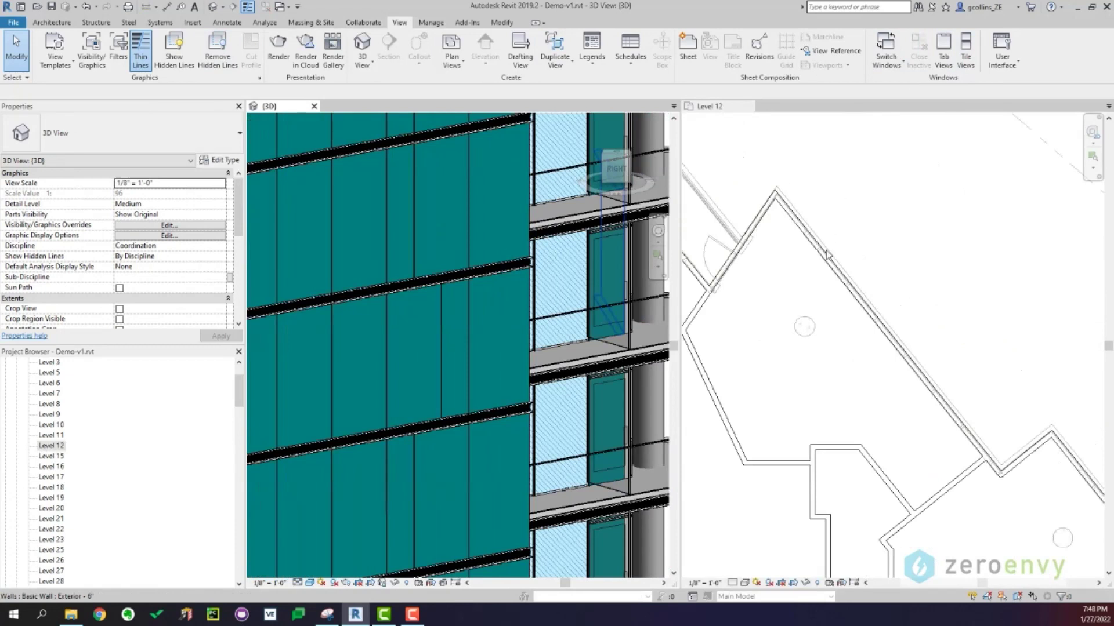
{"action": "left_click", "coordinate": [475, 318]}
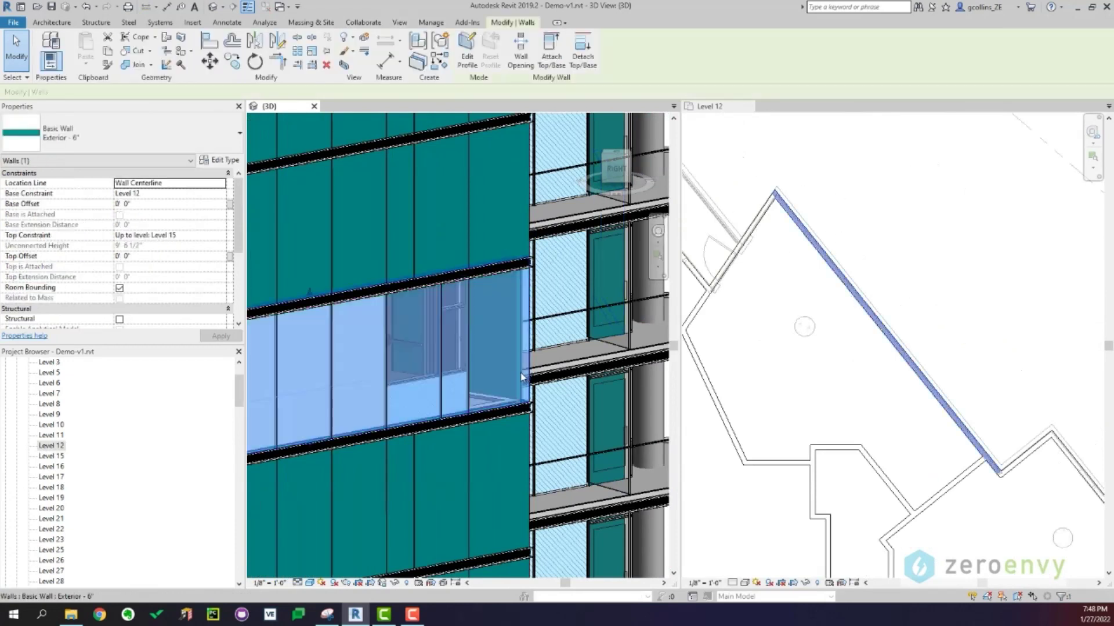
{"action": "scroll", "coordinate": [439, 346], "scroll_direction": "up", "scroll_amount": 1}
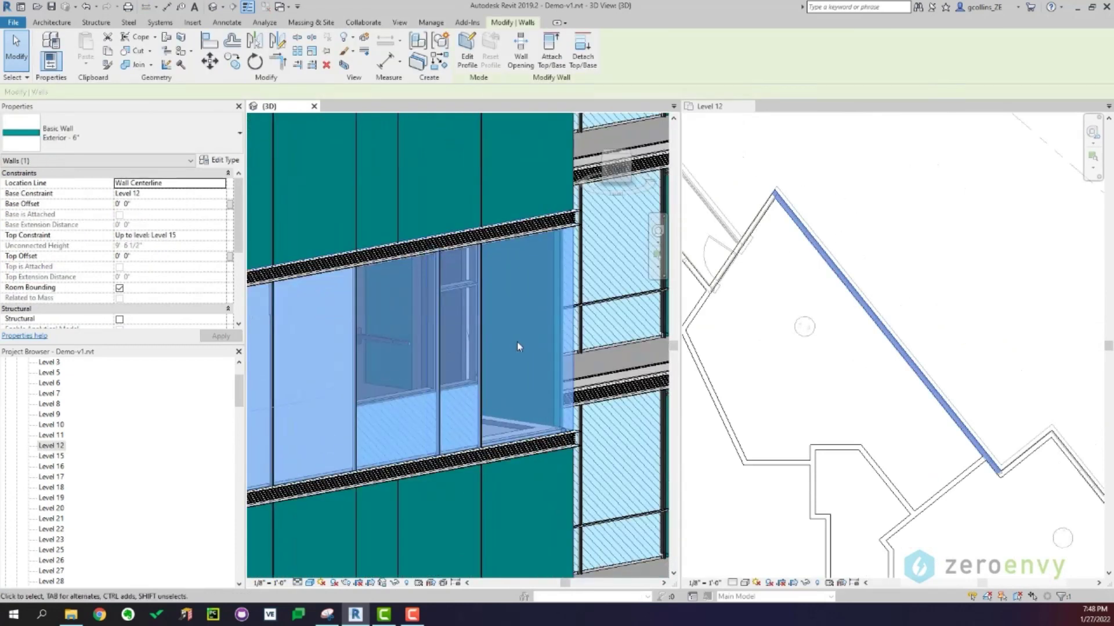
{"action": "scroll", "coordinate": [525, 401], "scroll_direction": "up", "scroll_amount": 1}
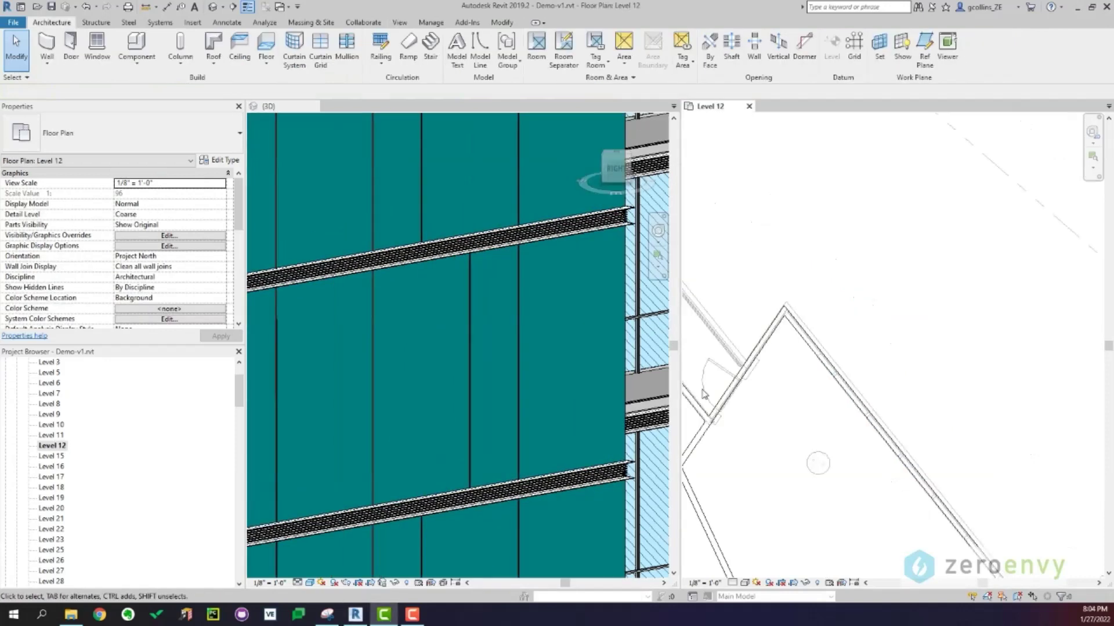
Review the Analytic Construction setting in the type properties of the GL-1-Balcony Door 4 3/4" window type without changing it
{"action": "left_click", "coordinate": [97, 46]}
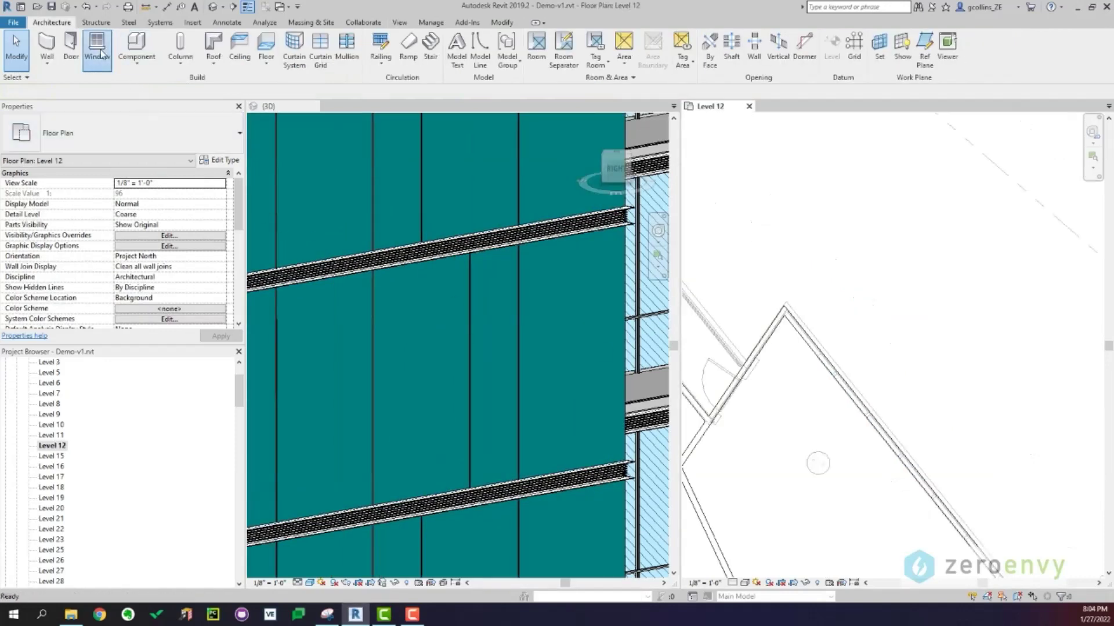
{"action": "left_click", "coordinate": [138, 140]}
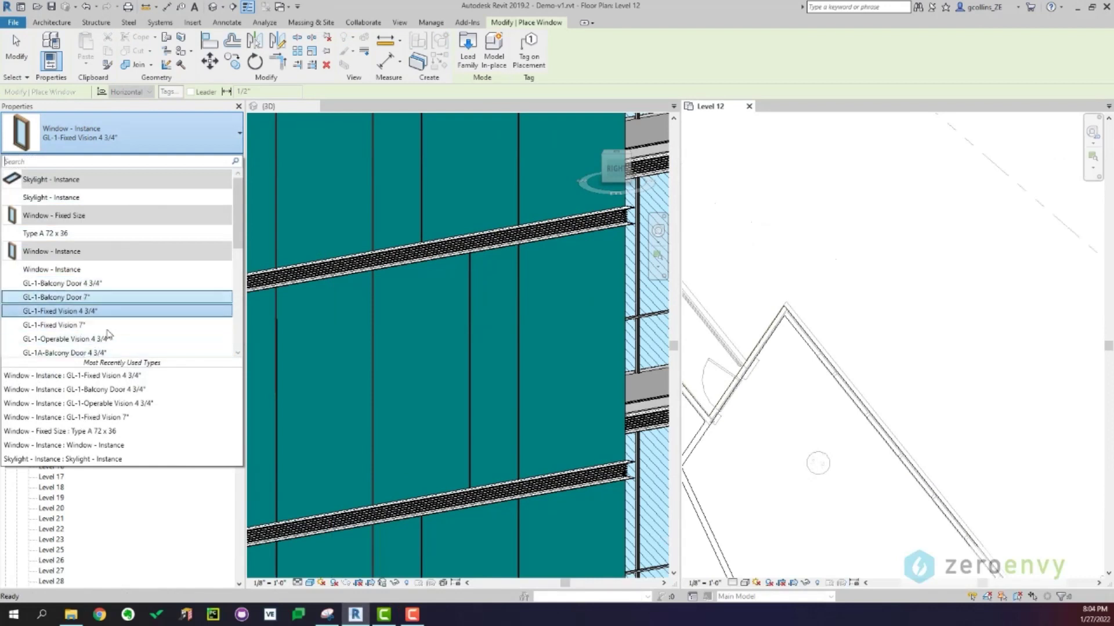
{"action": "scroll", "coordinate": [107, 325], "scroll_direction": "down", "scroll_amount": 1}
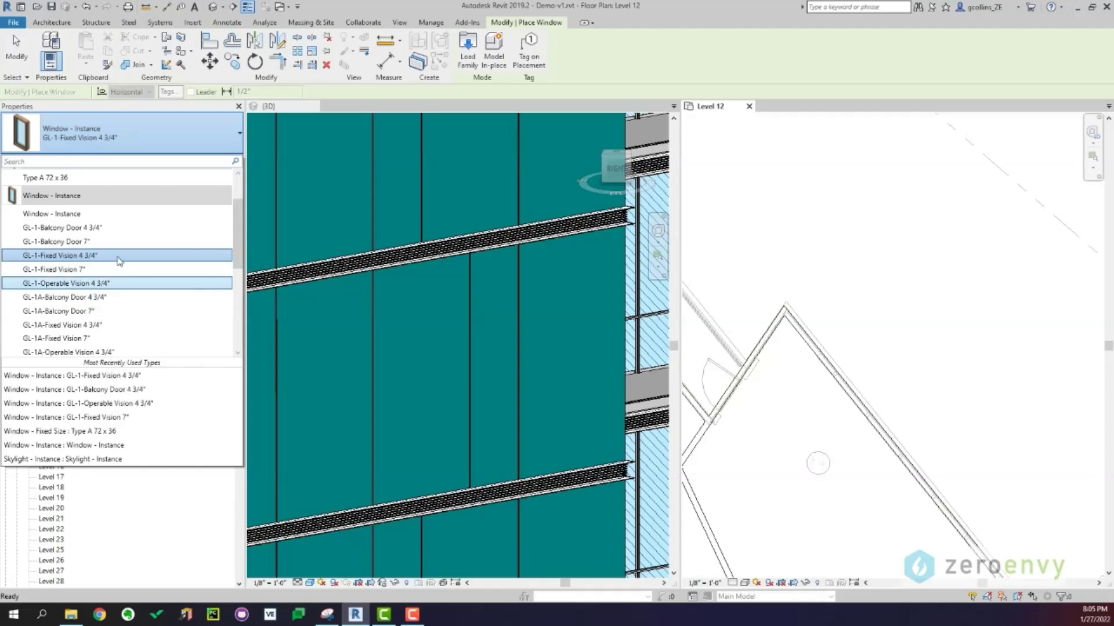
{"action": "left_click", "coordinate": [64, 228]}
{"action": "left_click", "coordinate": [219, 160]}
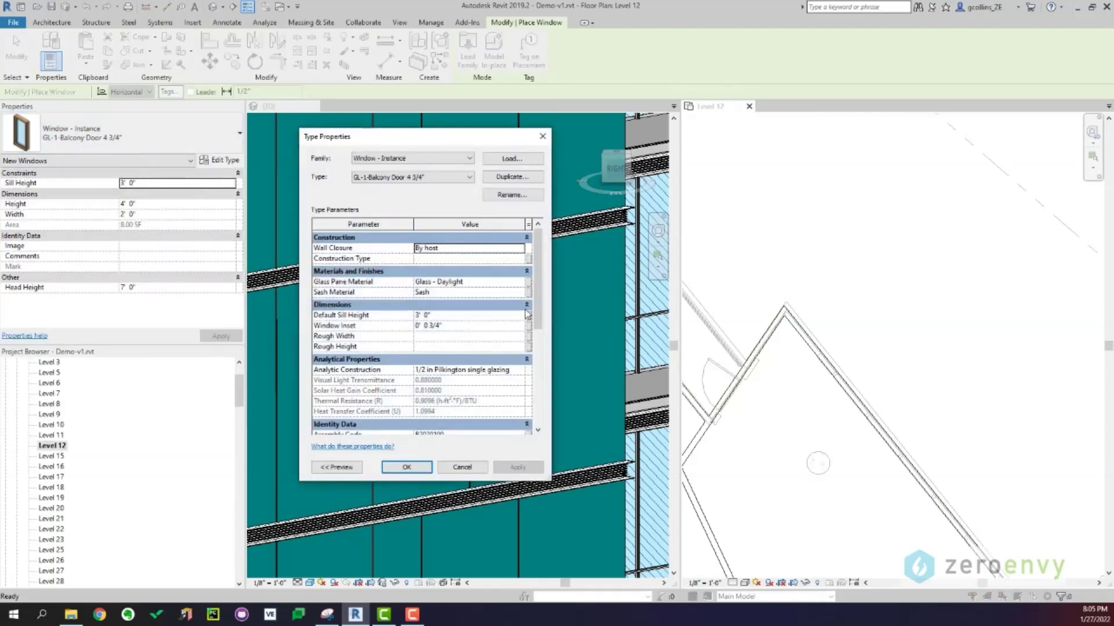
{"action": "scroll", "coordinate": [382, 296], "scroll_direction": "down", "scroll_amount": 3}
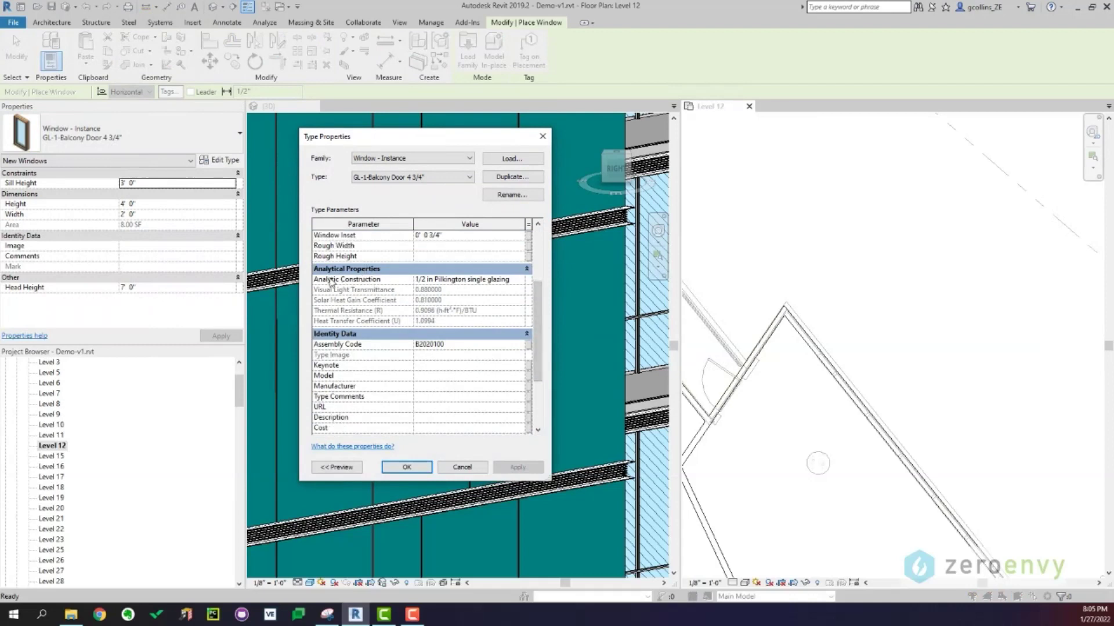
{"action": "left_click", "coordinate": [521, 280]}
{"action": "left_click_drag", "start_coordinate": [645, 296], "coordinate": [645, 310]}
{"action": "left_click", "coordinate": [467, 134]}
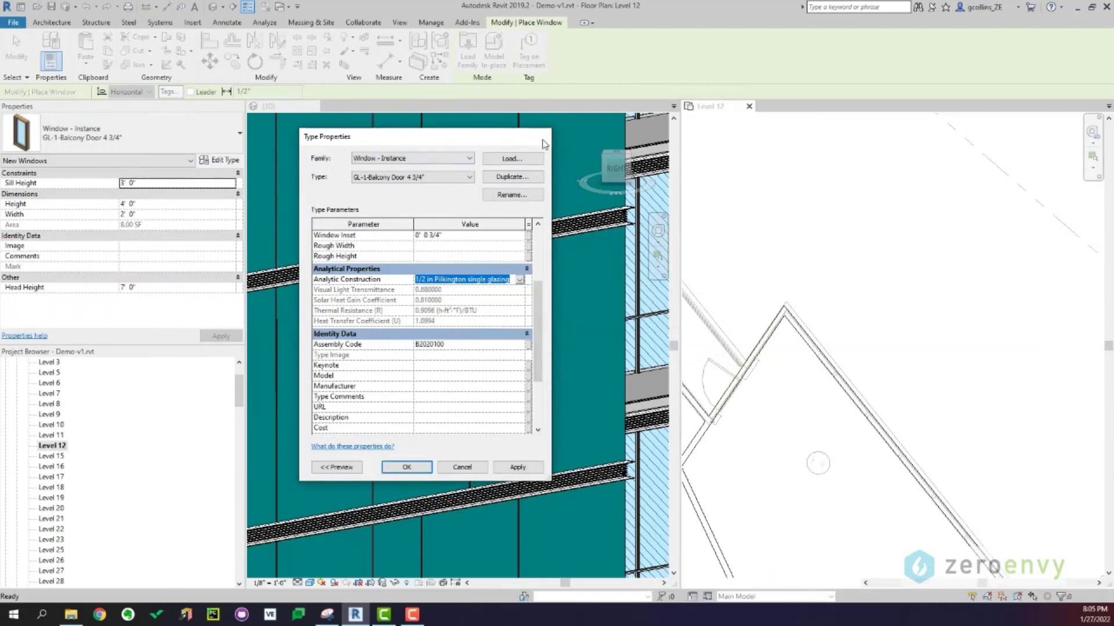
{"action": "left_click", "coordinate": [544, 140]}
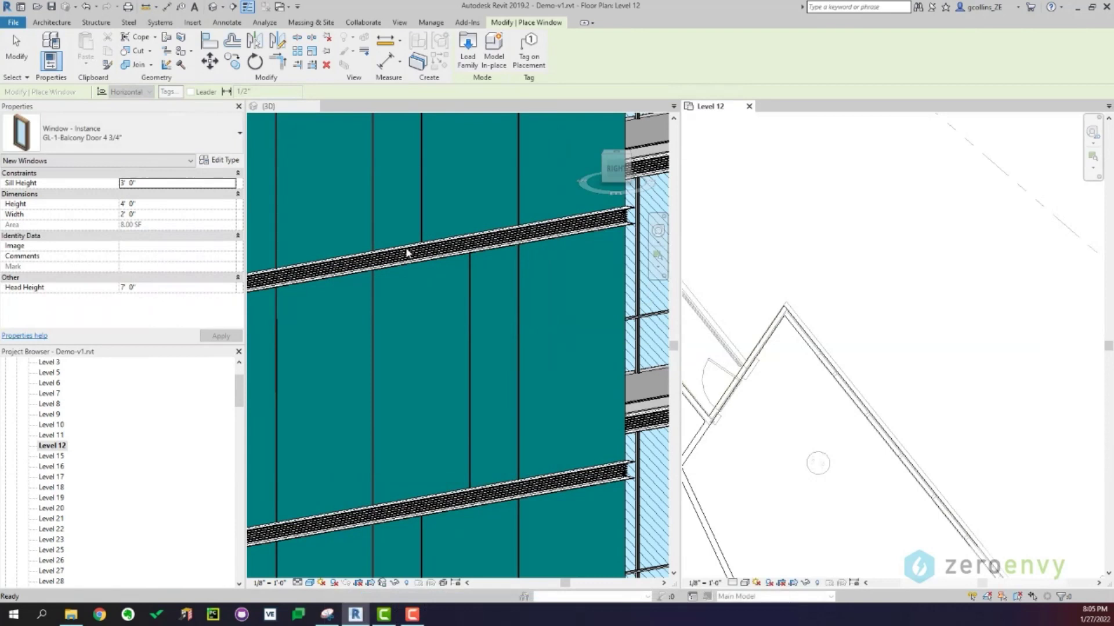
{"action": "key", "text": "Escape"}
{"action": "key", "text": "Escape"}
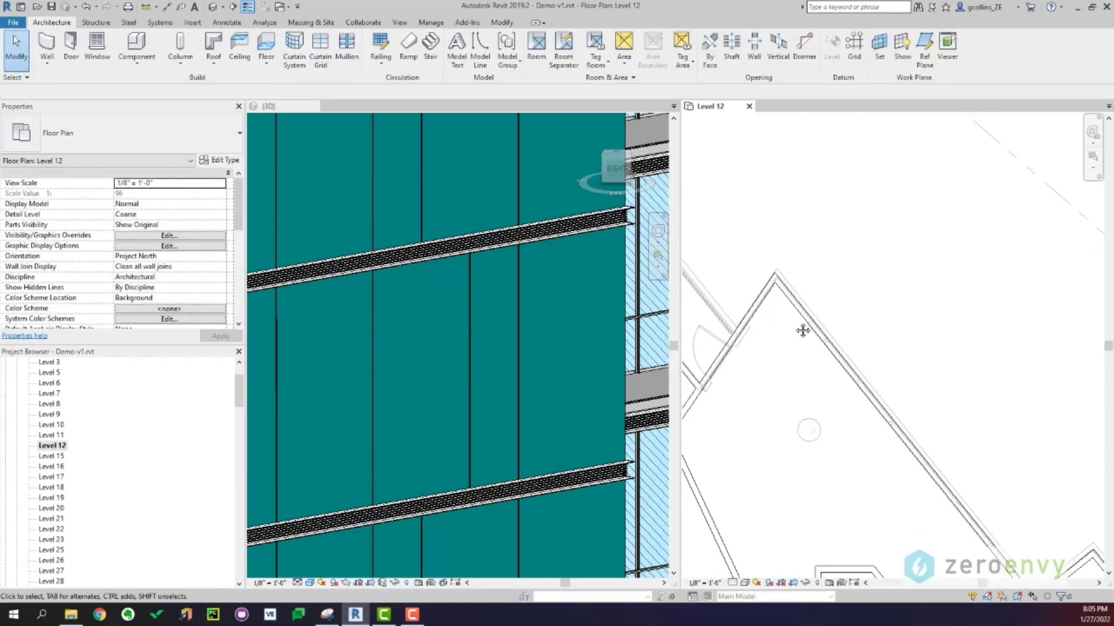
Place a GL-1-Fixed Vision 4 3/4" window in the Level 12 exterior wall, close to its upper corner in the plan
{"action": "left_click", "coordinate": [97, 47]}
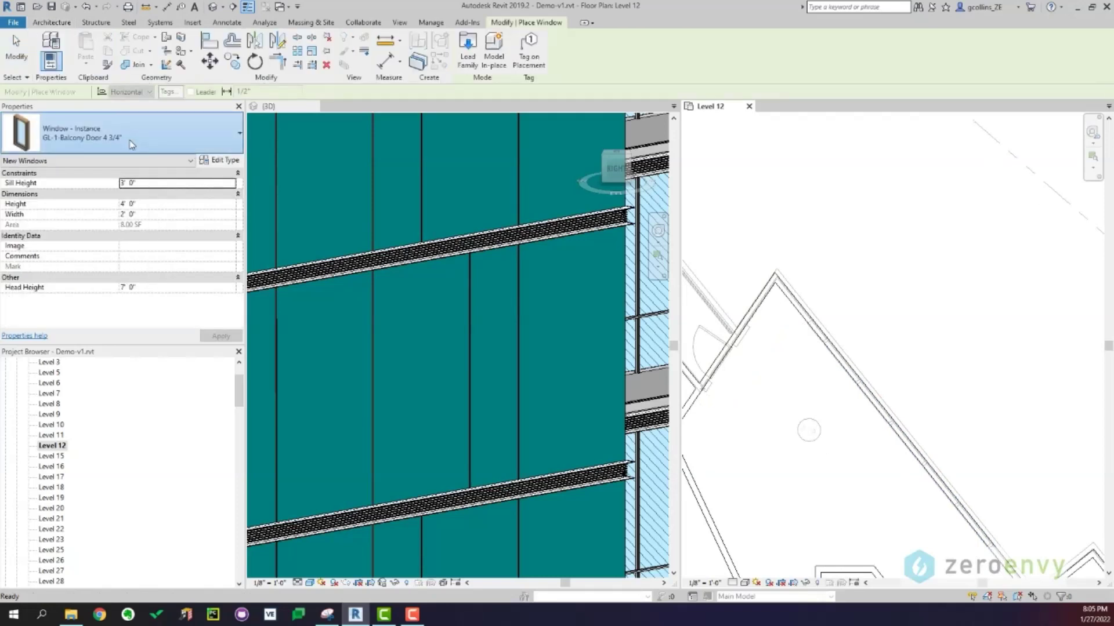
{"action": "left_click", "coordinate": [133, 133]}
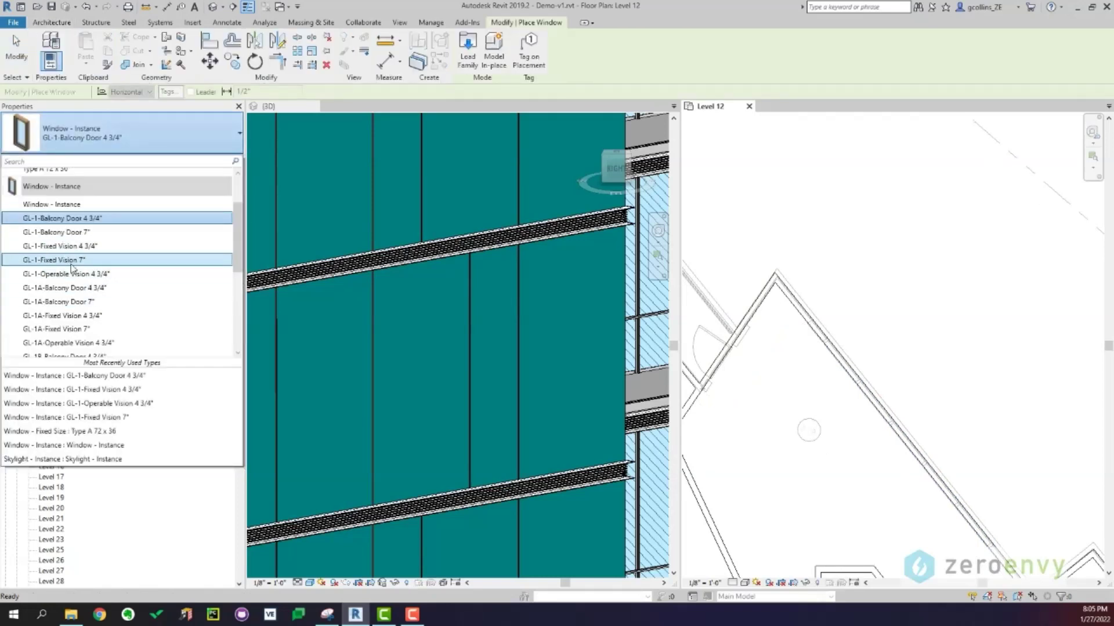
{"action": "left_click", "coordinate": [32, 247]}
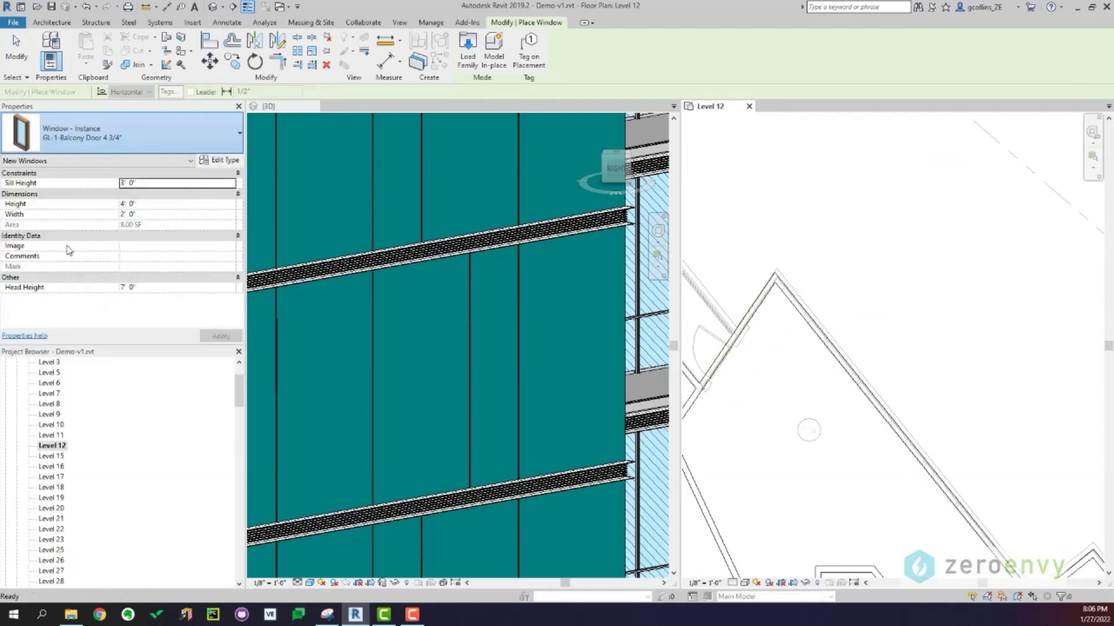
{"action": "scroll", "coordinate": [789, 290], "scroll_direction": "up", "scroll_amount": 2}
{"action": "middle_click_drag", "start_coordinate": [790, 293], "coordinate": [836, 339]}
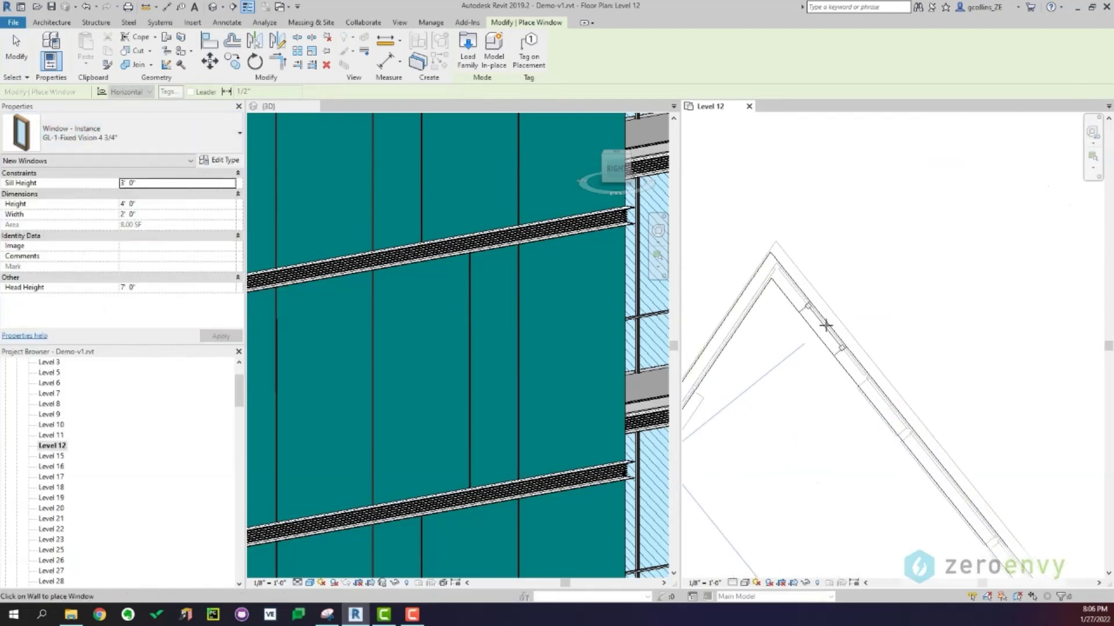
{"action": "scroll", "coordinate": [823, 319], "scroll_direction": "up", "scroll_amount": 1}
{"action": "scroll", "coordinate": [830, 325], "scroll_direction": "up", "scroll_amount": 2}
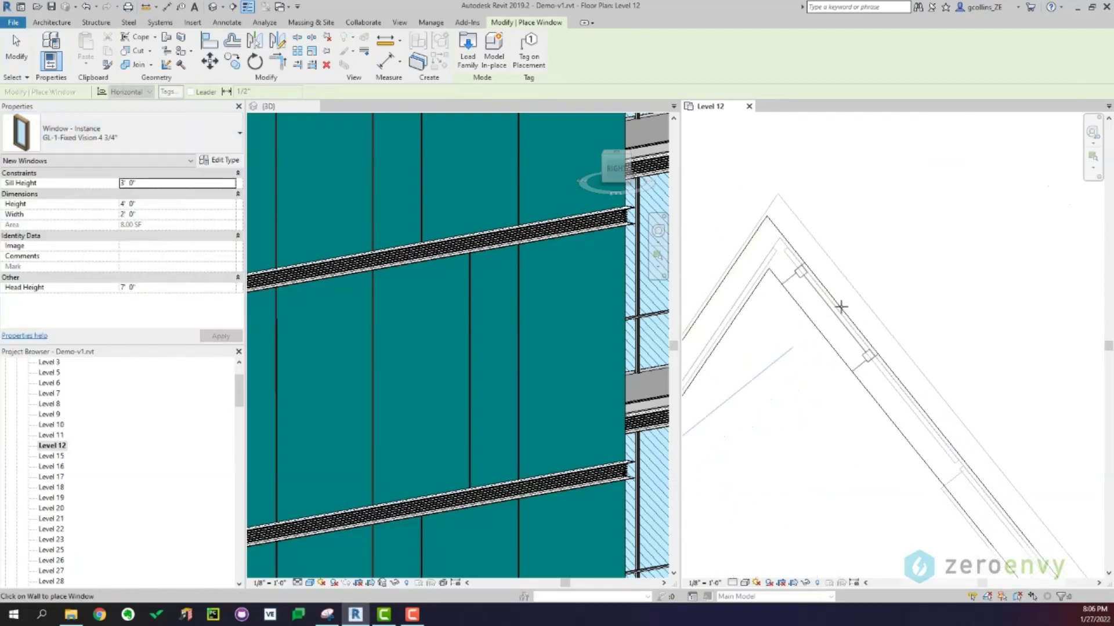
{"action": "left_click", "coordinate": [871, 354]}
{"action": "scroll", "coordinate": [745, 331], "scroll_direction": "down", "scroll_amount": 3}
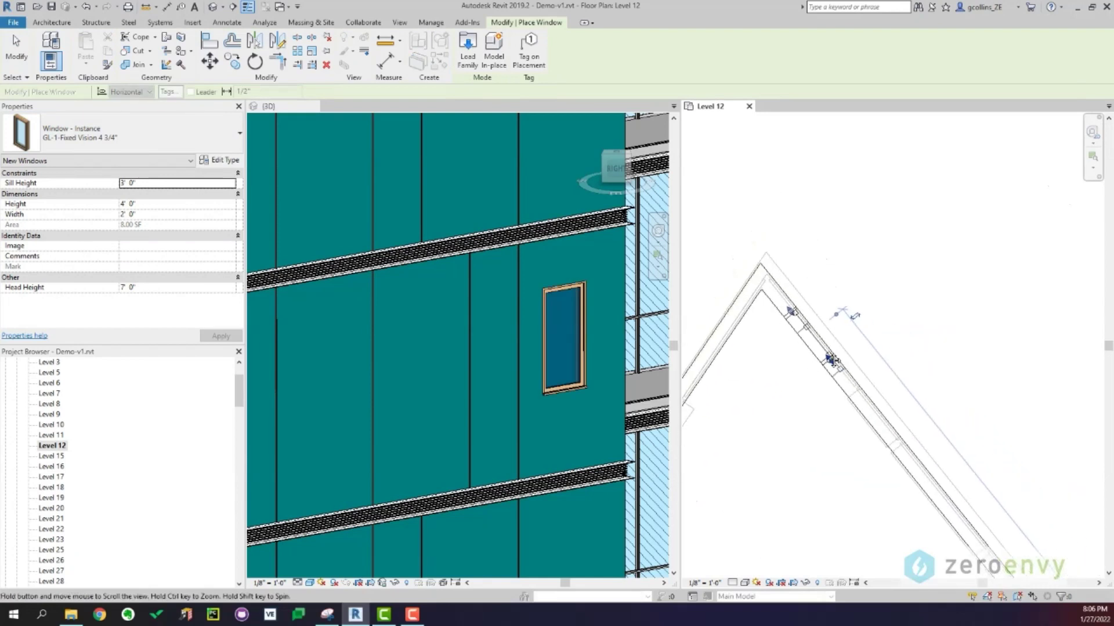
{"action": "left_click", "coordinate": [737, 341]}
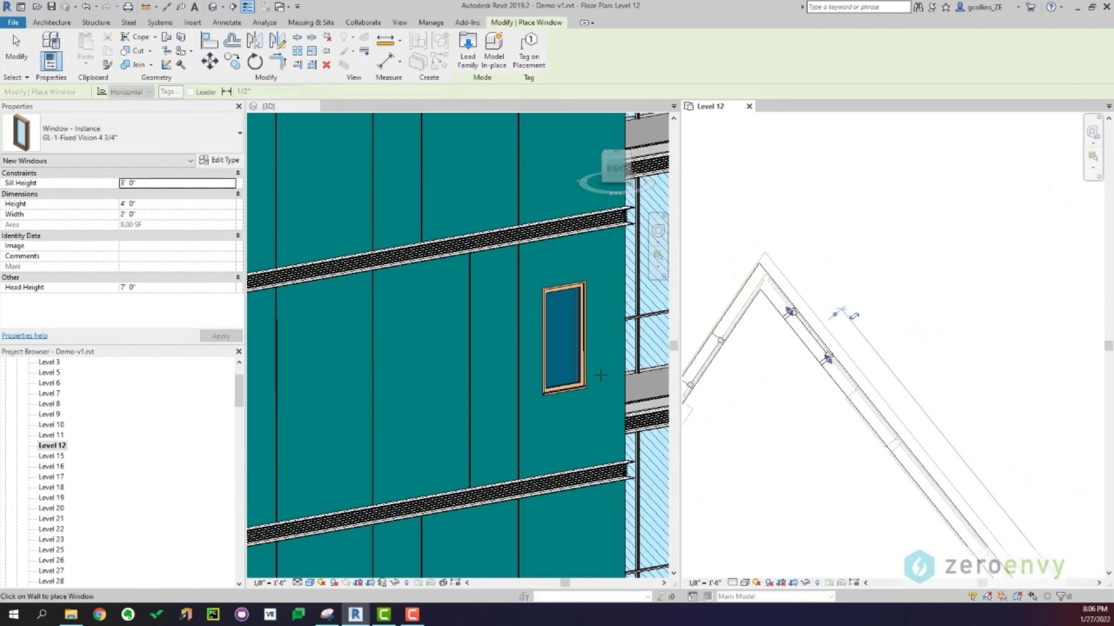
{"action": "middle_click_drag", "start_coordinate": [847, 360], "coordinate": [820, 356]}
{"action": "key", "text": "Escape"}
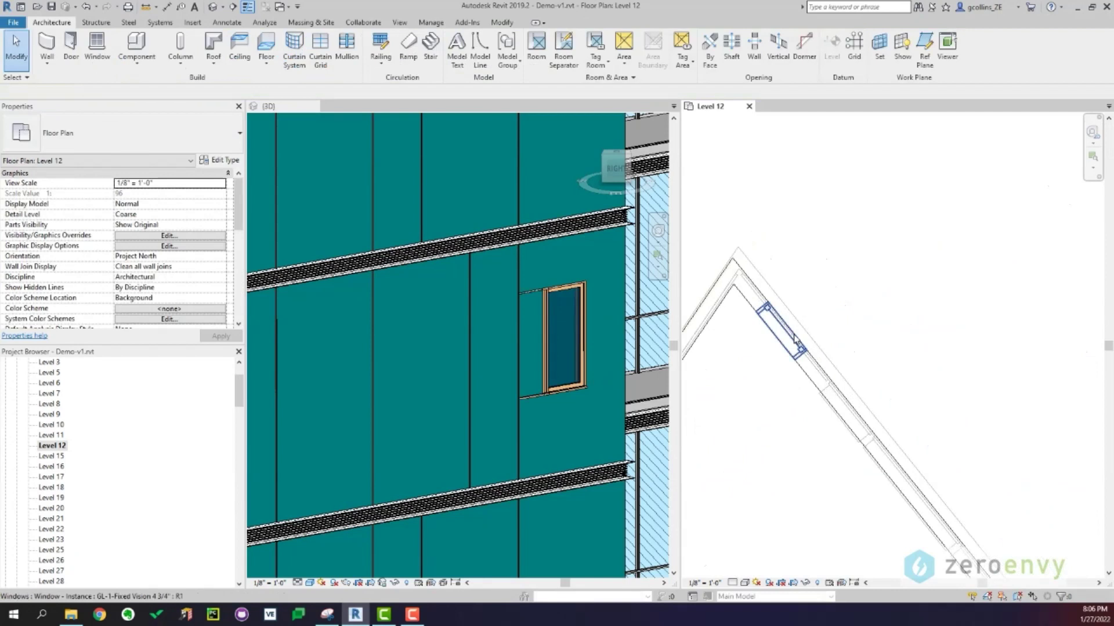
Stretch the fixed vision window from the wall corner to the linked window's far edge, about 4' 10 1/4" wide
{"action": "left_click", "coordinate": [764, 308]}
{"action": "left_click_drag", "start_coordinate": [764, 307], "coordinate": [731, 267]}
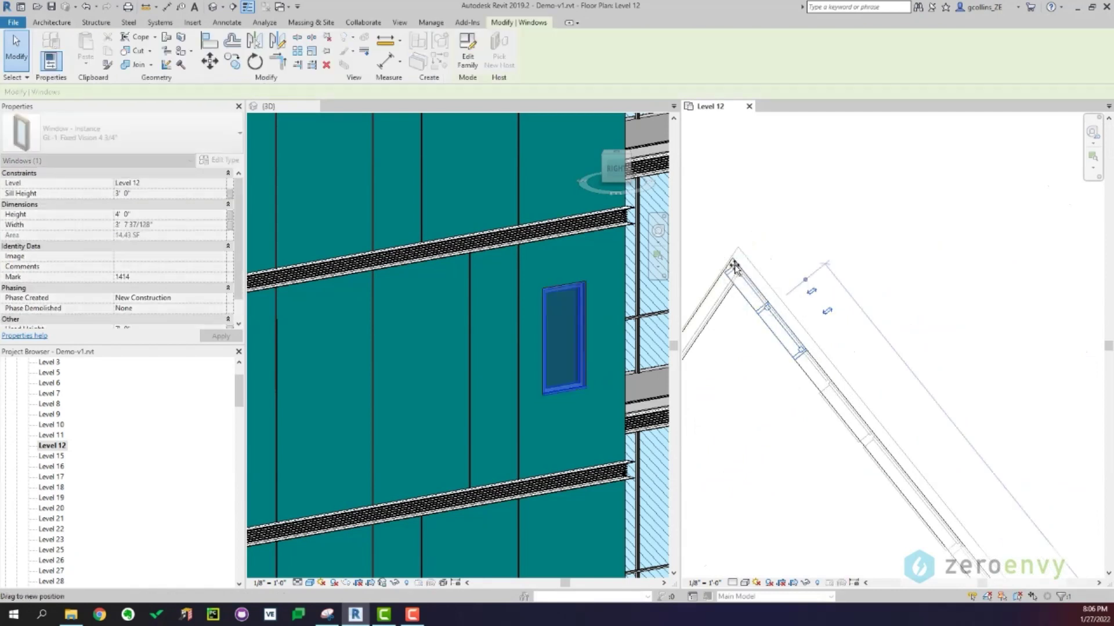
{"action": "left_click_drag", "start_coordinate": [801, 355], "coordinate": [864, 440]}
{"action": "left_click_drag", "start_coordinate": [830, 383], "coordinate": [825, 384]}
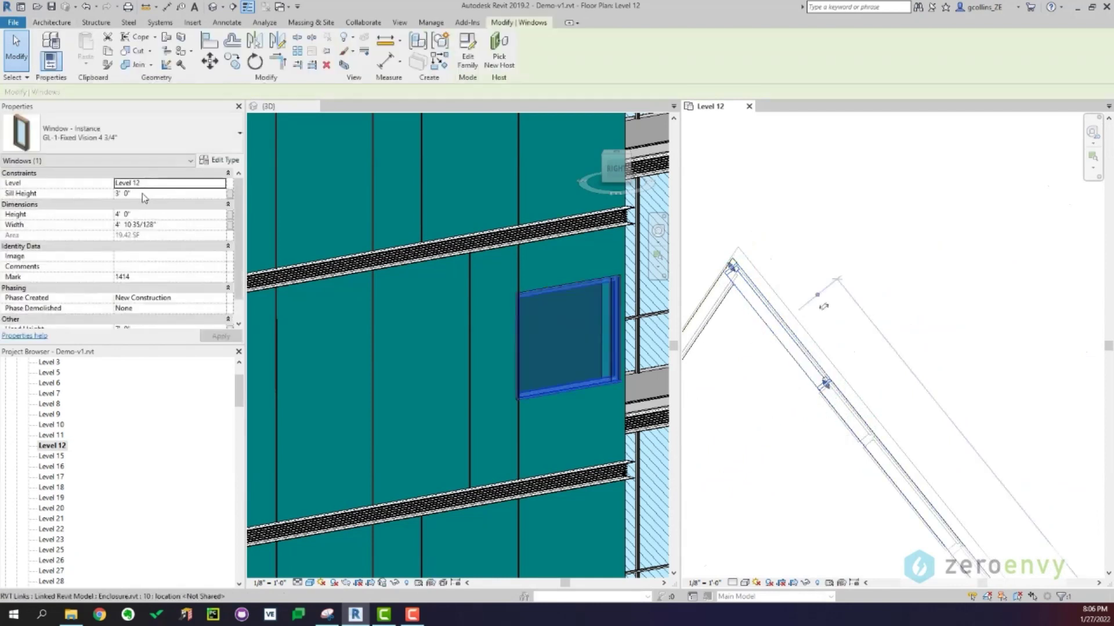
Set the corner fixed vision window's height to 9' 0" and its sill height to 0' 0"
{"action": "left_click", "coordinate": [145, 215]}
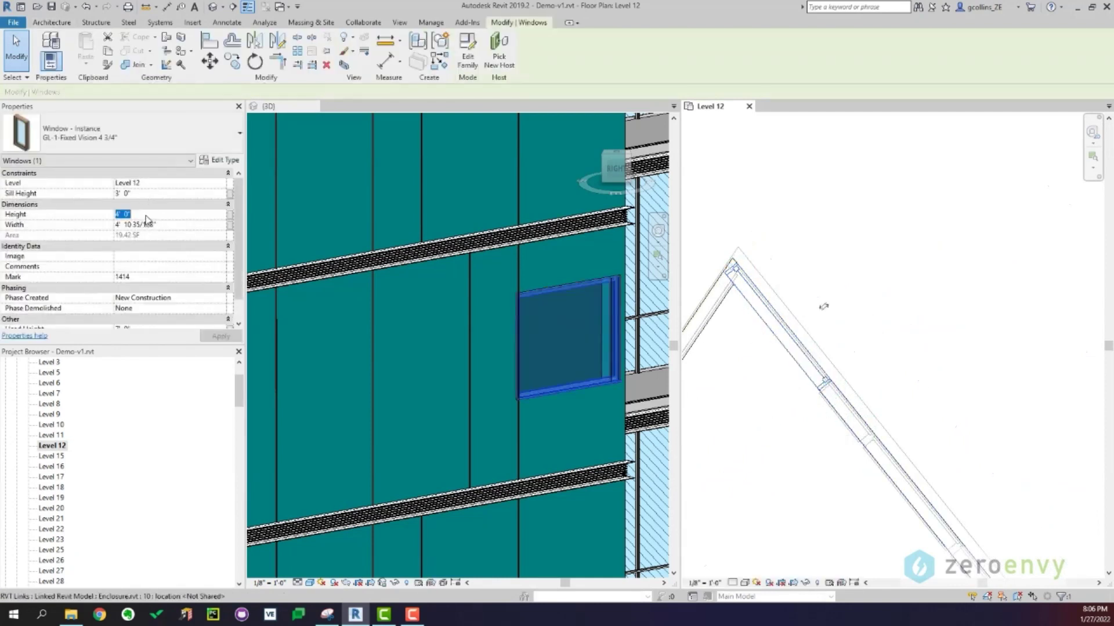
{"action": "type", "text": "9"}
{"action": "left_click", "coordinate": [147, 193]}
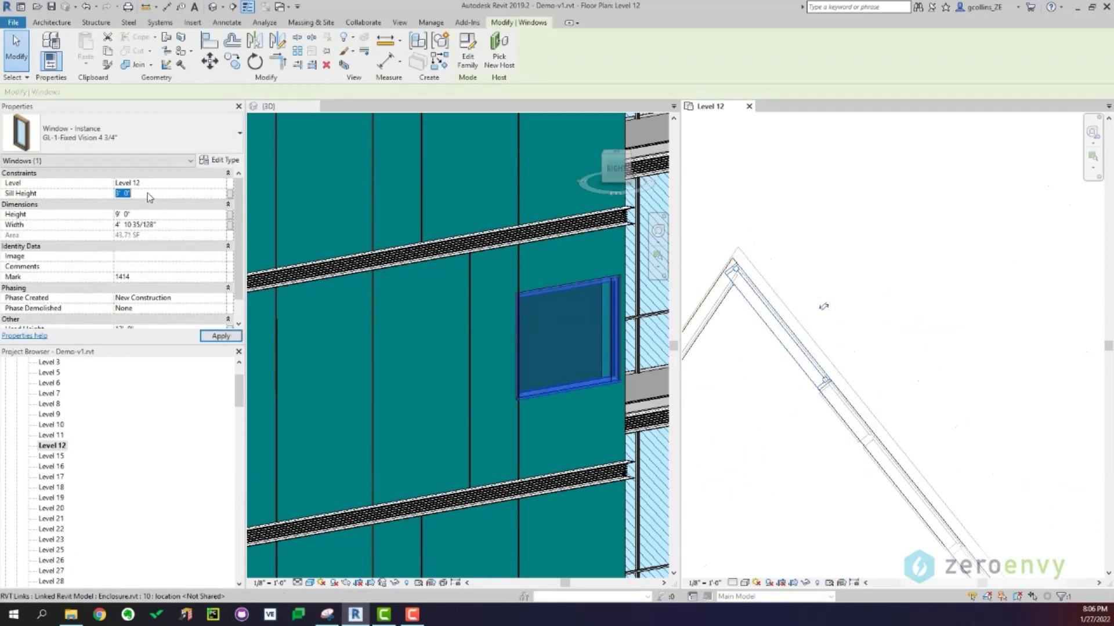
{"action": "type", "text": "0"}
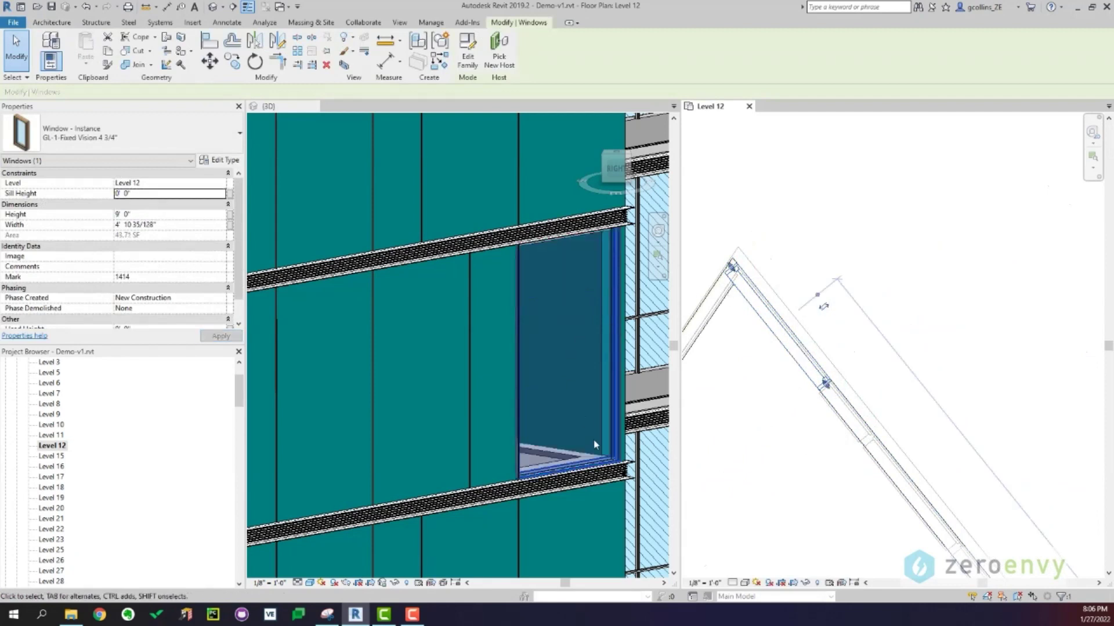
{"action": "left_click", "coordinate": [878, 275]}
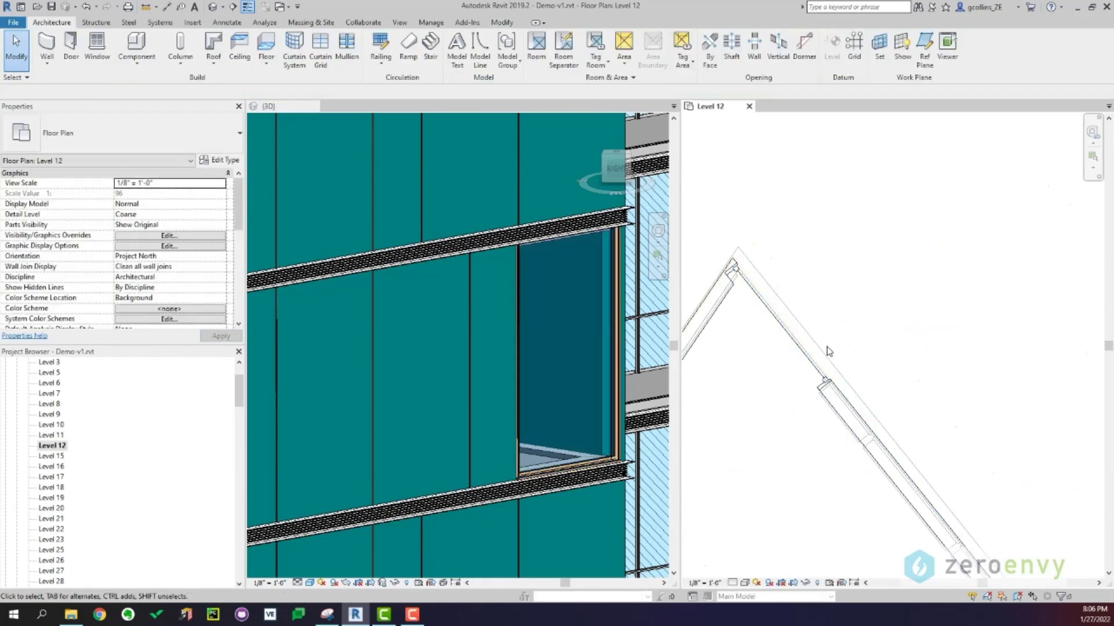
{"action": "left_click", "coordinate": [806, 367]}
{"action": "key", "text": "Escape"}
Place a GL-1-Operable Vision 4 3/4" window in the Level 12 exterior wall, beside the corner fixed window
{"action": "left_click", "coordinate": [97, 48]}
{"action": "left_click", "coordinate": [105, 133]}
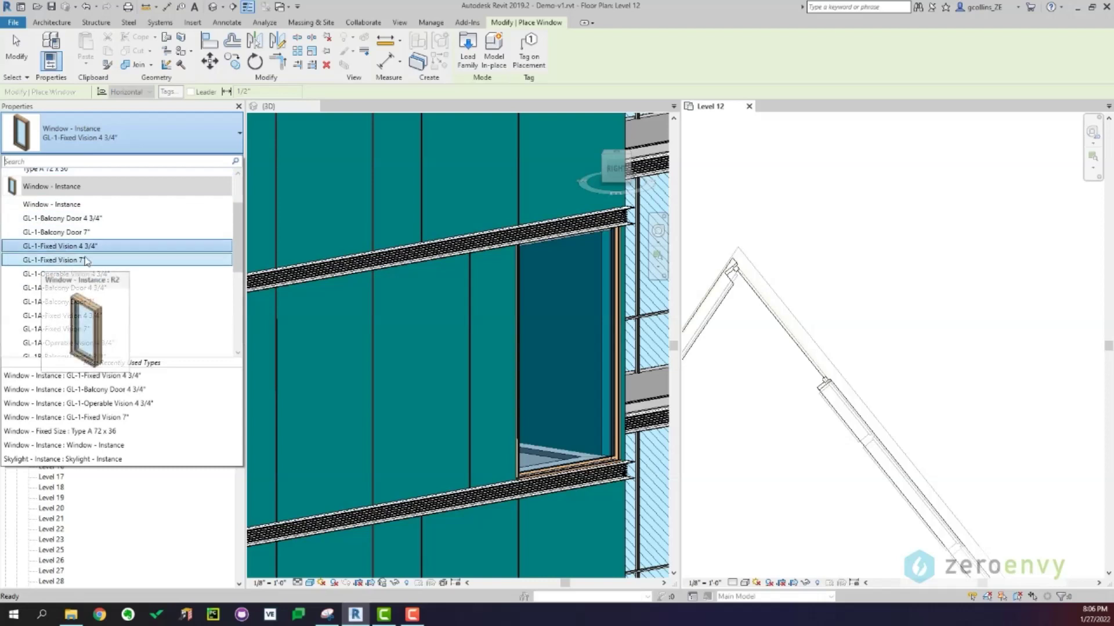
{"action": "left_click", "coordinate": [78, 275]}
{"action": "middle_click_drag", "start_coordinate": [898, 427], "coordinate": [852, 406]}
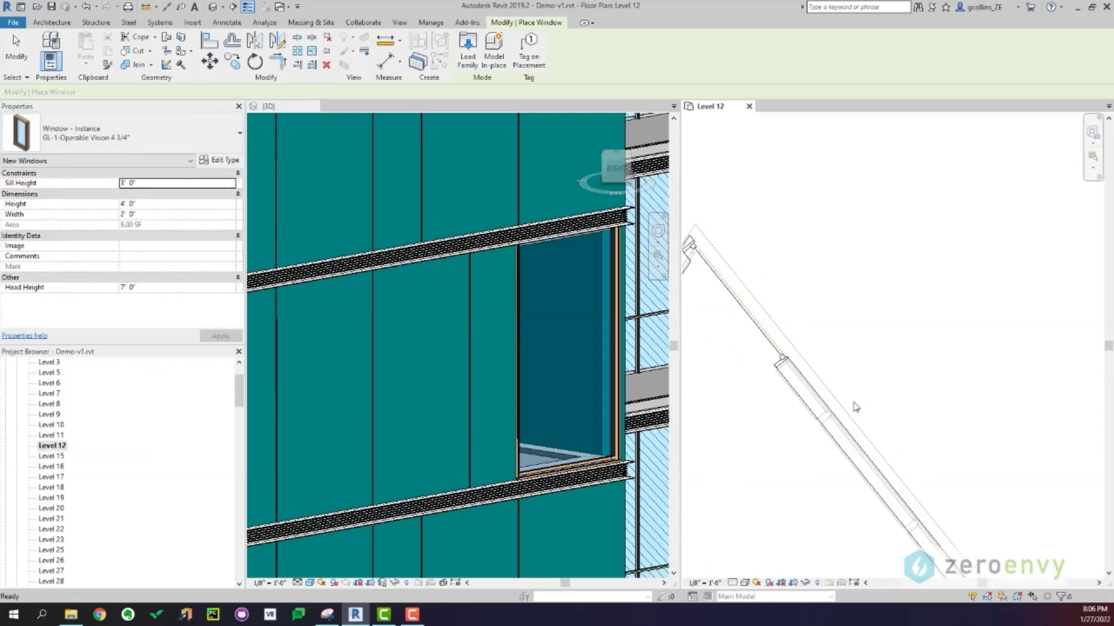
{"action": "key", "text": "Escape"}
{"action": "key", "text": "Escape"}
{"action": "left_click", "coordinate": [97, 46]}
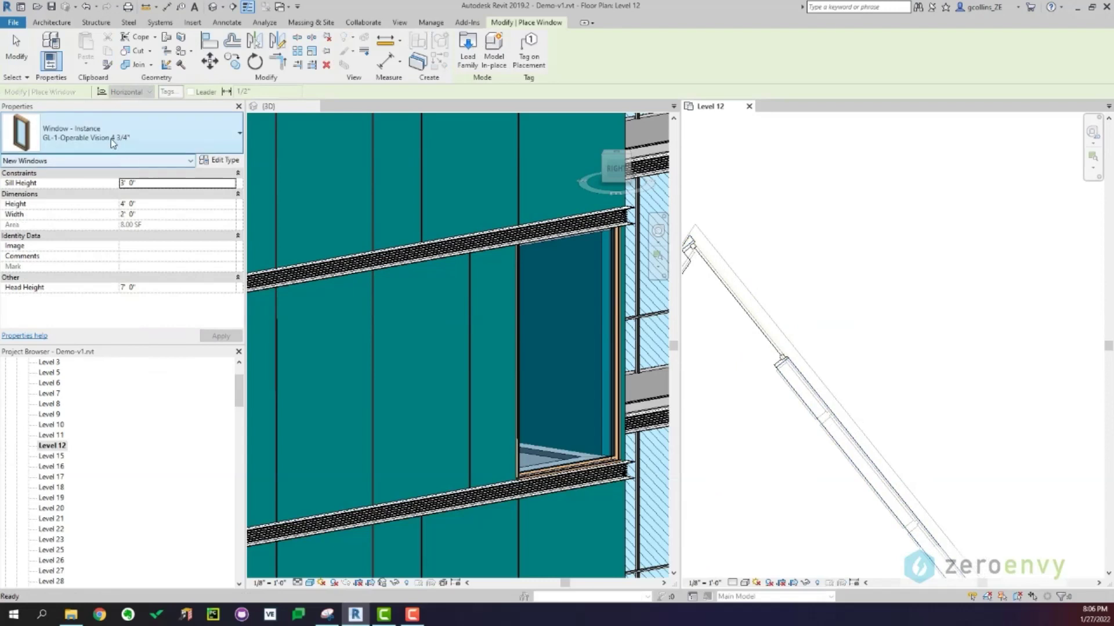
{"action": "scroll", "coordinate": [812, 370], "scroll_direction": "up", "scroll_amount": 2}
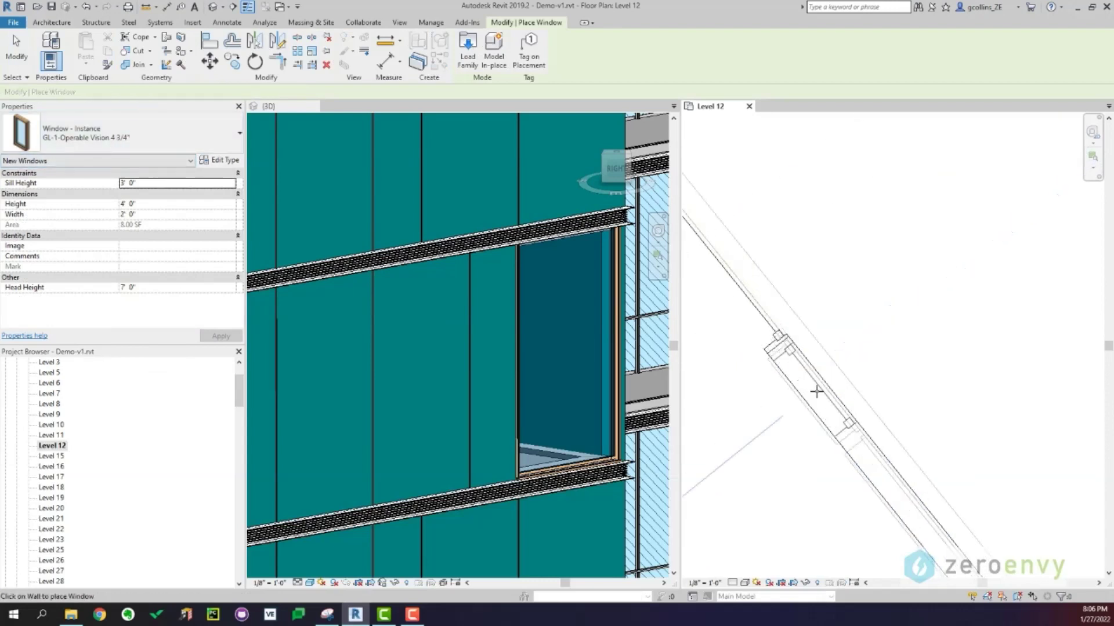
{"action": "left_click", "coordinate": [814, 382]}
{"action": "key", "text": "Escape"}
{"action": "key", "text": "Escape"}
Stretch the operable window's far end to match the linked opening, about 2' 2" wide
{"action": "left_click", "coordinate": [795, 351]}
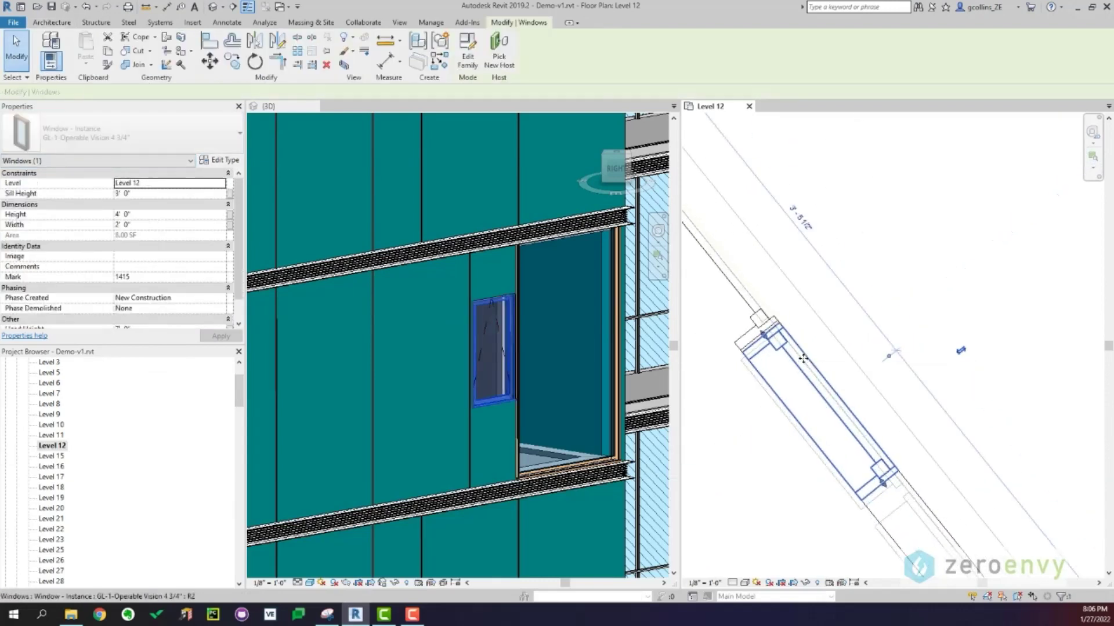
{"action": "scroll", "coordinate": [795, 351], "scroll_direction": "up", "scroll_amount": 2}
{"action": "scroll", "coordinate": [798, 360], "scroll_direction": "down", "scroll_amount": 3}
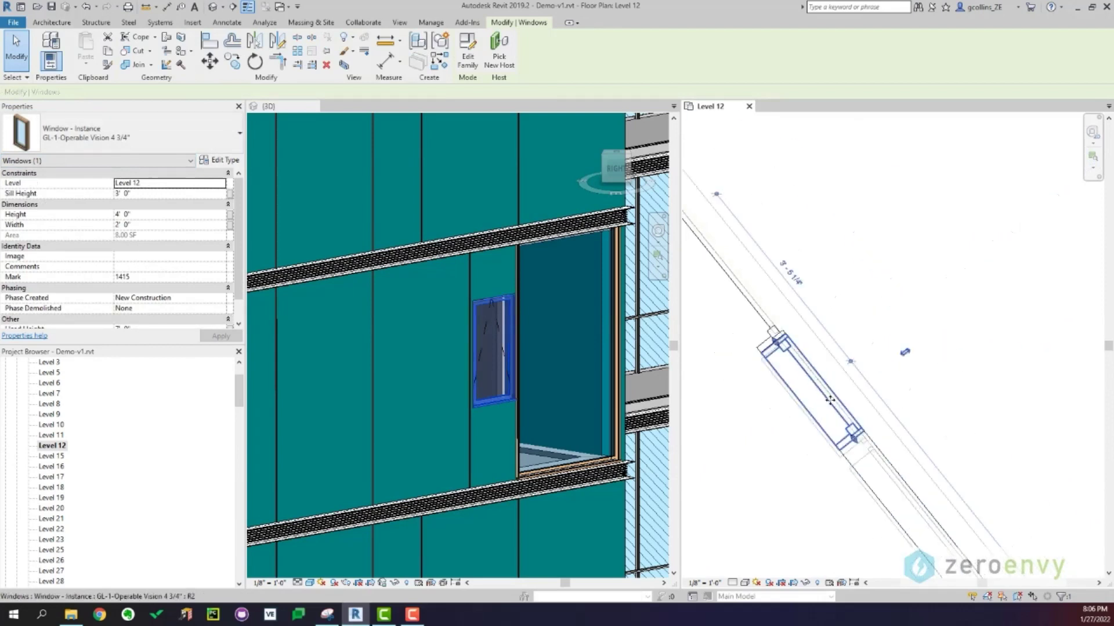
{"action": "left_click_drag", "start_coordinate": [855, 441], "coordinate": [861, 448]}
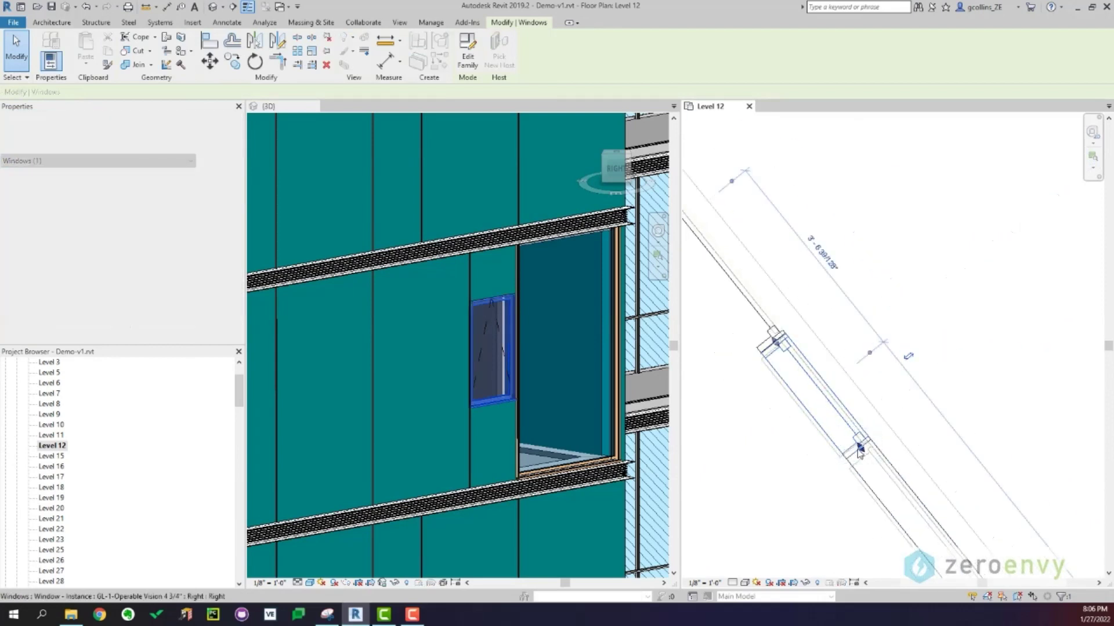
{"action": "key", "text": "Escape"}
Set the operable vision window's height to 6' 0"
{"action": "left_click", "coordinate": [838, 425]}
{"action": "left_click", "coordinate": [181, 194]}
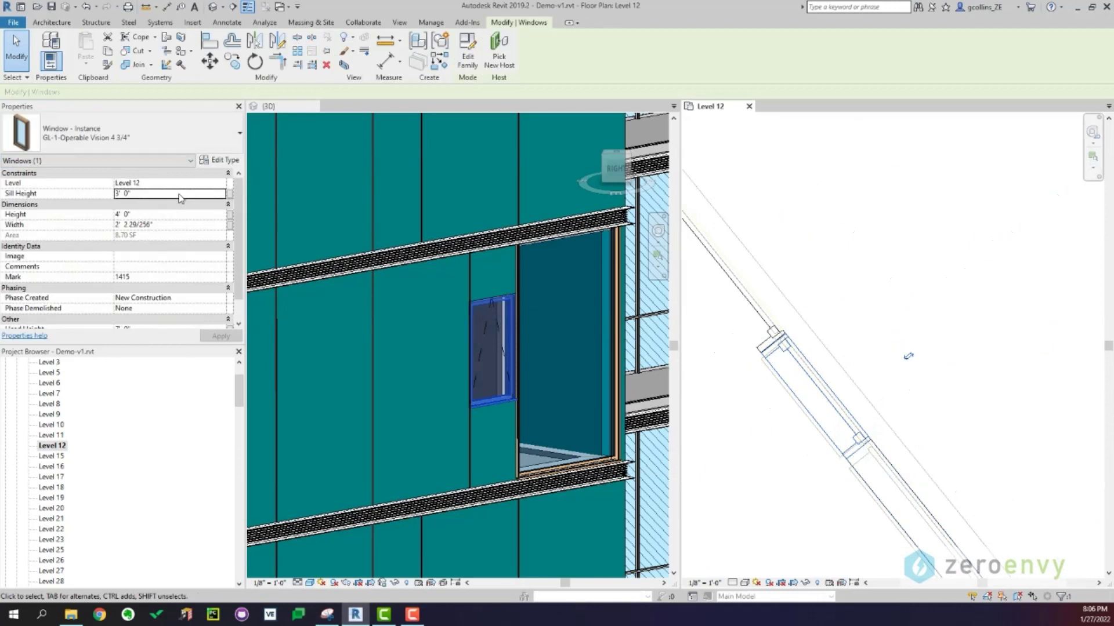
{"action": "left_click", "coordinate": [153, 216]}
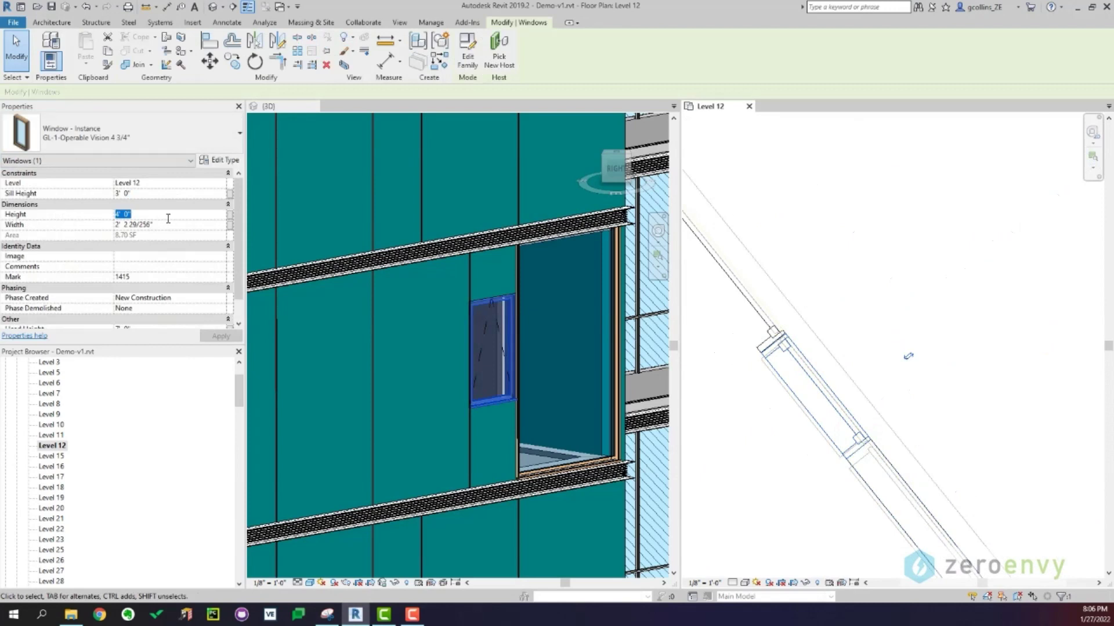
{"action": "type", "text": "6"}
{"action": "key", "text": "Return"}
{"action": "key", "text": "Escape"}
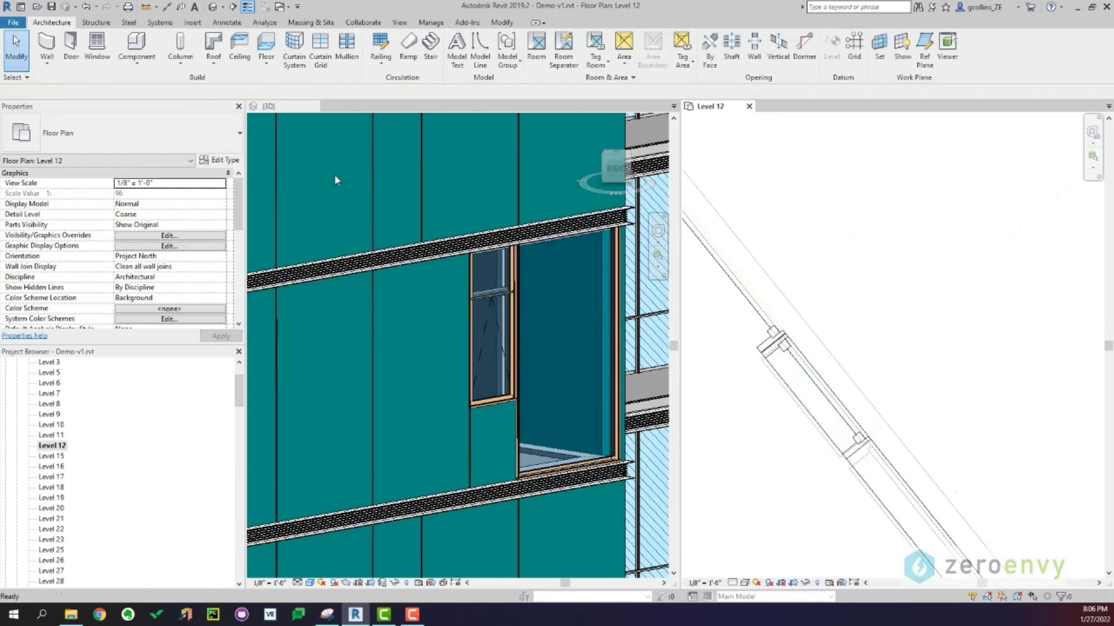
Copy the operable window along the wall into the adjacent opening and stretch the copy to about 4' 6 5/16" wide
{"action": "left_click", "coordinate": [96, 47]}
{"action": "key", "text": "Escape"}
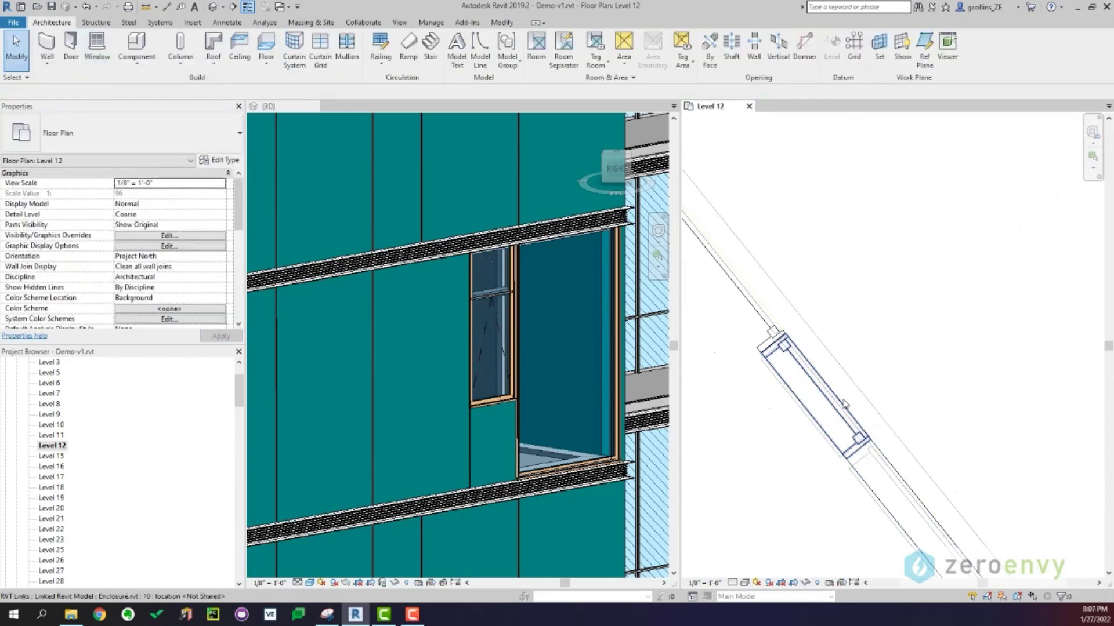
{"action": "left_click", "coordinate": [791, 326]}
{"action": "left_click_drag", "start_coordinate": [791, 326], "coordinate": [935, 524], "text": "ctrl"}
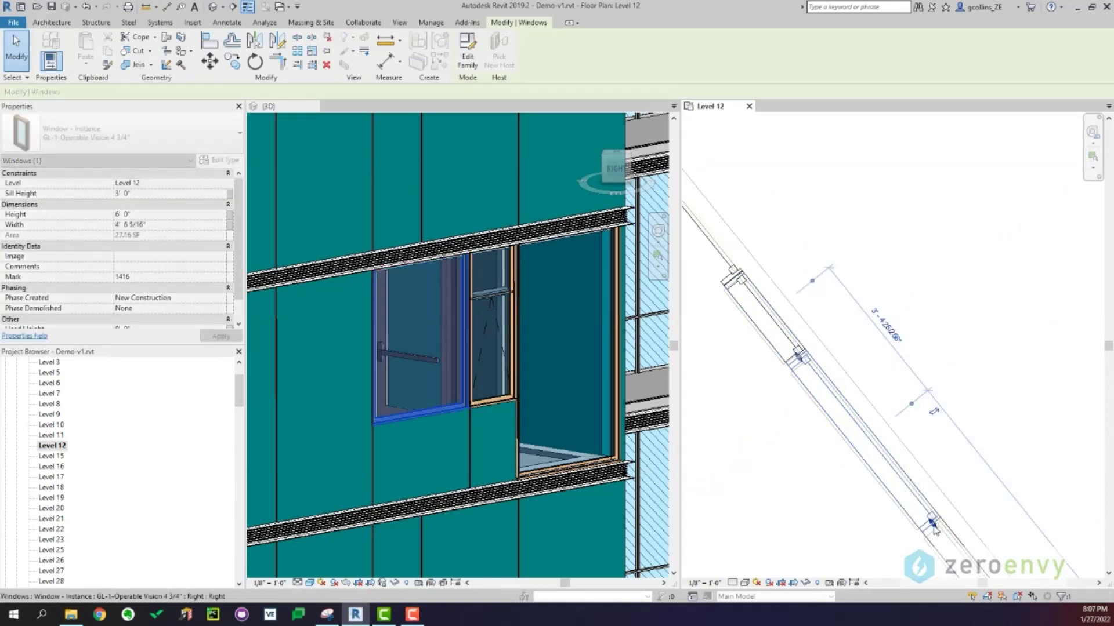
{"action": "key", "text": "Escape"}
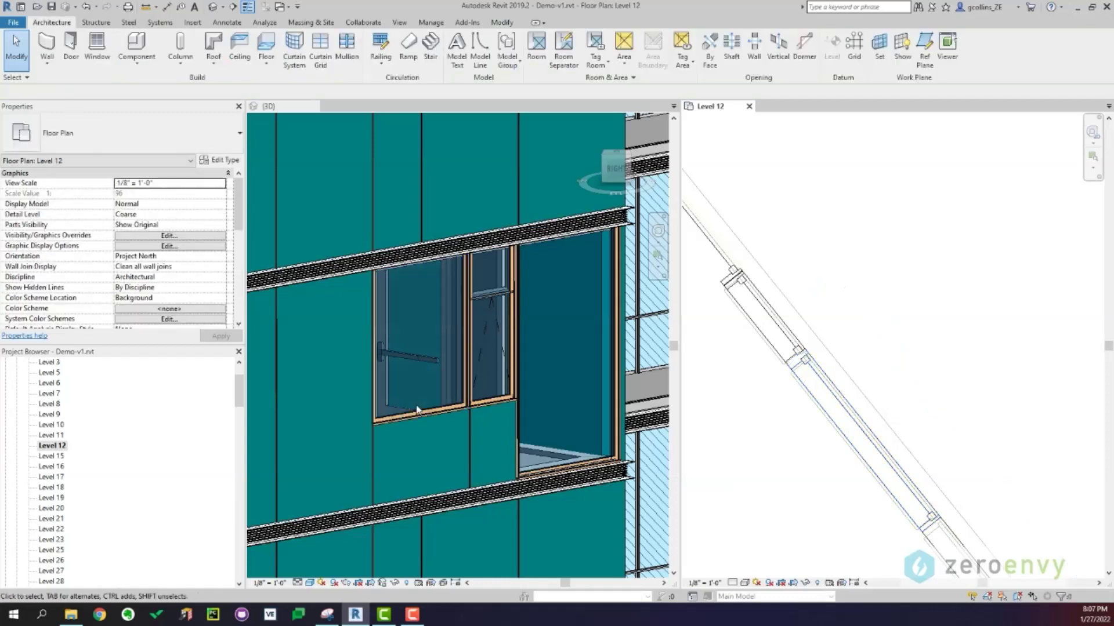
Change the copied wider window's type to GL-1-Fixed Vision 4 3/4"
{"action": "left_click", "coordinate": [426, 414]}
{"action": "left_click", "coordinate": [425, 411]}
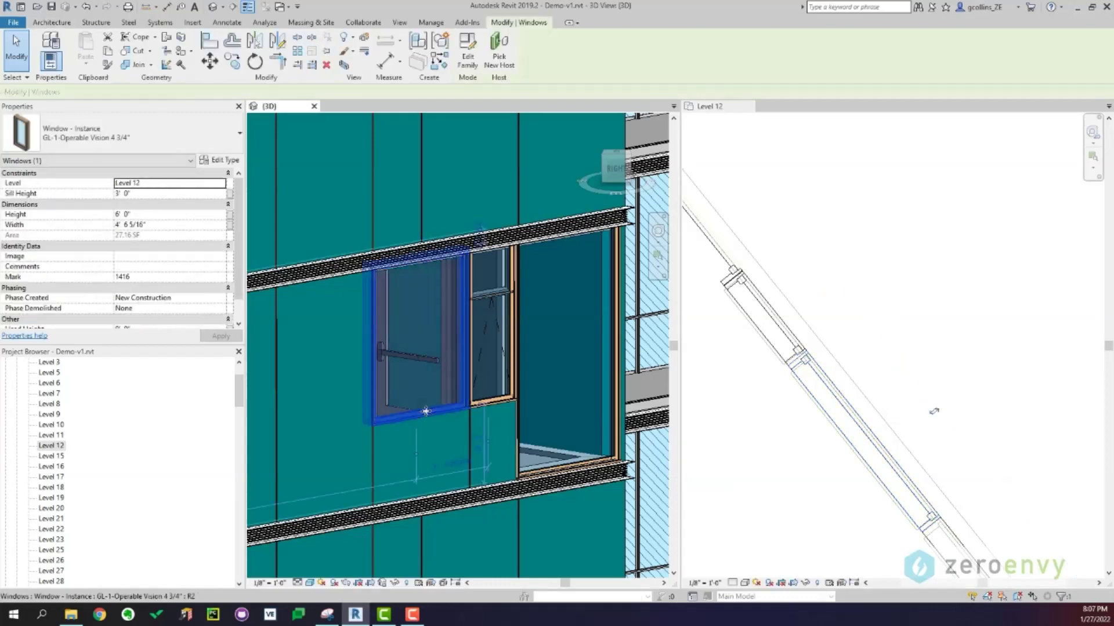
{"action": "left_click", "coordinate": [138, 138]}
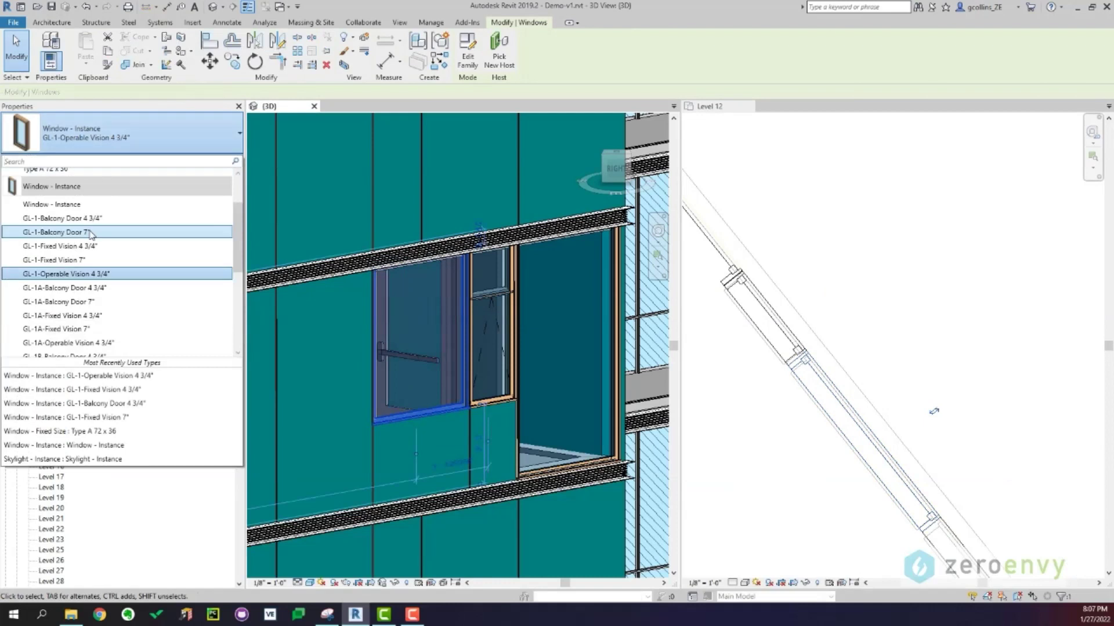
{"action": "left_click", "coordinate": [81, 246]}
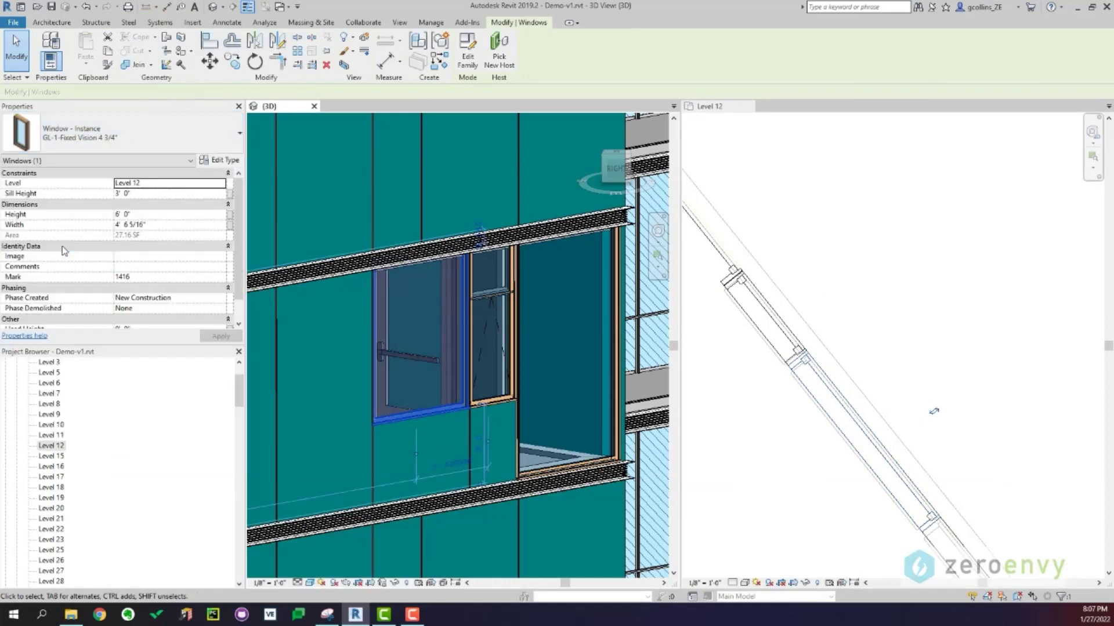
{"action": "left_click", "coordinate": [841, 289]}
Examine the Level 12 exterior wall area beneath the two shorter windows in the 3D view
{"action": "scroll", "coordinate": [847, 301], "scroll_direction": "down", "scroll_amount": 3}
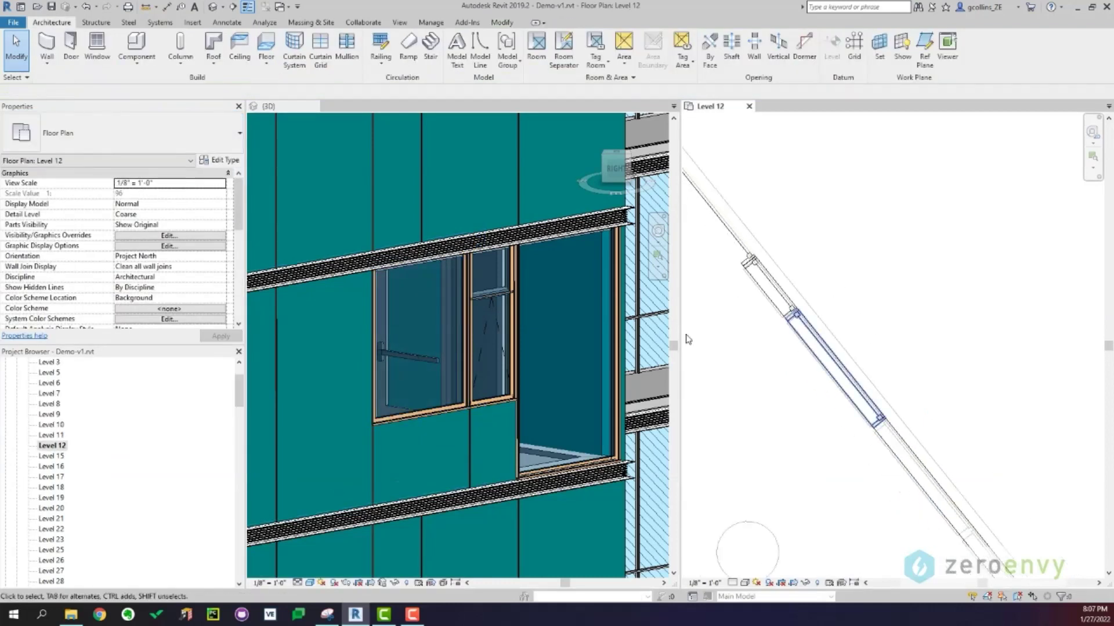
{"action": "left_click", "coordinate": [433, 493]}
{"action": "left_click", "coordinate": [435, 492]}
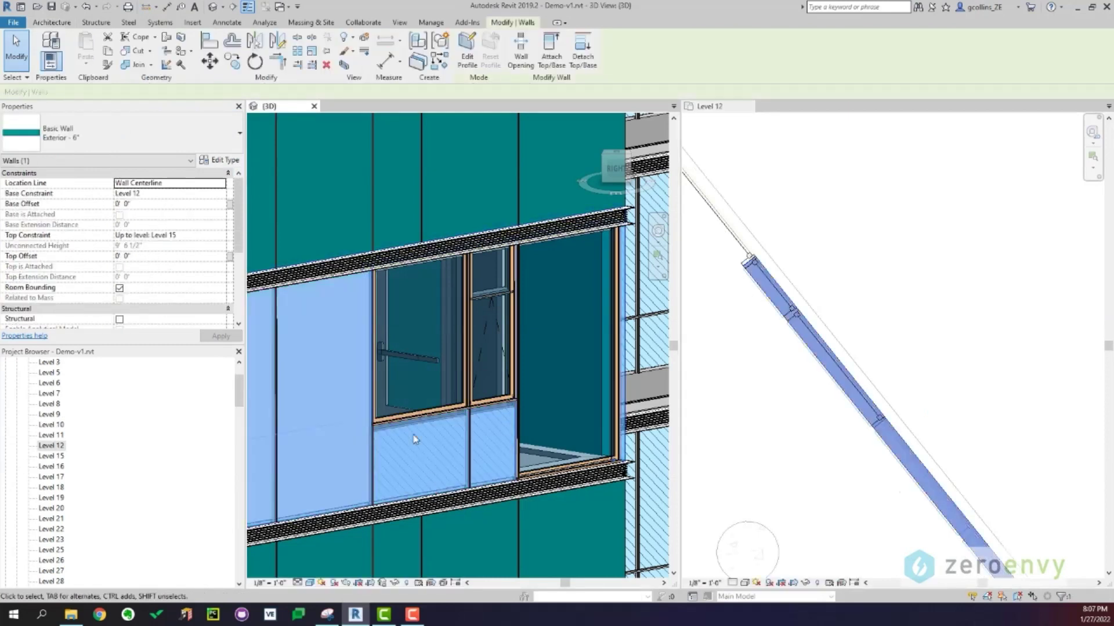
{"action": "mouse_move", "coordinate": [487, 382]}
{"action": "middle_mouse_down", "text": "shift"}
{"action": "mouse_move", "coordinate": [515, 410]}
{"action": "mouse_move", "coordinate": [576, 380]}
{"action": "mouse_move", "coordinate": [442, 416]}
{"action": "middle_mouse_up", "text": "shift"}
{"action": "key", "text": "Escape"}
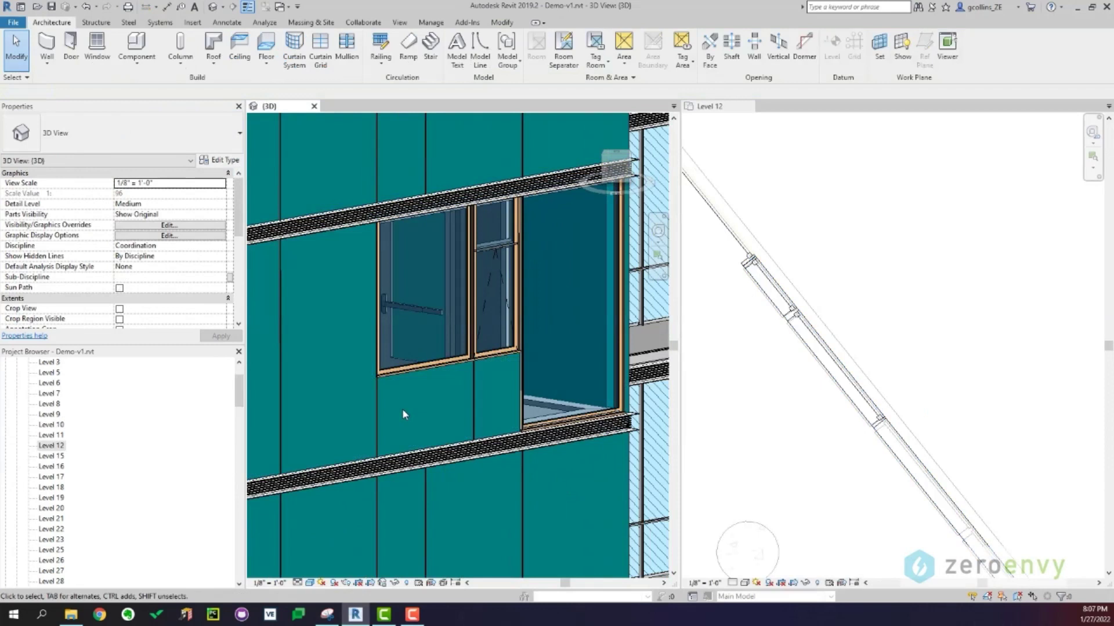
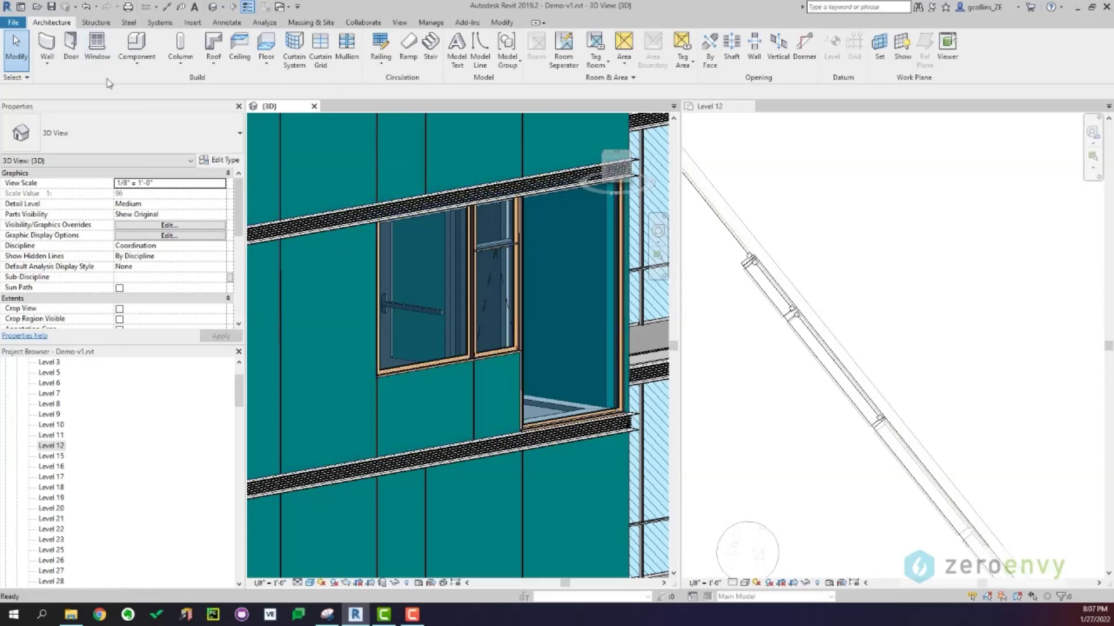
Place a Single-Flush Generic Door in the Level 12 exterior wall at the narrow operable window
{"action": "left_click", "coordinate": [66, 61]}
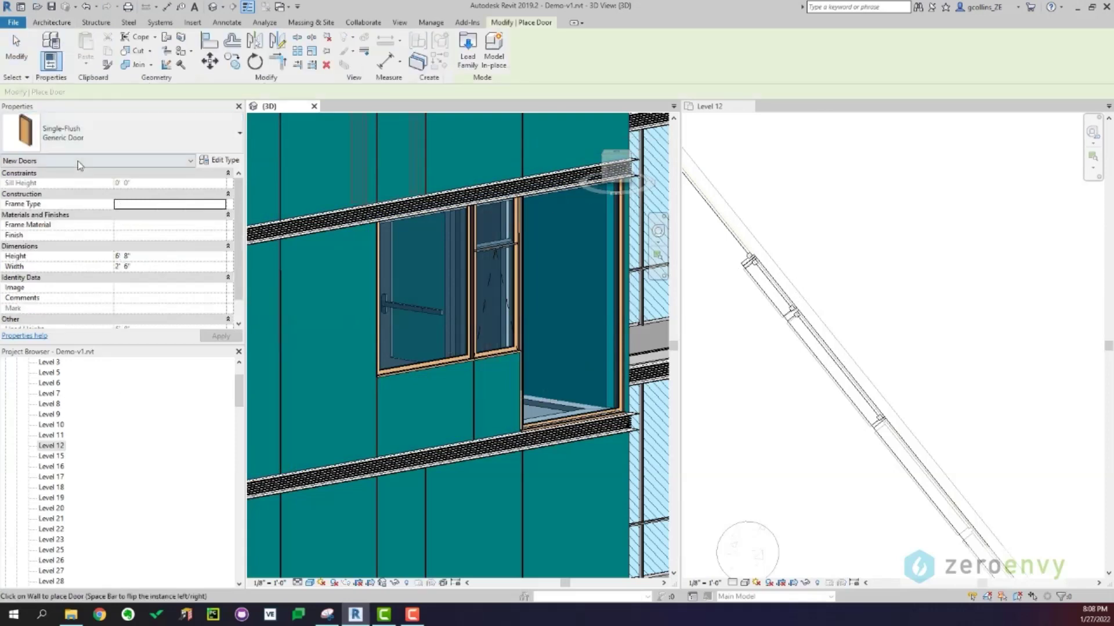
{"action": "scroll", "coordinate": [778, 253], "scroll_direction": "up", "scroll_amount": 3}
{"action": "left_click", "coordinate": [922, 362]}
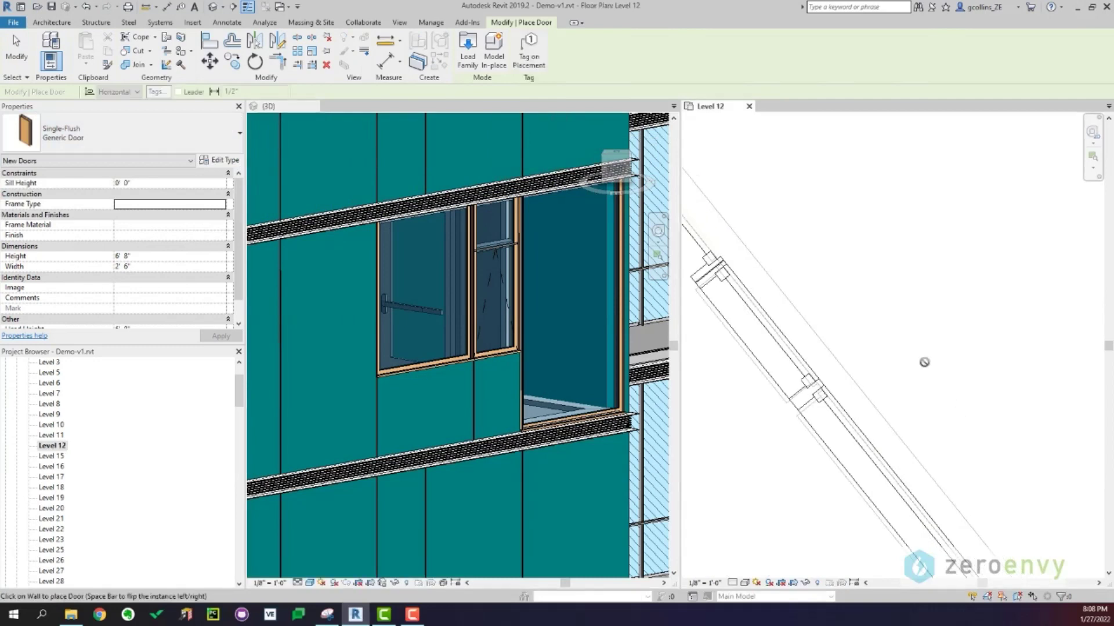
{"action": "middle_click_drag", "start_coordinate": [778, 212], "coordinate": [932, 351]}
{"action": "scroll", "coordinate": [931, 350], "scroll_direction": "down", "scroll_amount": 2}
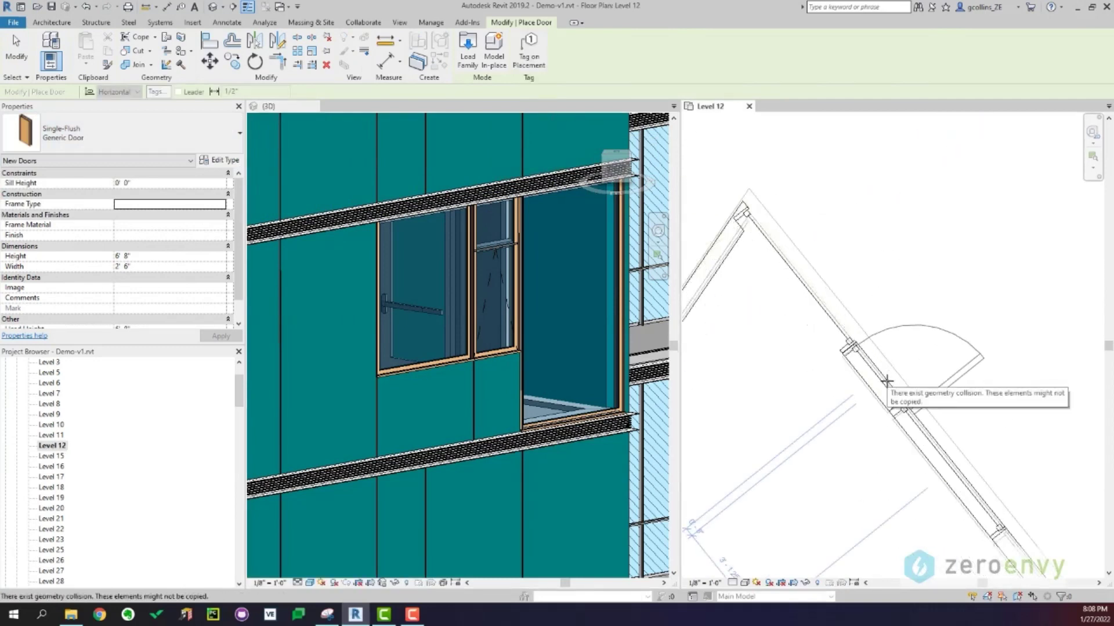
{"action": "left_click", "coordinate": [887, 382]}
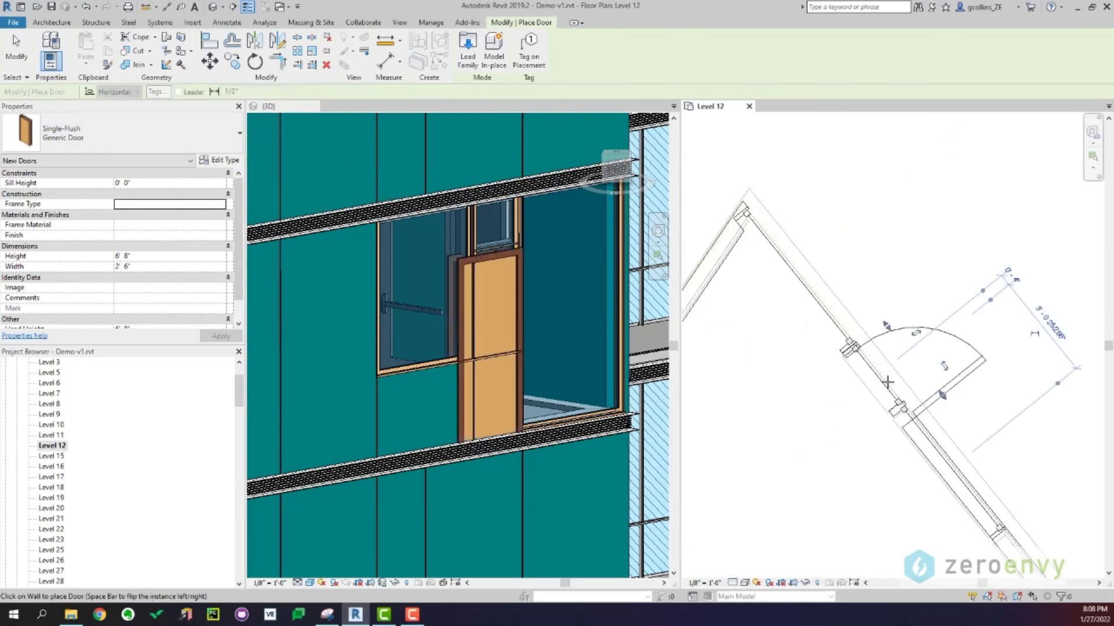
{"action": "middle_click_drag", "start_coordinate": [888, 383], "coordinate": [817, 337]}
{"action": "key", "text": "Escape"}
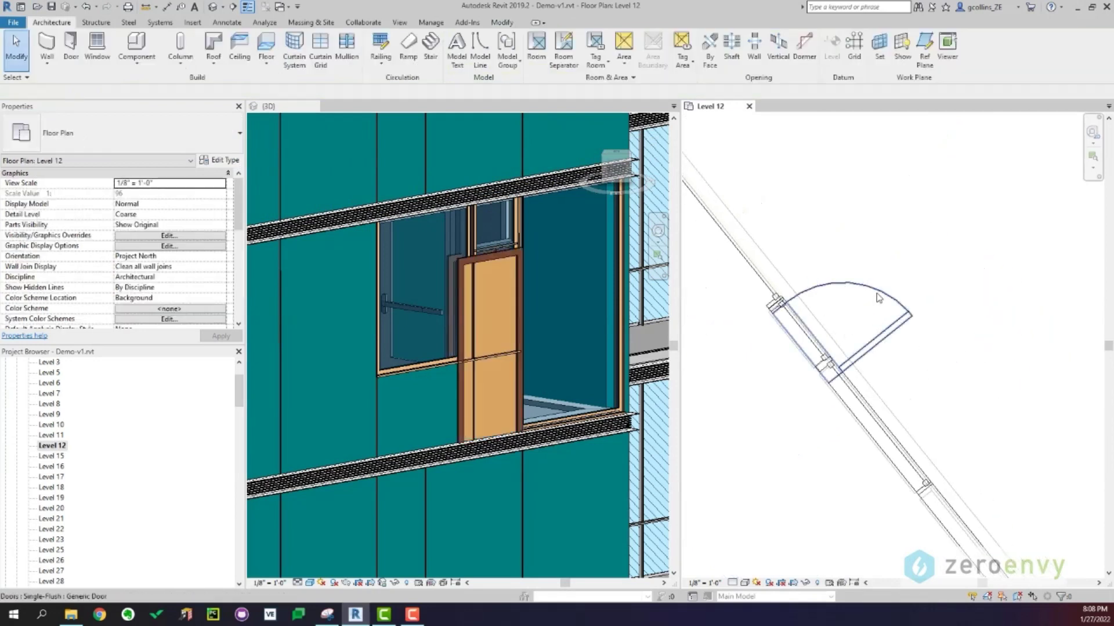
Set the generic door's height to 2.8 feet and stretch it to about 6' 4 1/4" wide beneath both shorter windows
{"action": "left_click", "coordinate": [879, 288]}
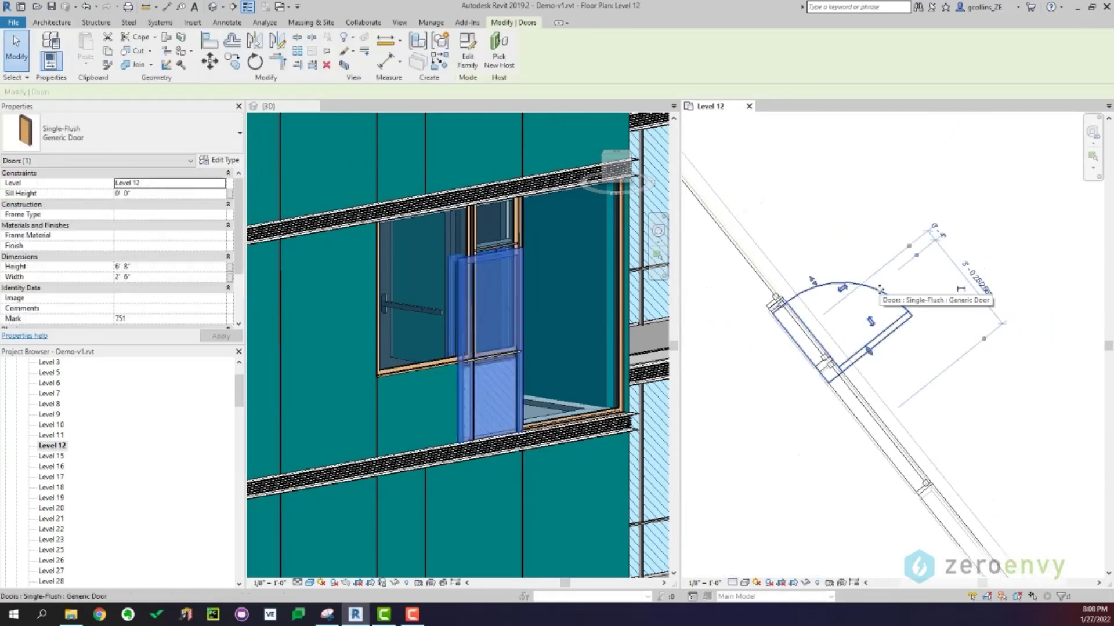
{"action": "left_click", "coordinate": [158, 267]}
{"action": "type", "text": "2.8"}
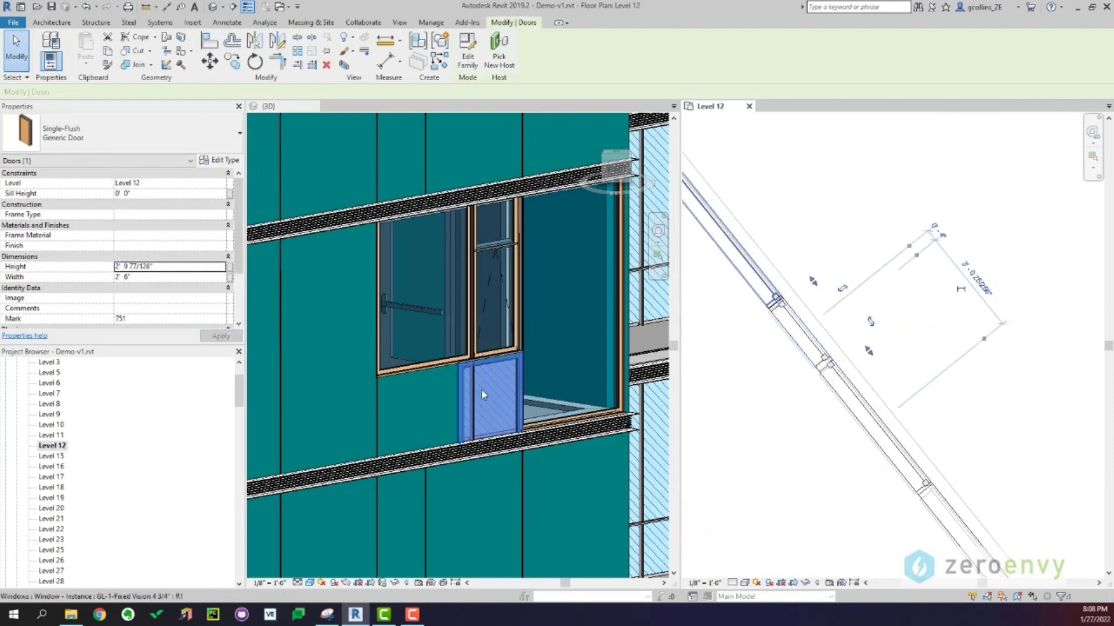
{"action": "left_click_drag", "start_coordinate": [869, 351], "coordinate": [959, 456]}
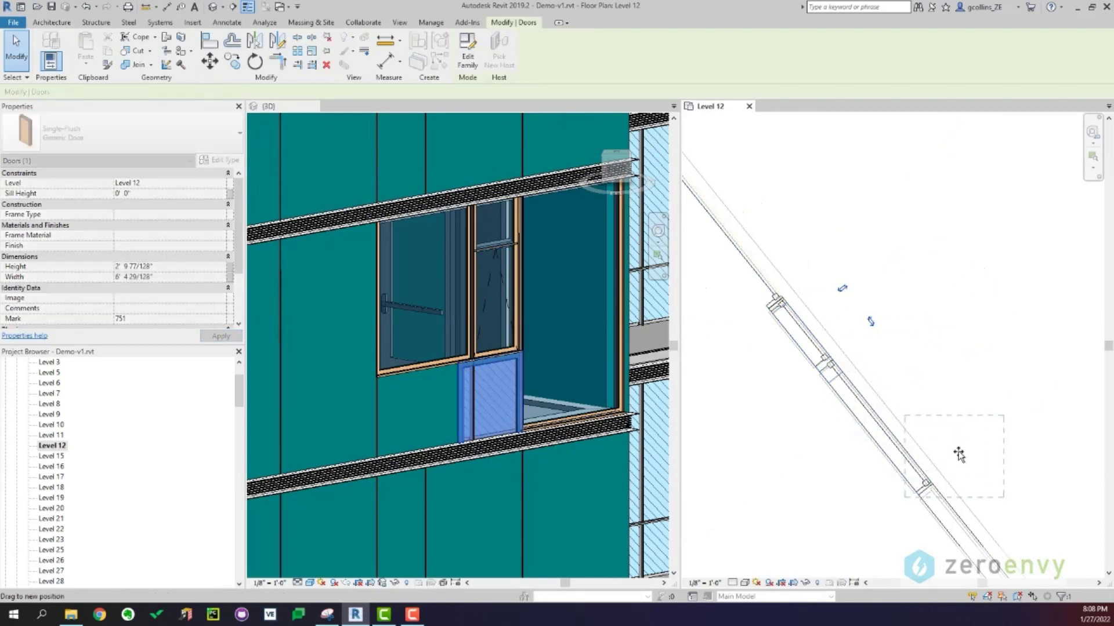
{"action": "key", "text": "Escape"}
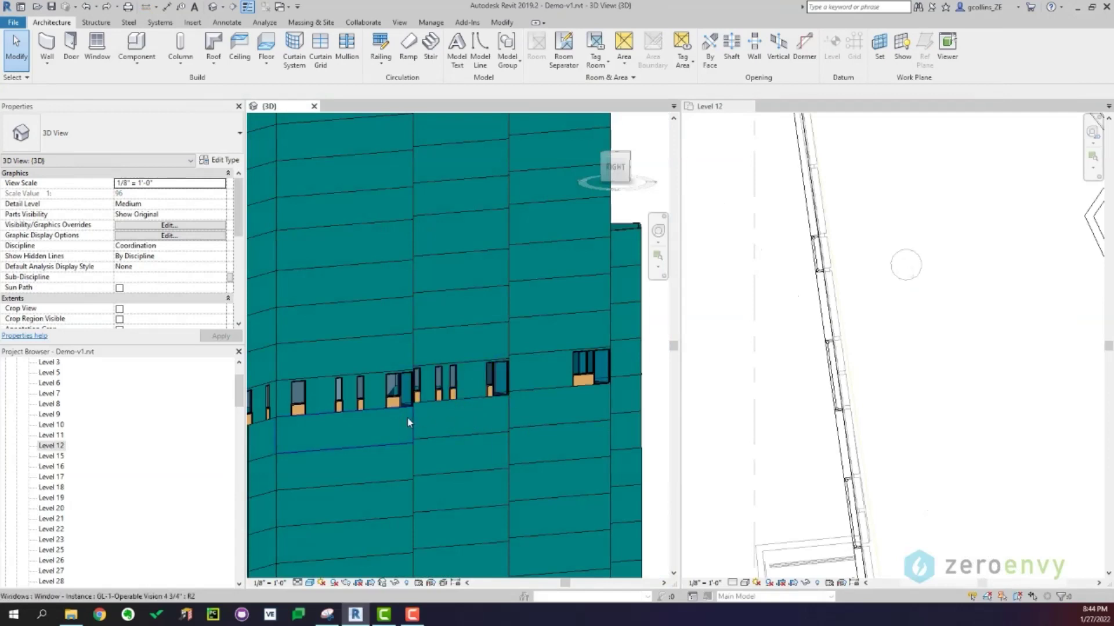
Copy all GL-1-Operable Vision 4 3/4" windows visible in the 3D view and paste them aligned to Levels 15, 16 and 17
{"action": "middle_click_drag", "start_coordinate": [383, 403], "coordinate": [473, 436]}
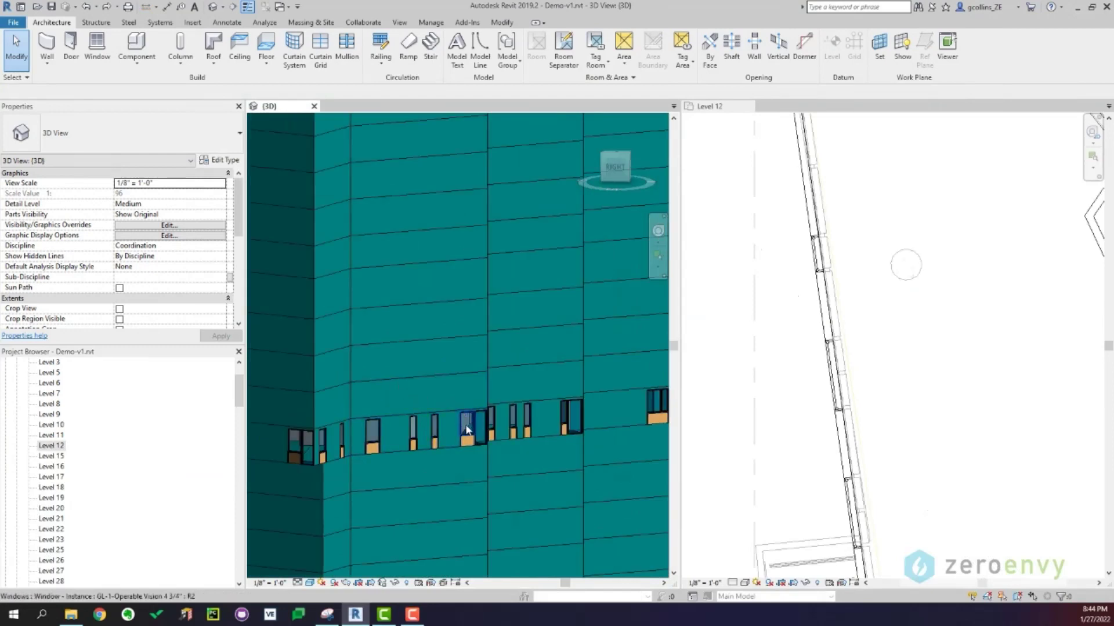
{"action": "scroll", "coordinate": [467, 429], "scroll_direction": "up", "scroll_amount": 3}
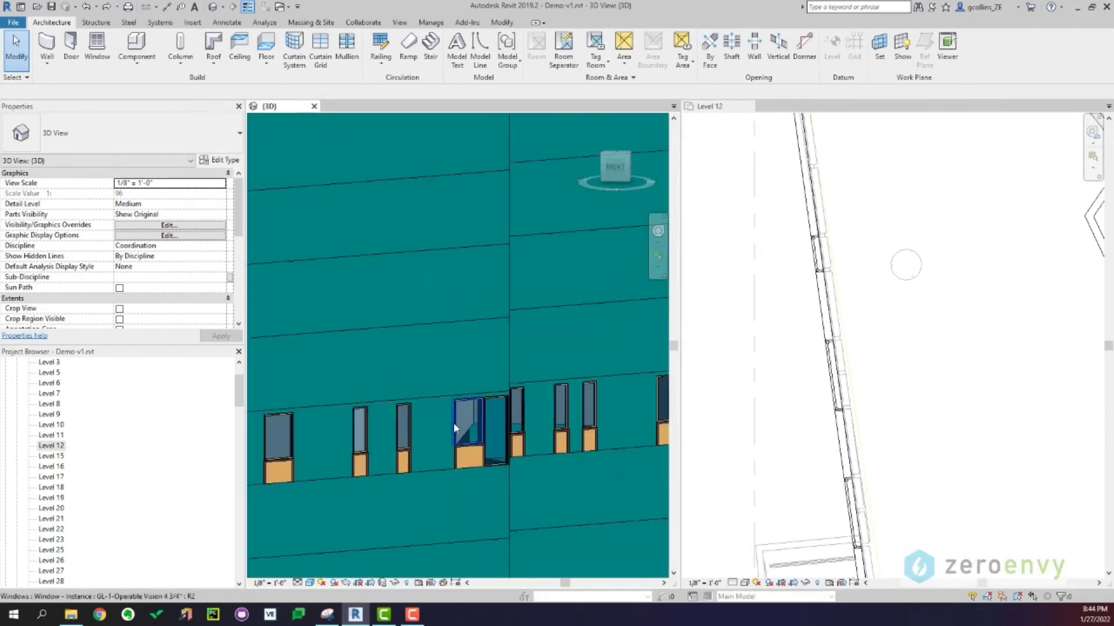
{"action": "left_click", "coordinate": [452, 419]}
{"action": "key", "text": "Escape"}
{"action": "left_click", "coordinate": [455, 421]}
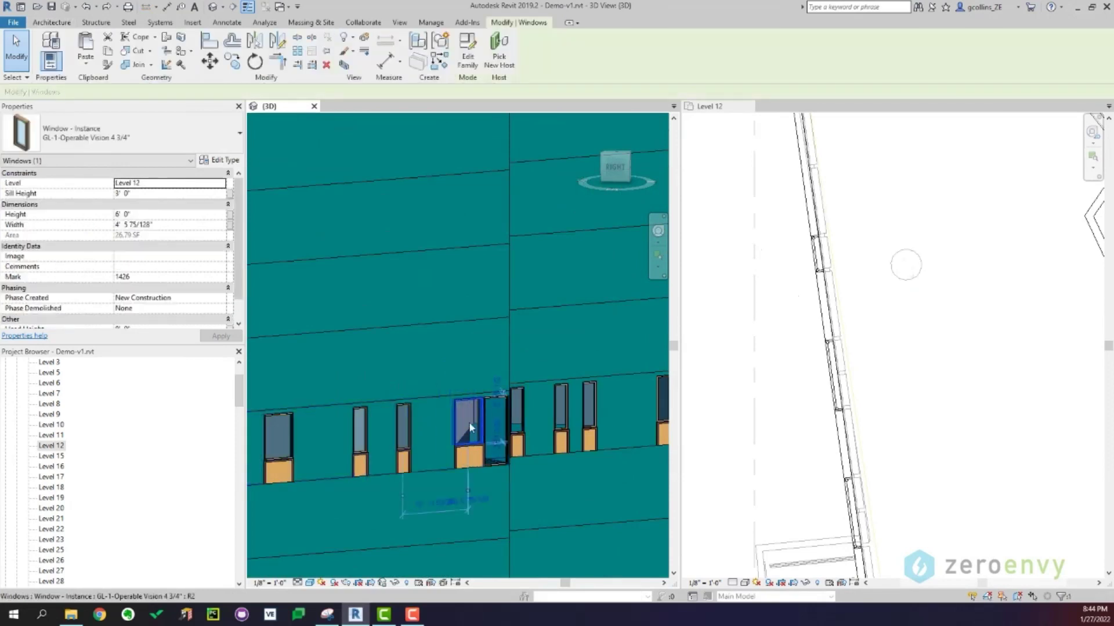
{"action": "right_click", "coordinate": [486, 429]}
{"action": "mouse_move", "coordinate": [606, 260]}
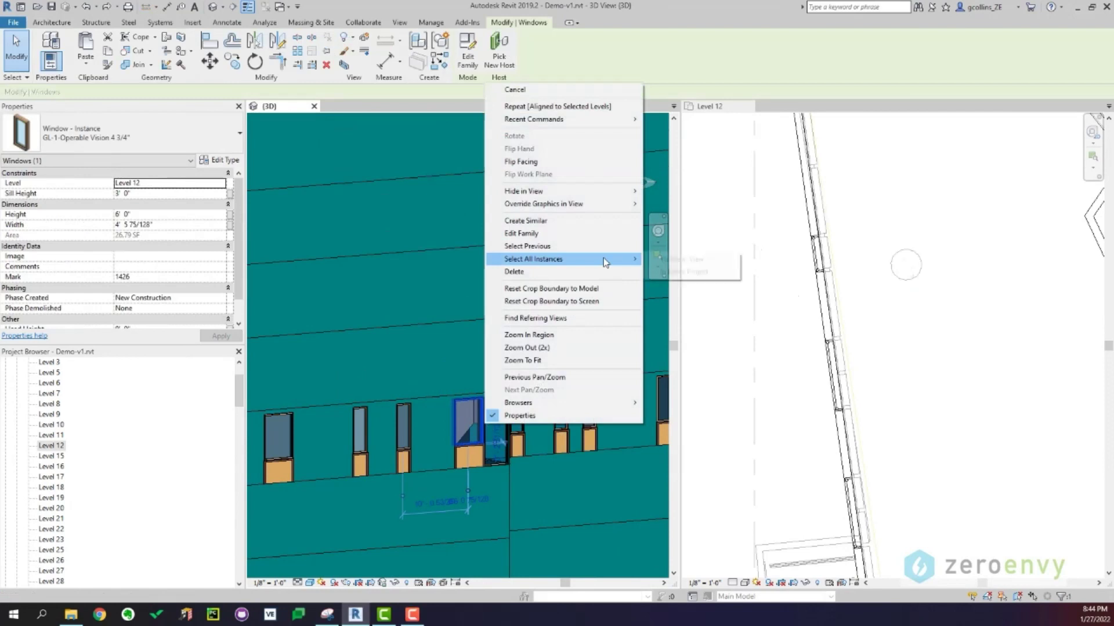
{"action": "left_click", "coordinate": [709, 262]}
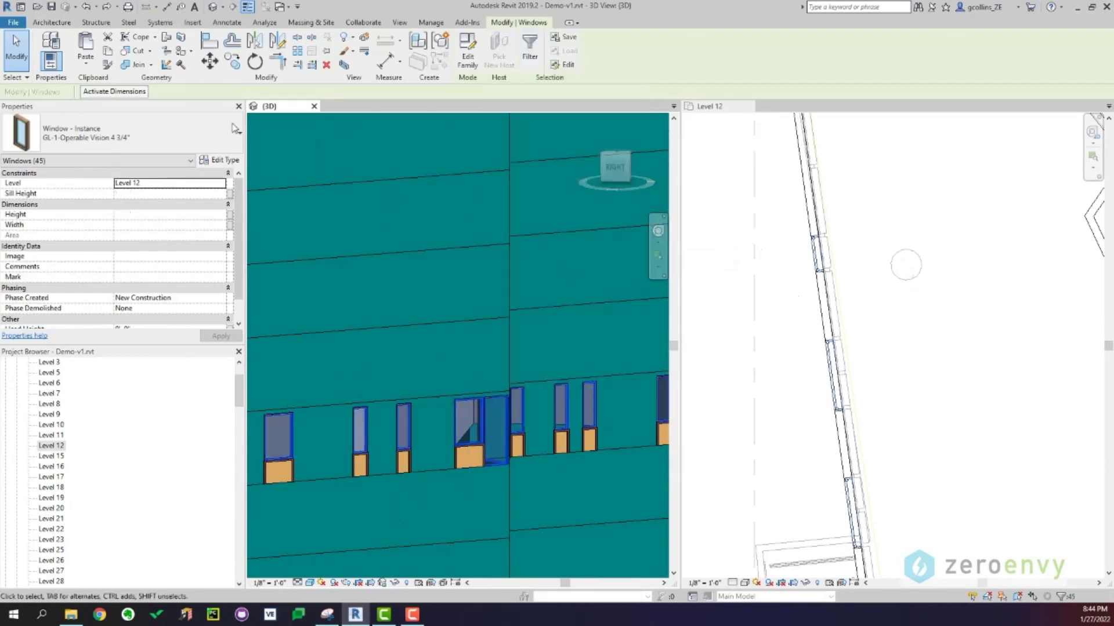
{"action": "left_click", "coordinate": [108, 51]}
{"action": "left_click", "coordinate": [86, 65]}
{"action": "left_click", "coordinate": [149, 107]}
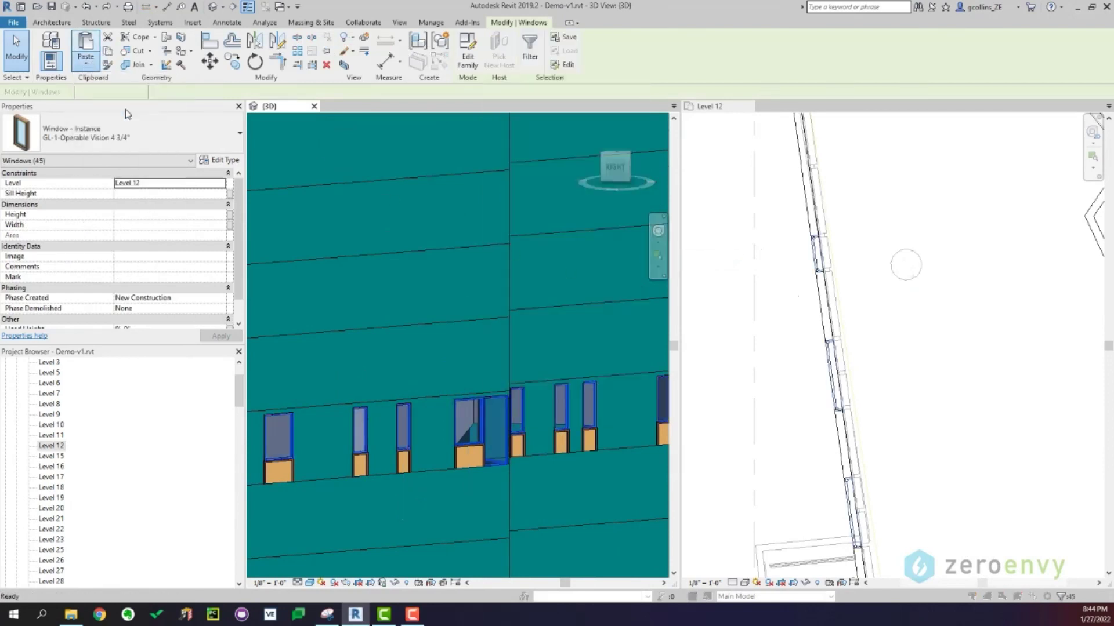
{"action": "scroll", "coordinate": [276, 287], "scroll_direction": "down", "scroll_amount": 1}
{"action": "left_click_drag", "start_coordinate": [253, 253], "coordinate": [254, 272]}
{"action": "left_click", "coordinate": [307, 350]}
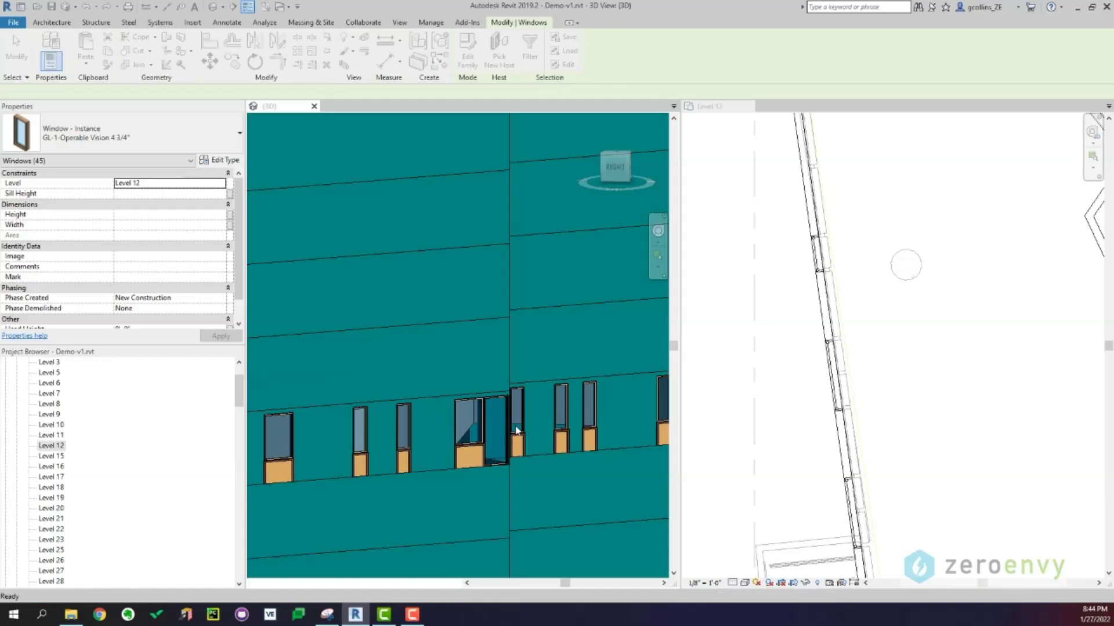
Copy all Single-Flush Generic Doors visible on Level 12 and paste them aligned to Levels 15, 16 and 17
{"action": "left_click", "coordinate": [365, 458]}
{"action": "right_click", "coordinate": [365, 458]}
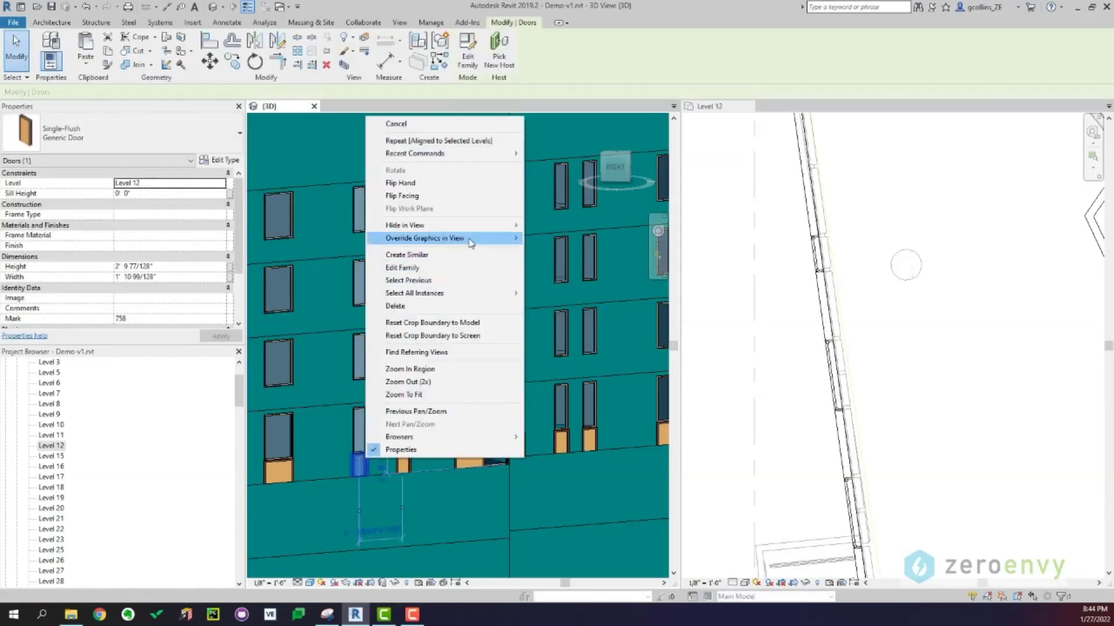
{"action": "mouse_move", "coordinate": [479, 301]}
{"action": "left_click", "coordinate": [558, 294]}
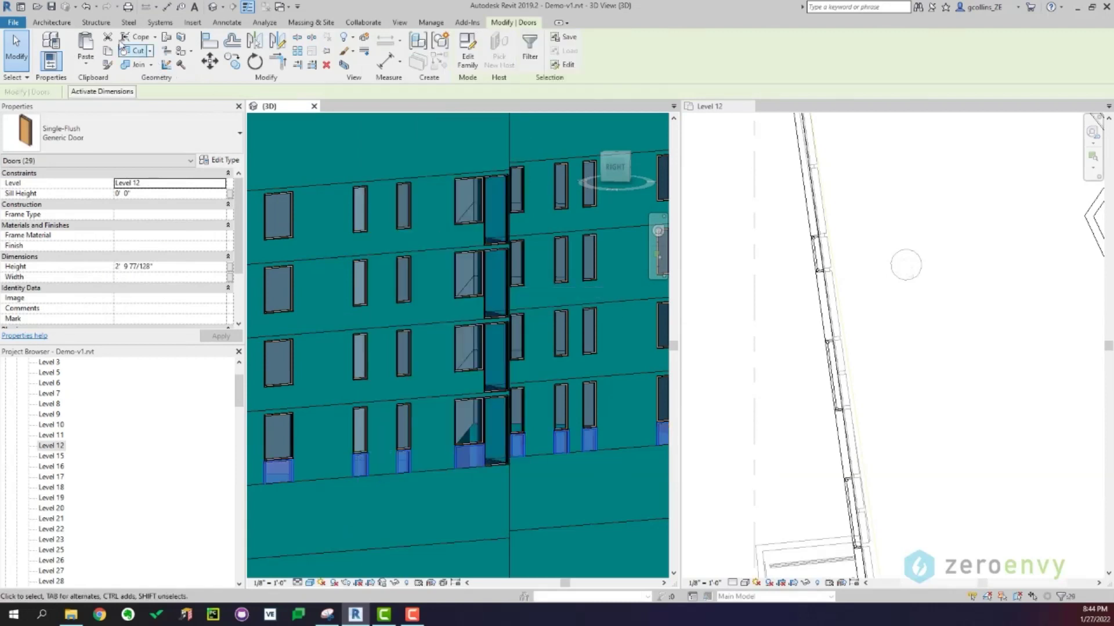
{"action": "left_click", "coordinate": [85, 58]}
{"action": "left_click", "coordinate": [103, 107]}
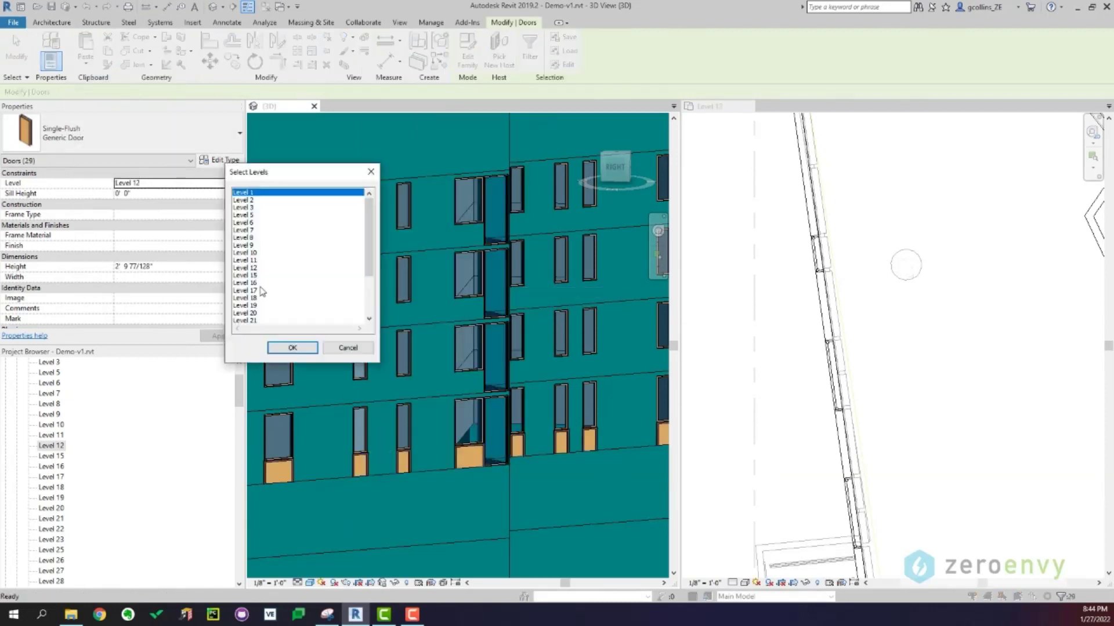
{"action": "left_click", "coordinate": [254, 283]}
{"action": "left_click_drag", "start_coordinate": [253, 276], "coordinate": [255, 291]}
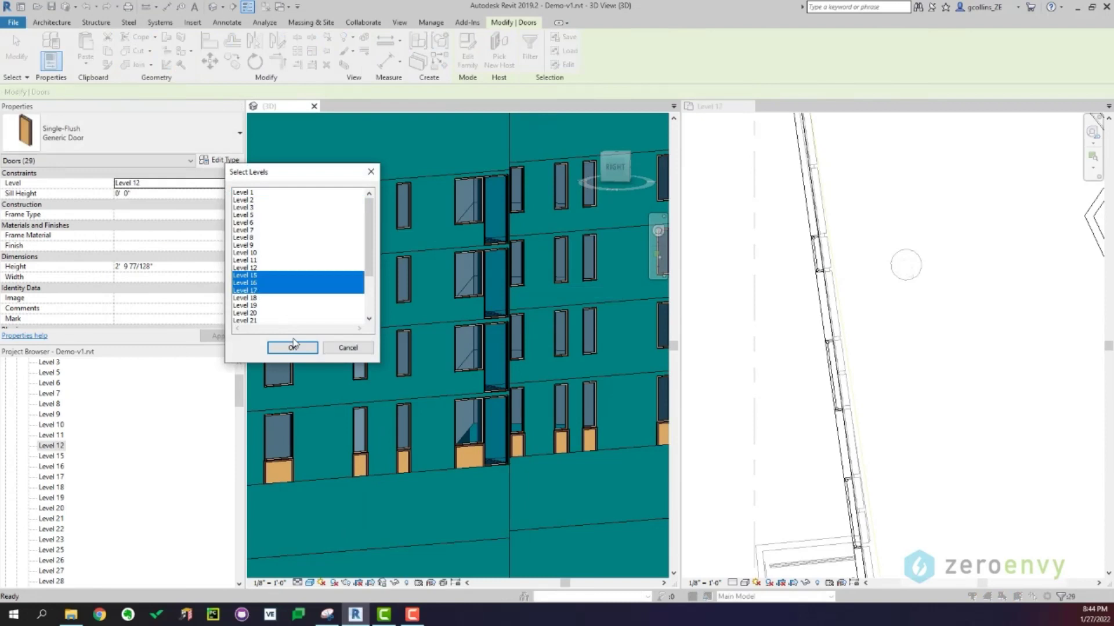
{"action": "left_click", "coordinate": [294, 347]}
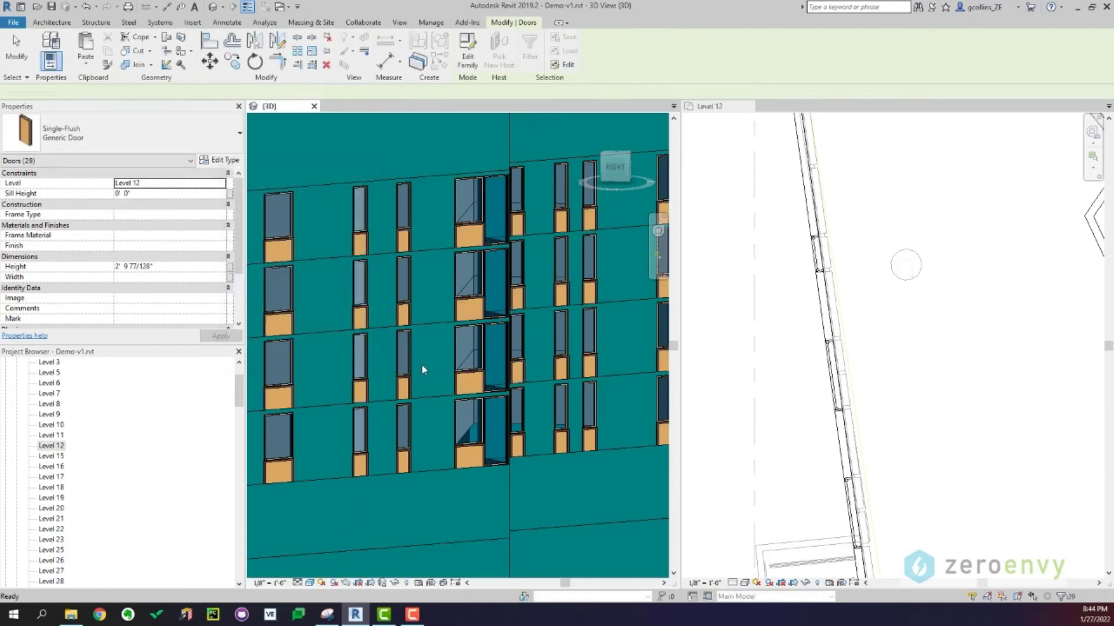
{"action": "scroll", "coordinate": [638, 422], "scroll_direction": "down", "scroll_amount": 2}
{"action": "middle_click_drag", "start_coordinate": [639, 422], "coordinate": [533, 407]}
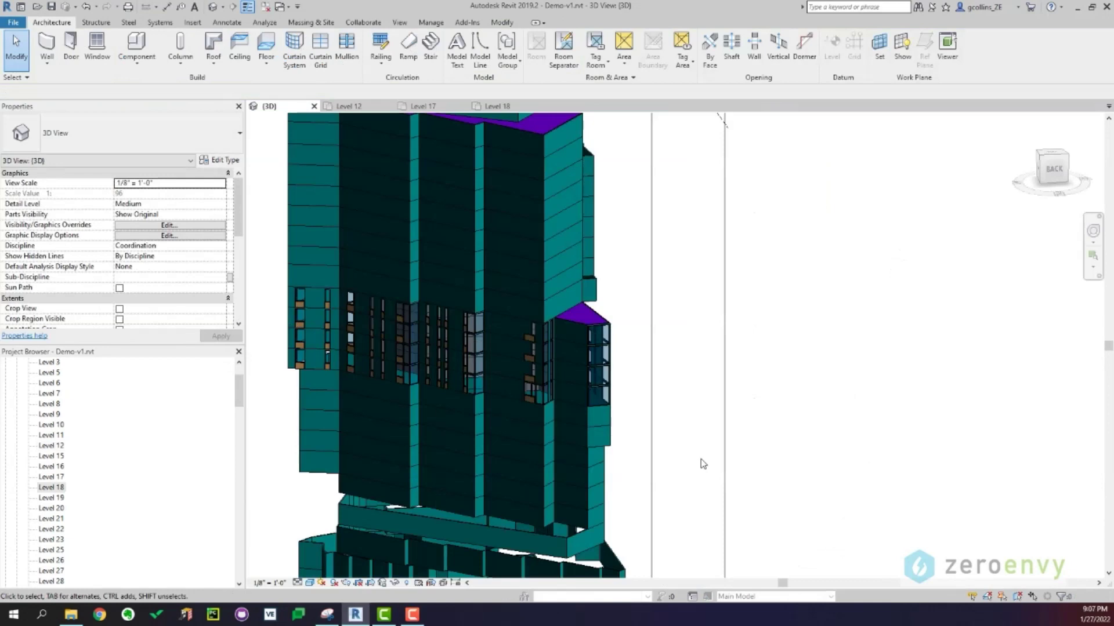
Turn on the visibility of the Enclosure.rvt link in the 3D view
{"action": "key", "text": "v"}
{"action": "key", "text": "v"}
{"action": "left_click", "coordinate": [638, 172]}
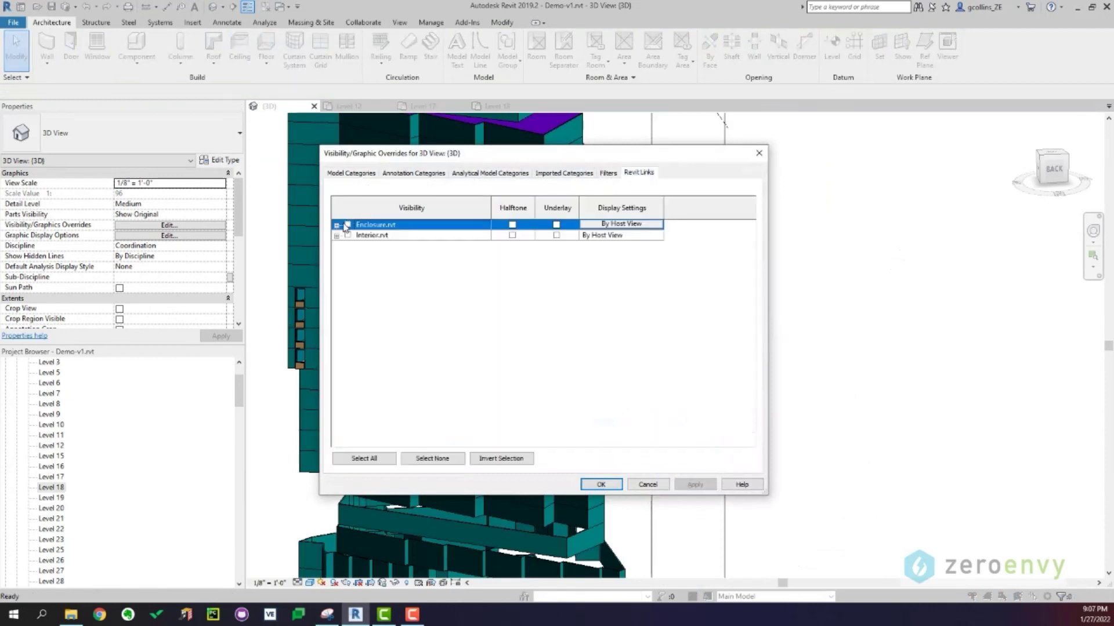
{"action": "left_click", "coordinate": [348, 225]}
{"action": "left_click", "coordinate": [601, 484]}
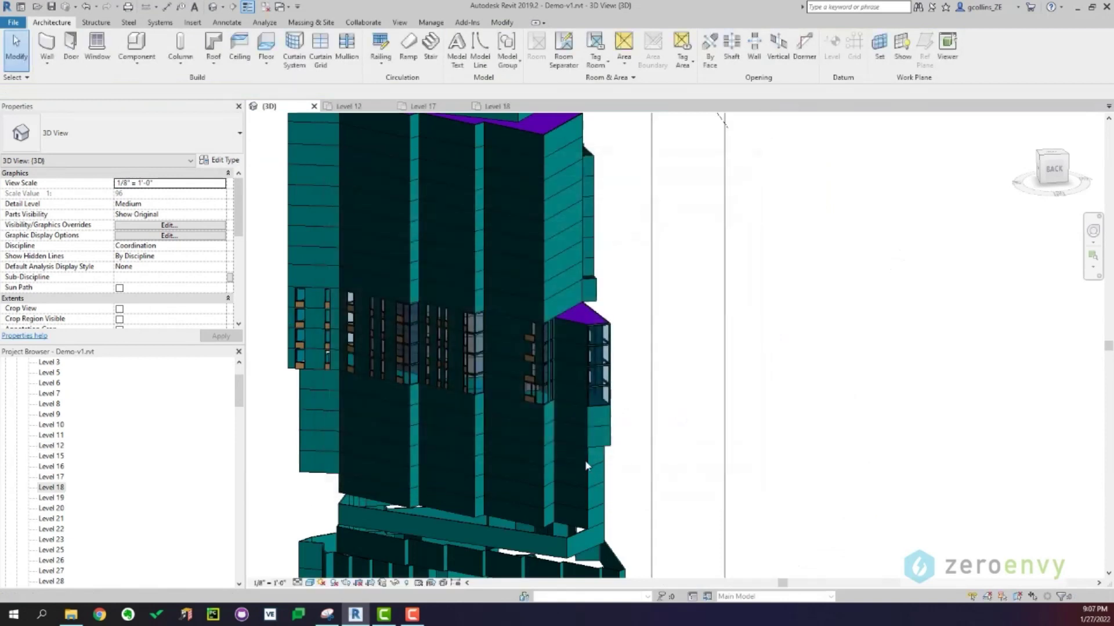
Check the base level of the exterior wall above the topmost balcony, and open the Level 18 floor plan
{"action": "scroll", "coordinate": [580, 444], "scroll_direction": "up", "scroll_amount": 2}
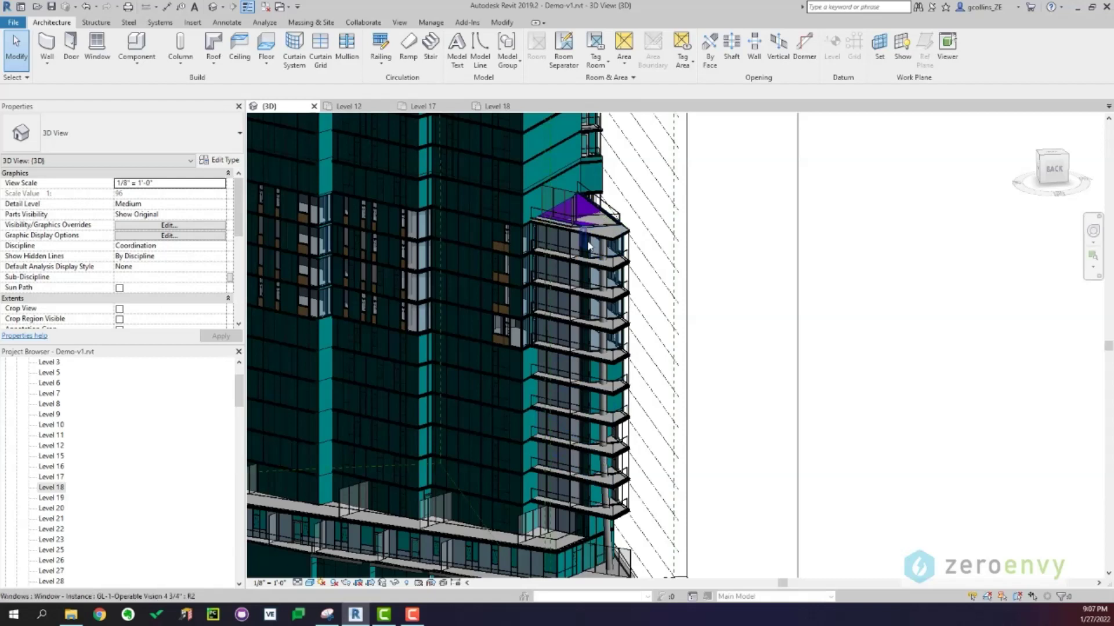
{"action": "middle_click_drag", "start_coordinate": [597, 252], "coordinate": [611, 287]}
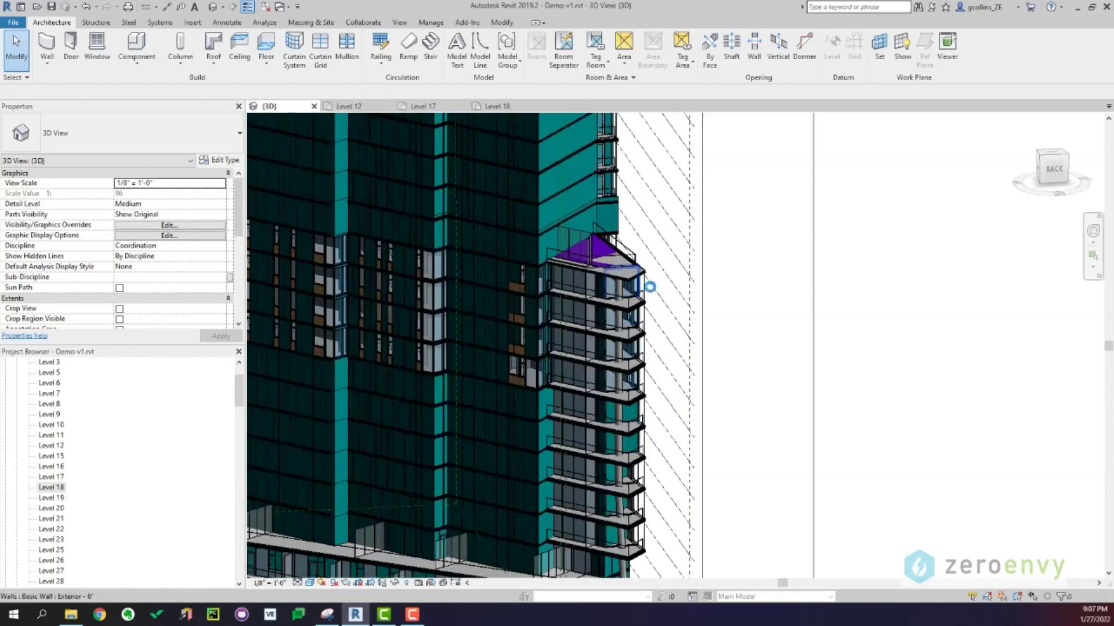
{"action": "scroll", "coordinate": [611, 277], "scroll_direction": "up", "scroll_amount": 1}
{"action": "scroll", "coordinate": [595, 269], "scroll_direction": "up", "scroll_amount": 2}
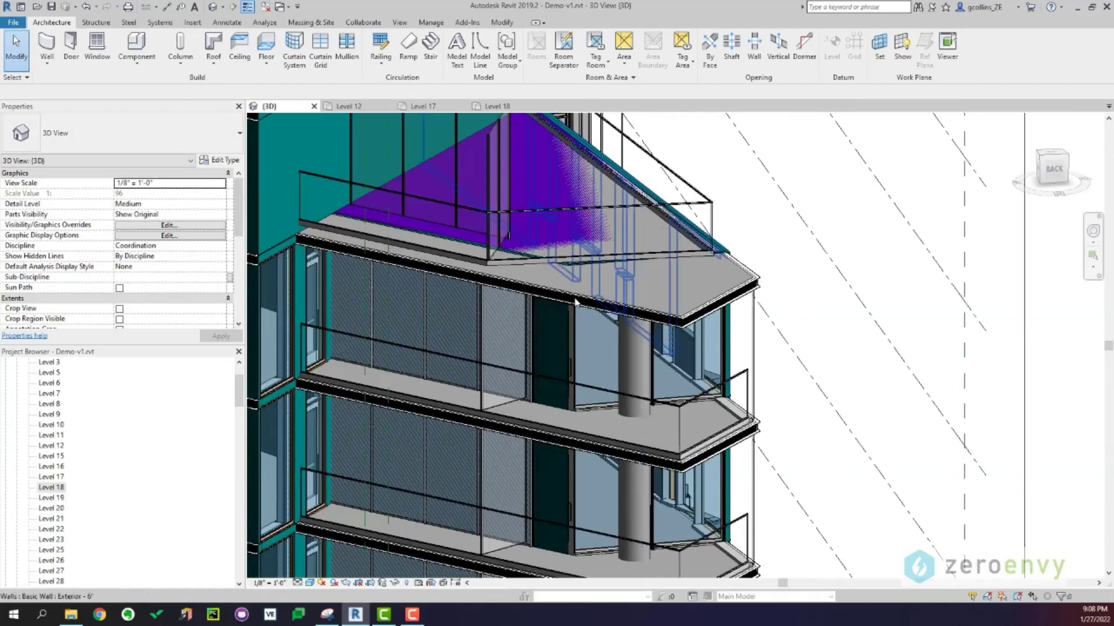
{"action": "left_click", "coordinate": [276, 239]}
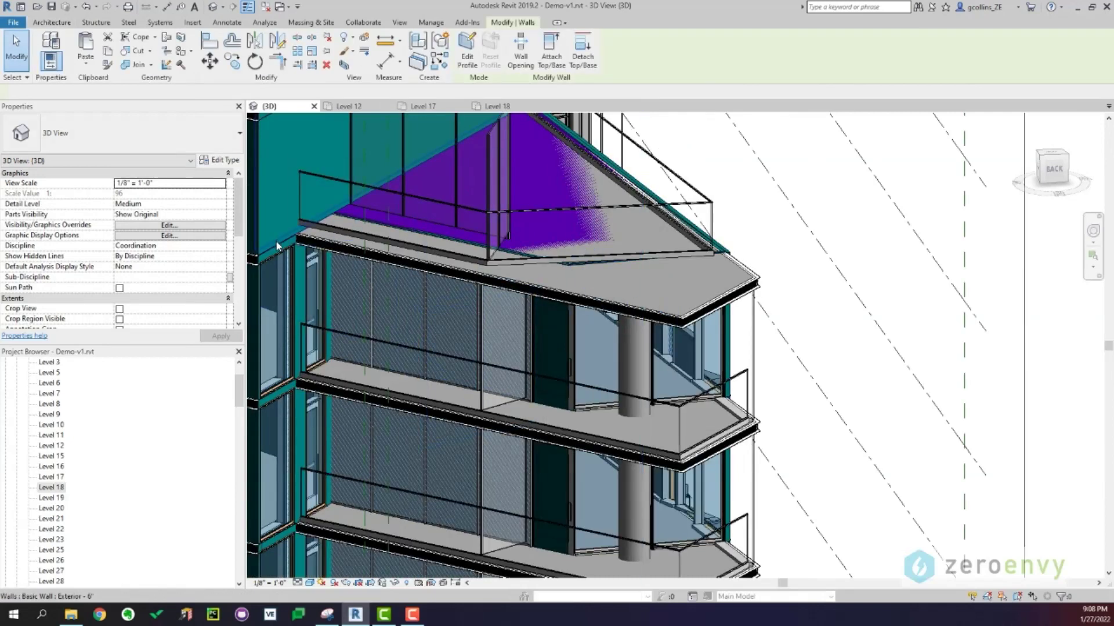
{"action": "double_click", "coordinate": [45, 488]}
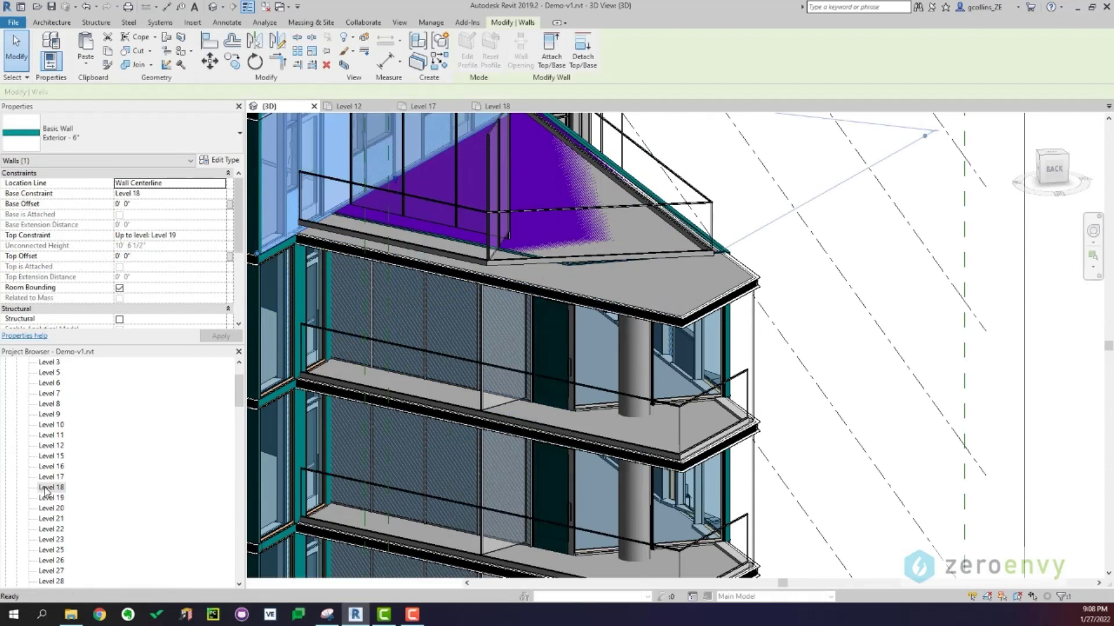
Create a Generic - 6" footprint roof on Level 18 with a -0' 6" base offset, tracing the balcony overhang at the tower's pointed corner
{"action": "middle_click_drag", "start_coordinate": [678, 438], "coordinate": [574, 363]}
{"action": "scroll", "coordinate": [493, 266], "scroll_direction": "up", "scroll_amount": 4}
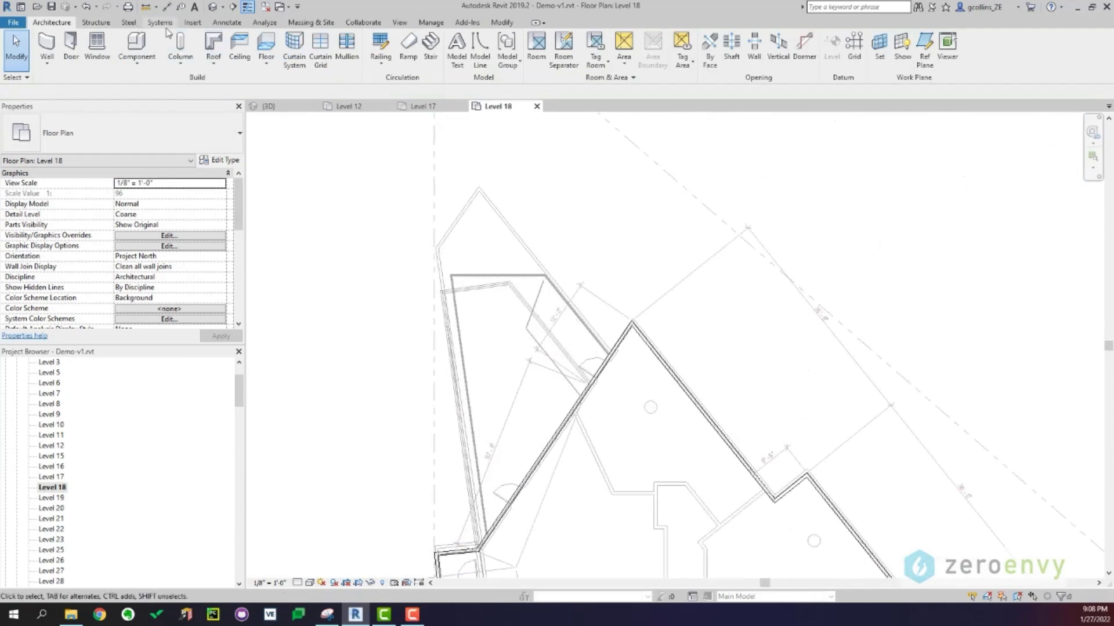
{"action": "left_click", "coordinate": [213, 44]}
{"action": "left_click", "coordinate": [549, 39]}
{"action": "scroll", "coordinate": [450, 285], "scroll_direction": "up", "scroll_amount": 3}
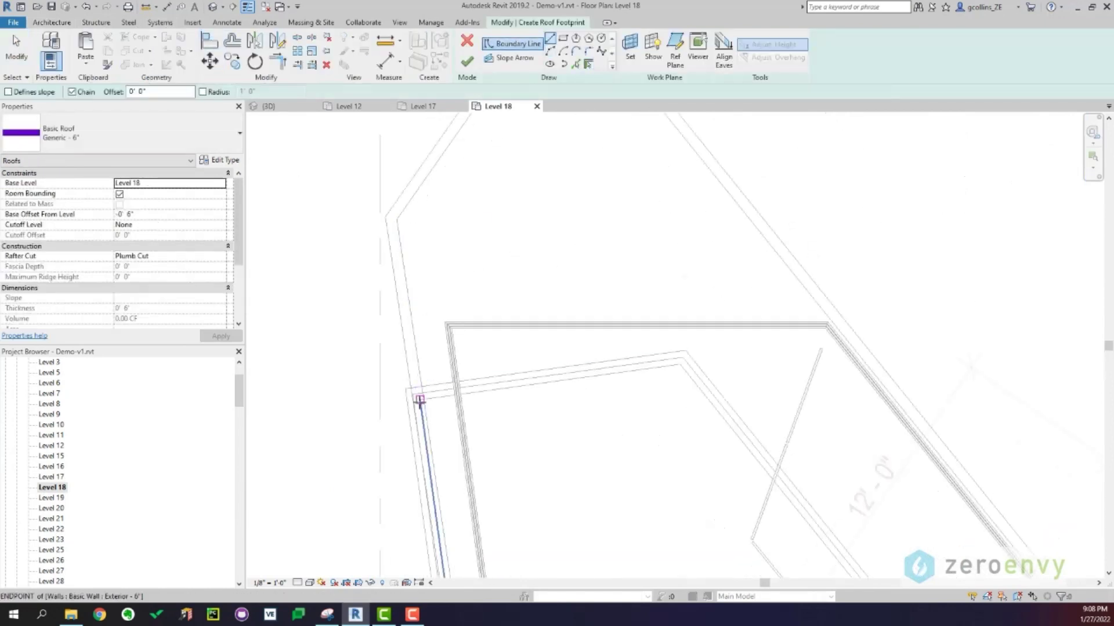
{"action": "scroll", "coordinate": [417, 399], "scroll_direction": "up", "scroll_amount": 3}
{"action": "left_click", "coordinate": [539, 251]}
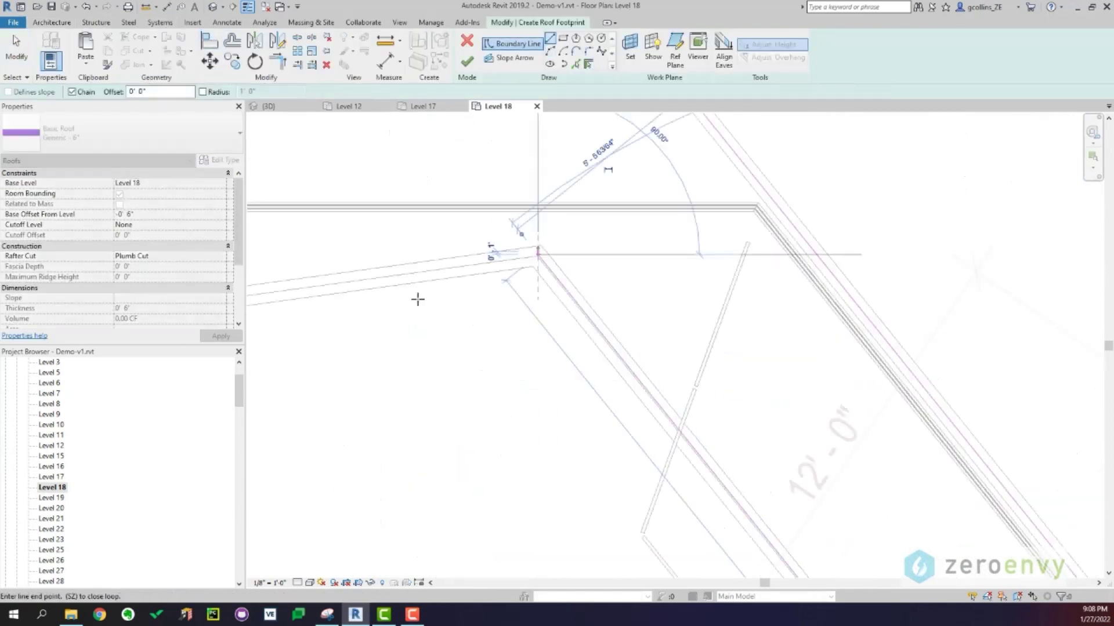
{"action": "middle_click_drag", "start_coordinate": [418, 298], "coordinate": [704, 318]}
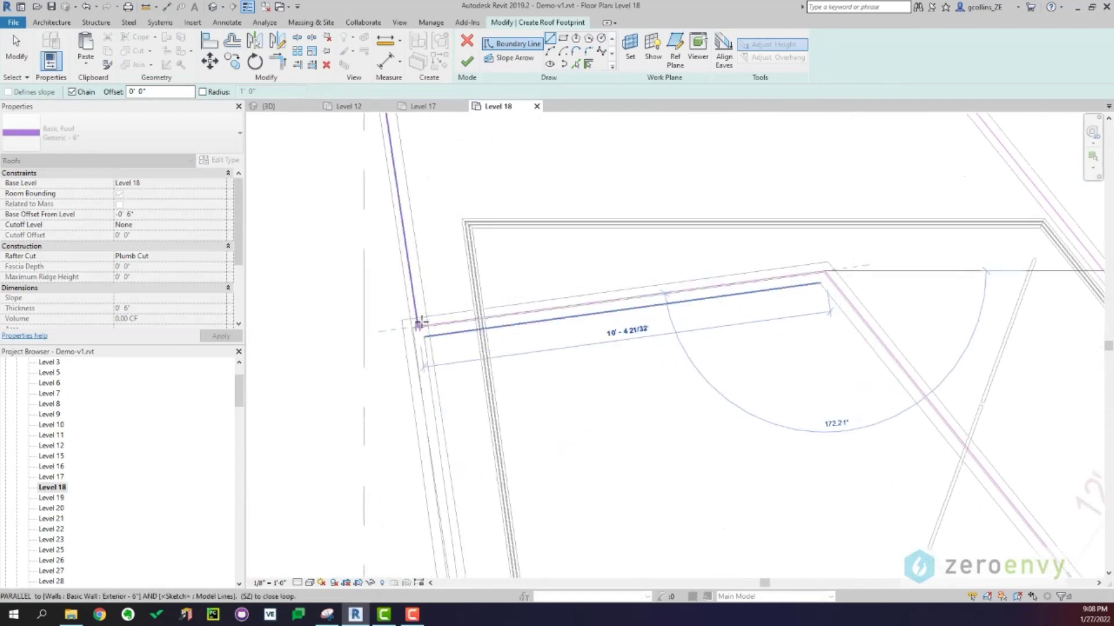
{"action": "left_click", "coordinate": [419, 323]}
{"action": "key", "text": "Escape"}
{"action": "key", "text": "Escape"}
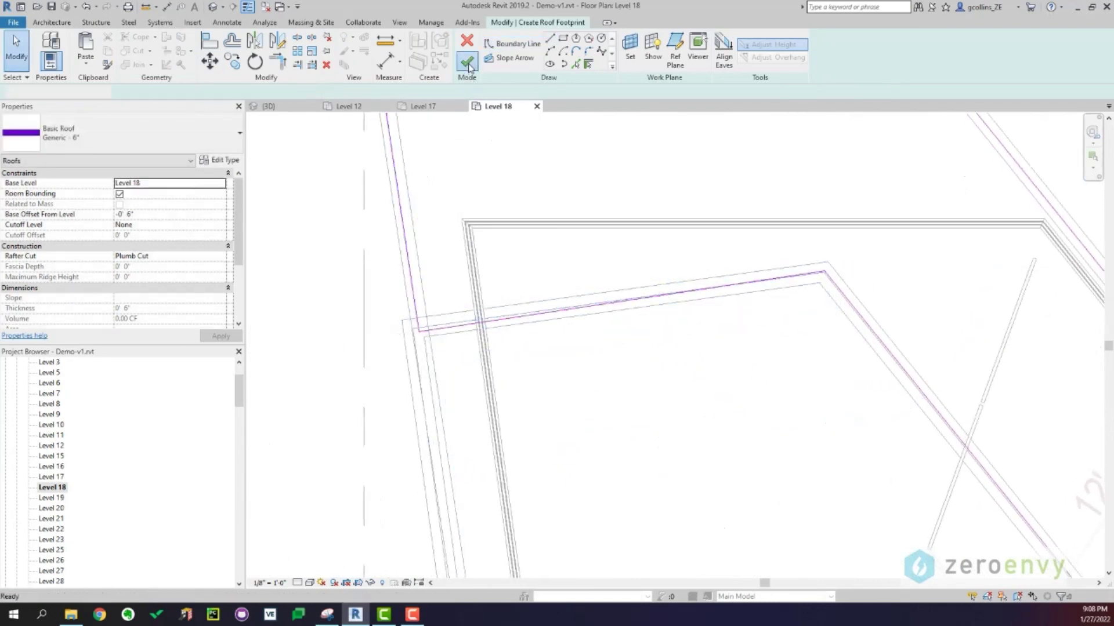
{"action": "left_click", "coordinate": [468, 61]}
Return to the 3D view and hide the Enclosure.rvt link
{"action": "left_click", "coordinate": [214, 6]}
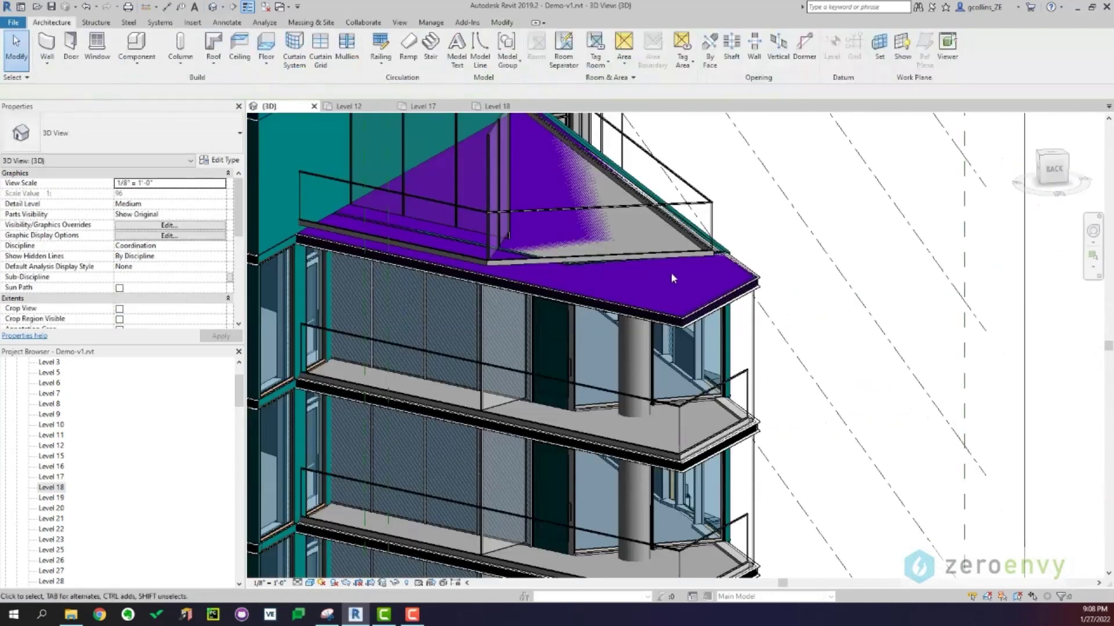
{"action": "scroll", "coordinate": [735, 286], "scroll_direction": "down", "scroll_amount": 1}
{"action": "scroll", "coordinate": [736, 287], "scroll_direction": "down", "scroll_amount": 5}
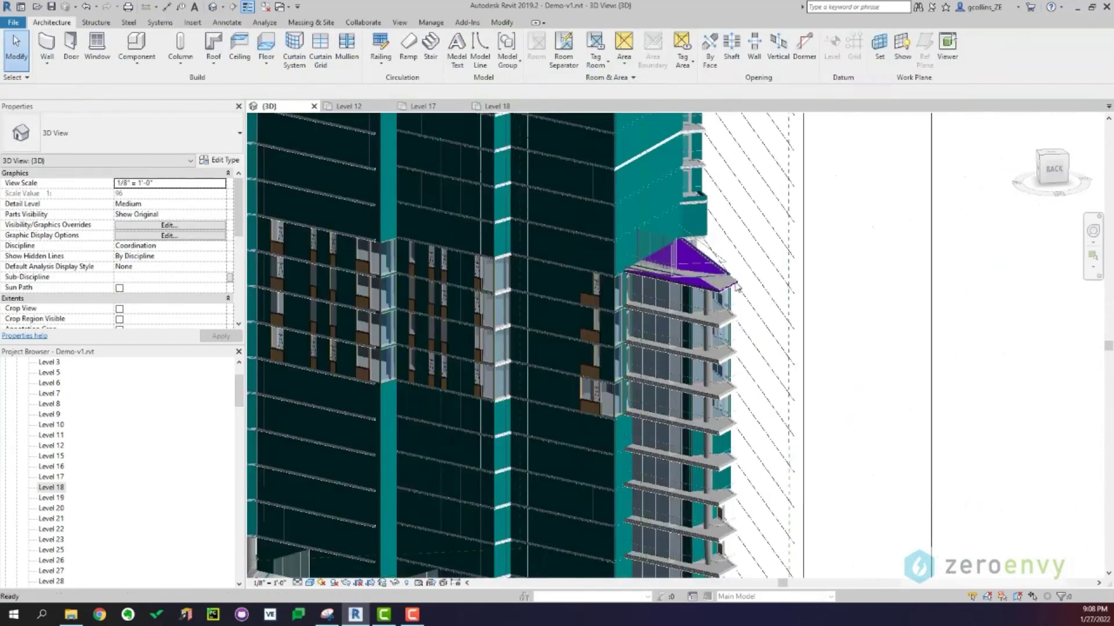
{"action": "key", "text": "v"}
{"action": "key", "text": "v"}
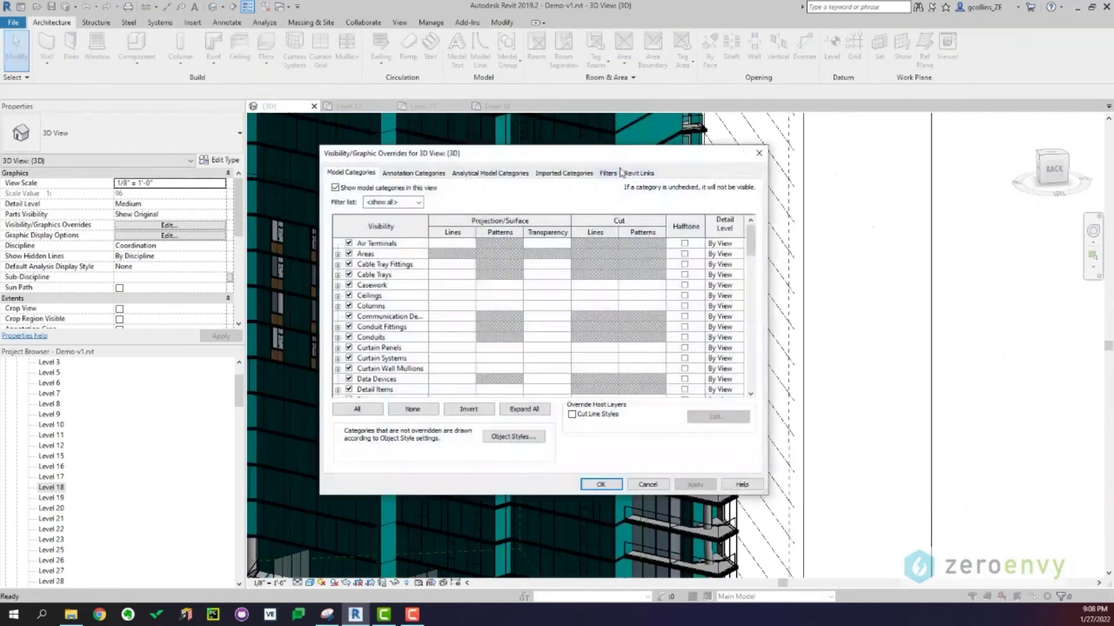
{"action": "left_click", "coordinate": [348, 224]}
{"action": "left_click", "coordinate": [601, 485]}
Copy the Level 18 balcony overhang roof and paste it aligned to Levels 7 through 17
{"action": "middle_click_drag", "start_coordinate": [778, 391], "coordinate": [627, 393], "text": "shift"}
{"action": "scroll", "coordinate": [695, 311], "scroll_direction": "up", "scroll_amount": 2}
{"action": "left_click", "coordinate": [692, 313]}
{"action": "left_click", "coordinate": [704, 389]}
{"action": "middle_click_drag", "start_coordinate": [704, 390], "coordinate": [646, 398], "text": "shift"}
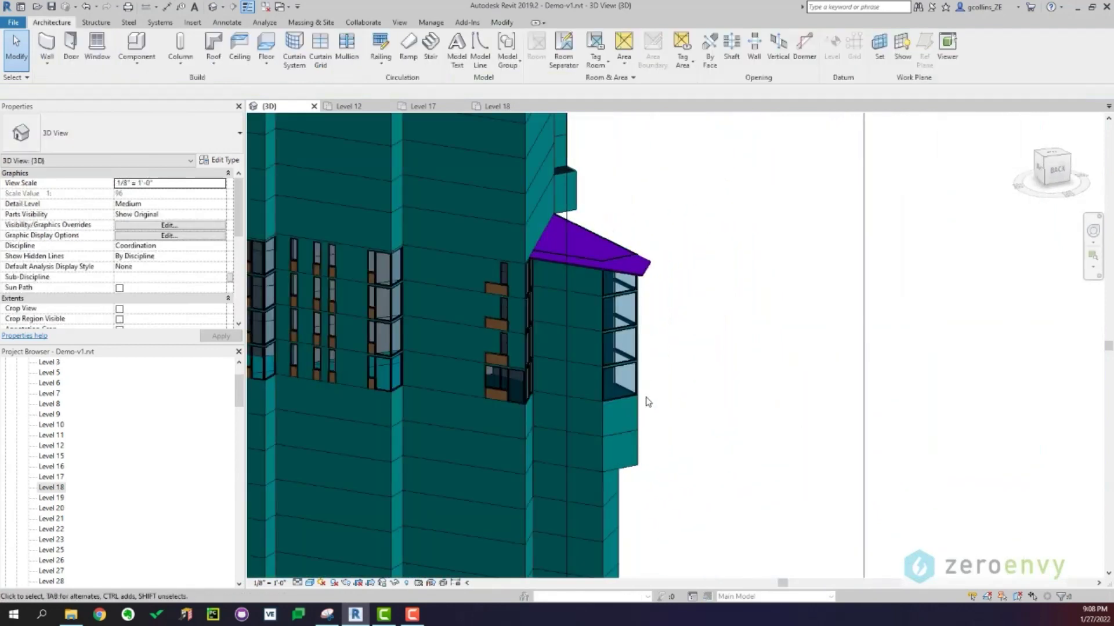
{"action": "left_click", "coordinate": [642, 266]}
{"action": "left_click", "coordinate": [108, 51]}
{"action": "left_click", "coordinate": [85, 65]}
{"action": "left_click", "coordinate": [145, 106]}
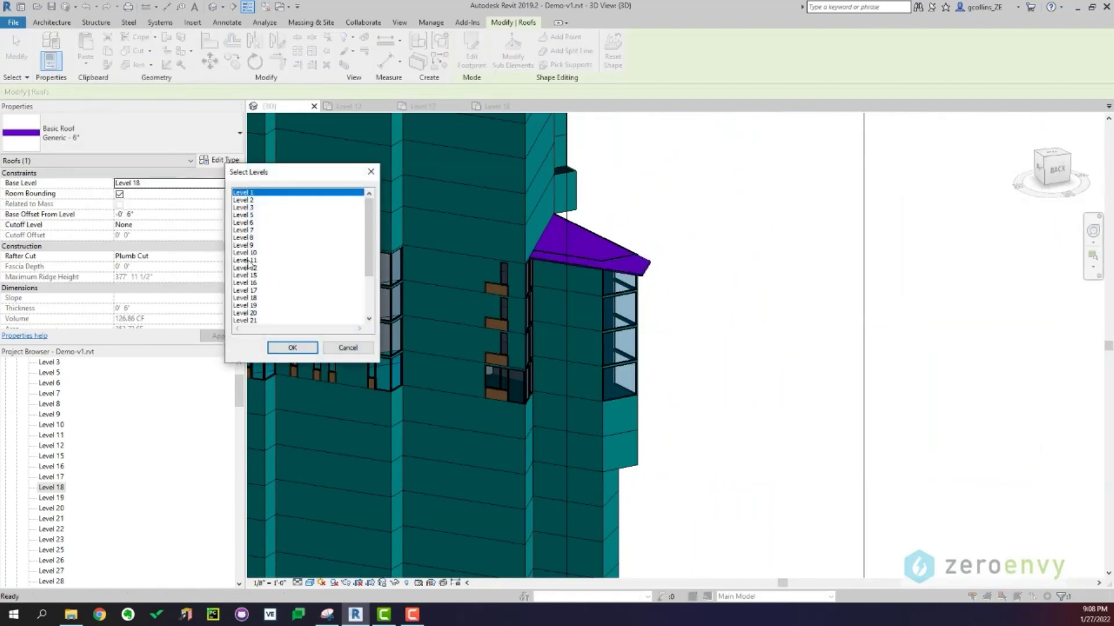
{"action": "left_click", "coordinate": [246, 230]}
{"action": "left_click", "coordinate": [246, 237], "text": "ctrl"}
{"action": "left_click", "coordinate": [247, 245], "text": "ctrl"}
{"action": "left_click", "coordinate": [247, 253], "text": "ctrl"}
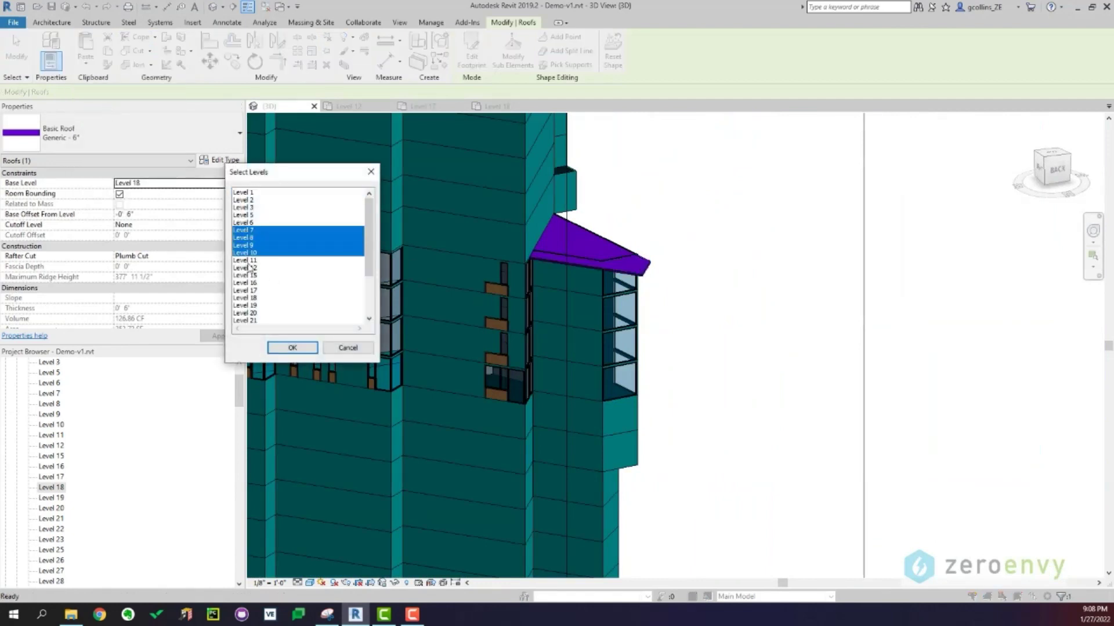
{"action": "left_click", "coordinate": [247, 260], "text": "ctrl"}
{"action": "left_click", "coordinate": [247, 275], "text": "ctrl"}
{"action": "left_click", "coordinate": [250, 283], "text": "shift"}
{"action": "left_click", "coordinate": [251, 290], "text": "shift"}
{"action": "left_click", "coordinate": [293, 348]}
{"action": "middle_click_drag", "start_coordinate": [711, 398], "coordinate": [615, 411], "text": "shift"}
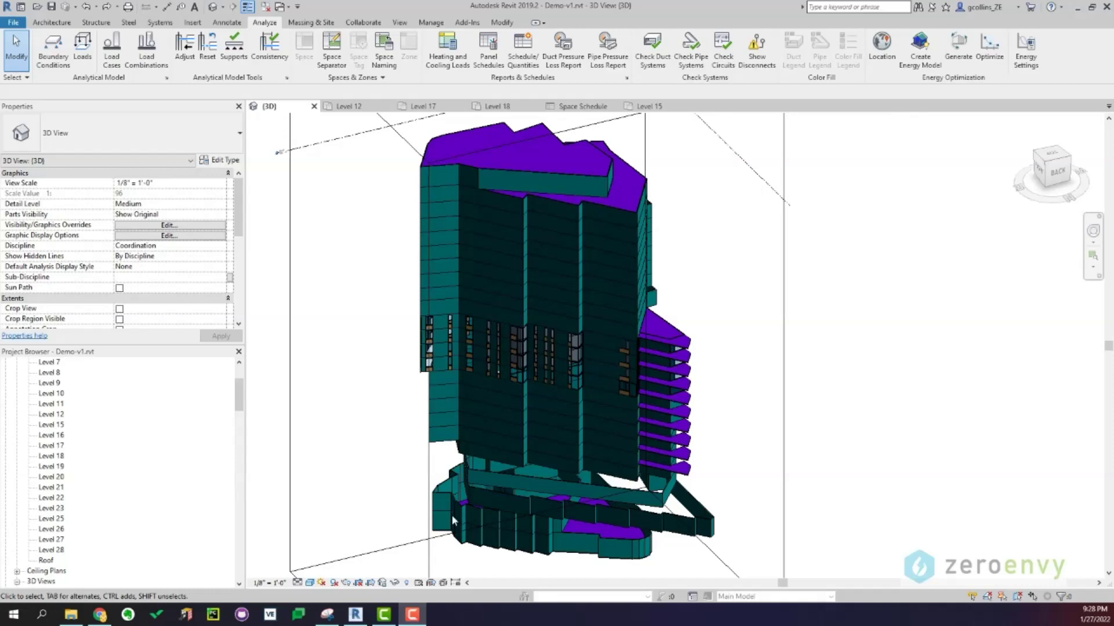
Open the Level 12 floor plan and examine the unit layout around the studios and Stair 1
{"action": "double_click", "coordinate": [48, 416]}
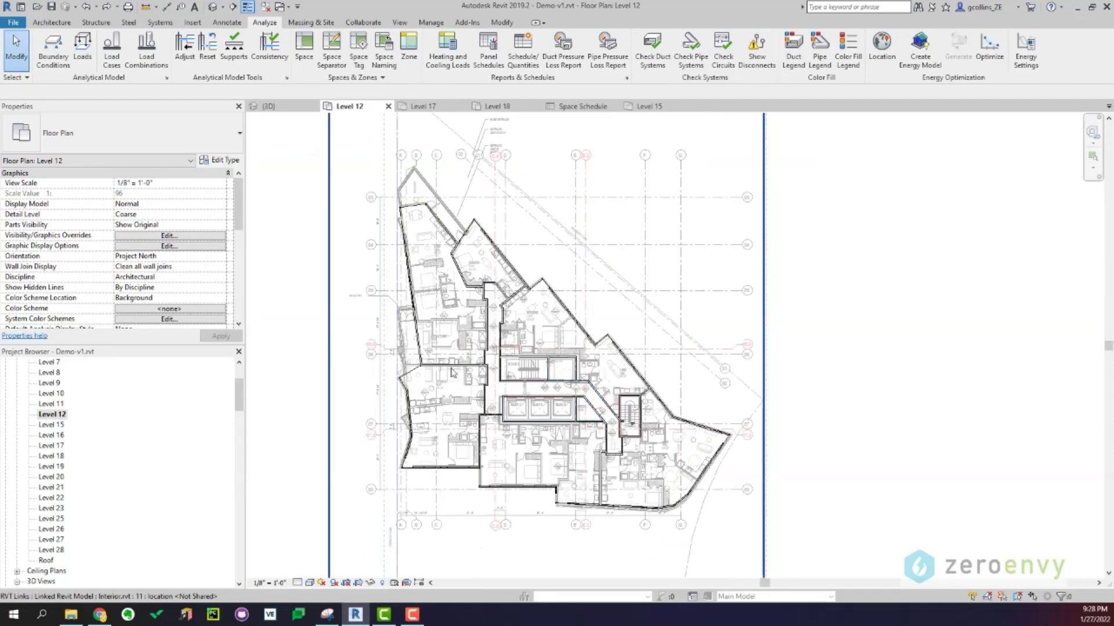
{"action": "scroll", "coordinate": [632, 444], "scroll_direction": "up", "scroll_amount": 1}
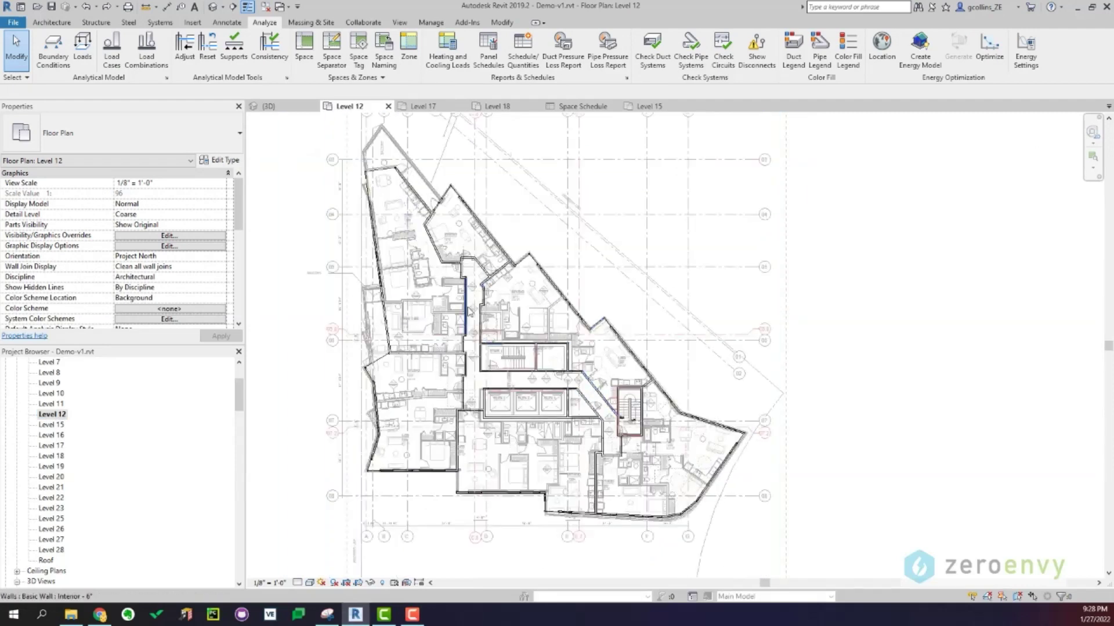
{"action": "scroll", "coordinate": [553, 460], "scroll_direction": "up", "scroll_amount": 3}
{"action": "scroll", "coordinate": [342, 339], "scroll_direction": "up", "scroll_amount": 3}
{"action": "middle_click_drag", "start_coordinate": [342, 339], "coordinate": [377, 490]}
{"action": "middle_click_drag", "start_coordinate": [386, 154], "coordinate": [422, 241]}
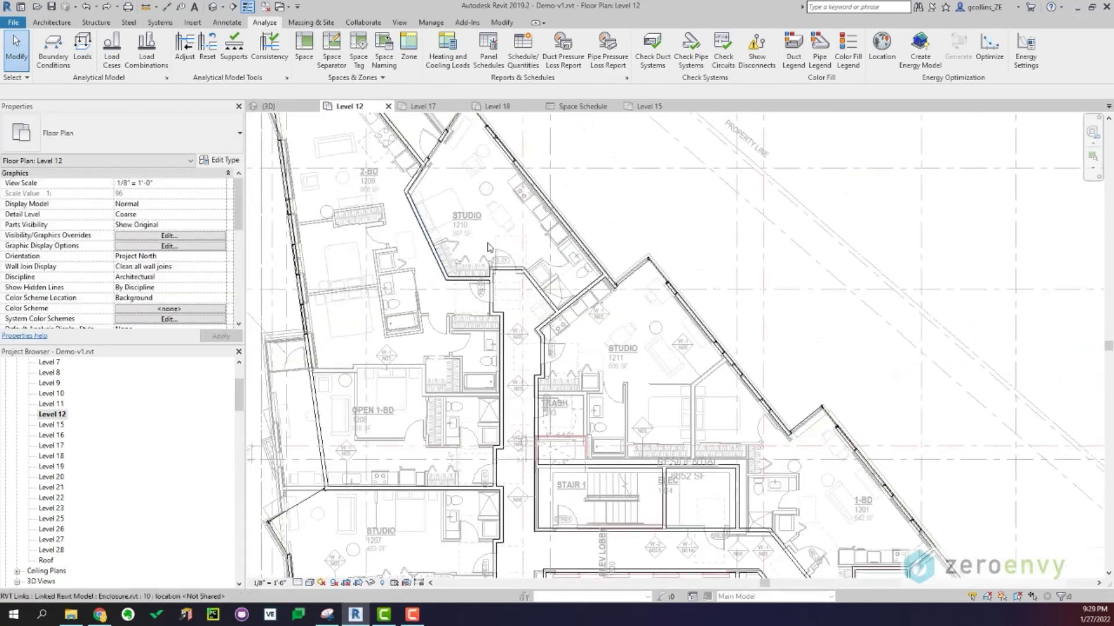
Place analytical spaces automatically across the Level 12 floor plan, with Level 15 as their upper limit and a 0' 0" offset
{"action": "middle_click_drag", "start_coordinate": [656, 356], "coordinate": [572, 318]}
{"action": "middle_click_drag", "start_coordinate": [548, 283], "coordinate": [475, 211]}
{"action": "middle_click_drag", "start_coordinate": [650, 414], "coordinate": [592, 265]}
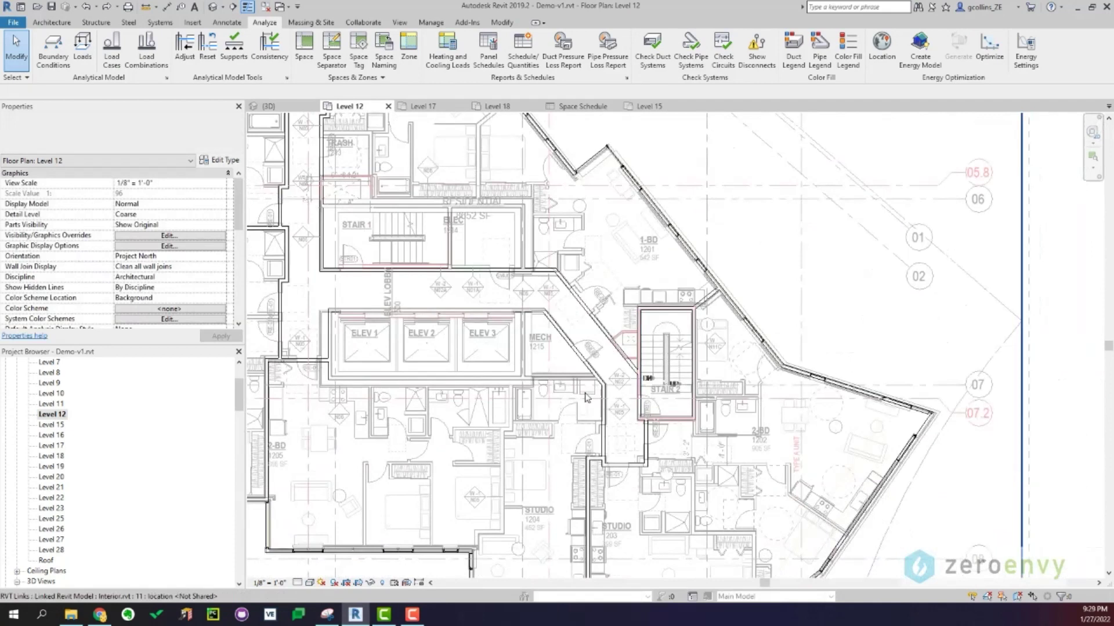
{"action": "scroll", "coordinate": [522, 382], "scroll_direction": "down", "scroll_amount": 4}
{"action": "scroll", "coordinate": [522, 382], "scroll_direction": "down", "scroll_amount": 2}
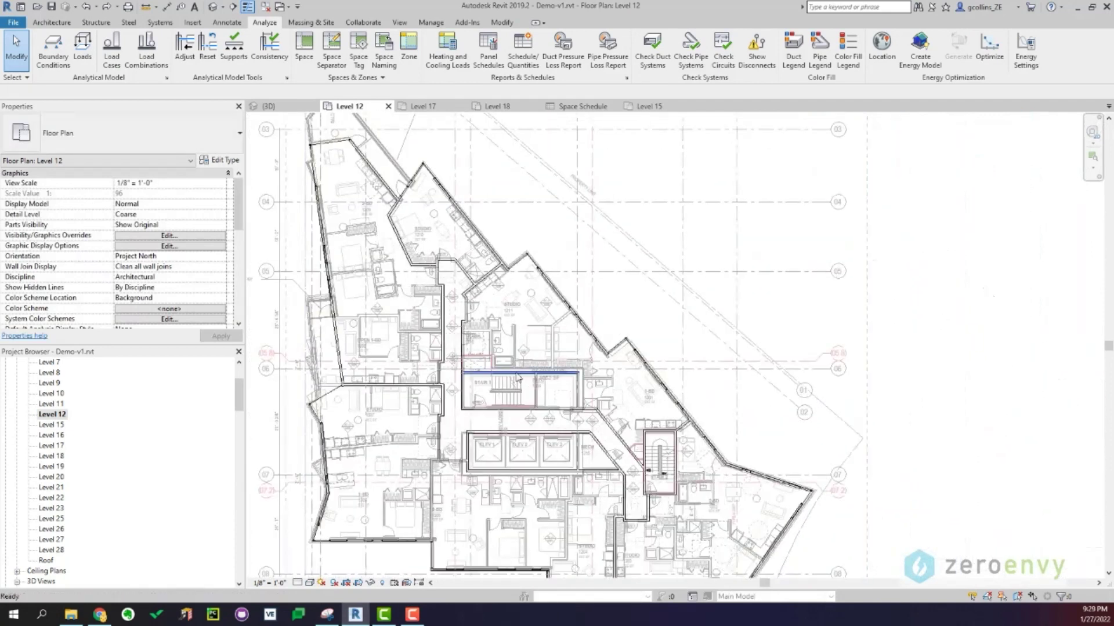
{"action": "scroll", "coordinate": [504, 374], "scroll_direction": "down", "scroll_amount": 1}
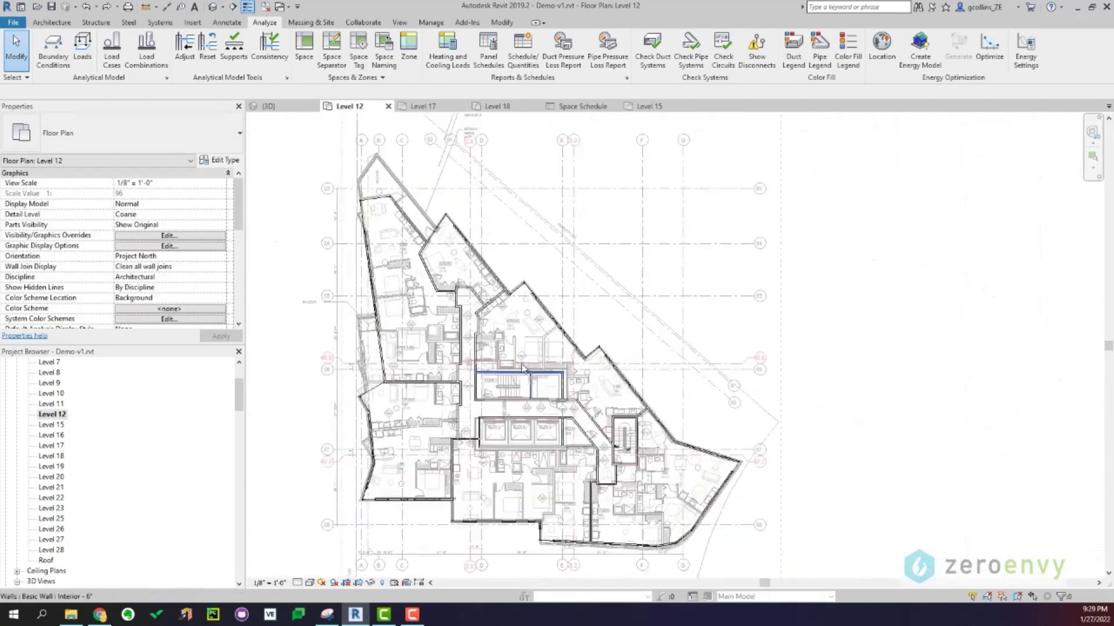
{"action": "left_click", "coordinate": [302, 46]}
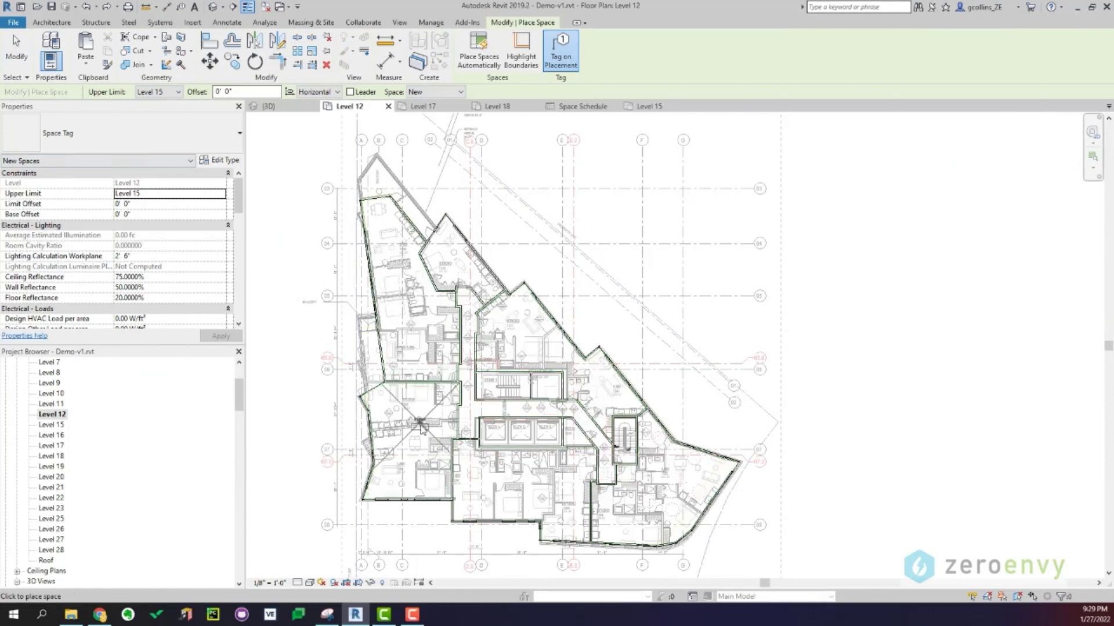
{"action": "left_click", "coordinate": [475, 70]}
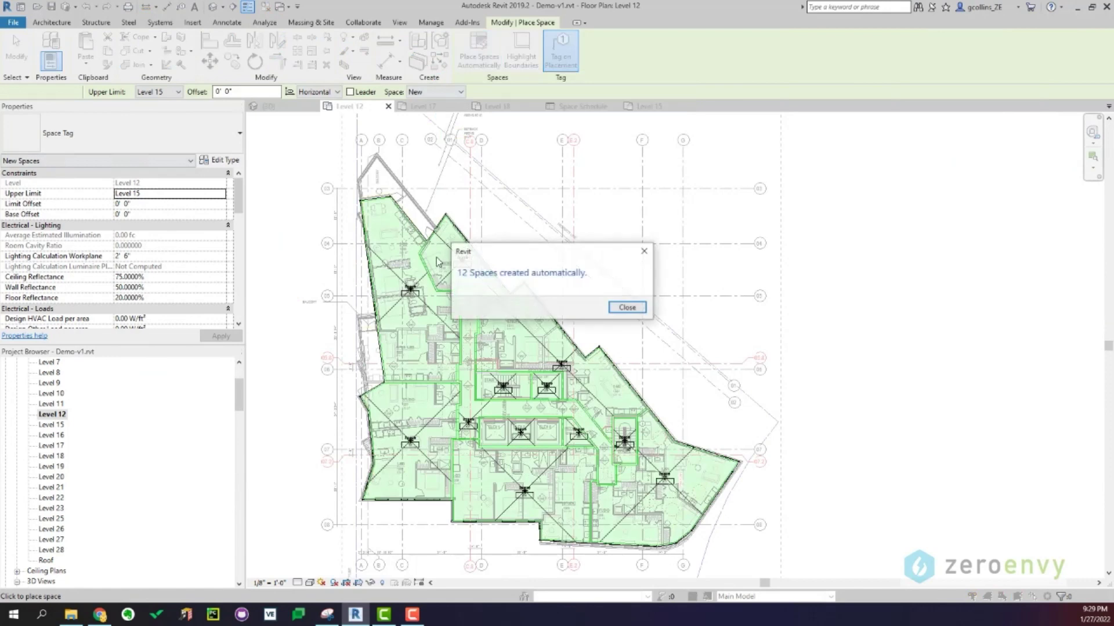
{"action": "left_click", "coordinate": [627, 308]}
{"action": "key", "text": "Escape"}
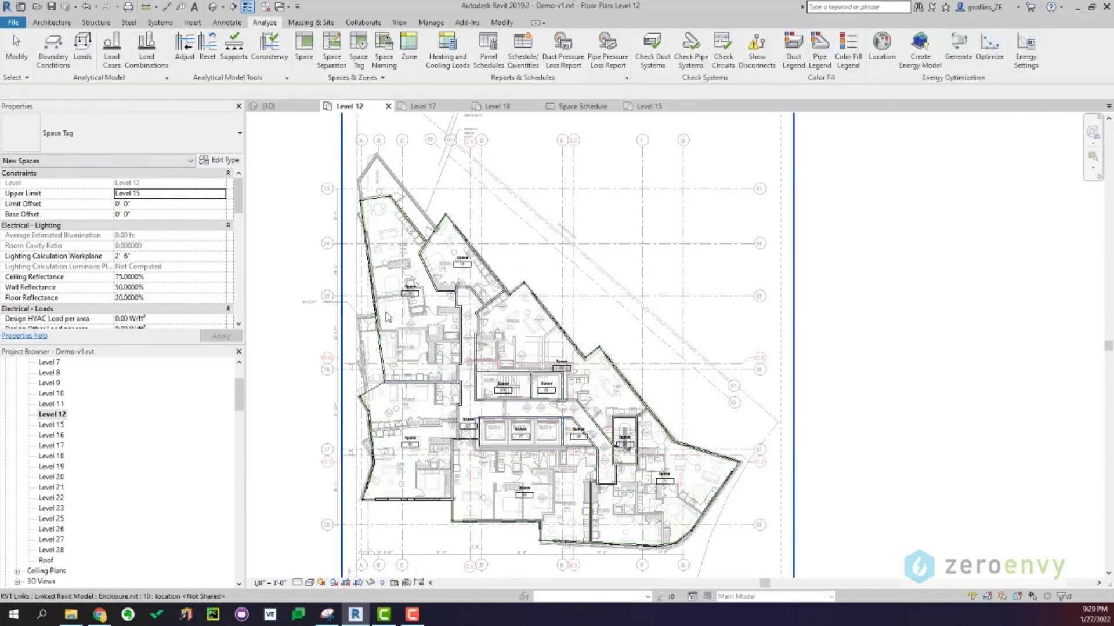
Apply Space Naming to the Level 12 spaces, transferring only the room names
{"action": "scroll", "coordinate": [413, 337], "scroll_direction": "up", "scroll_amount": 3}
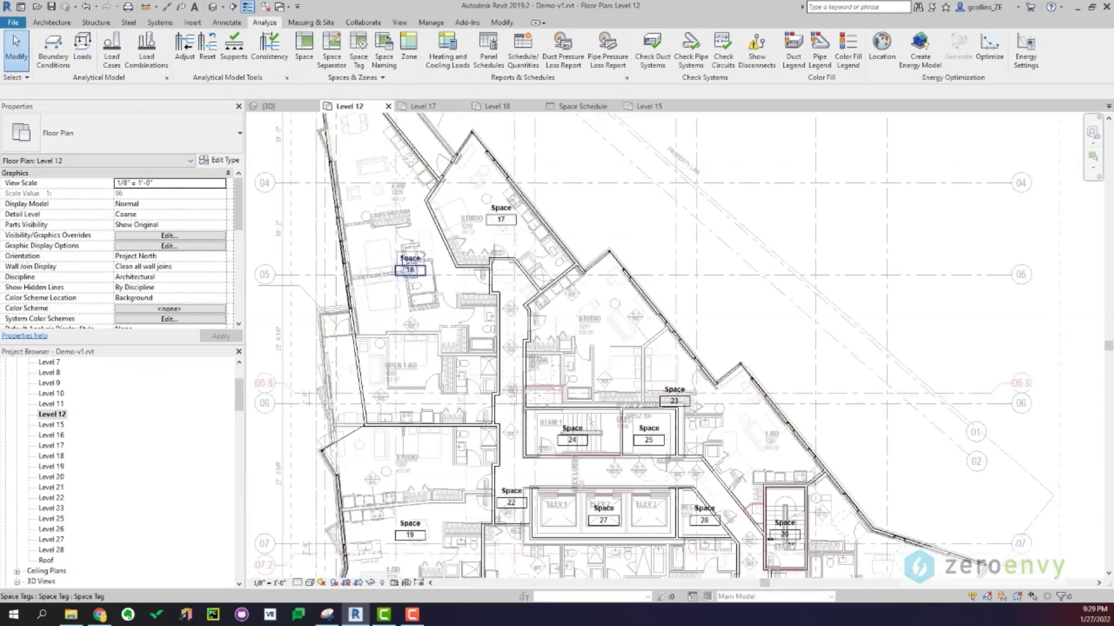
{"action": "scroll", "coordinate": [417, 262], "scroll_direction": "up", "scroll_amount": 2}
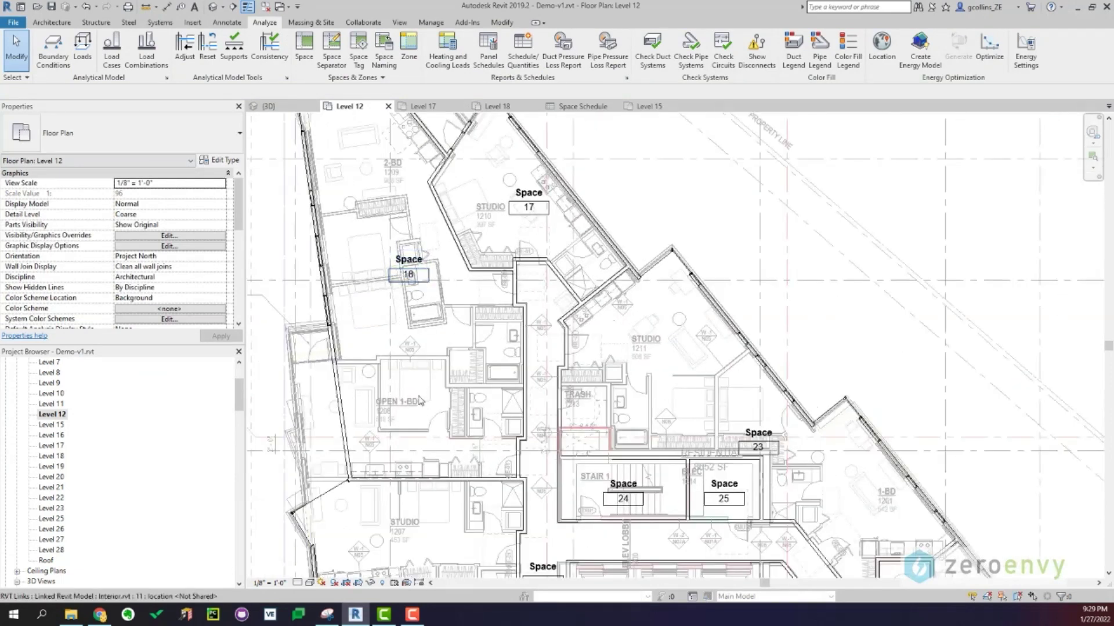
{"action": "scroll", "coordinate": [511, 377], "scroll_direction": "down", "scroll_amount": 4}
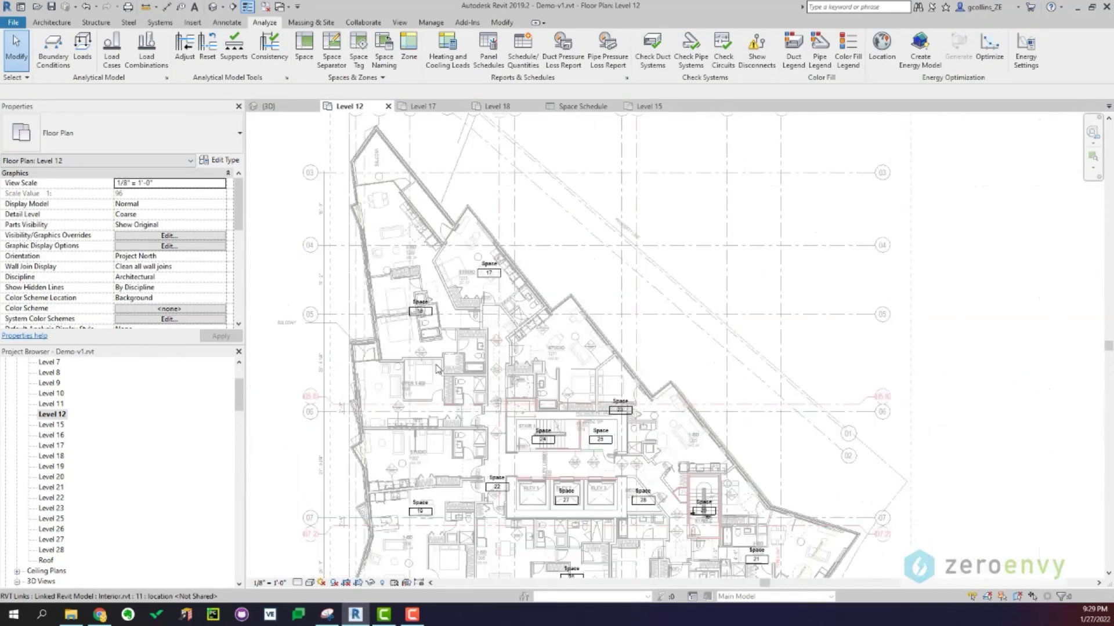
{"action": "middle_click_drag", "start_coordinate": [498, 391], "coordinate": [495, 371]}
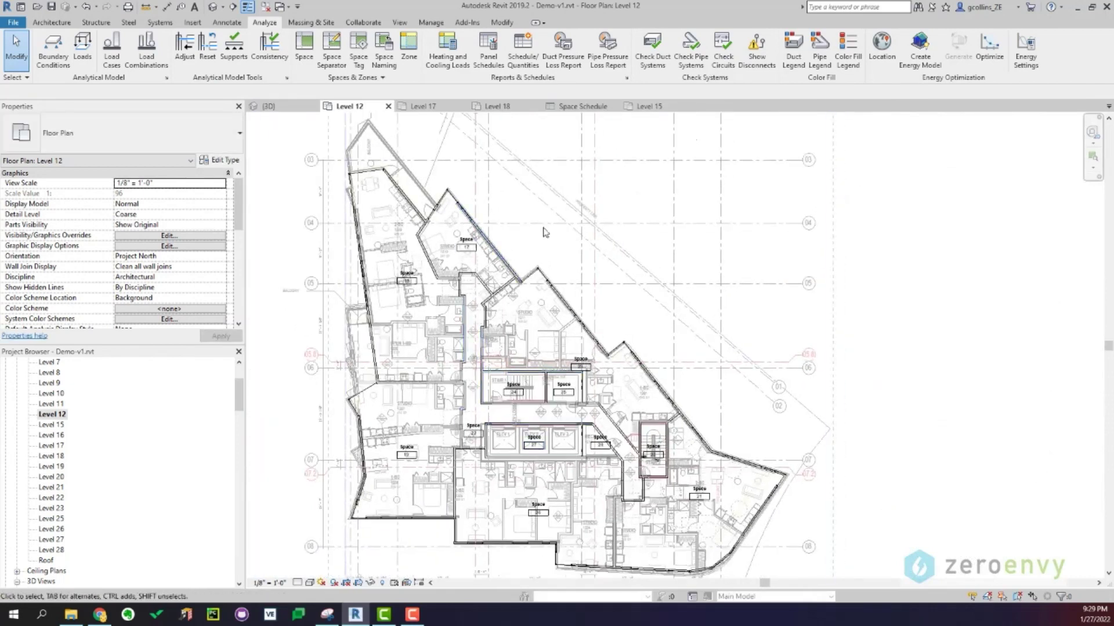
{"action": "left_click", "coordinate": [393, 64]}
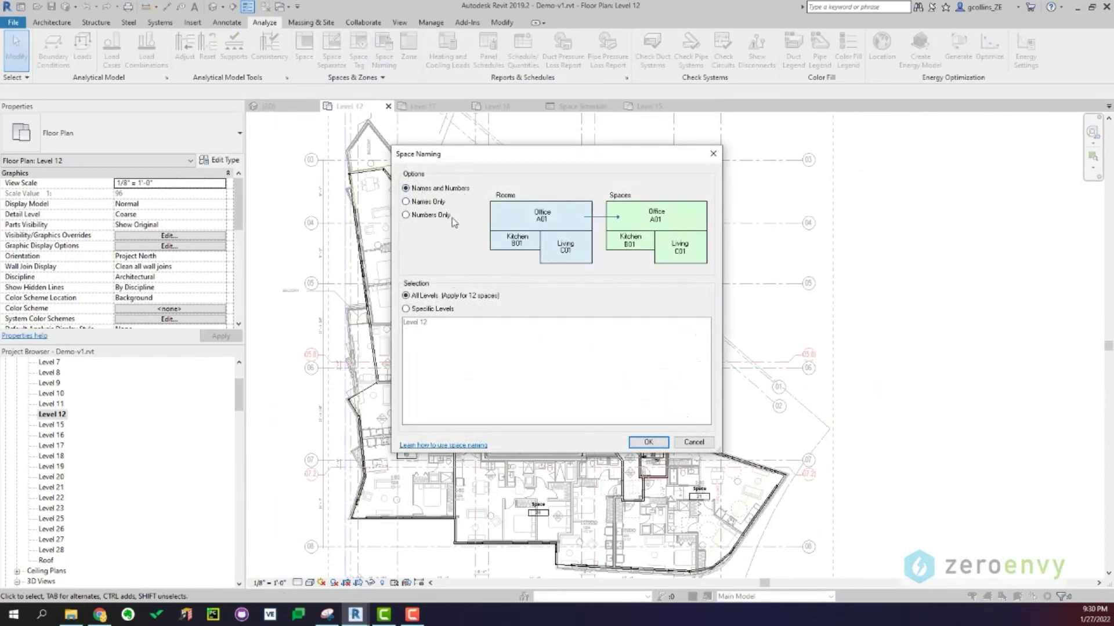
{"action": "left_click", "coordinate": [435, 203]}
{"action": "left_click", "coordinate": [422, 309]}
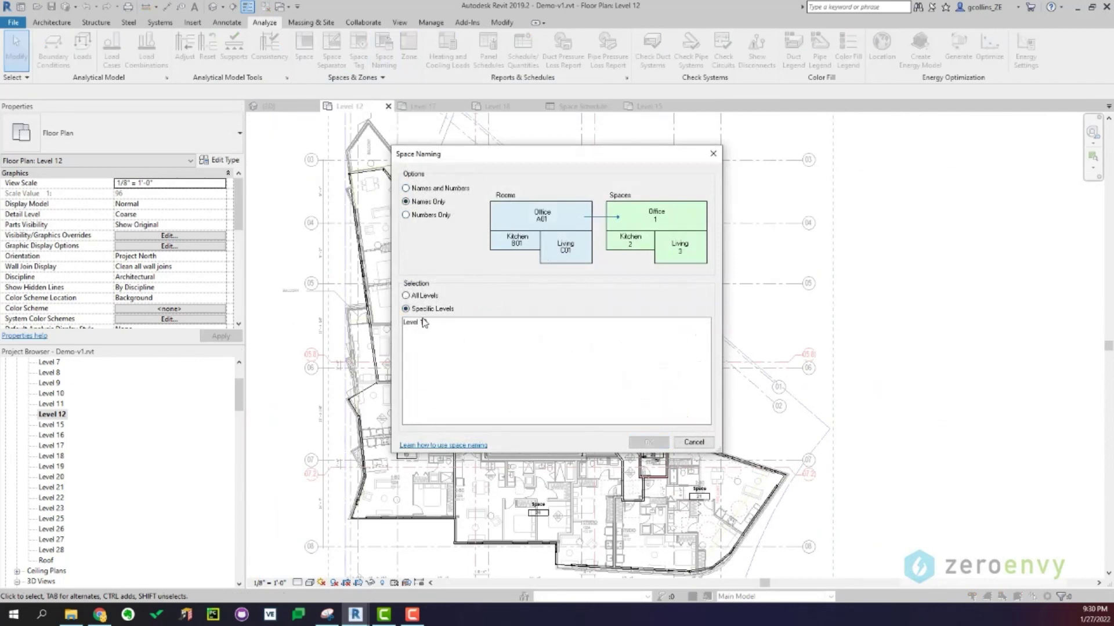
{"action": "left_click", "coordinate": [423, 324]}
{"action": "left_click", "coordinate": [649, 442]}
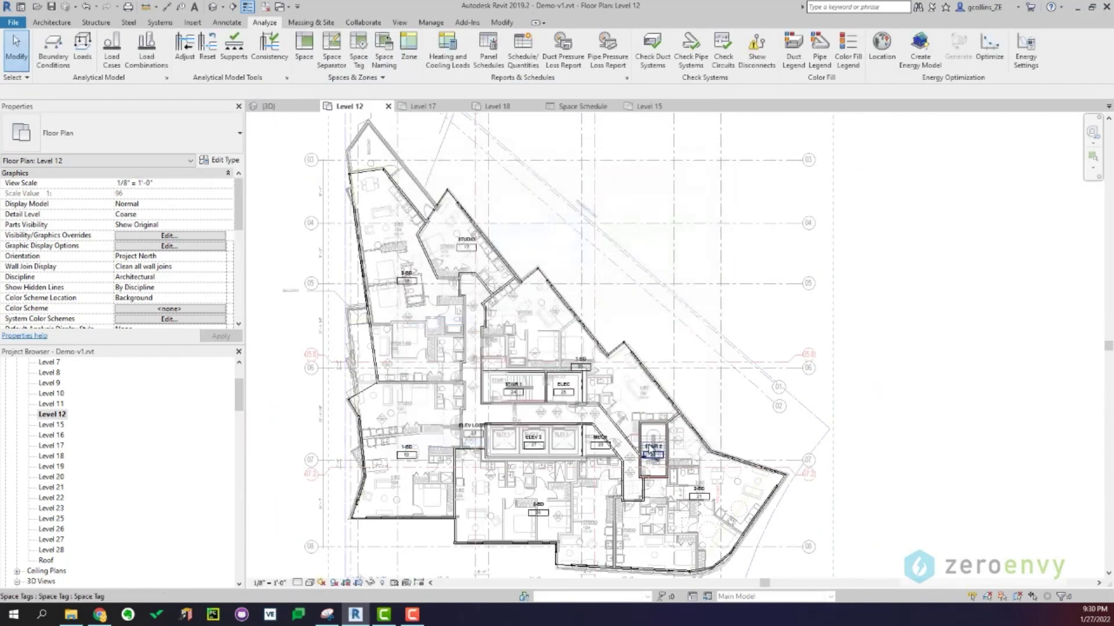
Examine the names assigned to the Level 12 spaces around the dwelling units, elevator lobby, stairs and mechanical room
{"action": "scroll", "coordinate": [468, 325], "scroll_direction": "up", "scroll_amount": 3}
{"action": "middle_click_drag", "start_coordinate": [667, 377], "coordinate": [534, 358]}
{"action": "middle_click_drag", "start_coordinate": [762, 374], "coordinate": [726, 280]}
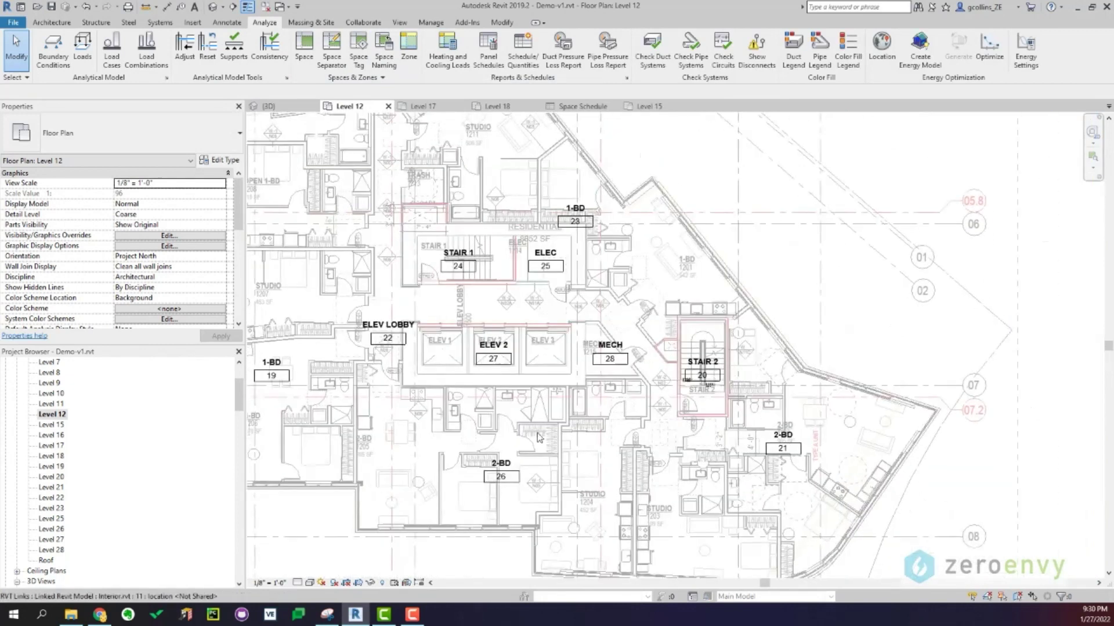
{"action": "scroll", "coordinate": [504, 494], "scroll_direction": "up", "scroll_amount": 1}
{"action": "scroll", "coordinate": [490, 462], "scroll_direction": "down", "scroll_amount": 4}
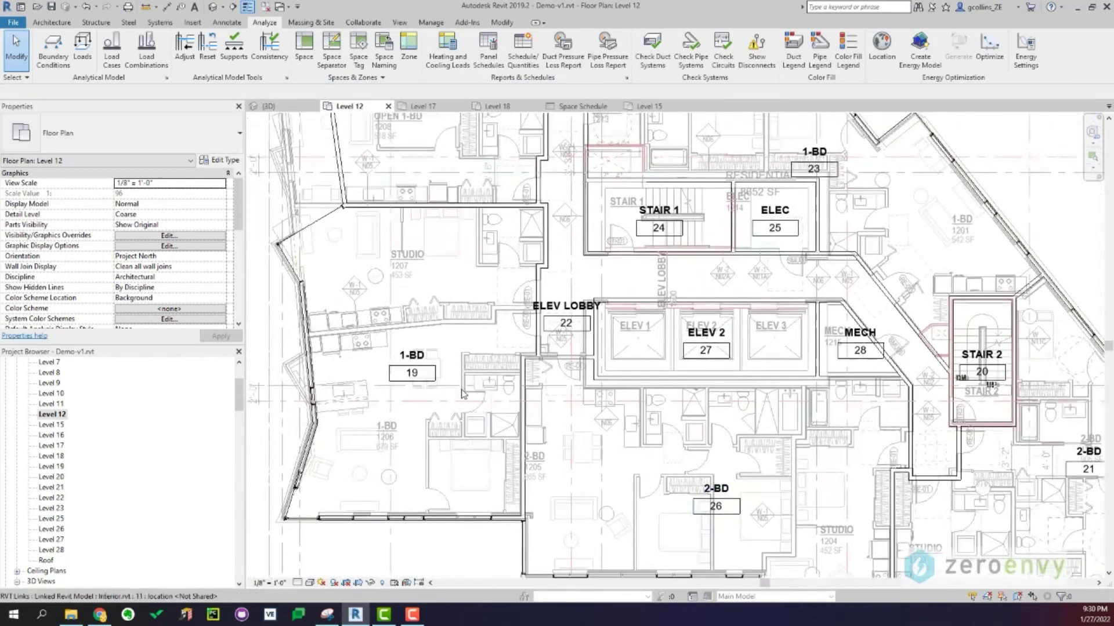
{"action": "scroll", "coordinate": [497, 393], "scroll_direction": "down", "scroll_amount": 4}
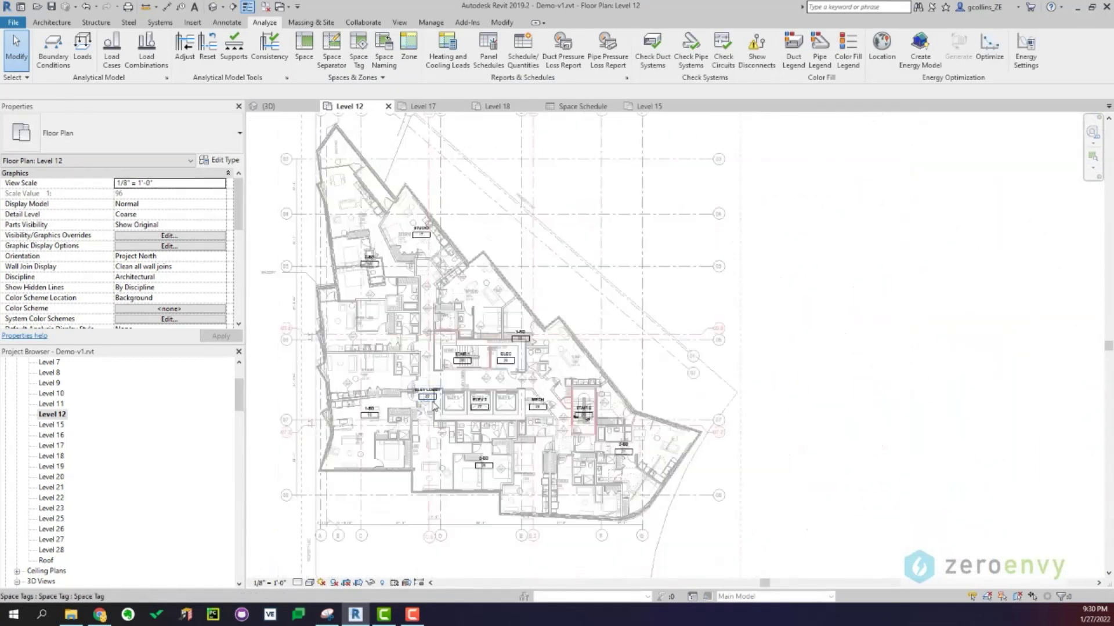
{"action": "scroll", "coordinate": [369, 400], "scroll_direction": "up", "scroll_amount": 4}
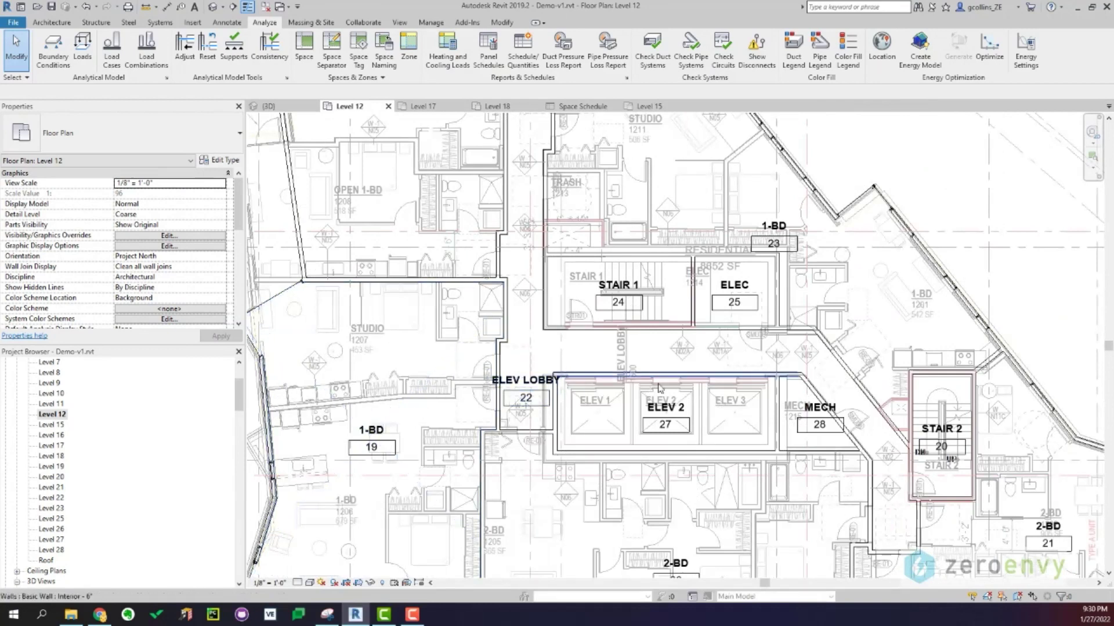
{"action": "scroll", "coordinate": [724, 394], "scroll_direction": "down", "scroll_amount": 2}
{"action": "middle_click_drag", "start_coordinate": [756, 400], "coordinate": [603, 374]}
{"action": "scroll", "coordinate": [602, 353], "scroll_direction": "down", "scroll_amount": 2}
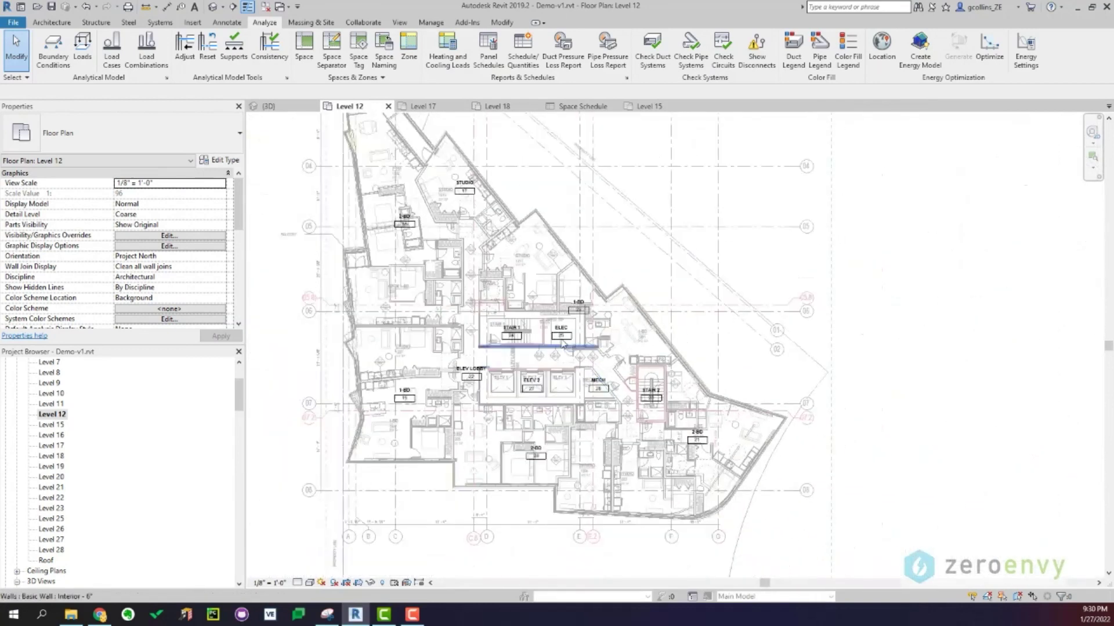
{"action": "middle_click_drag", "start_coordinate": [583, 337], "coordinate": [581, 384]}
On the Level 15 floor plan, place spaces automatically with the upper limit set to Level 16 and the limit offset set to 0' 0"
{"action": "double_click", "coordinate": [55, 426]}
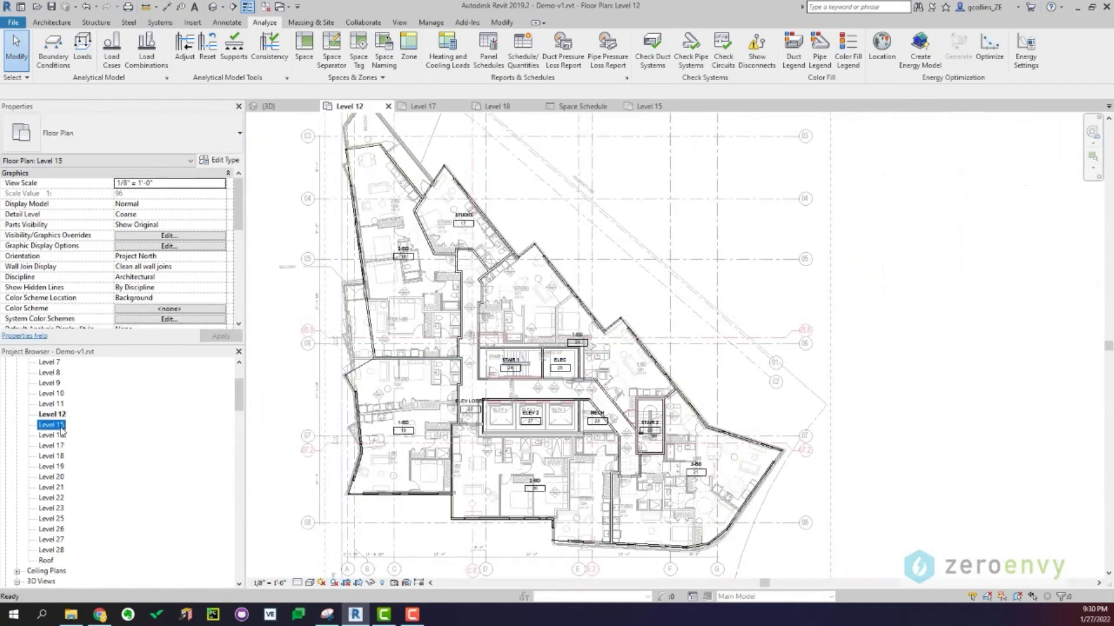
{"action": "left_click", "coordinate": [304, 52]}
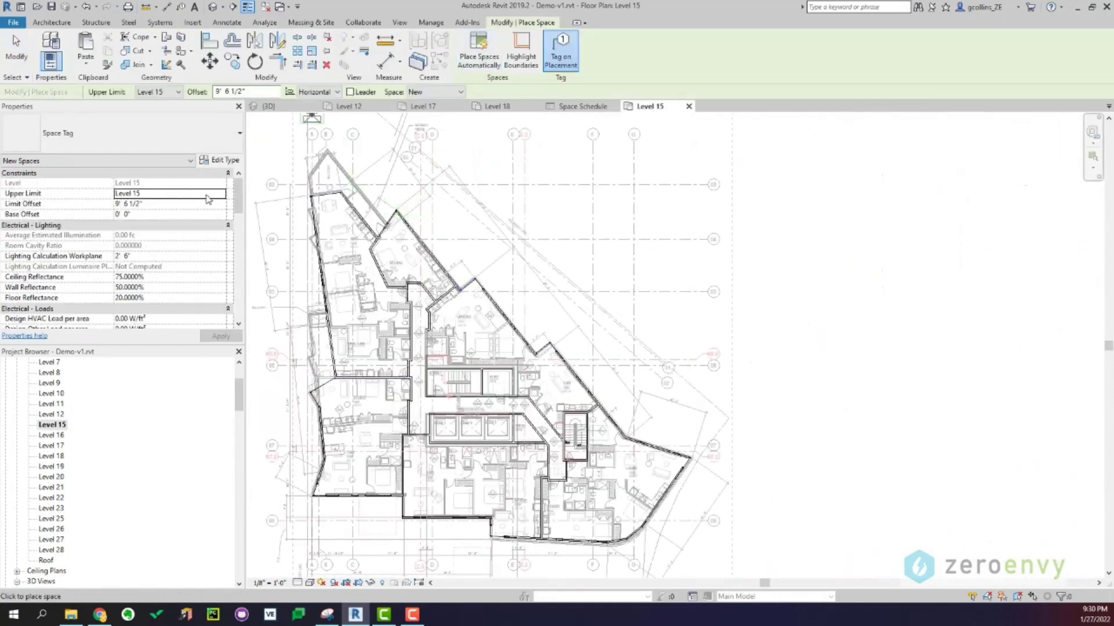
{"action": "left_click", "coordinate": [221, 193]}
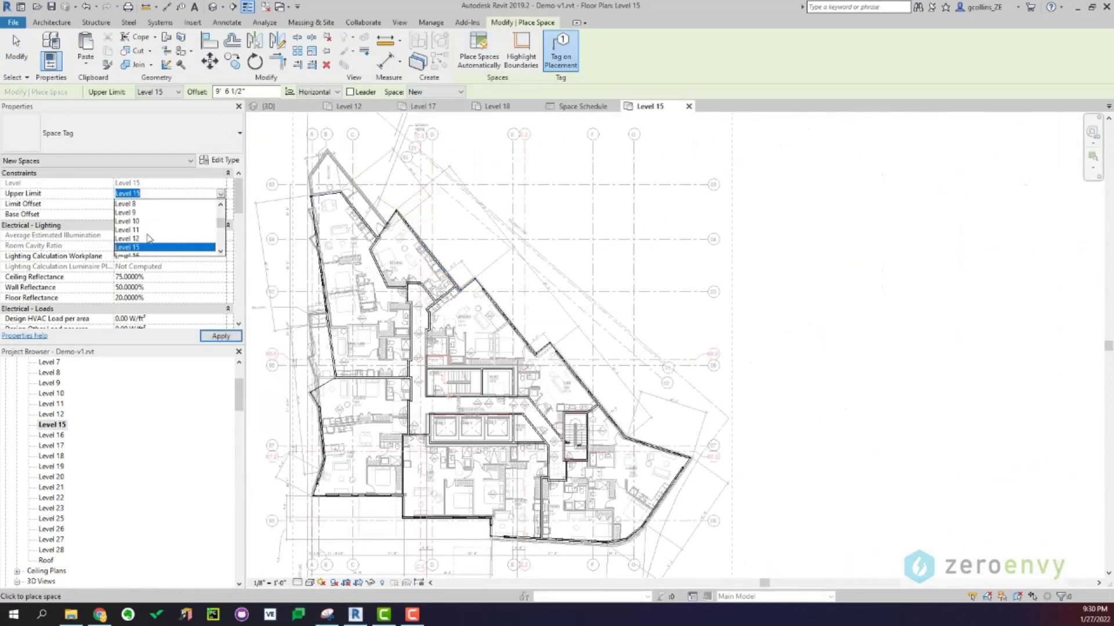
{"action": "scroll", "coordinate": [142, 232], "scroll_direction": "down", "scroll_amount": 1}
{"action": "left_click", "coordinate": [144, 231]}
{"action": "left_click", "coordinate": [152, 205]}
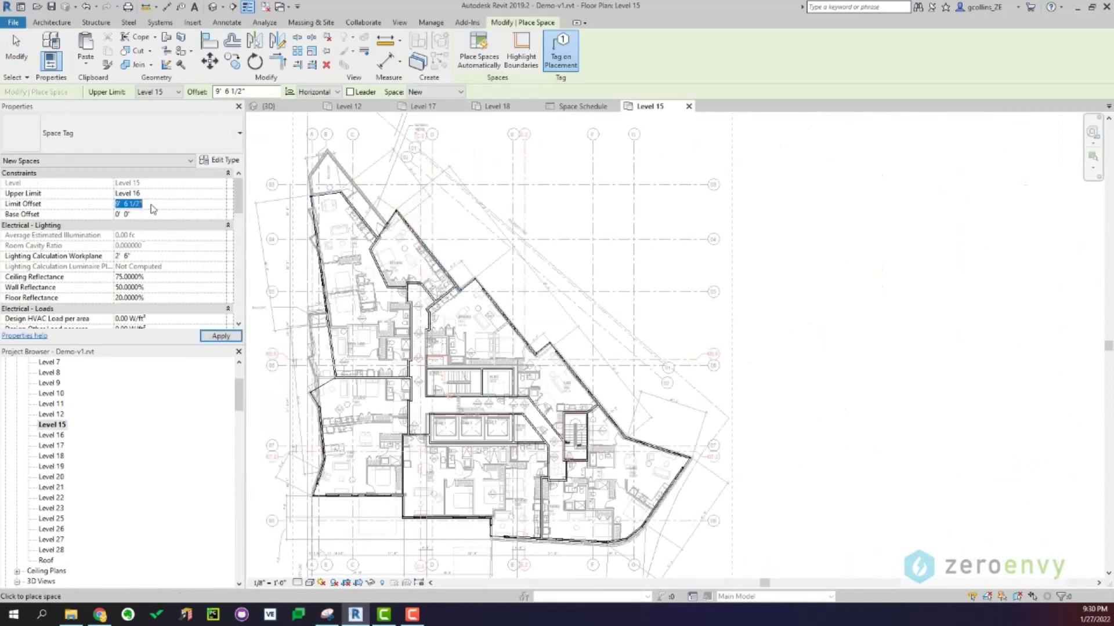
{"action": "type", "text": "0' 0"}
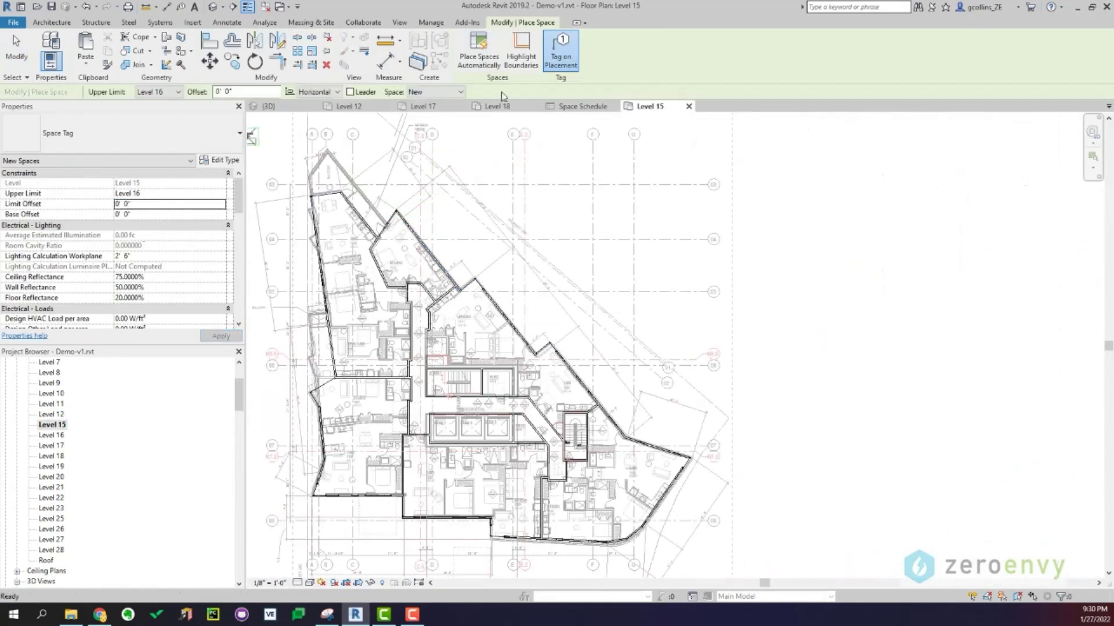
{"action": "left_click", "coordinate": [480, 52]}
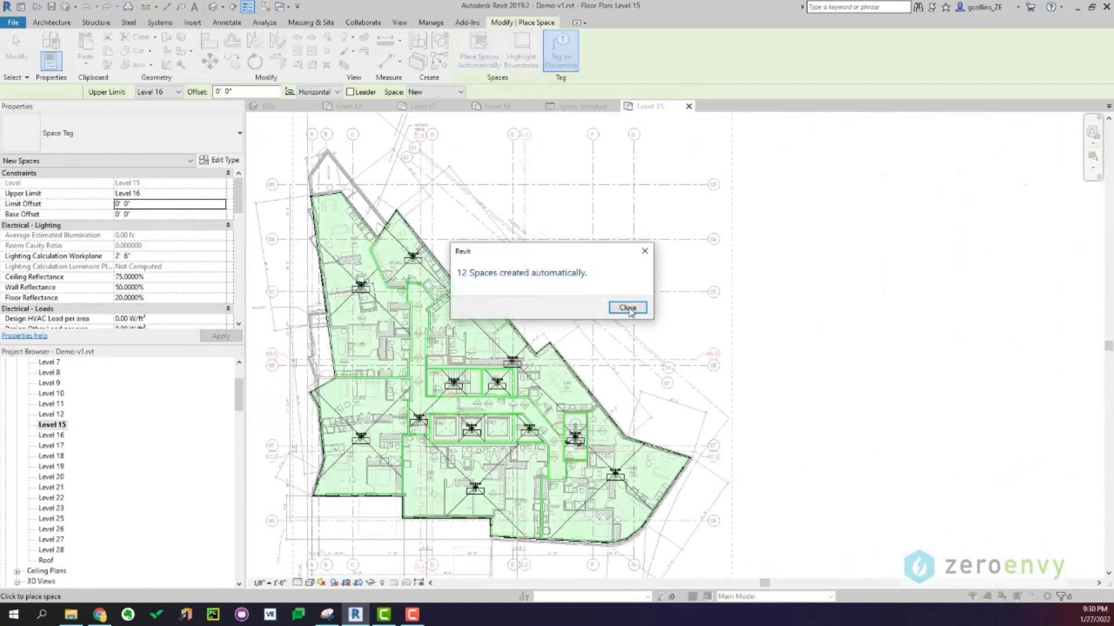
{"action": "left_click", "coordinate": [631, 311]}
{"action": "key", "text": "Escape"}
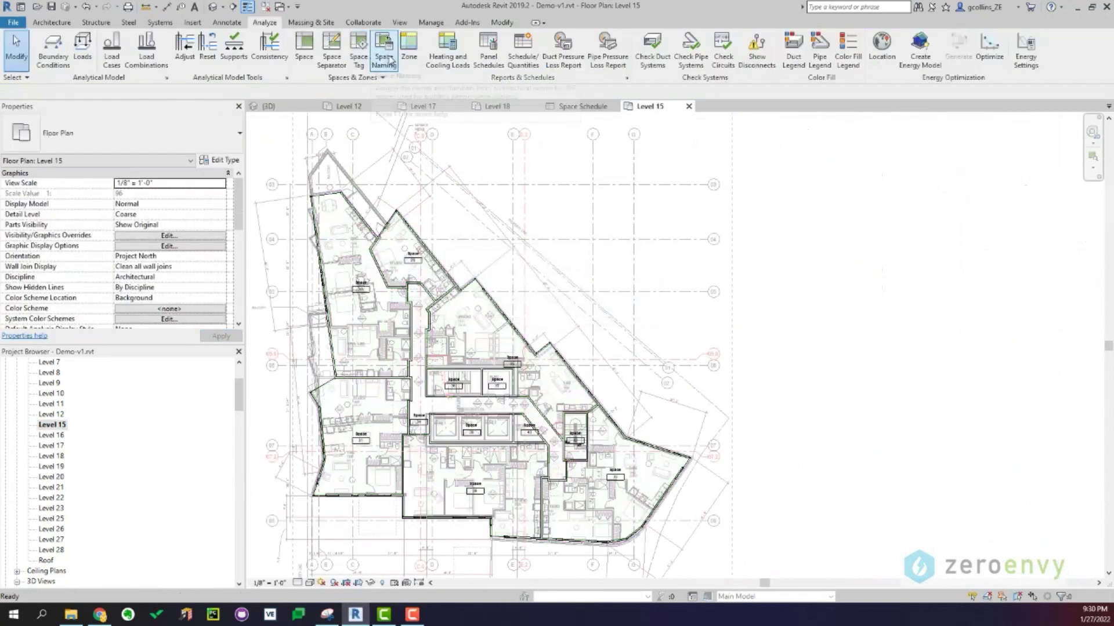
Apply Space Naming to the Level 15 spaces only, transferring the room names without their numbers
{"action": "left_click", "coordinate": [372, 56]}
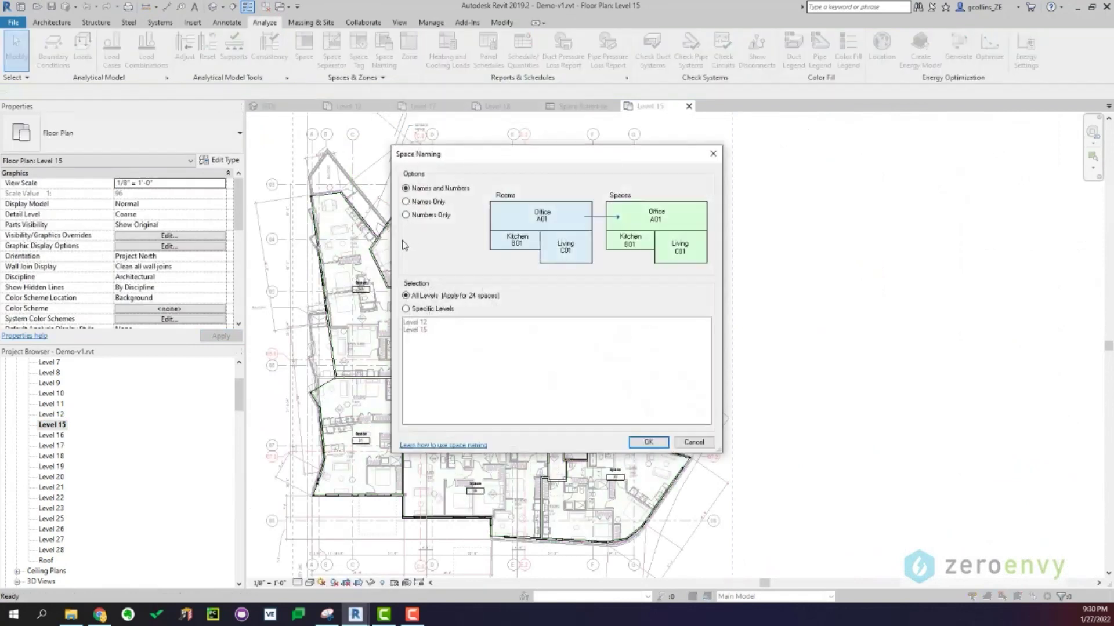
{"action": "left_click", "coordinate": [422, 312]}
{"action": "left_click", "coordinate": [647, 442]}
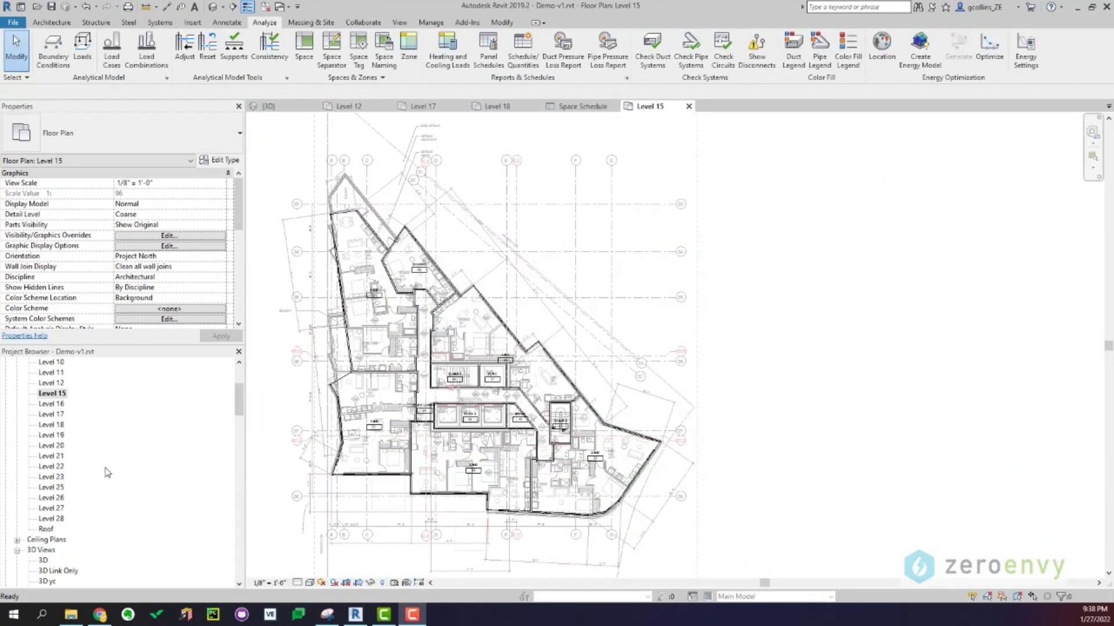
Open the Space Schedule and check the Upper Limit and Limit Offset values of the Level 12 and Level 15 spaces
{"action": "scroll", "coordinate": [107, 472], "scroll_direction": "down", "scroll_amount": 4}
{"action": "scroll", "coordinate": [104, 481], "scroll_direction": "down", "scroll_amount": 1}
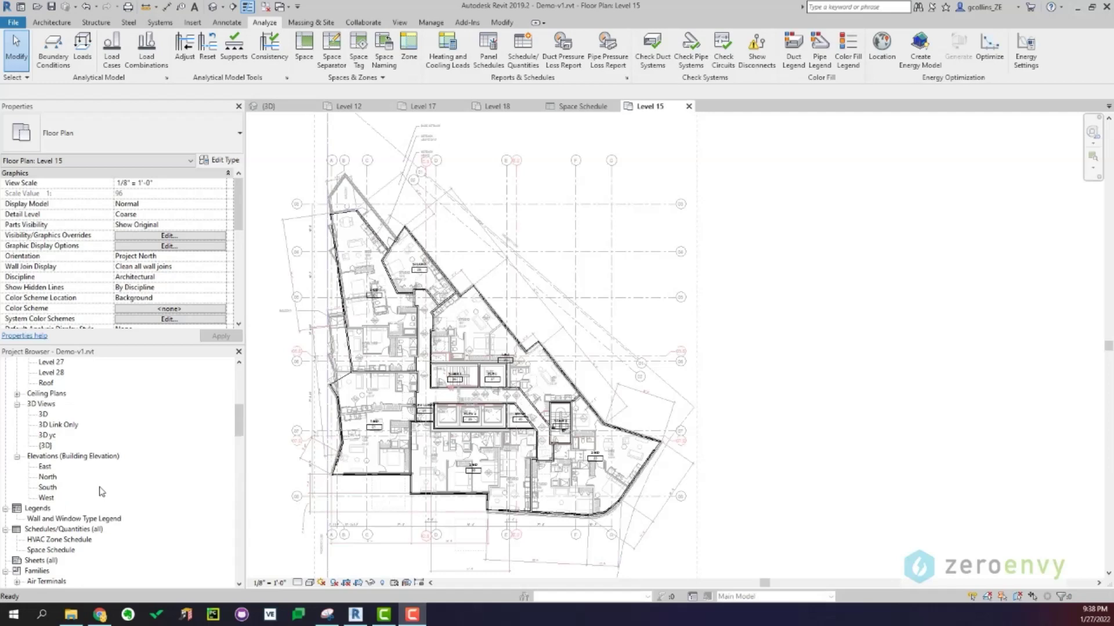
{"action": "scroll", "coordinate": [117, 510], "scroll_direction": "down", "scroll_amount": 1}
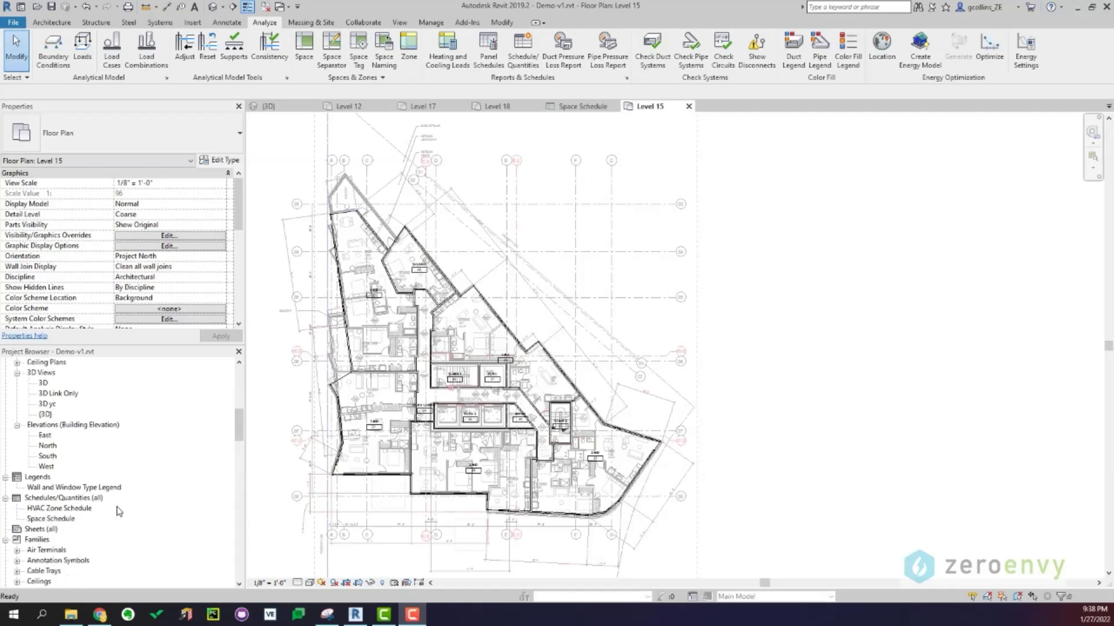
{"action": "left_click", "coordinate": [49, 520]}
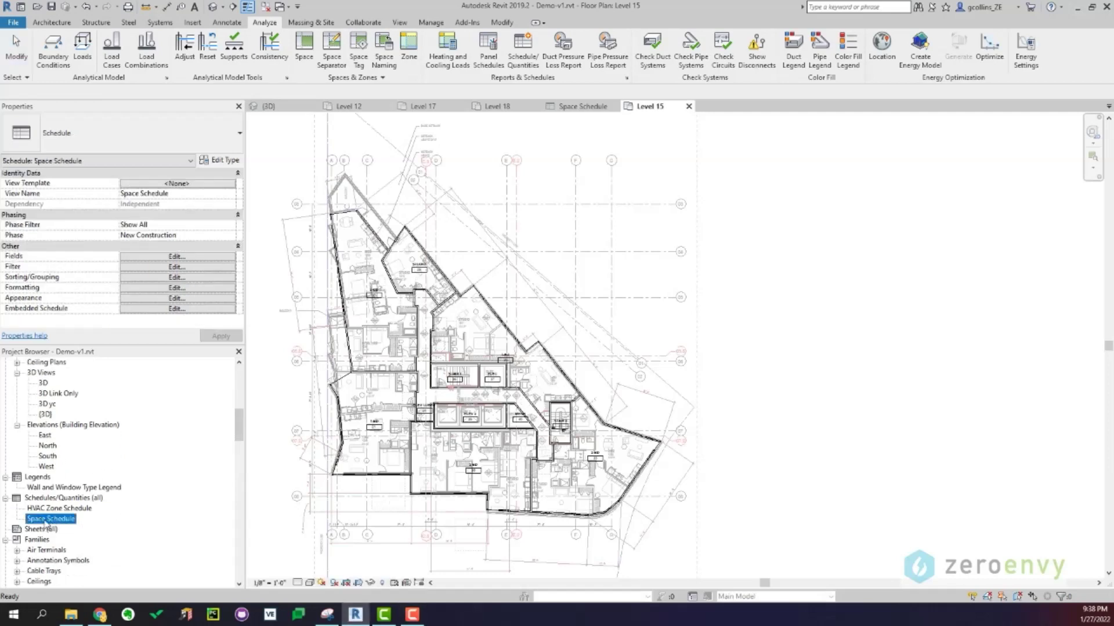
{"action": "double_click", "coordinate": [52, 522]}
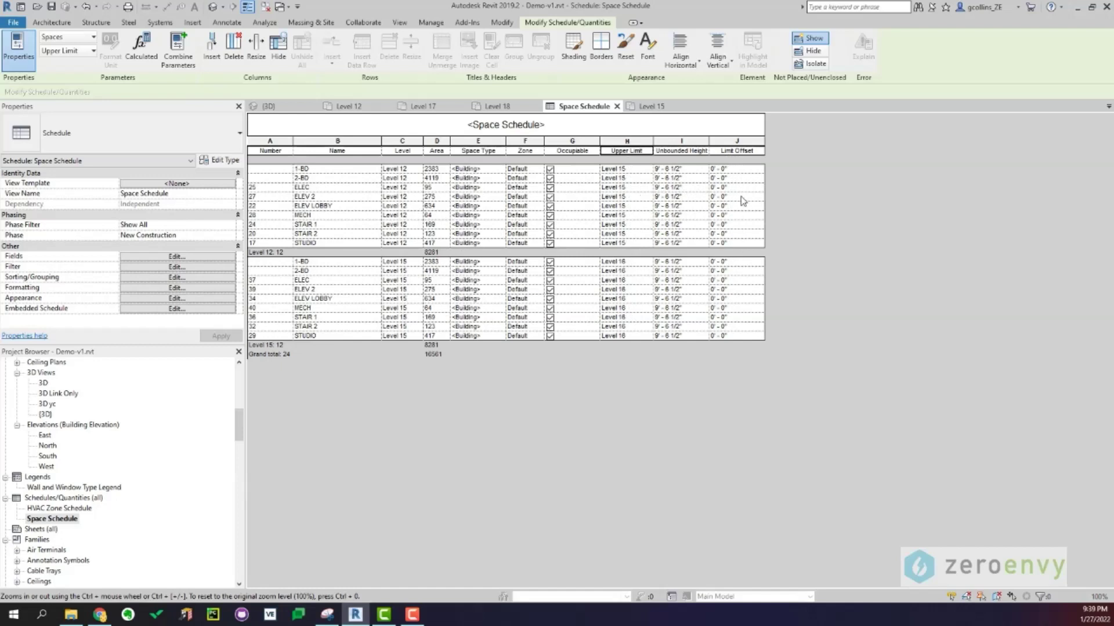
{"action": "double_click", "coordinate": [718, 169]}
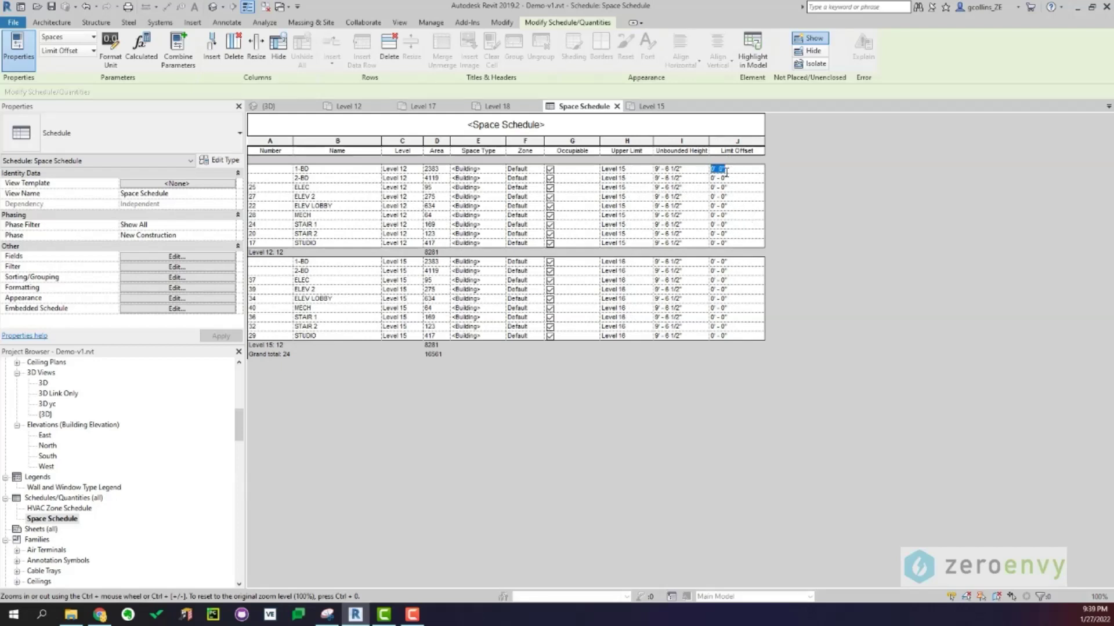
{"action": "left_click", "coordinate": [760, 197]}
{"action": "left_click", "coordinate": [732, 364]}
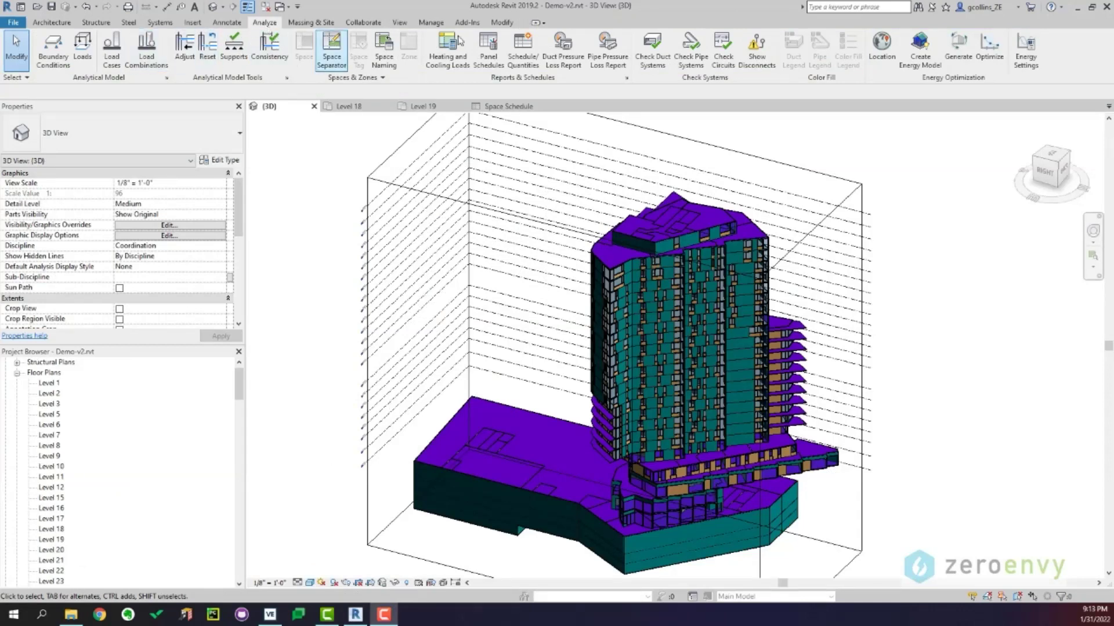
Review the Energy Settings and the advanced options for building data, room/space export category and material thermal properties
{"action": "left_click", "coordinate": [1027, 58]}
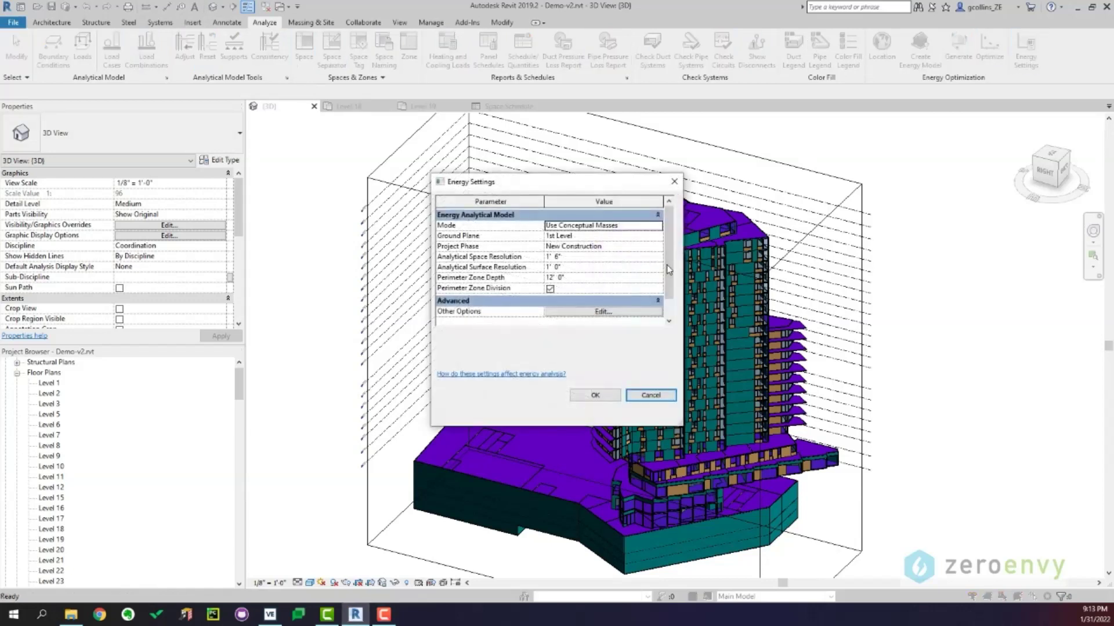
{"action": "left_click", "coordinate": [597, 313]}
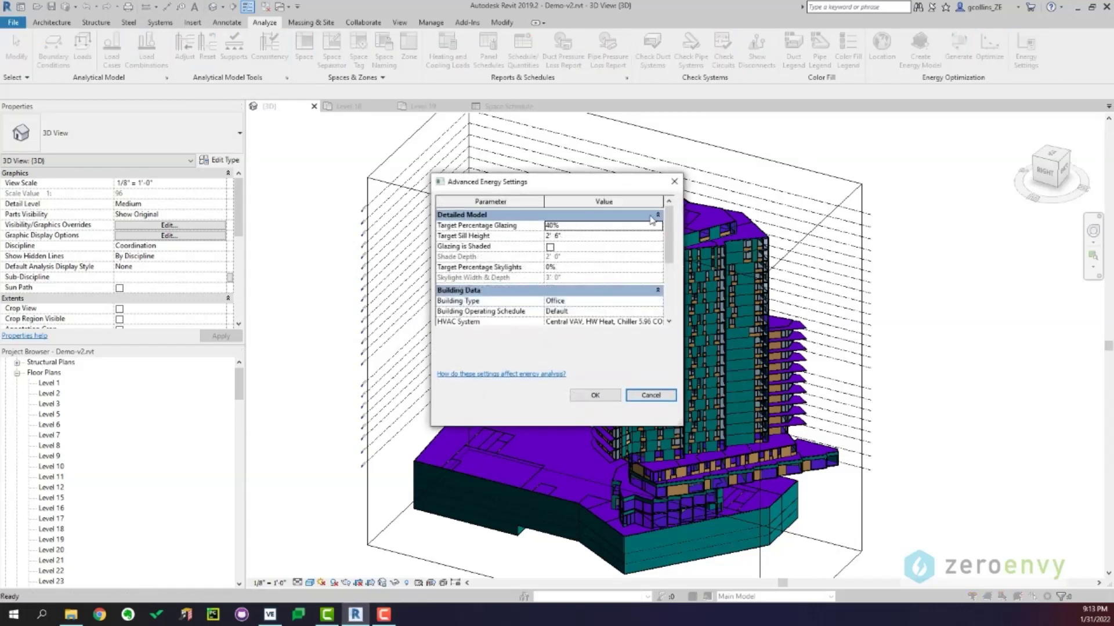
{"action": "left_click_drag", "start_coordinate": [670, 226], "coordinate": [670, 278]}
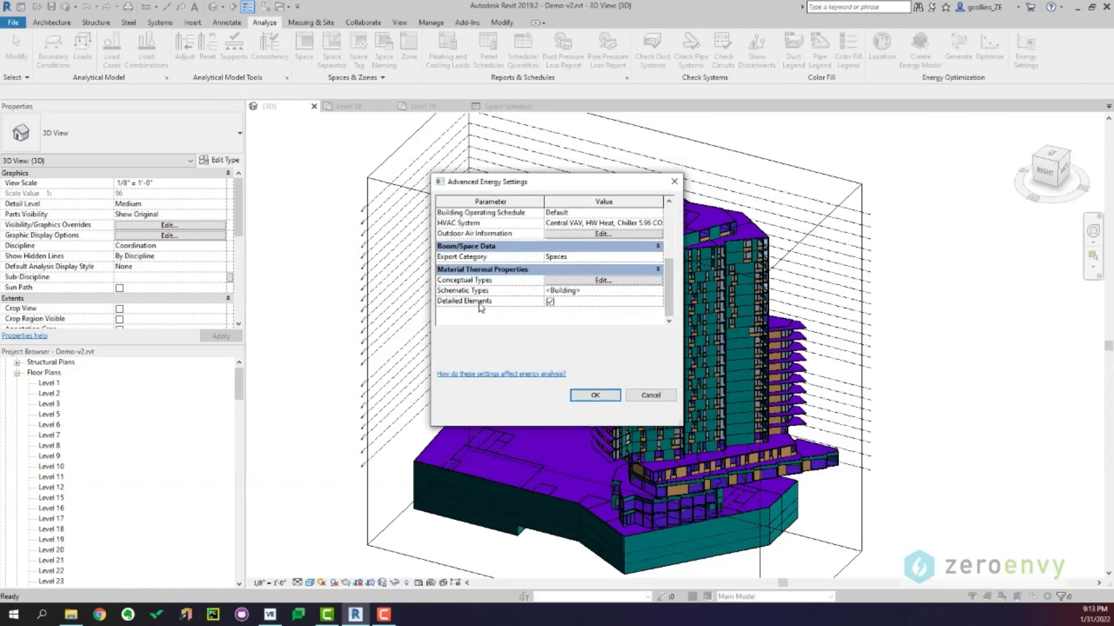
{"action": "left_click", "coordinate": [637, 398]}
{"action": "left_click", "coordinate": [647, 396]}
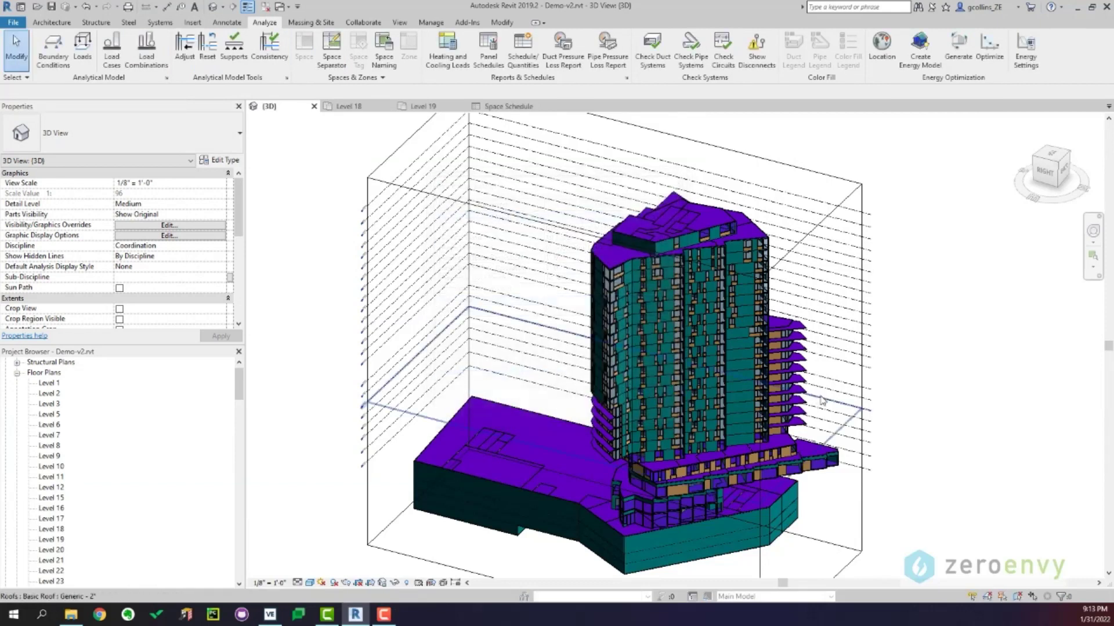
{"action": "scroll", "coordinate": [614, 345], "scroll_direction": "up", "scroll_amount": 5}
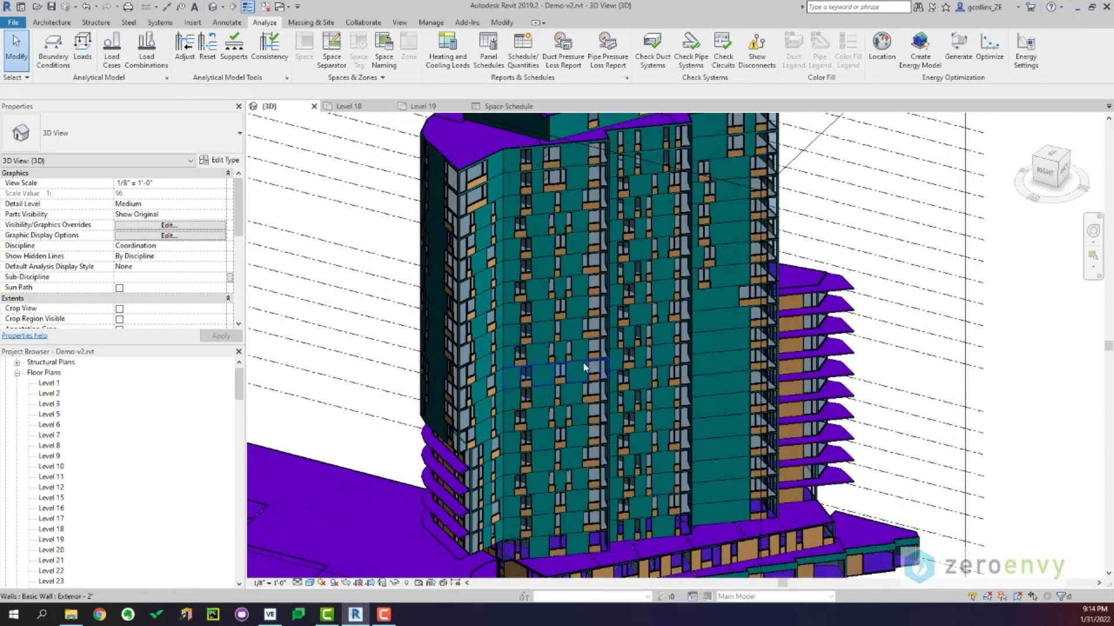
{"action": "scroll", "coordinate": [635, 364], "scroll_direction": "down", "scroll_amount": 5}
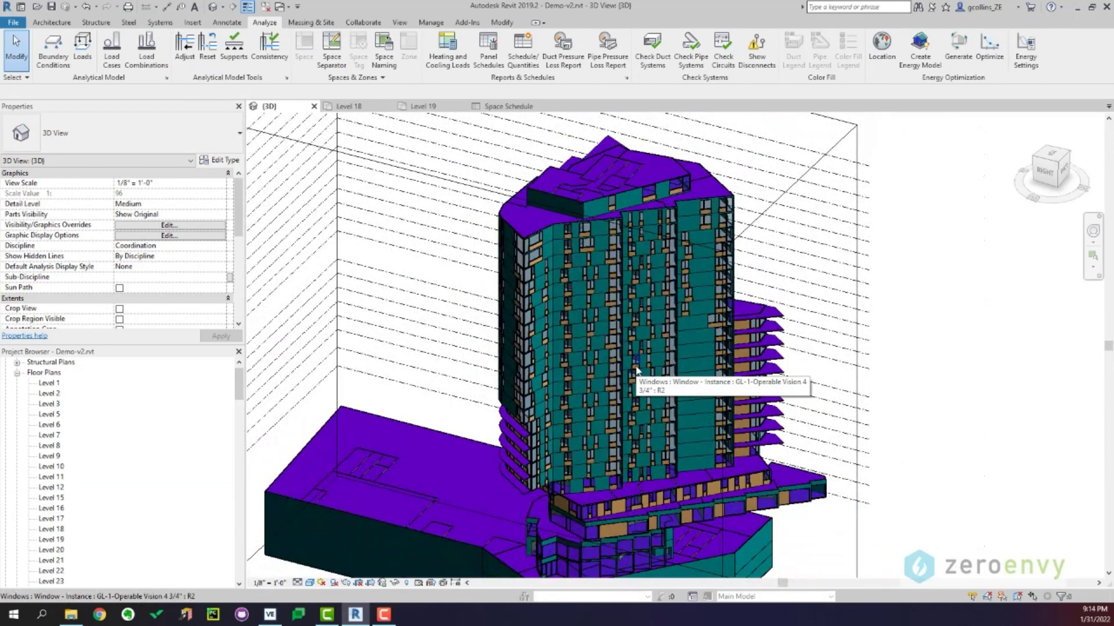
{"action": "scroll", "coordinate": [636, 370], "scroll_direction": "down", "scroll_amount": 3}
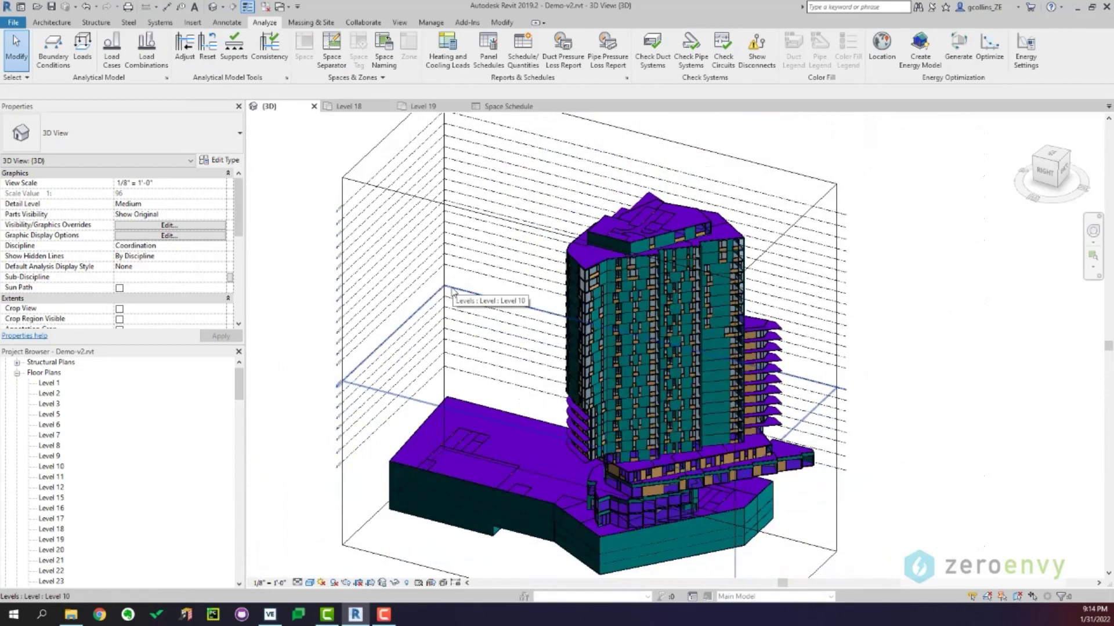
{"action": "scroll", "coordinate": [717, 375], "scroll_direction": "down", "scroll_amount": 1}
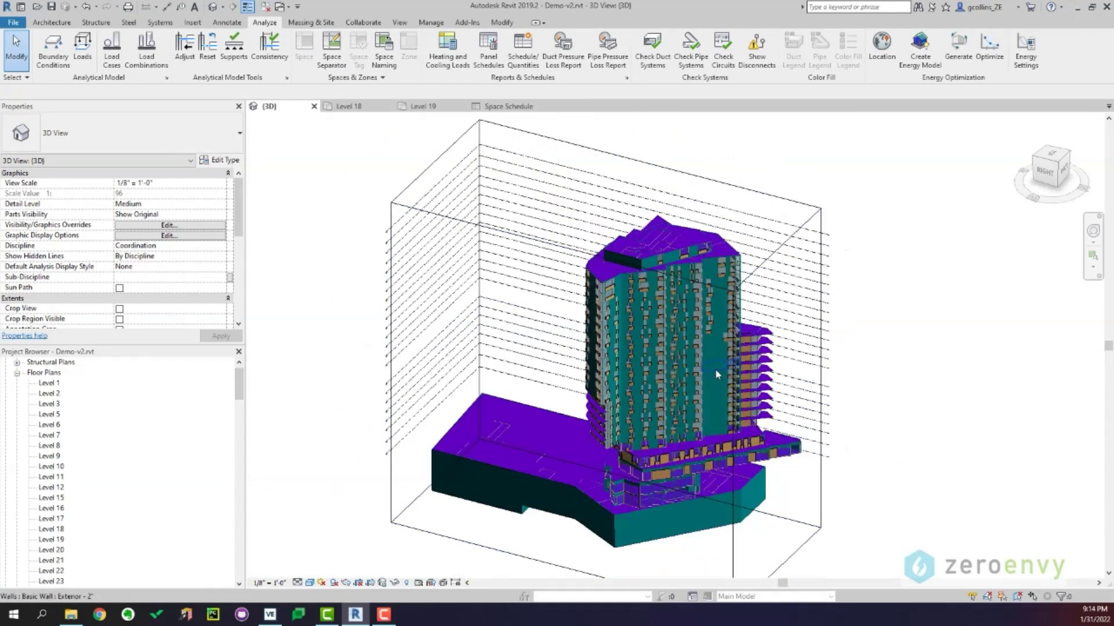
Start a gbXML export of the model using room/space volumes
{"action": "left_click", "coordinate": [13, 22]}
{"action": "mouse_move", "coordinate": [49, 191]}
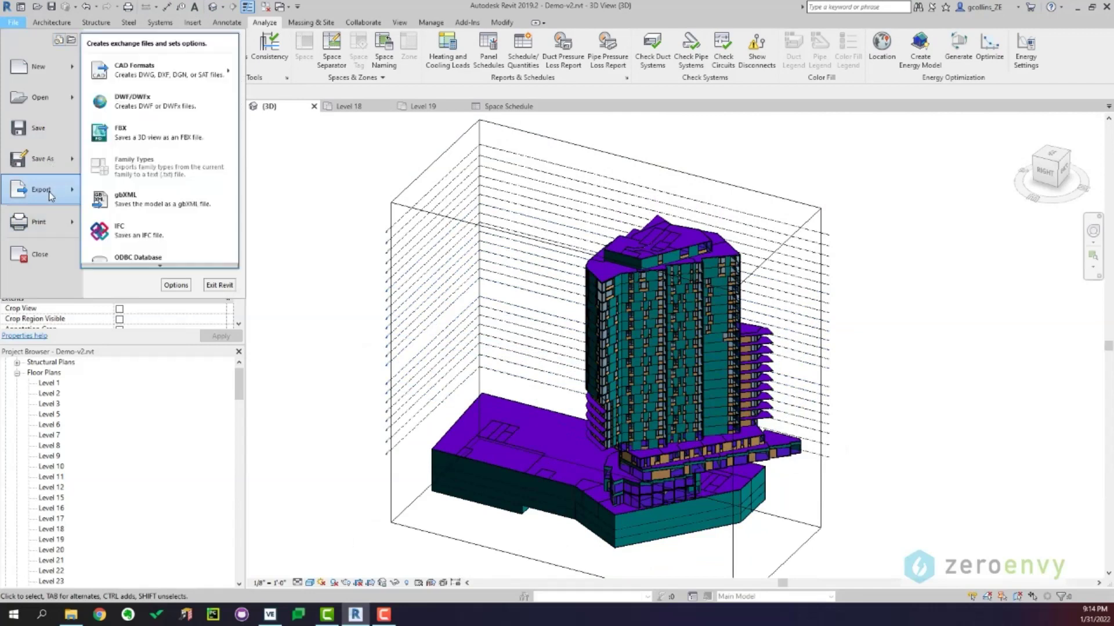
{"action": "left_click", "coordinate": [134, 199]}
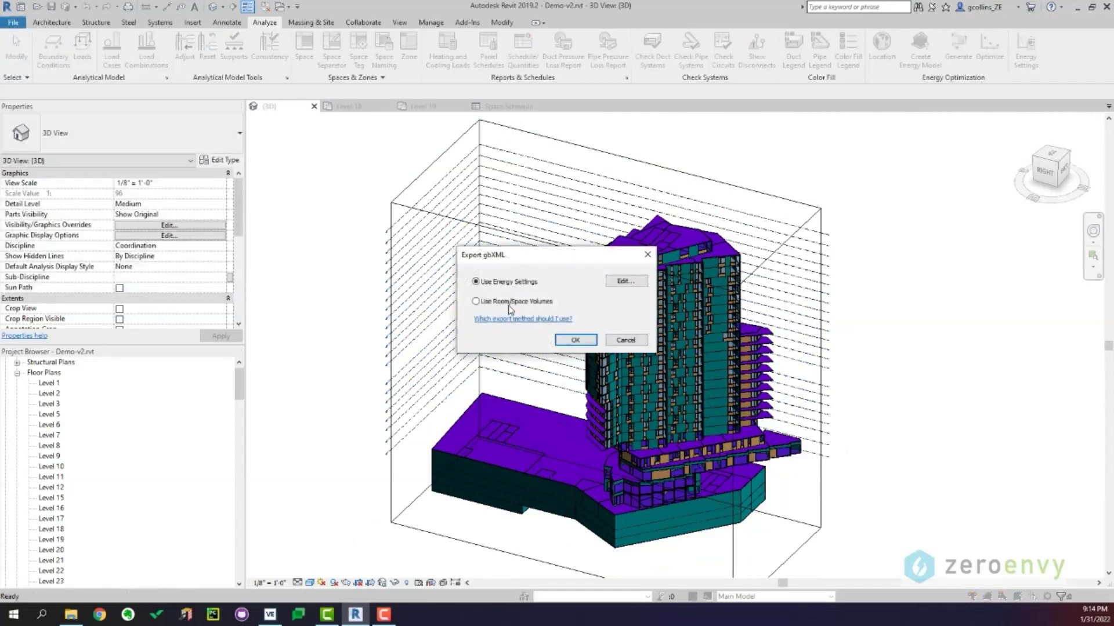
{"action": "left_click", "coordinate": [477, 301]}
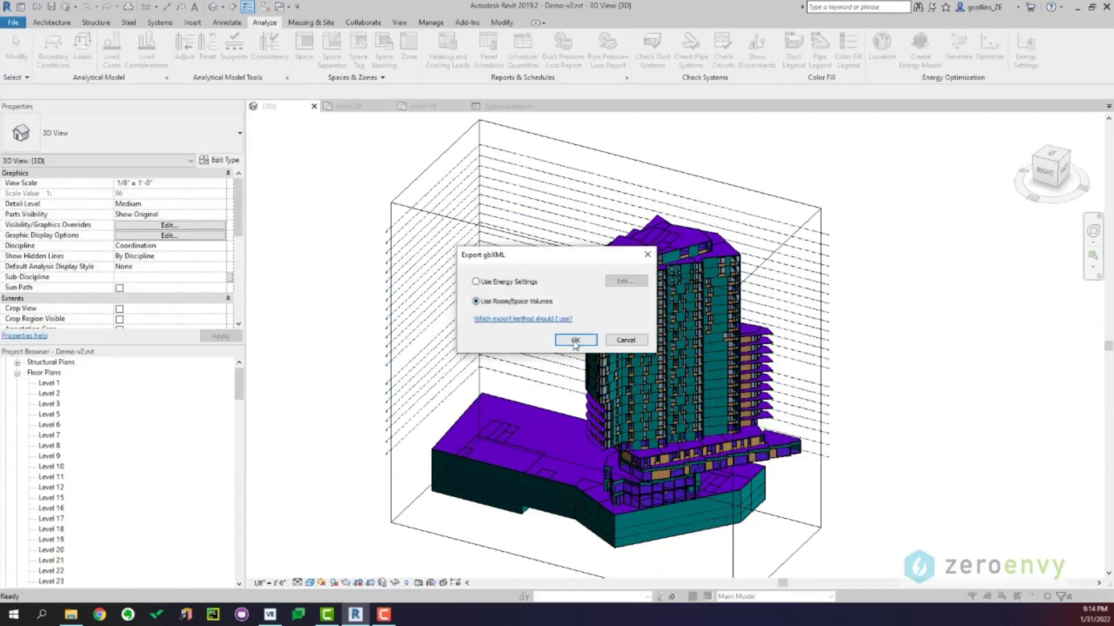
{"action": "left_click", "coordinate": [574, 340]}
Inspect the gbXML export preview, listing the Default zone's spaces and temporarily isolating L1-Elevator Lobby-0100 in the model
{"action": "middle_click_drag", "start_coordinate": [526, 328], "coordinate": [243, 329], "text": "shift"}
{"action": "left_click", "coordinate": [638, 163]}
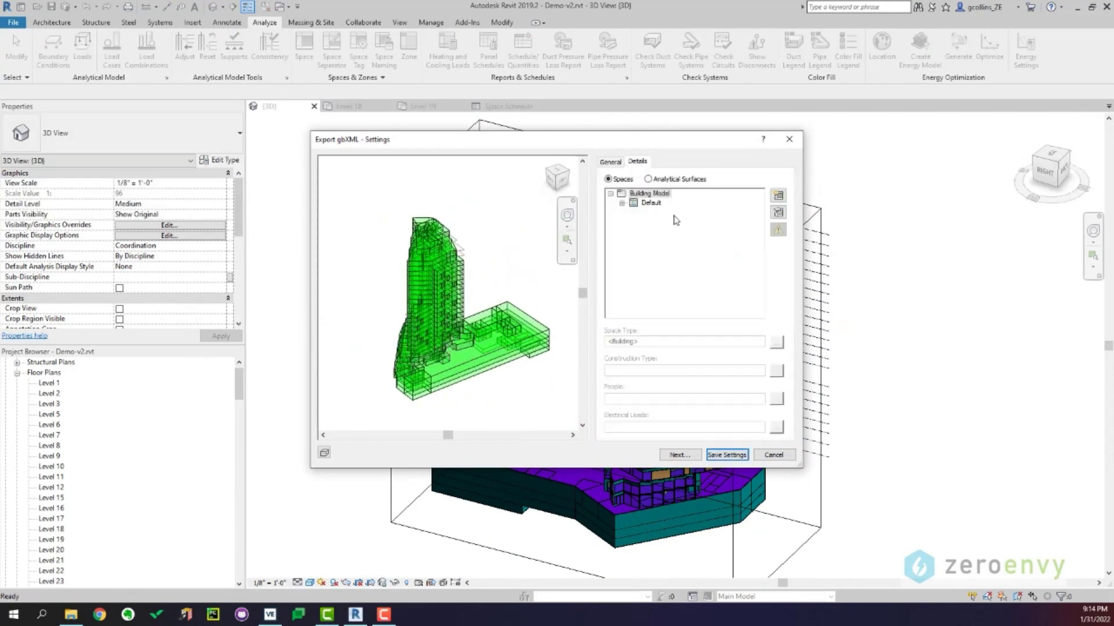
{"action": "mouse_move", "coordinate": [759, 203]}
{"action": "left_mouse_down"}
{"action": "mouse_move", "coordinate": [756, 289]}
{"action": "mouse_move", "coordinate": [749, 198]}
{"action": "left_mouse_up"}
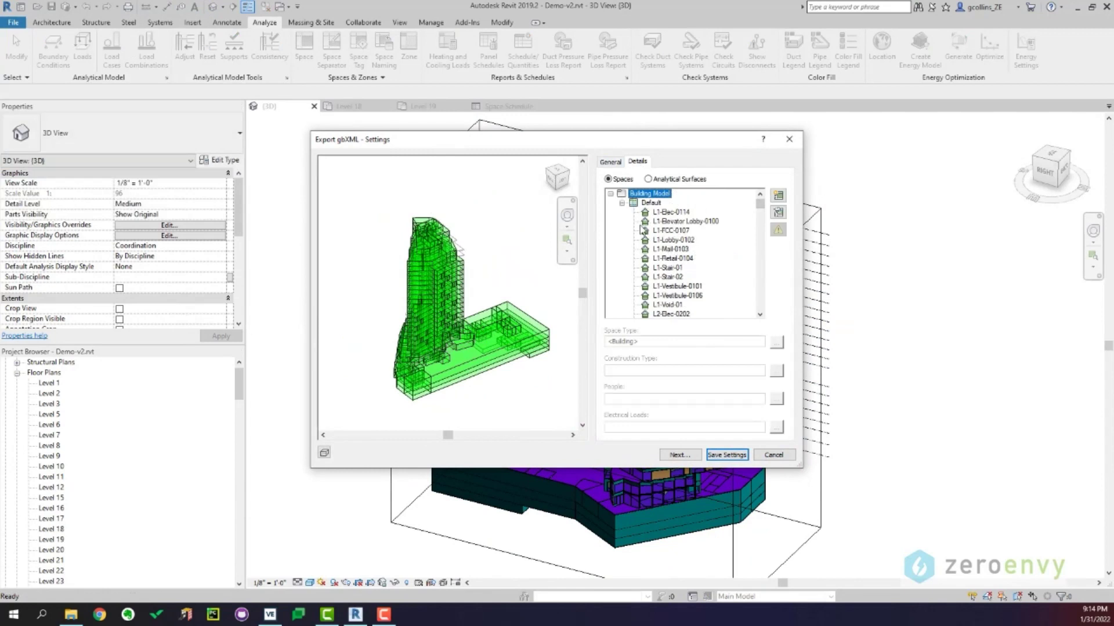
{"action": "left_click", "coordinate": [679, 222]}
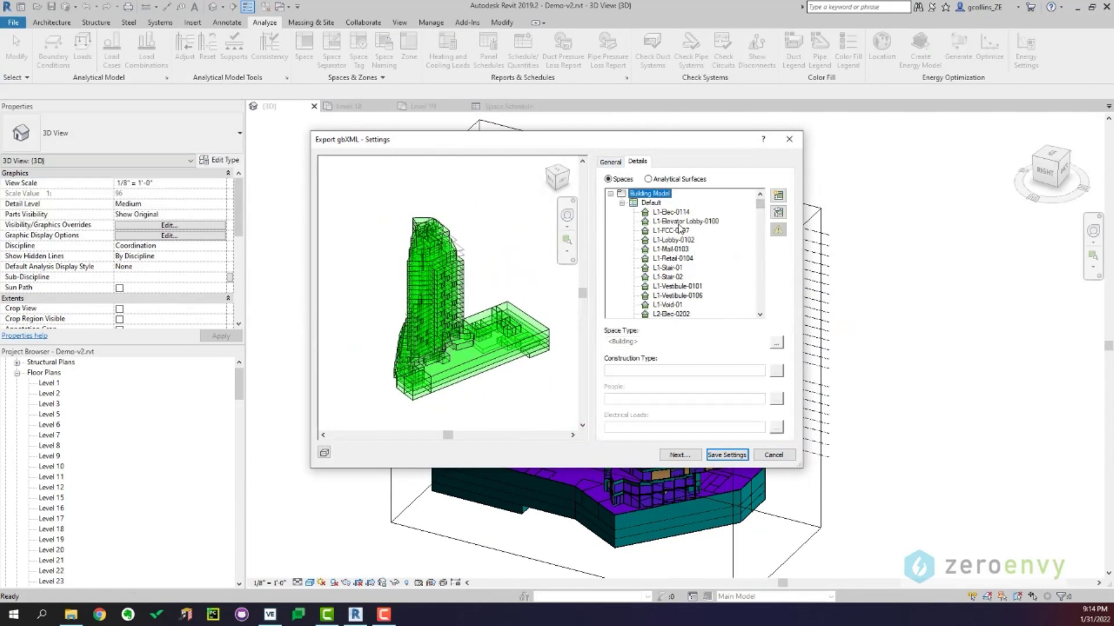
{"action": "left_click", "coordinate": [777, 212]}
{"action": "middle_click_drag", "start_coordinate": [493, 346], "coordinate": [433, 355], "text": "shift"}
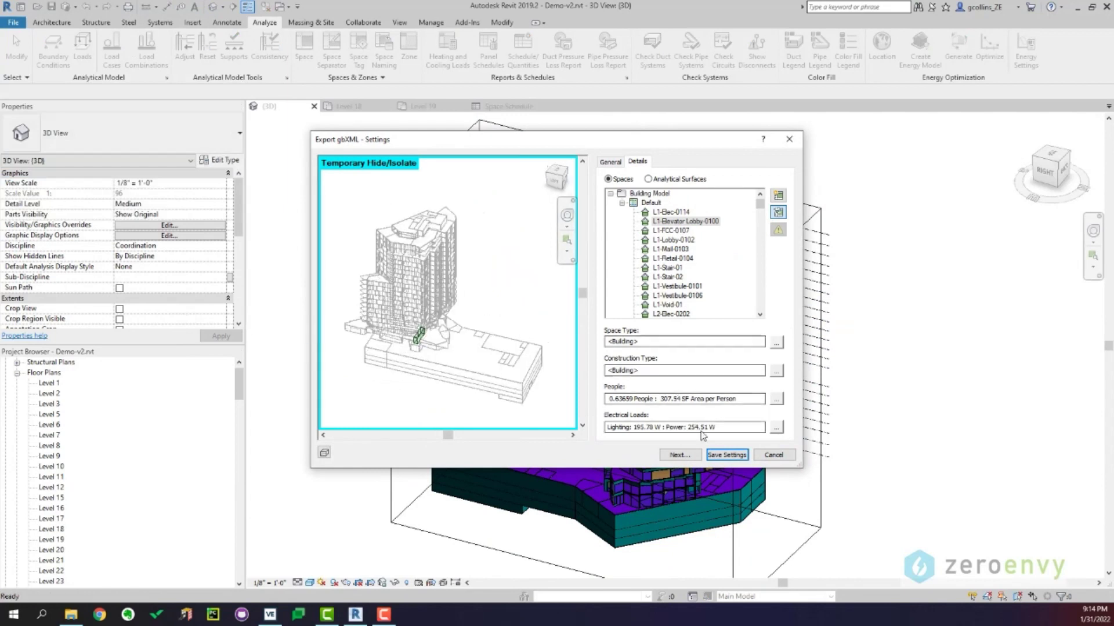
{"action": "left_click", "coordinate": [777, 212]}
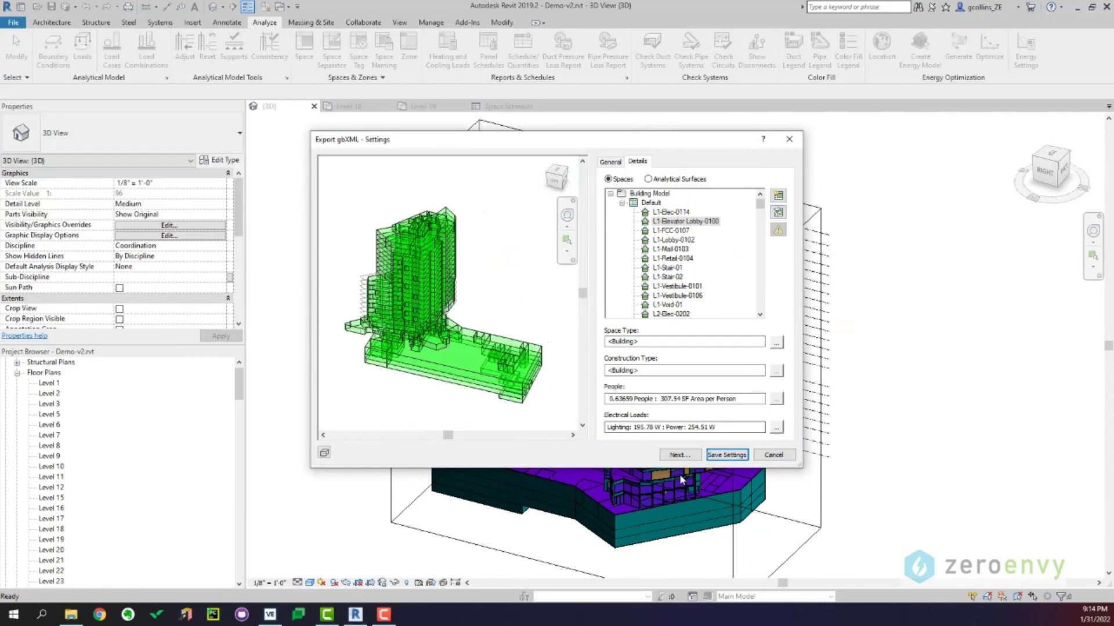
Save the gbXML export as Demo-v2.xml in the BIM-TO-BEM Demo folder
{"action": "left_click", "coordinate": [684, 455]}
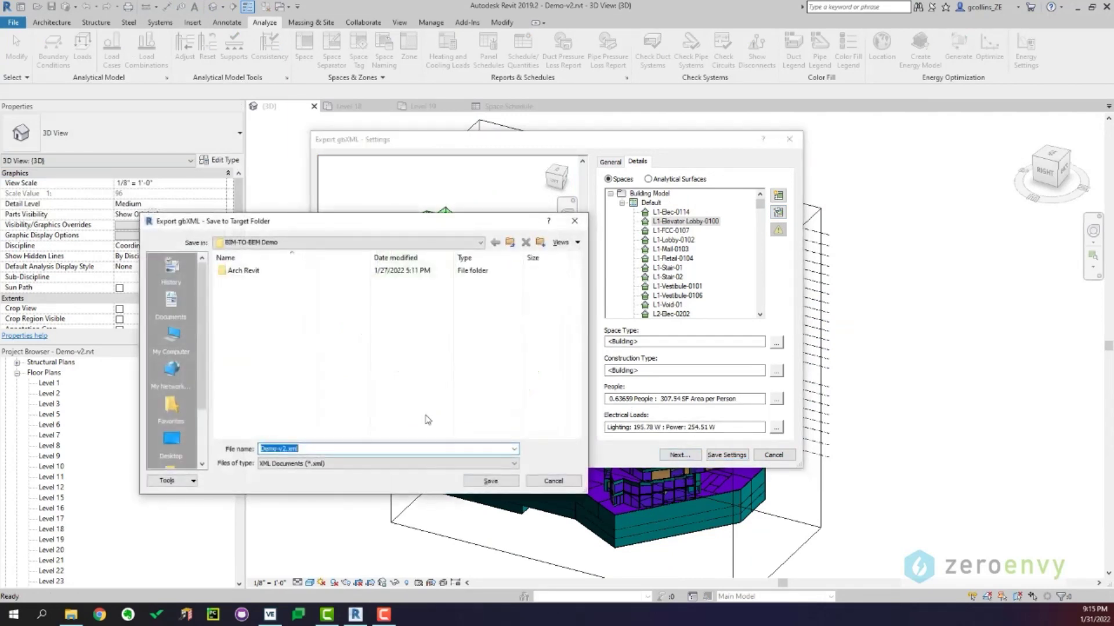
{"action": "left_click", "coordinate": [490, 480]}
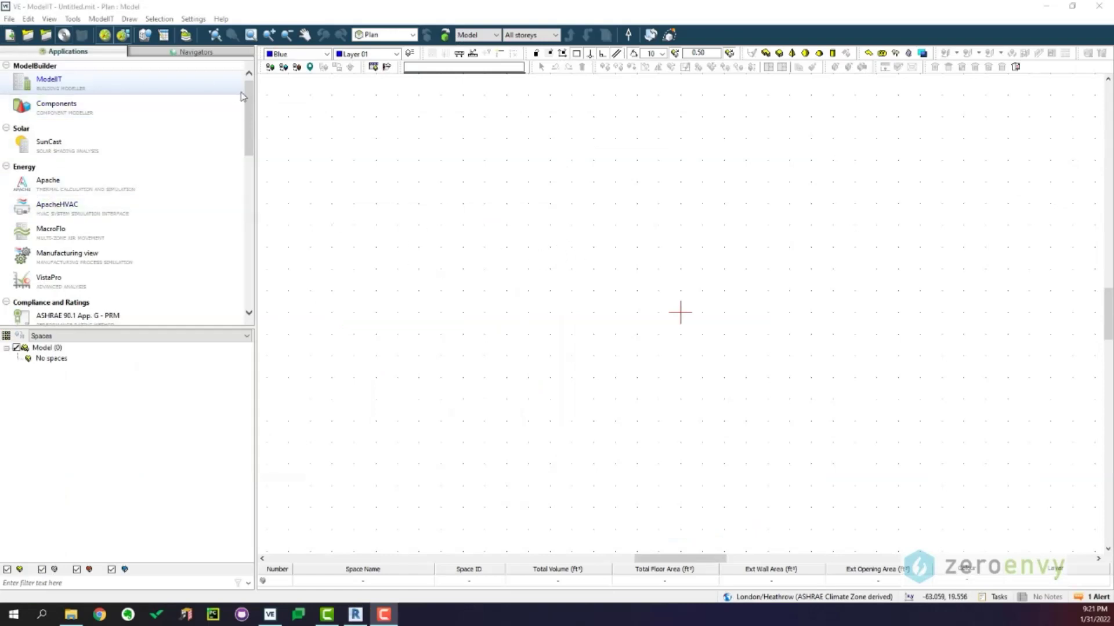
In IES VE ModelIT, start importing the gbXML file Demo-v2.xml from the BIM-TO-BEM Demo folder
{"action": "left_click", "coordinate": [10, 18]}
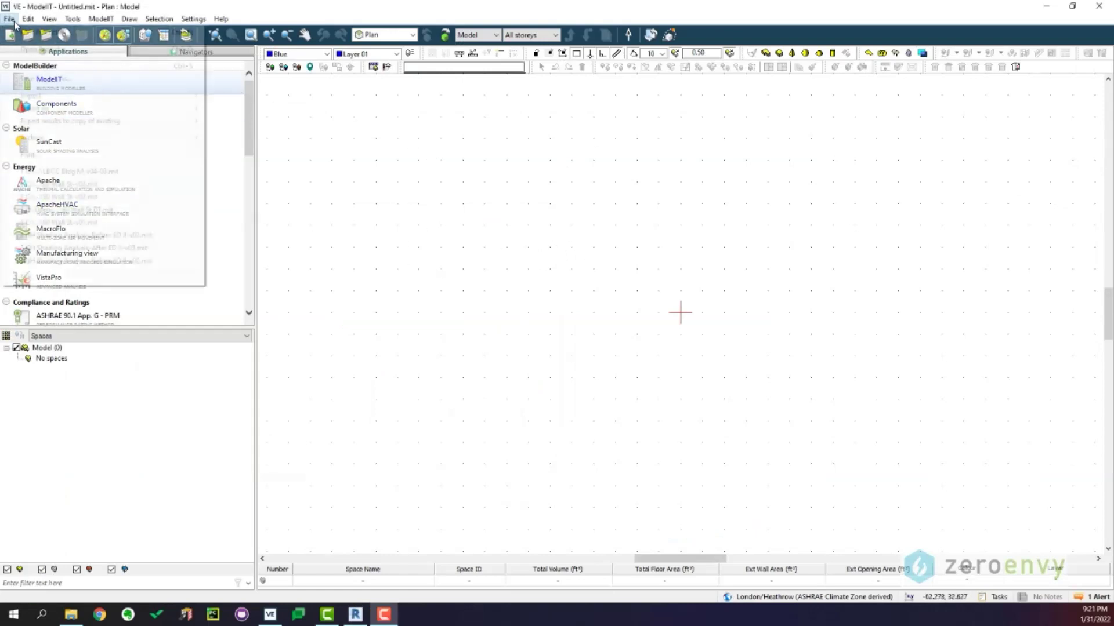
{"action": "mouse_move", "coordinate": [80, 95]}
{"action": "left_click", "coordinate": [281, 95]}
{"action": "left_click", "coordinate": [179, 112]}
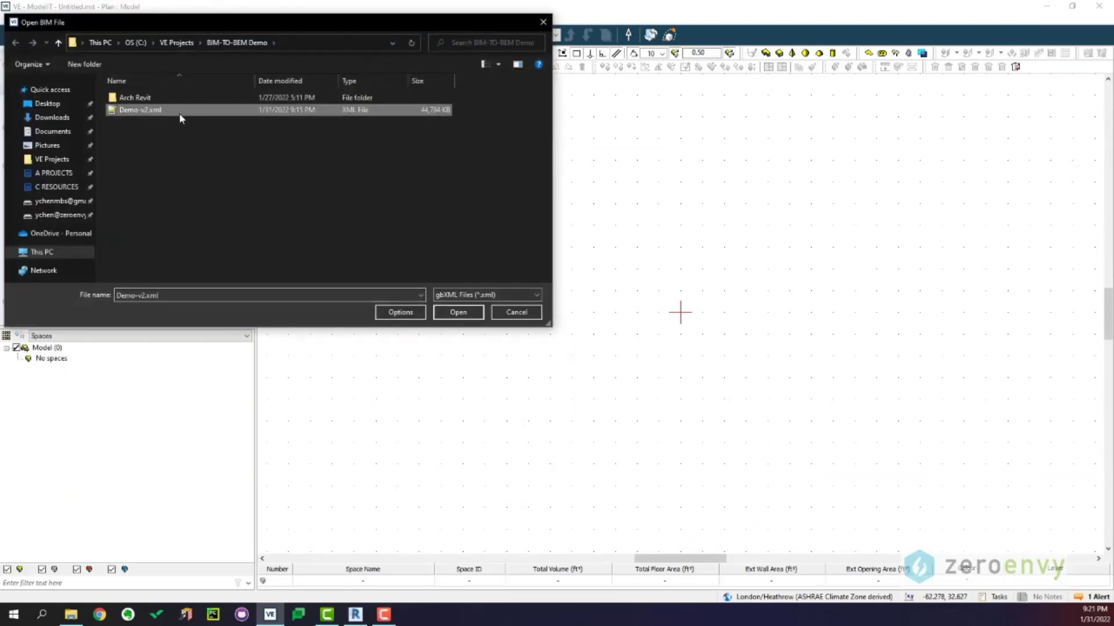
{"action": "left_click", "coordinate": [458, 312]}
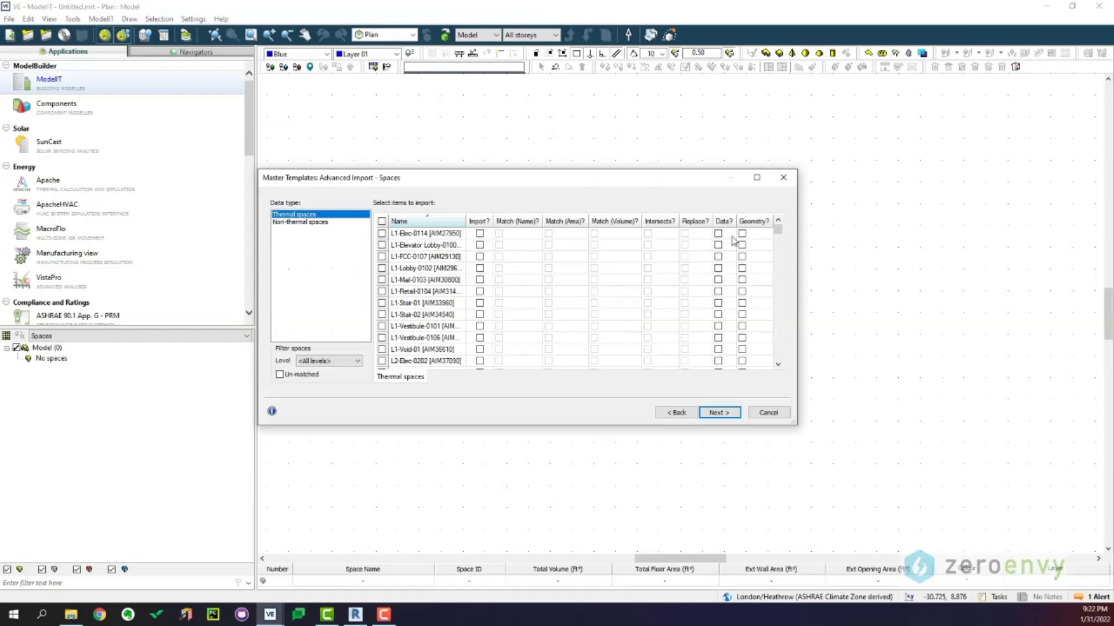
Include all thermal and all non-thermal spaces in the advanced import, with their data and geometry
{"action": "mouse_move", "coordinate": [778, 228]}
{"action": "left_mouse_down"}
{"action": "mouse_move", "coordinate": [766, 357]}
{"action": "mouse_move", "coordinate": [777, 230]}
{"action": "left_mouse_up"}
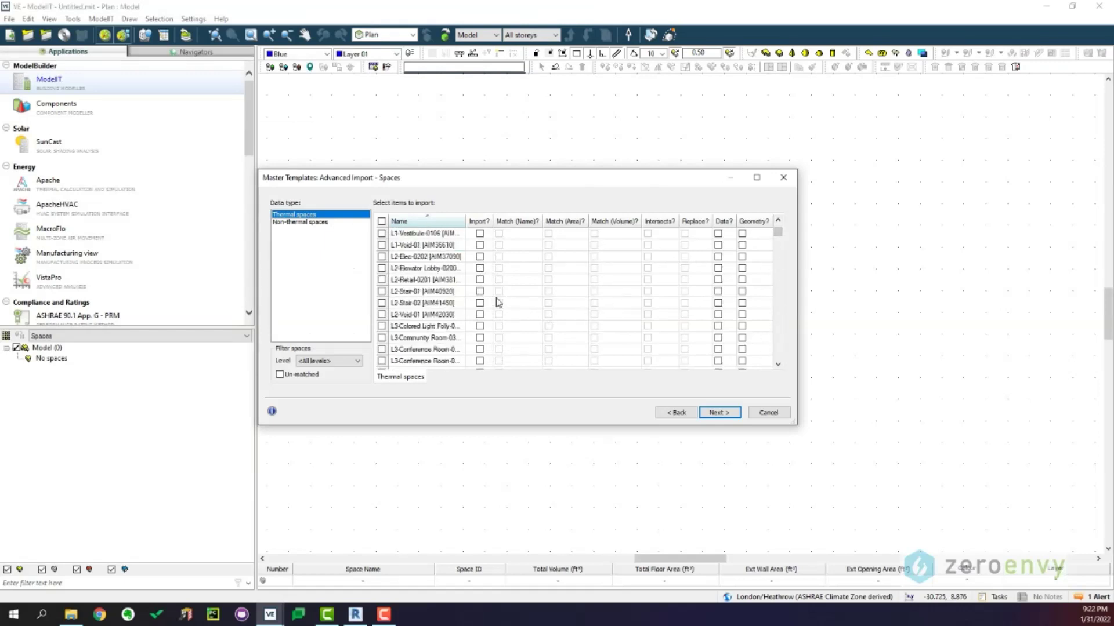
{"action": "left_click", "coordinate": [382, 221]}
{"action": "left_click", "coordinate": [479, 233]}
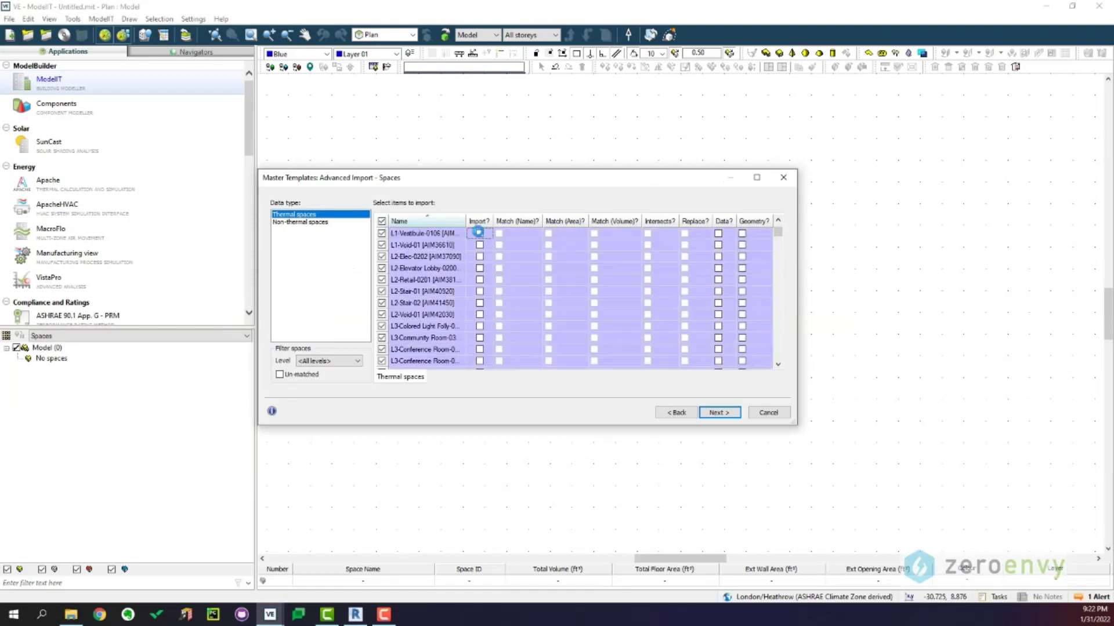
{"action": "left_click", "coordinate": [324, 223]}
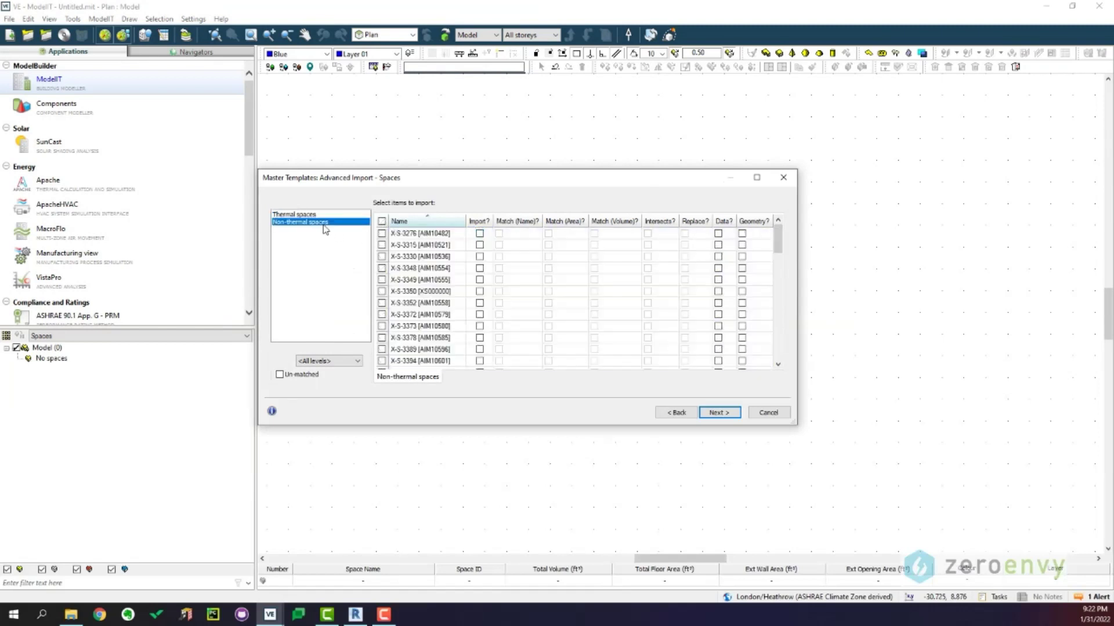
{"action": "left_click", "coordinate": [382, 221]}
{"action": "left_click", "coordinate": [479, 235]}
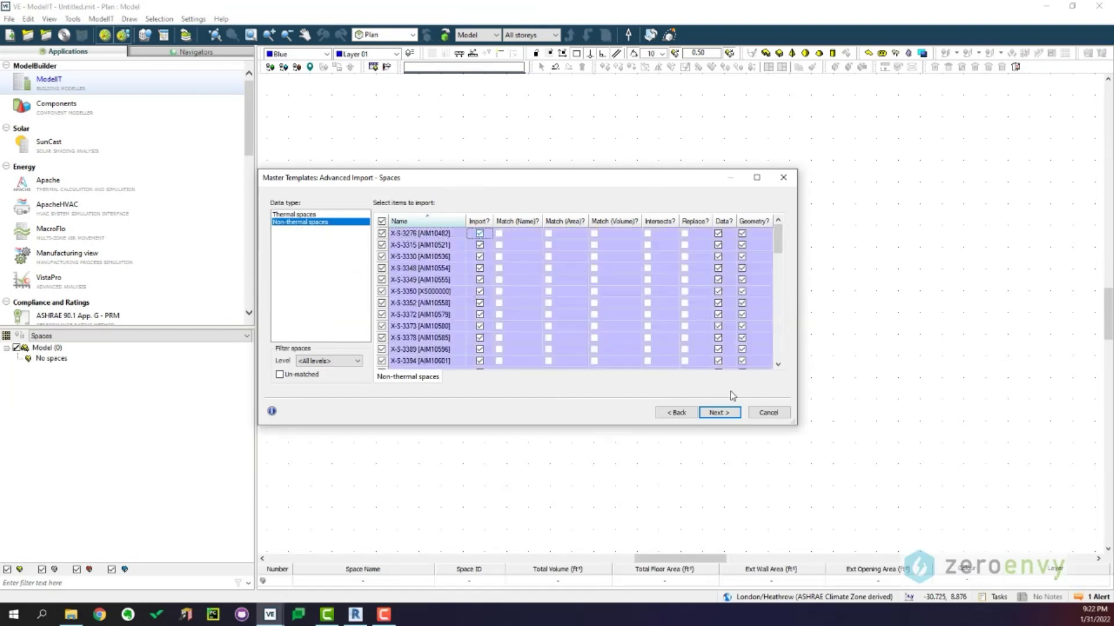
Keep the default selections for templates, constructions and other data, and complete the model import
{"action": "left_click", "coordinate": [721, 417]}
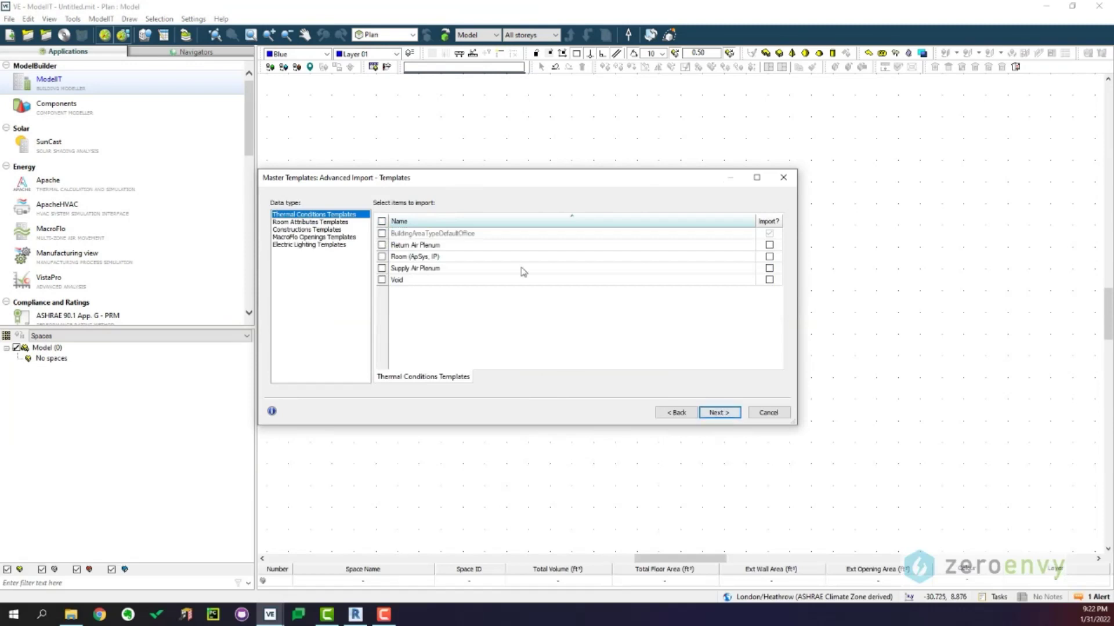
{"action": "left_click", "coordinate": [719, 413]}
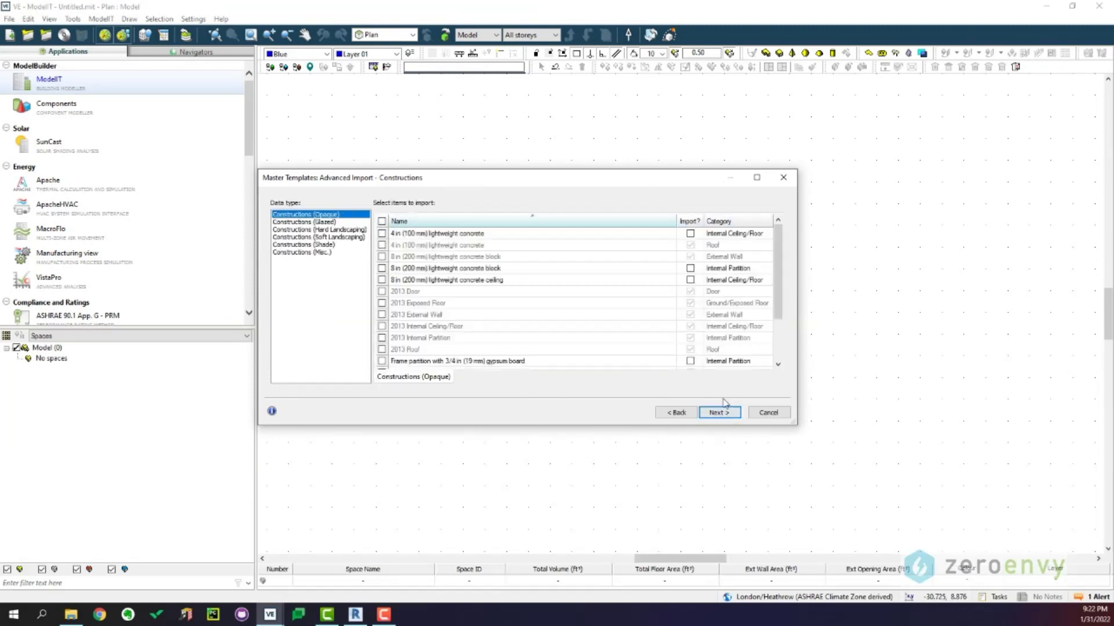
{"action": "left_click", "coordinate": [723, 415]}
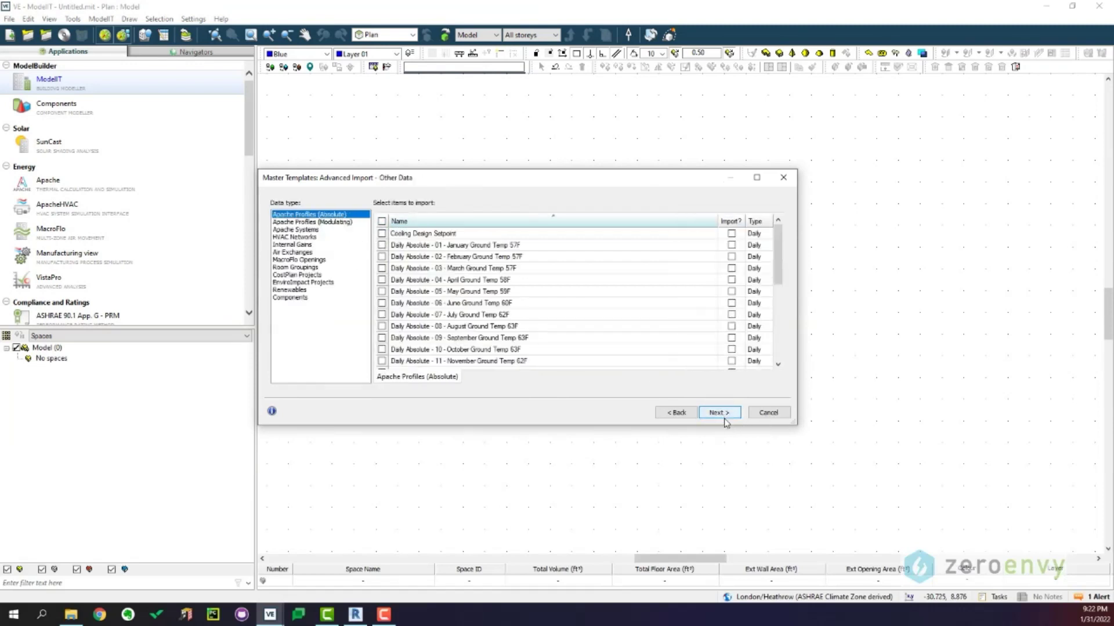
{"action": "left_click", "coordinate": [719, 414]}
{"action": "left_click", "coordinate": [718, 415]}
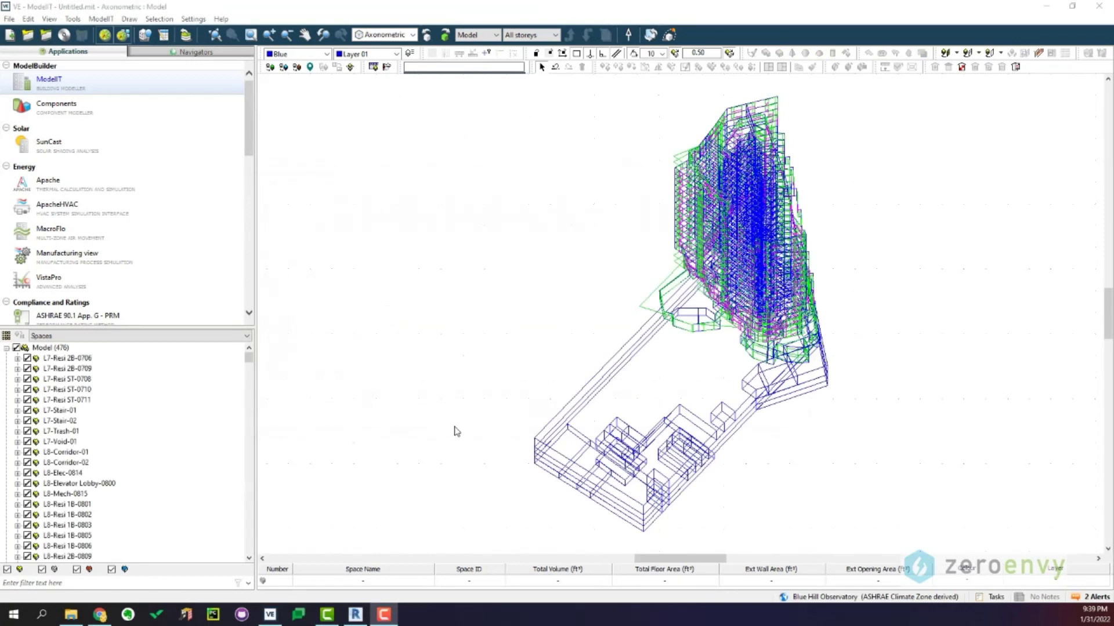
Inspect the imported tower's facades, balcony shades, roofs and podium from several sides in Model Viewer II
{"action": "left_click", "coordinate": [670, 36]}
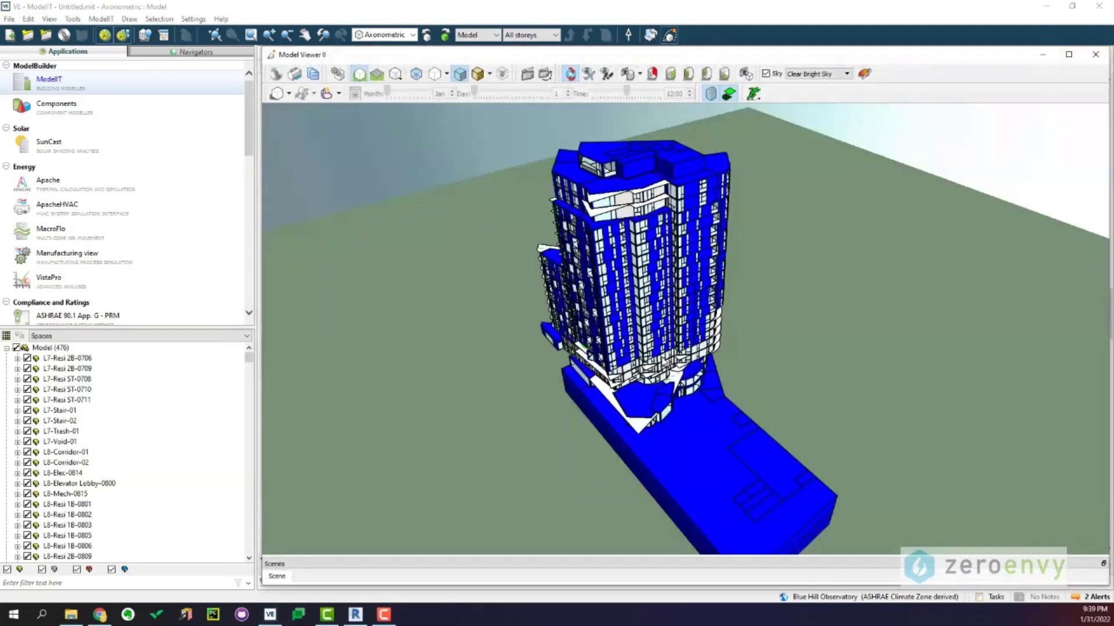
{"action": "left_click_drag", "start_coordinate": [665, 365], "coordinate": [816, 304]}
{"action": "scroll", "coordinate": [754, 339], "scroll_direction": "up", "scroll_amount": 5}
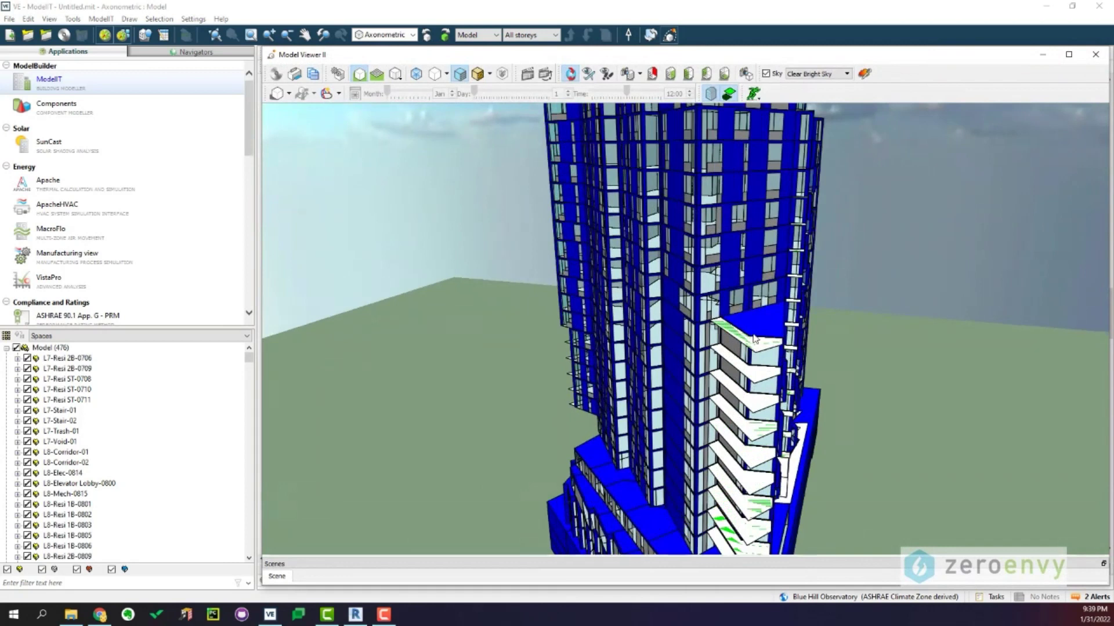
{"action": "left_click_drag", "start_coordinate": [656, 348], "coordinate": [739, 287]}
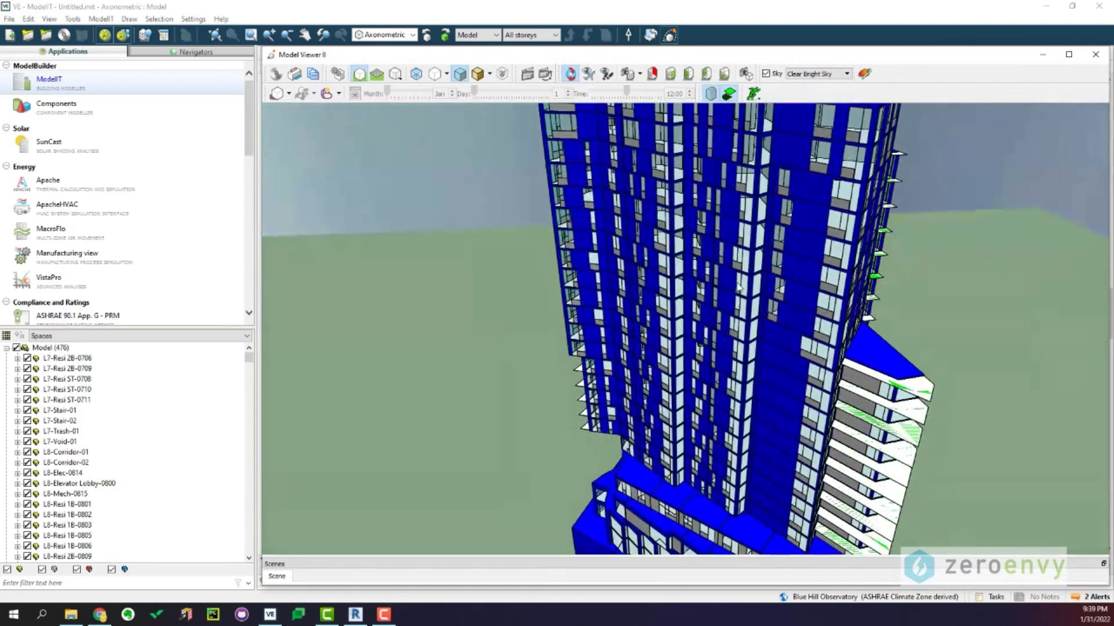
{"action": "scroll", "coordinate": [740, 197], "scroll_direction": "up", "scroll_amount": 3}
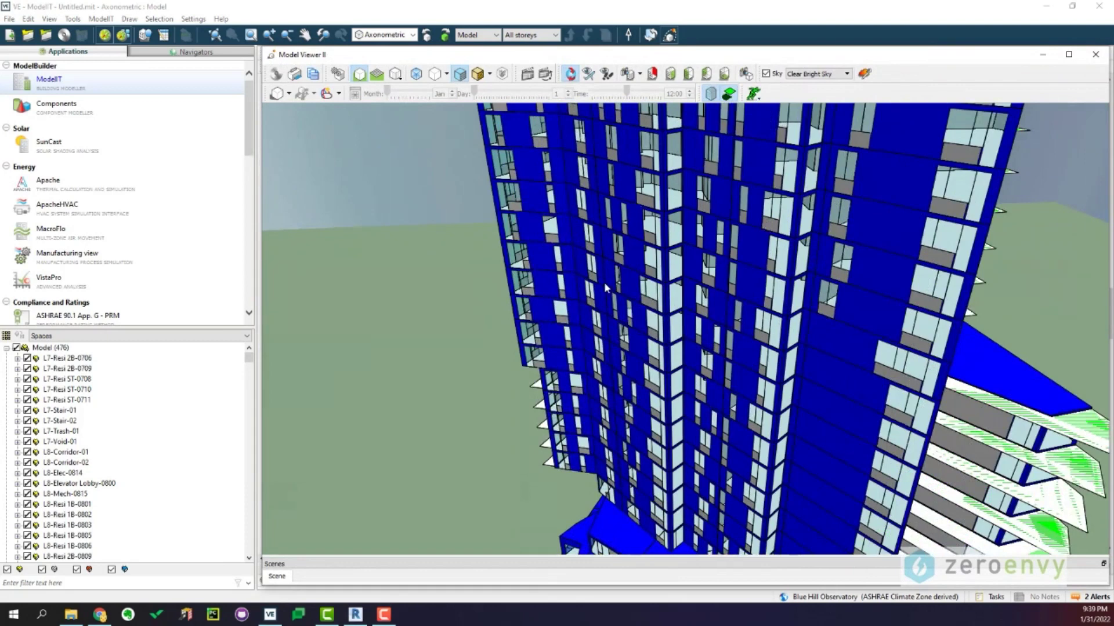
{"action": "scroll", "coordinate": [604, 284], "scroll_direction": "down", "scroll_amount": 6}
{"action": "left_click_drag", "start_coordinate": [763, 285], "coordinate": [1062, 90]}
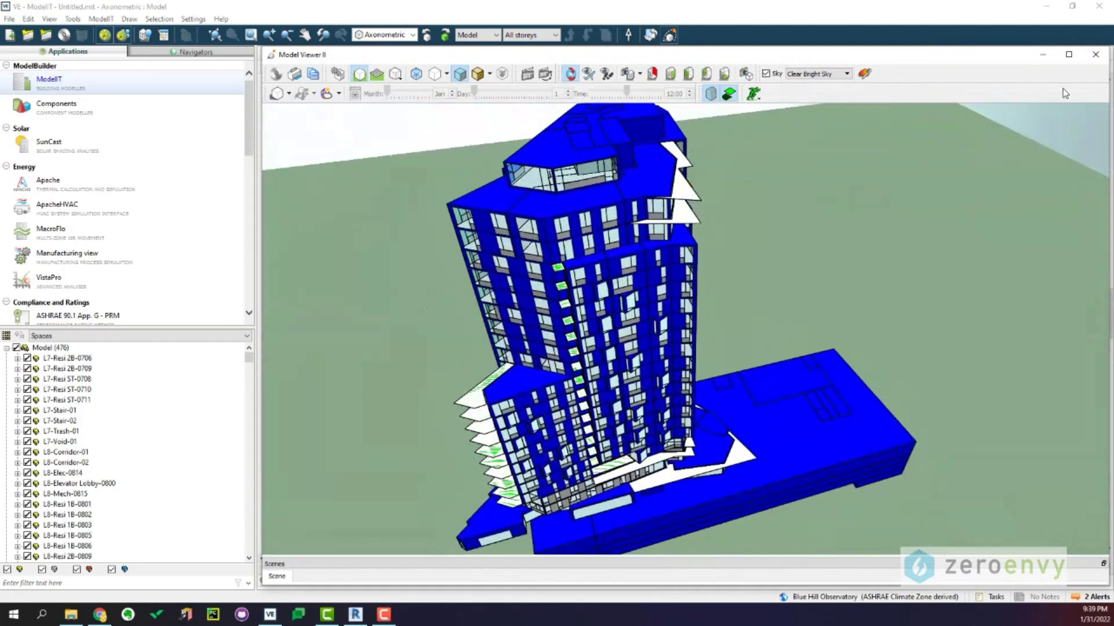
{"action": "left_click", "coordinate": [1095, 54]}
Generate a model report in ModelIT with all Section A geometry consistency checks included
{"action": "left_click", "coordinate": [97, 19]}
{"action": "left_click", "coordinate": [127, 93]}
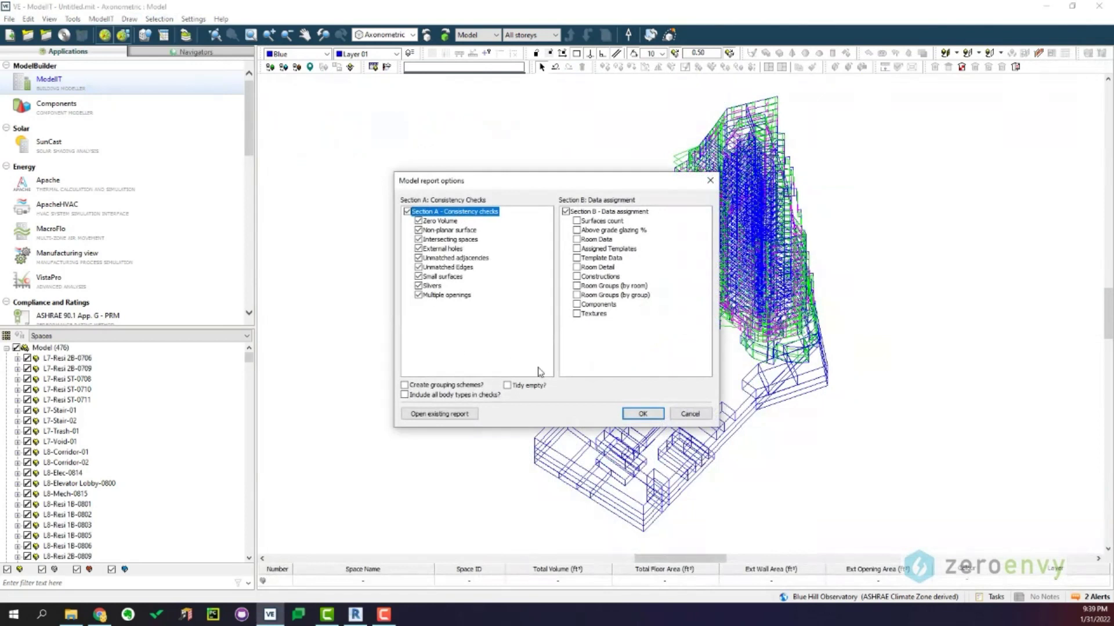
{"action": "left_click", "coordinate": [642, 414]}
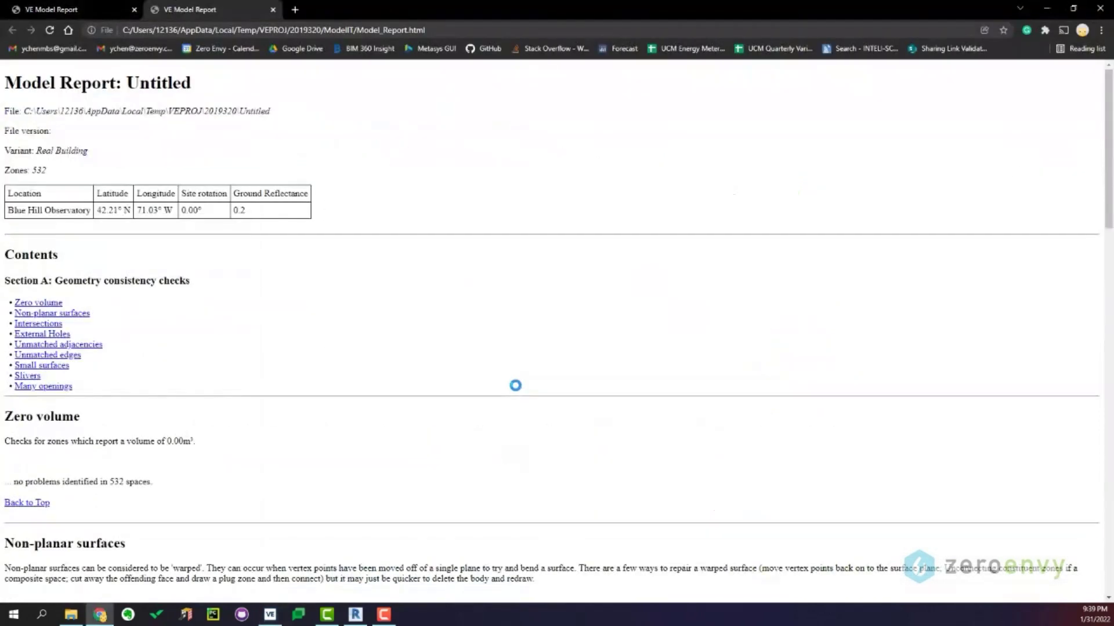
Review the model report's geometry checks, from zero volume and intersections to external holes, unmatched edges, small surfaces and slivers
{"action": "scroll", "coordinate": [295, 329], "scroll_direction": "down", "scroll_amount": 4}
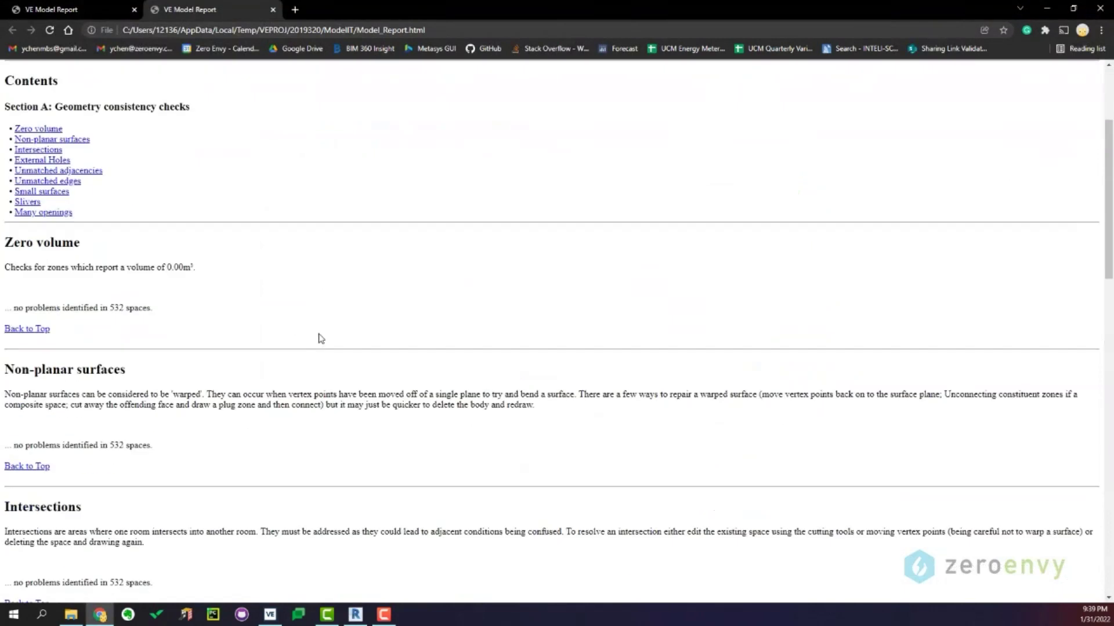
{"action": "scroll", "coordinate": [84, 335], "scroll_direction": "down", "scroll_amount": 3}
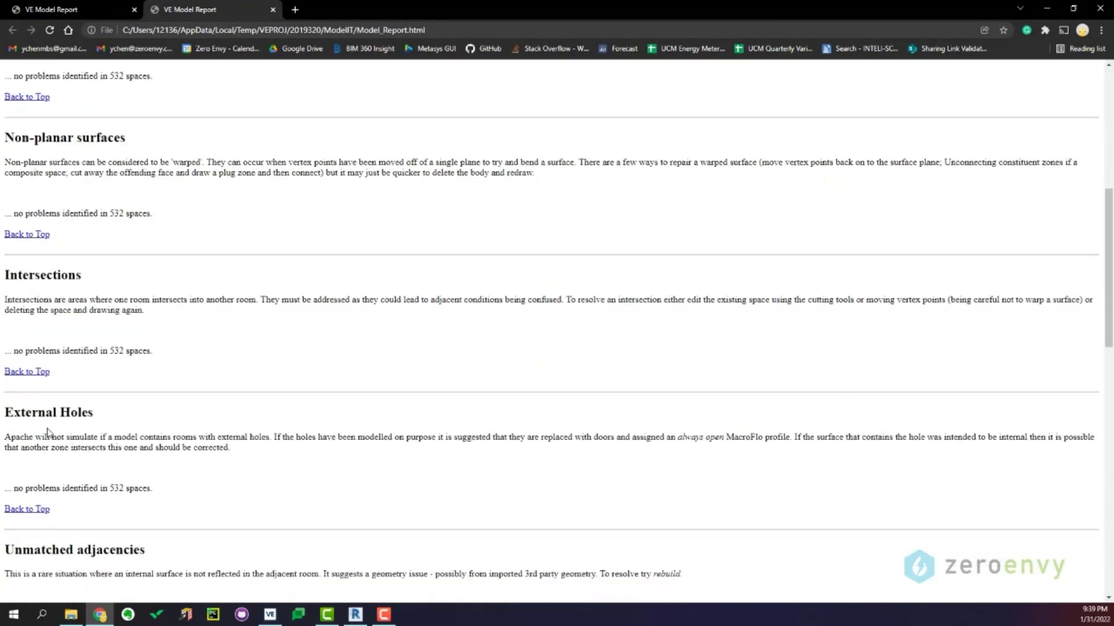
{"action": "scroll", "coordinate": [104, 439], "scroll_direction": "down", "scroll_amount": 7}
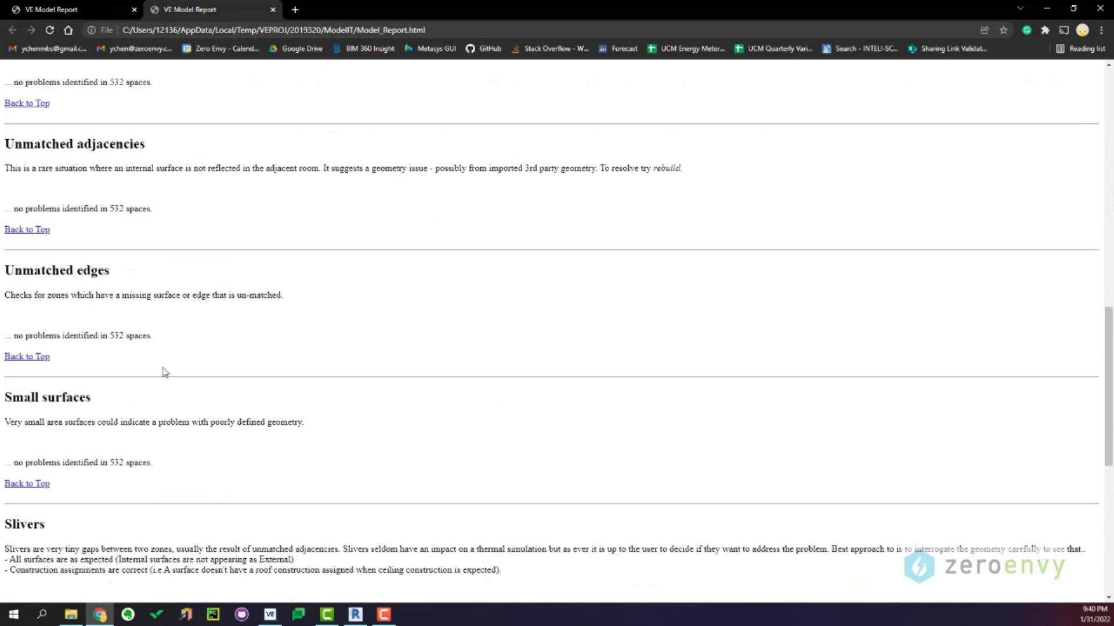
{"action": "scroll", "coordinate": [8, 316], "scroll_direction": "down", "scroll_amount": 2}
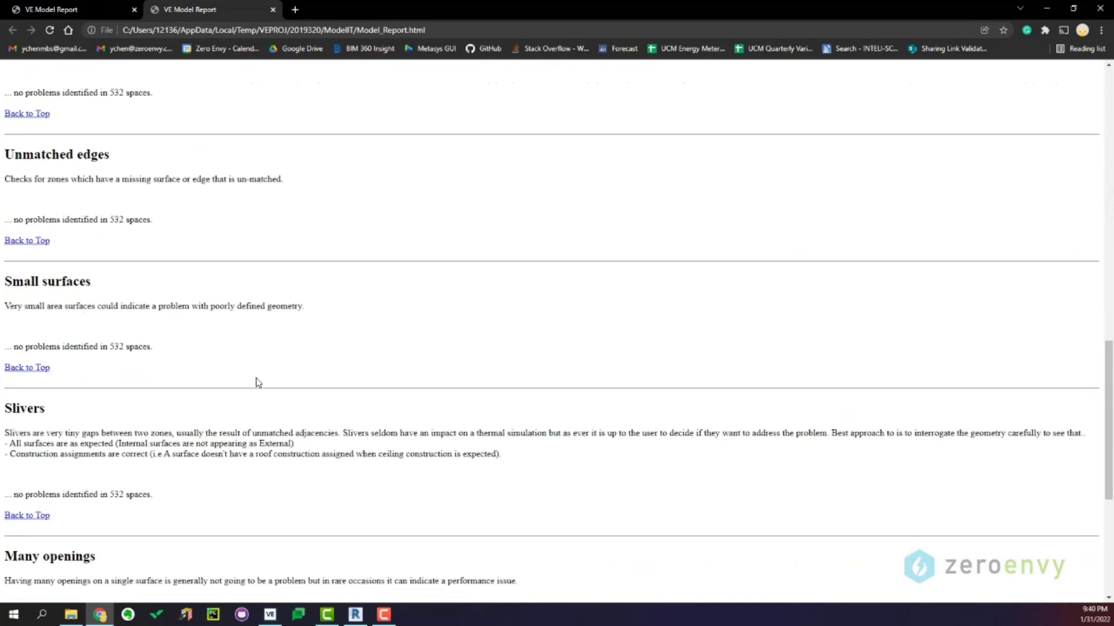
{"action": "left_click", "coordinate": [356, 615]}
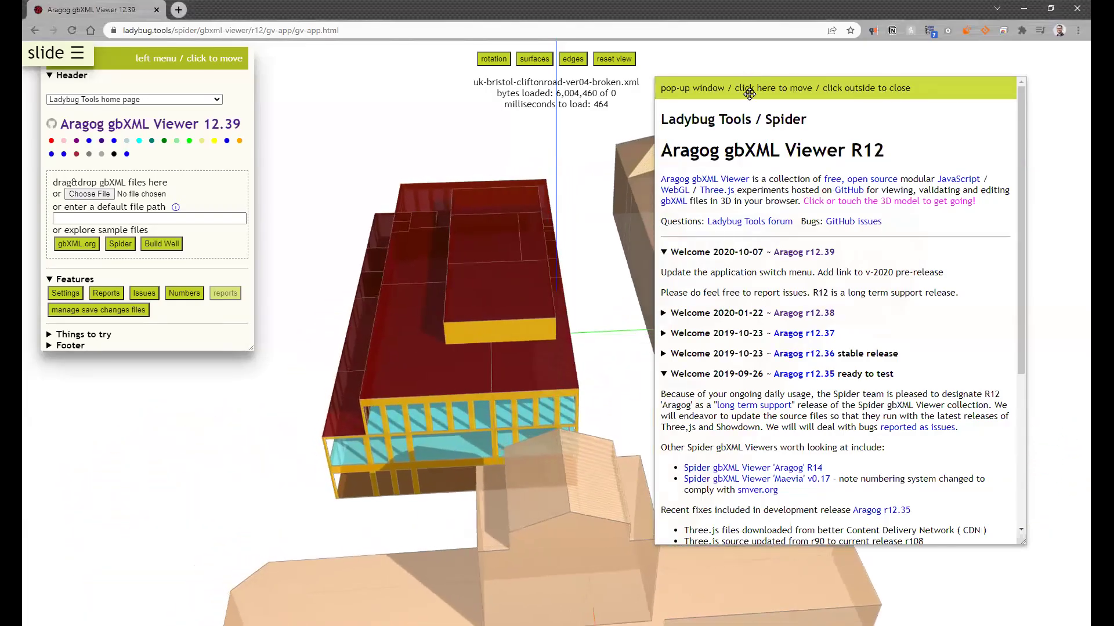
In Aragog gbXML Viewer, dismiss the welcome information and inspect roof surface T-01_119-E-R-304 and the building around it
{"action": "left_click", "coordinate": [972, 102]}
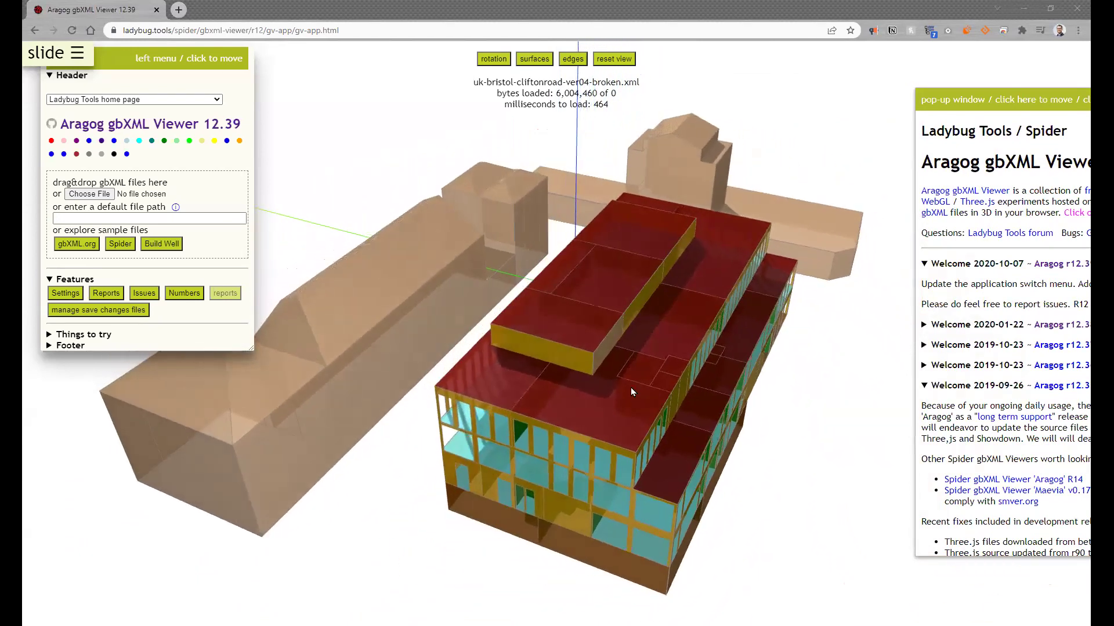
{"action": "left_click", "coordinate": [690, 469]}
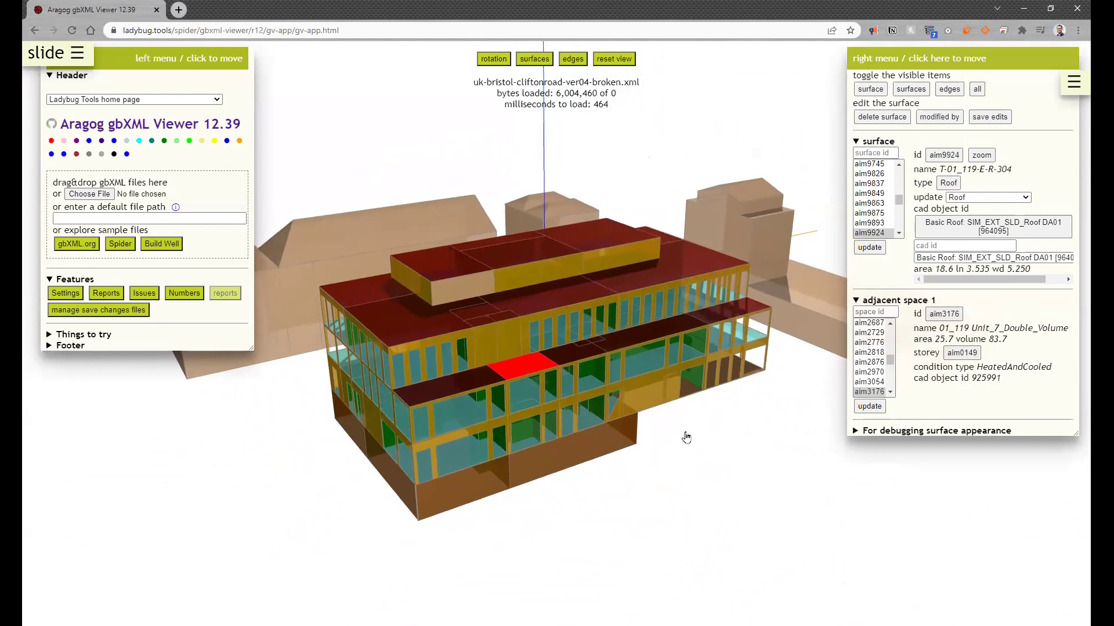
{"action": "left_click_drag", "start_coordinate": [696, 442], "coordinate": [684, 435]}
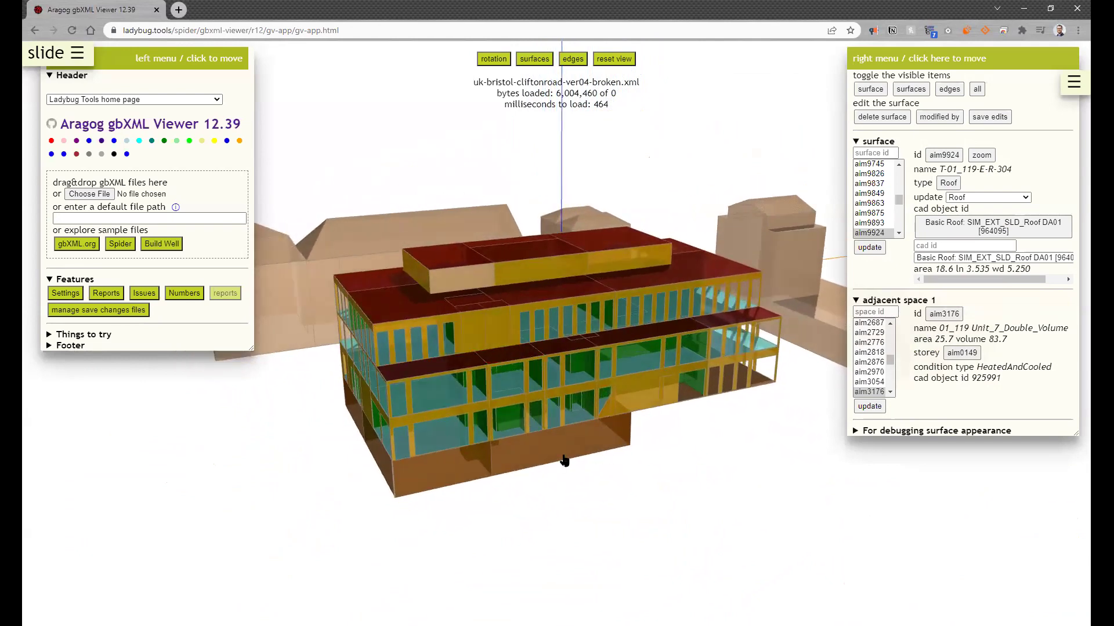
{"action": "left_click", "coordinate": [88, 193]}
{"action": "key", "text": "Escape"}
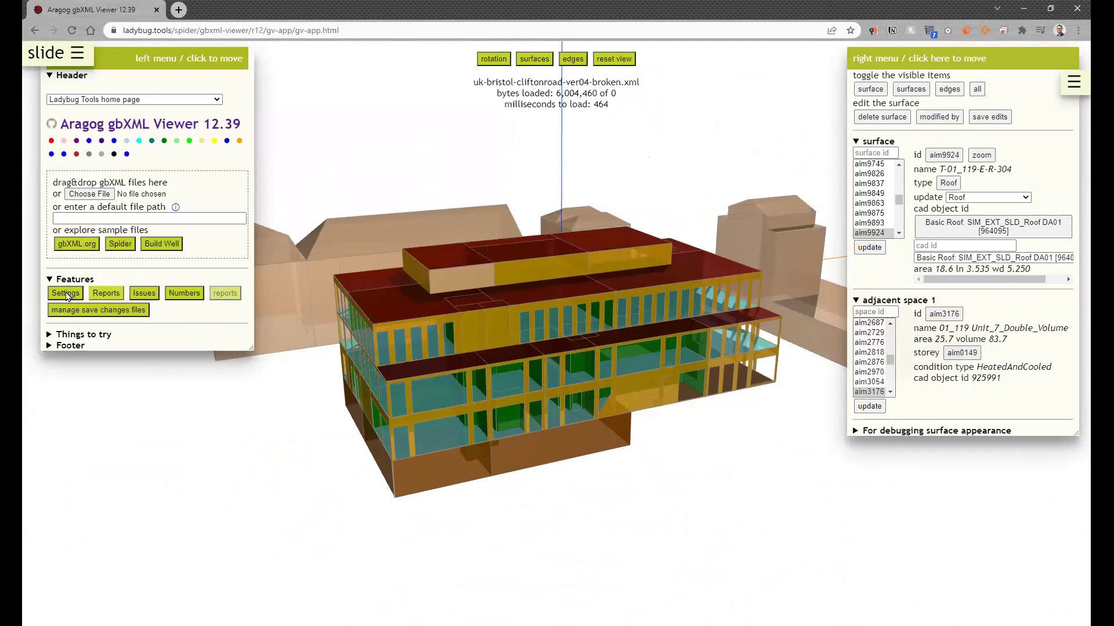
Check the gbXML model for issues and isolate all surfaces with duplicate adjacent spaces, then restore the full model display
{"action": "left_click", "coordinate": [140, 297]}
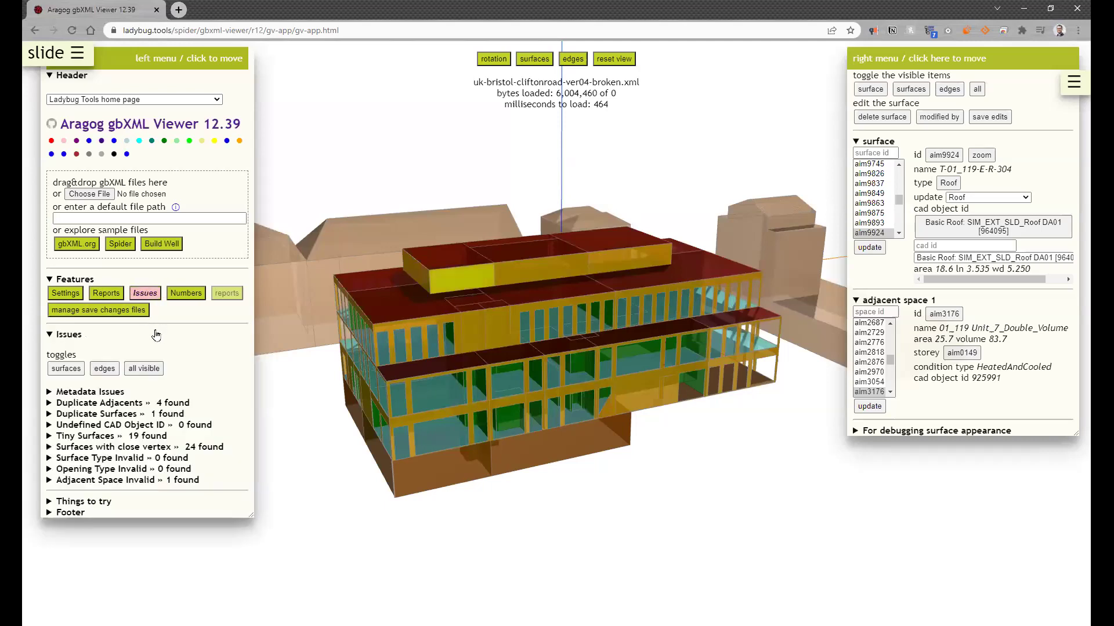
{"action": "left_click_drag", "start_coordinate": [748, 423], "coordinate": [703, 421]}
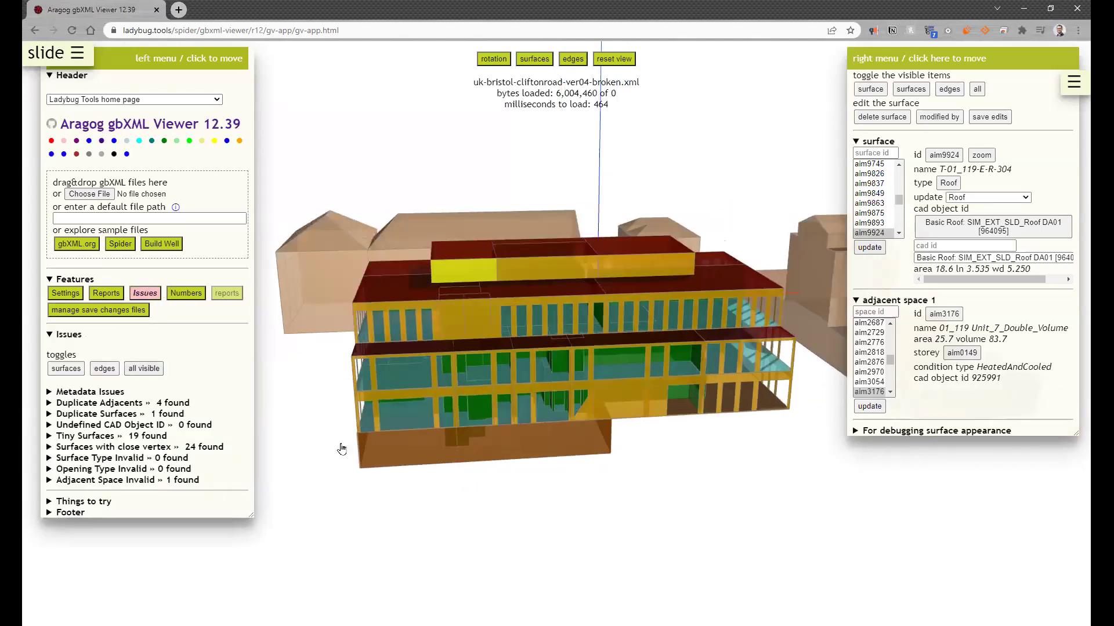
{"action": "left_click", "coordinate": [72, 406]}
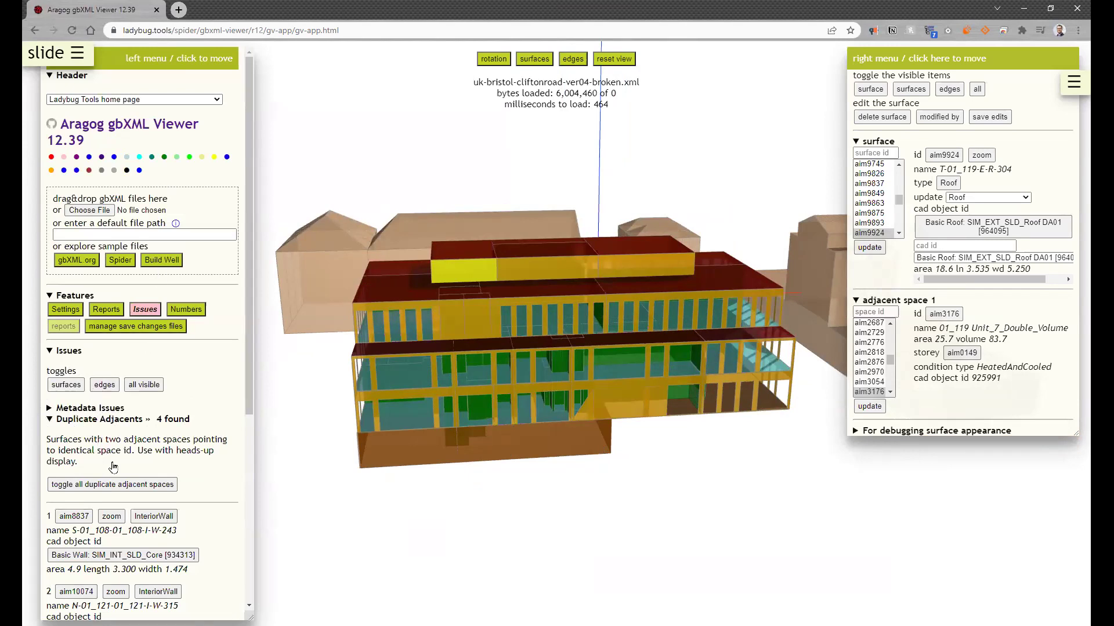
{"action": "scroll", "coordinate": [113, 468], "scroll_direction": "down", "scroll_amount": 1}
{"action": "left_click", "coordinate": [112, 429]}
{"action": "left_click_drag", "start_coordinate": [538, 423], "coordinate": [510, 361]}
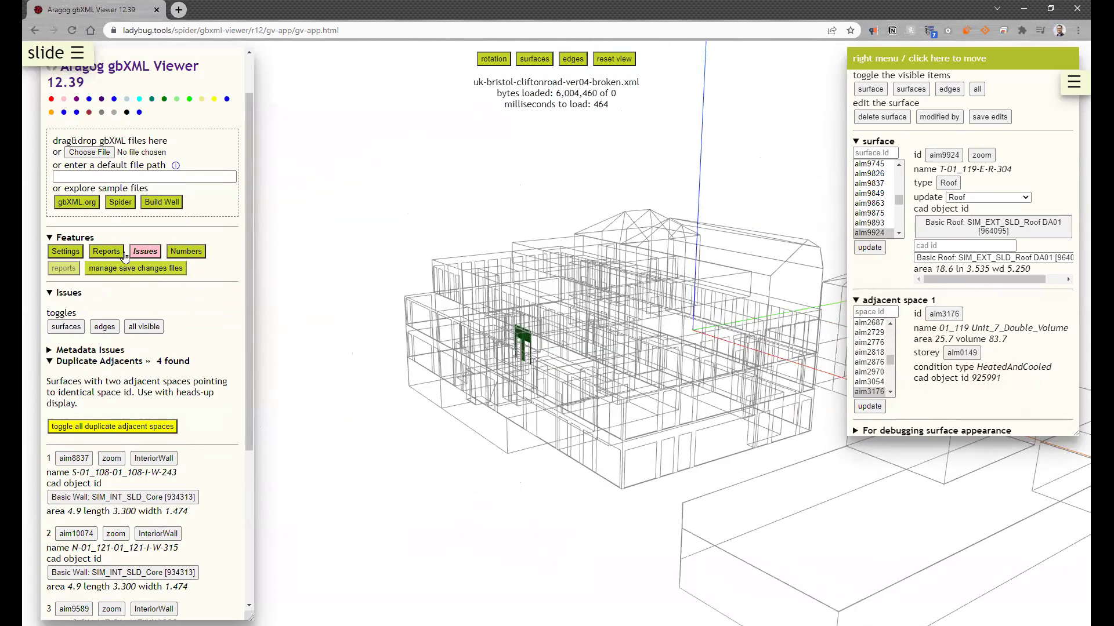
{"action": "left_click", "coordinate": [89, 363]}
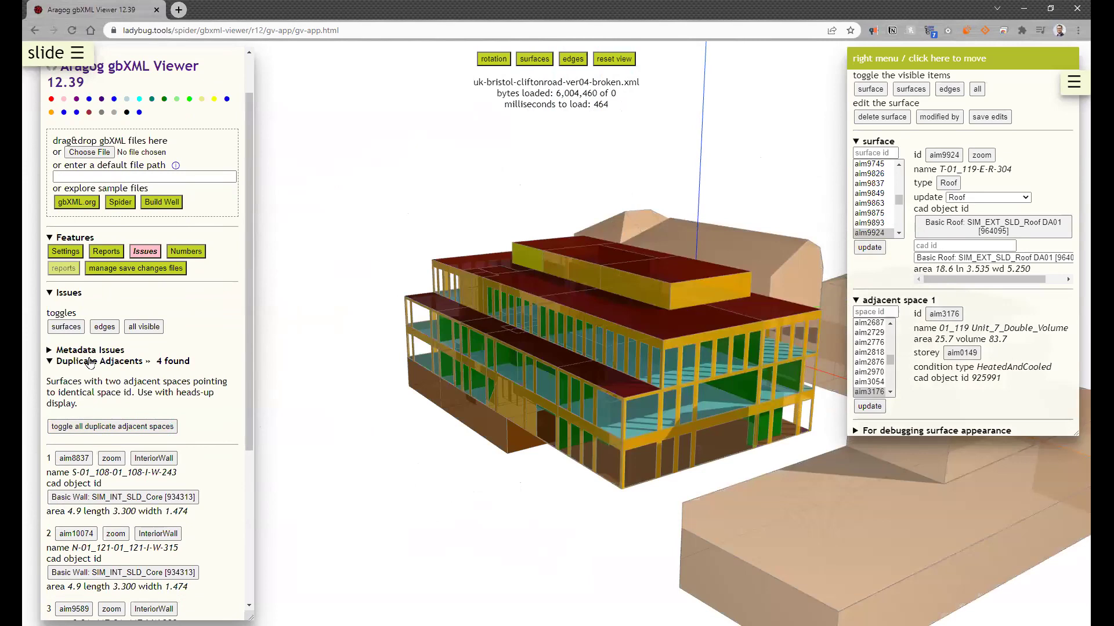
Check the tiny surfaces, inspect interior floor aim7345 up close among its neighbouring spaces, and close the issue checks
{"action": "left_click", "coordinate": [92, 452]}
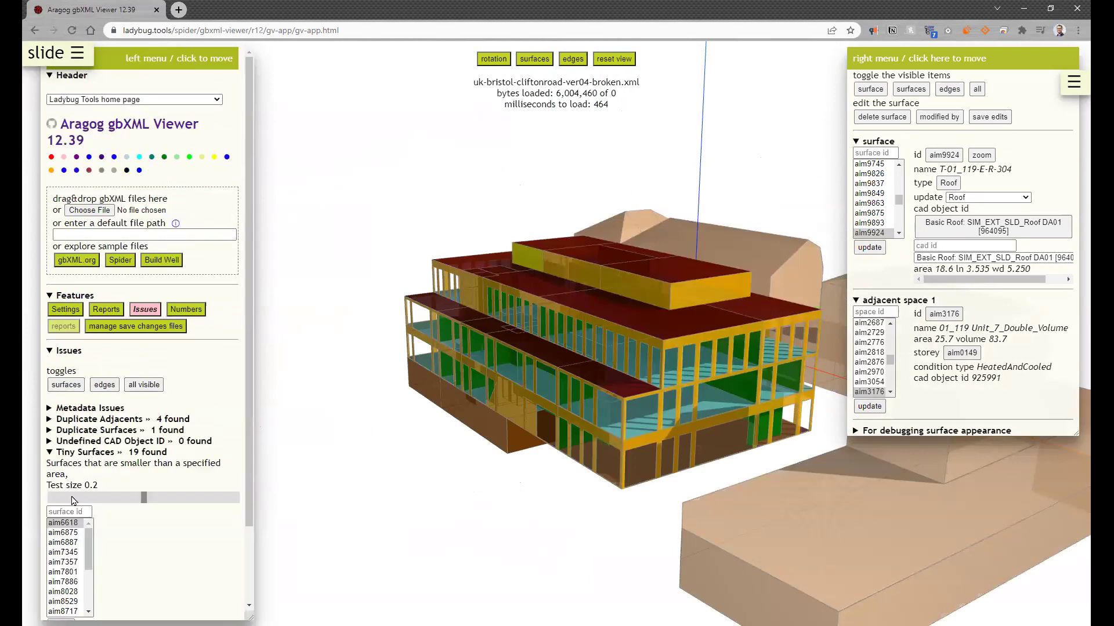
{"action": "scroll", "coordinate": [73, 500], "scroll_direction": "down", "scroll_amount": 2}
{"action": "left_click", "coordinate": [69, 464]}
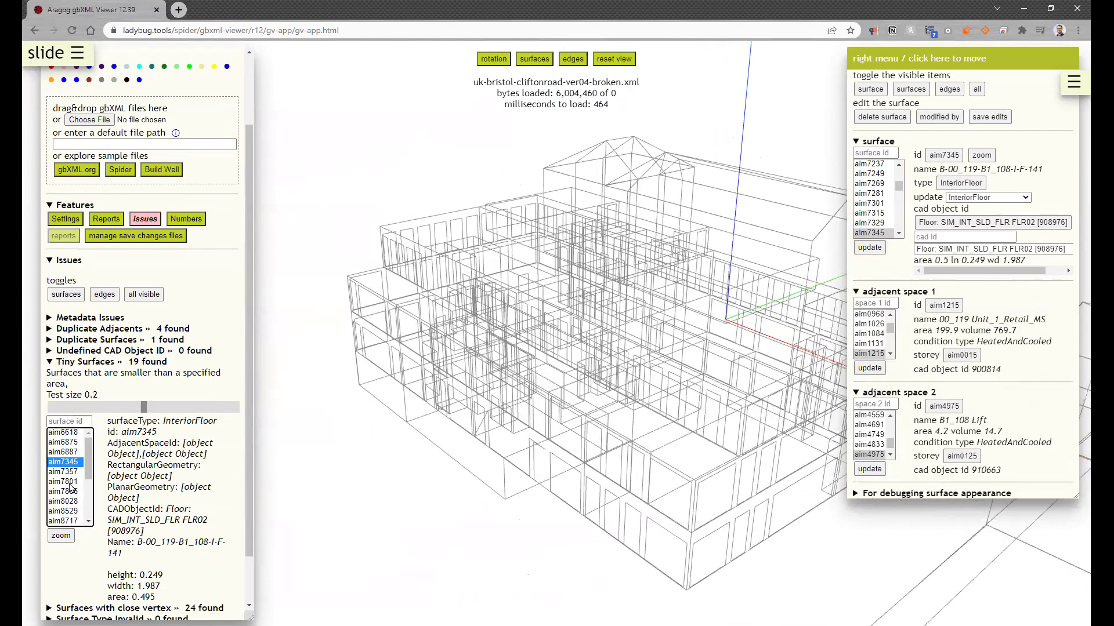
{"action": "left_click", "coordinate": [62, 535]}
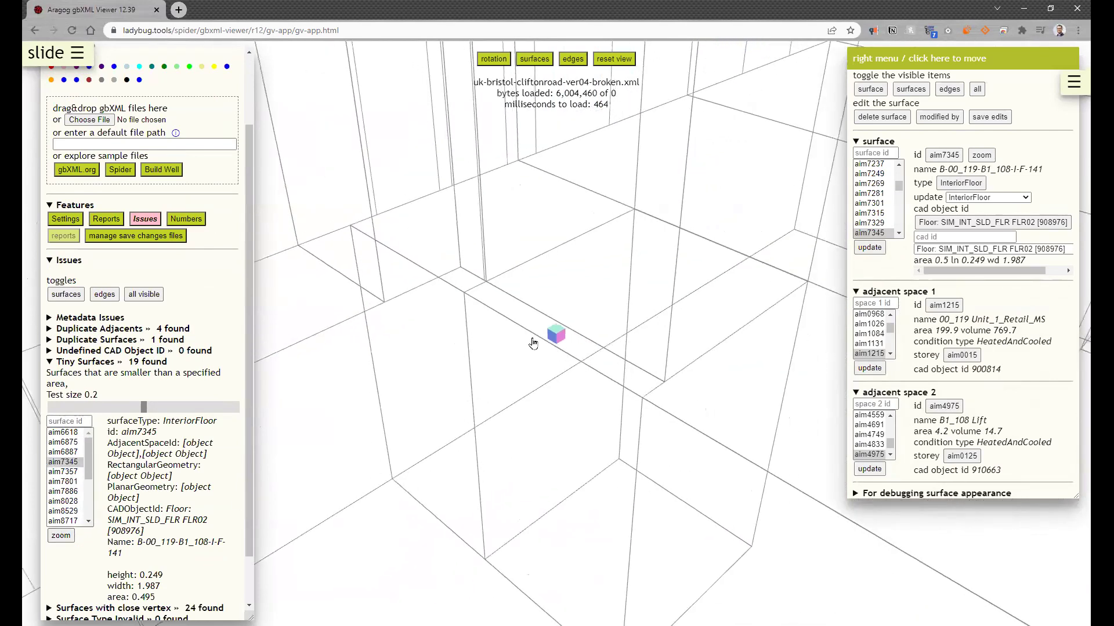
{"action": "left_click_drag", "start_coordinate": [491, 346], "coordinate": [568, 327]}
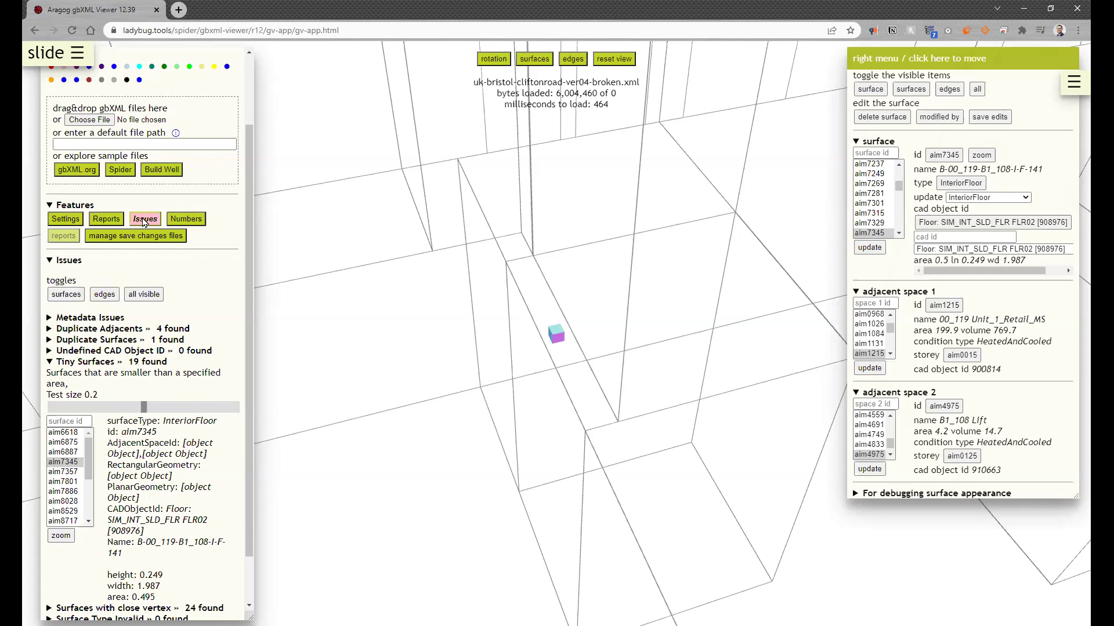
{"action": "left_click", "coordinate": [133, 226]}
{"action": "left_click_drag", "start_coordinate": [582, 345], "coordinate": [573, 351]}
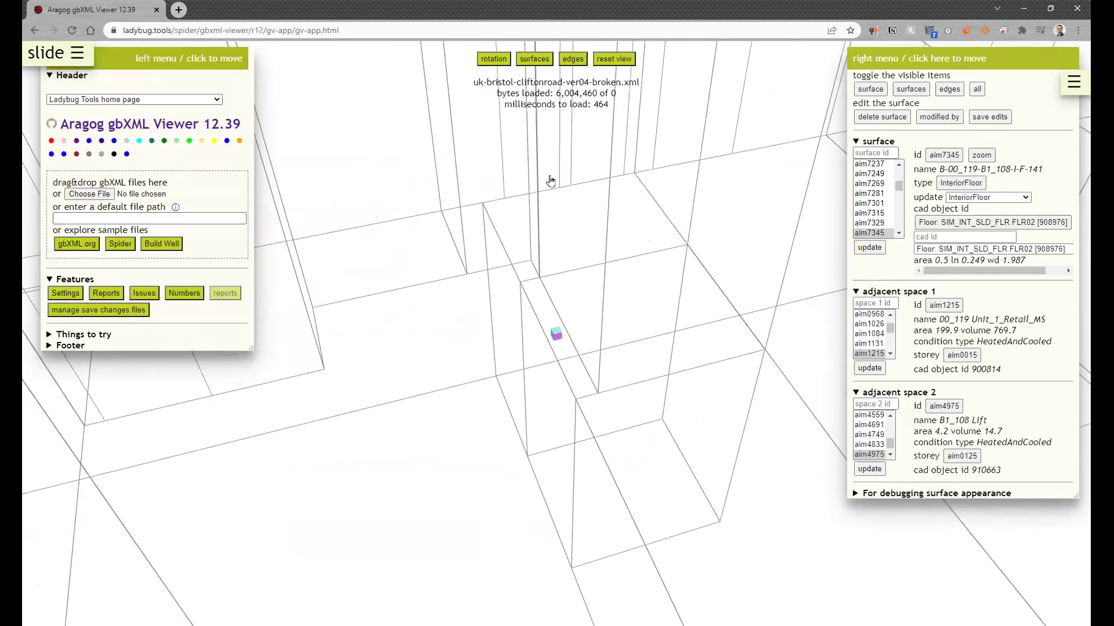
{"action": "scroll", "coordinate": [636, 299], "scroll_direction": "down", "scroll_amount": 5}
{"action": "scroll", "coordinate": [566, 249], "scroll_direction": "down", "scroll_amount": 4}
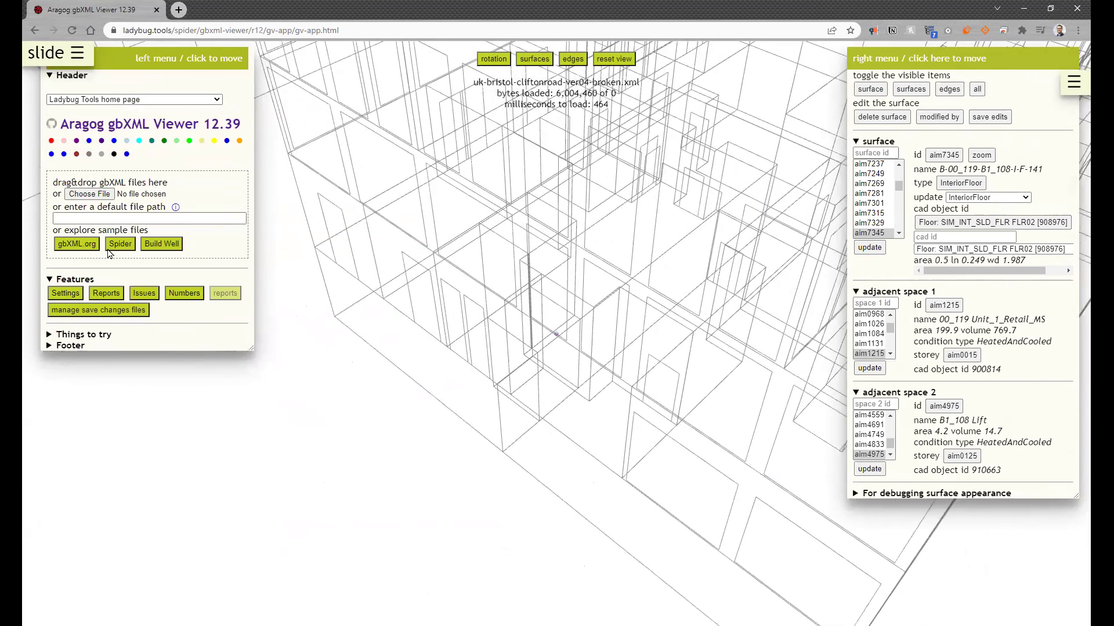
{"action": "left_click", "coordinate": [145, 293]}
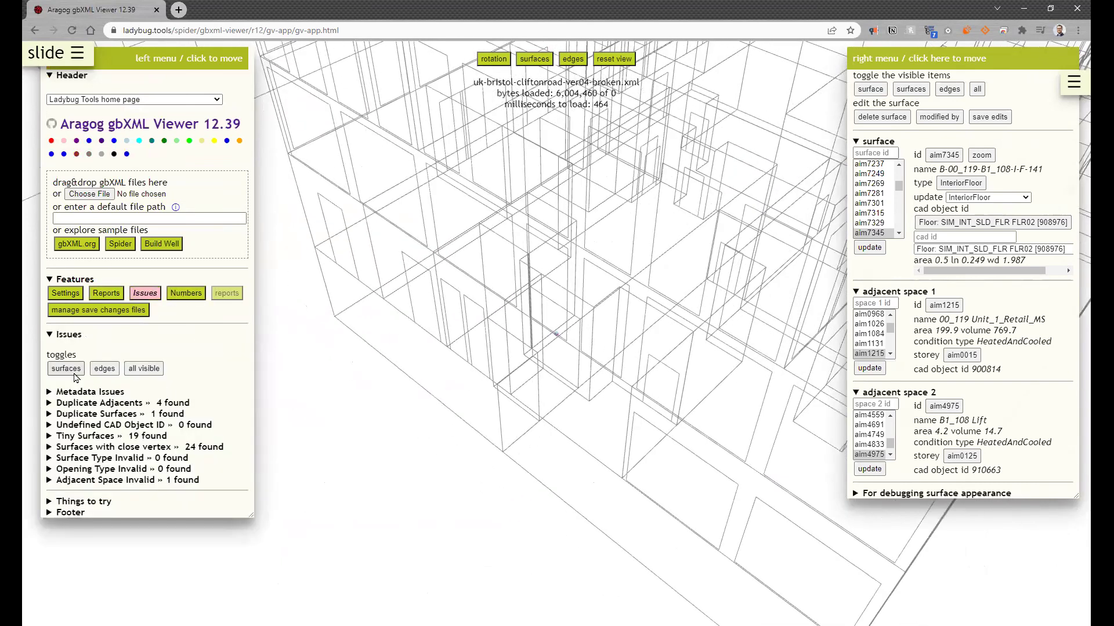
{"action": "left_click", "coordinate": [145, 293]}
Bring up the model's calculated quantities and toggle the display of openings to inspect the windows and doors
{"action": "left_click", "coordinate": [174, 297]}
{"action": "scroll", "coordinate": [581, 370], "scroll_direction": "down", "scroll_amount": 10}
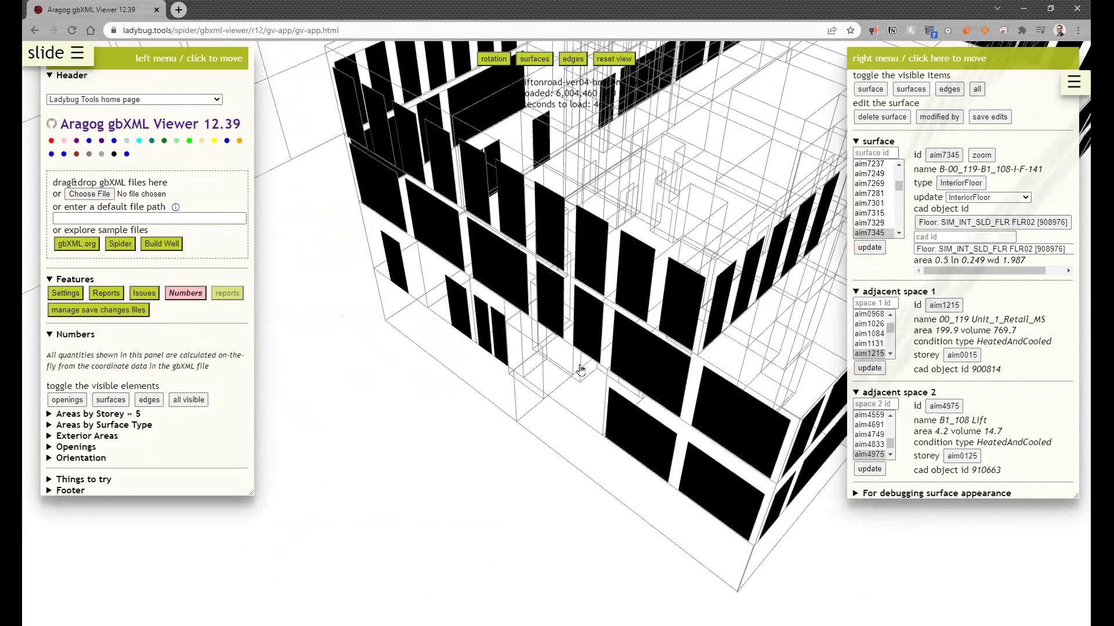
{"action": "left_click_drag", "start_coordinate": [576, 331], "coordinate": [232, 362]}
{"action": "left_click", "coordinate": [69, 400]}
{"action": "left_click_drag", "start_coordinate": [571, 349], "coordinate": [294, 393]}
{"action": "left_click", "coordinate": [65, 400]}
{"action": "left_click_drag", "start_coordinate": [548, 399], "coordinate": [267, 383]}
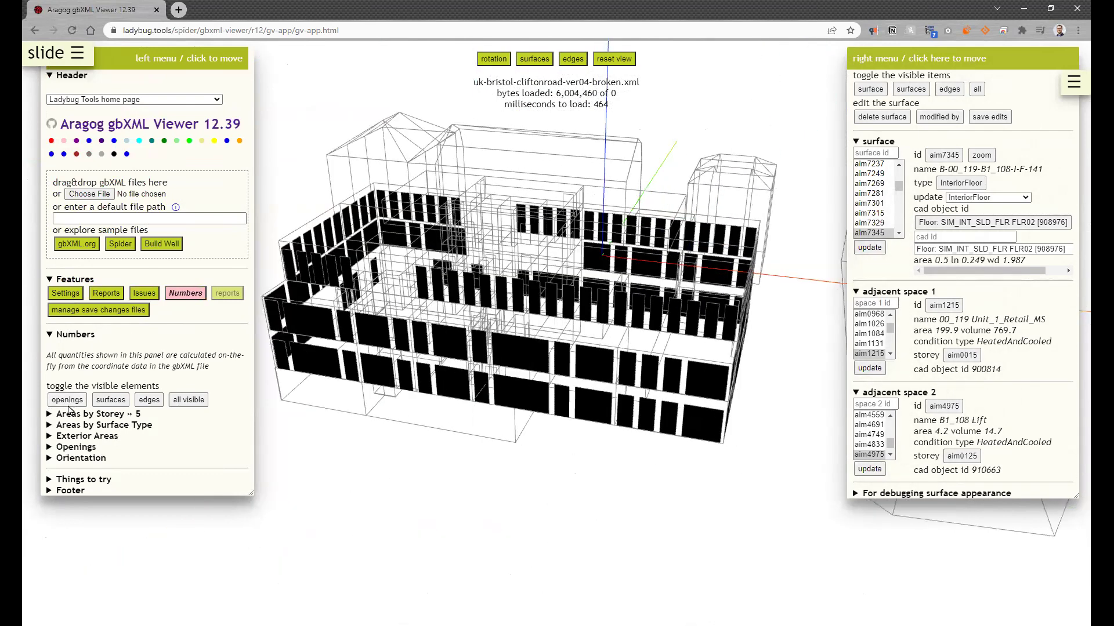
{"action": "left_click", "coordinate": [65, 400]}
Break down the areas by surface type and isolate the InteriorFloor surfaces, checking floor surface B-00_122-B1_106-I-F-162
{"action": "left_click", "coordinate": [51, 426]}
{"action": "scroll", "coordinate": [174, 400], "scroll_direction": "down", "scroll_amount": 1}
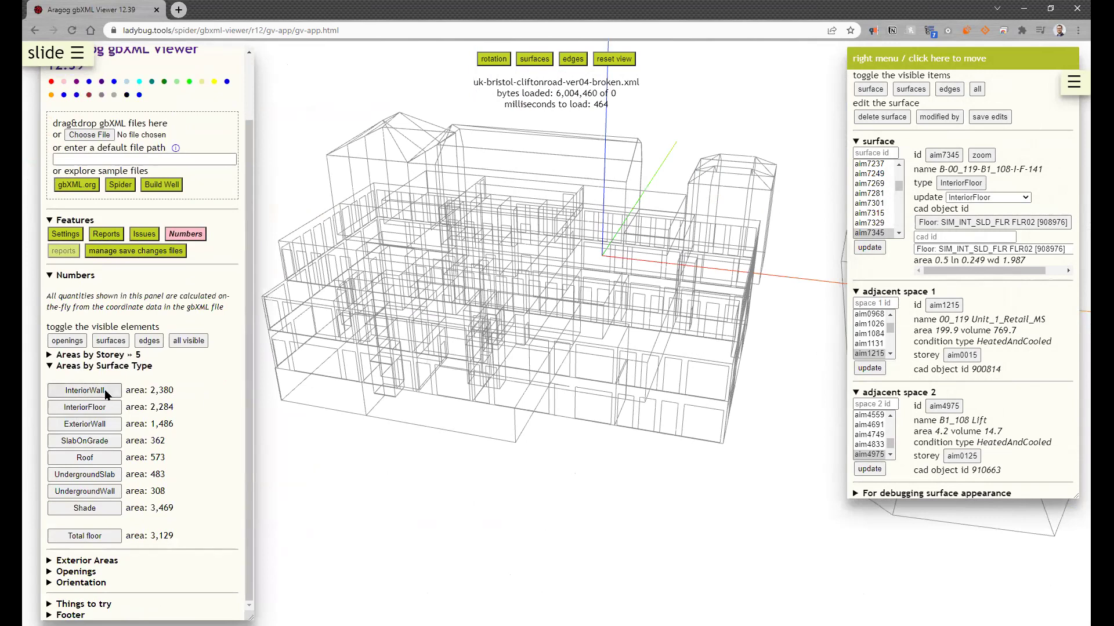
{"action": "left_click", "coordinate": [100, 409]}
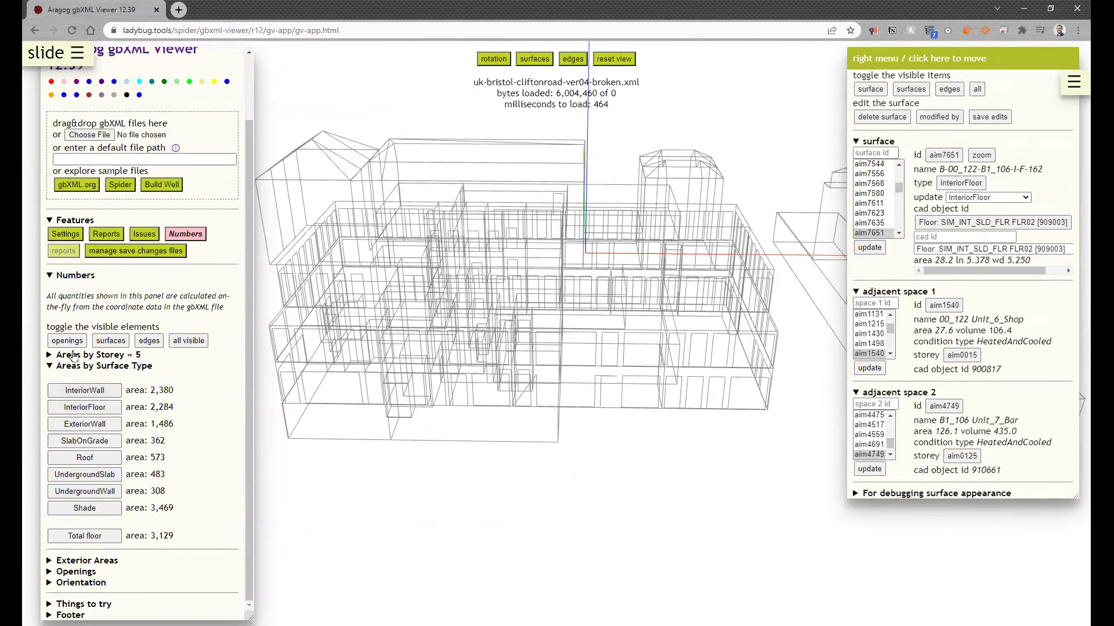
{"action": "left_click", "coordinate": [69, 342]}
{"action": "left_click", "coordinate": [73, 344]}
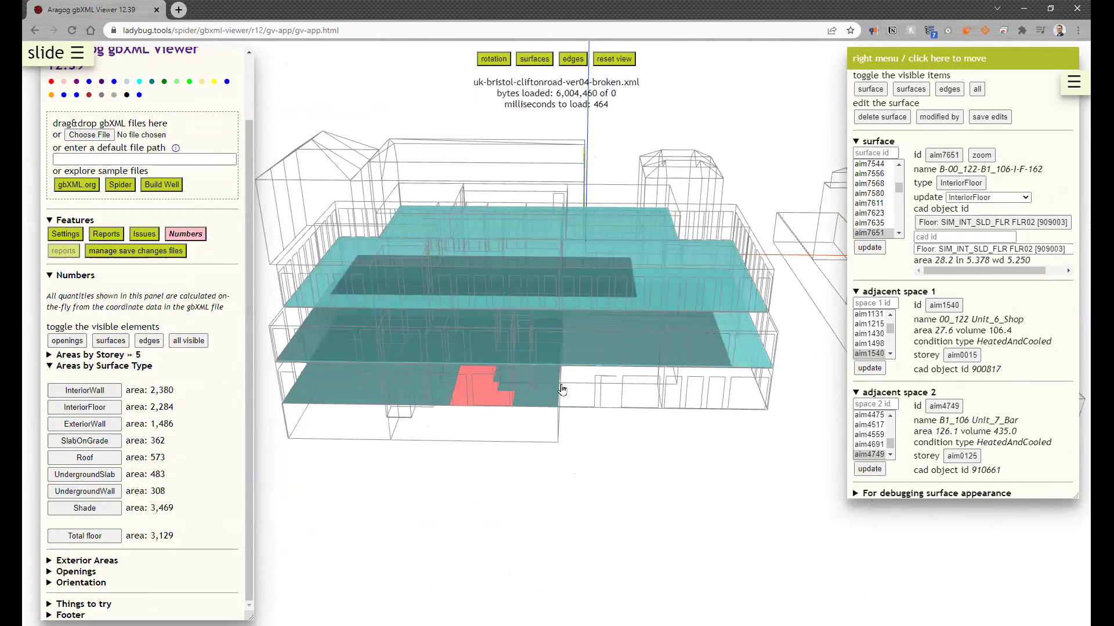
Isolate the InteriorWall surfaces and then the ExteriorWall surfaces, examining each set in the model
{"action": "left_click", "coordinate": [97, 392]}
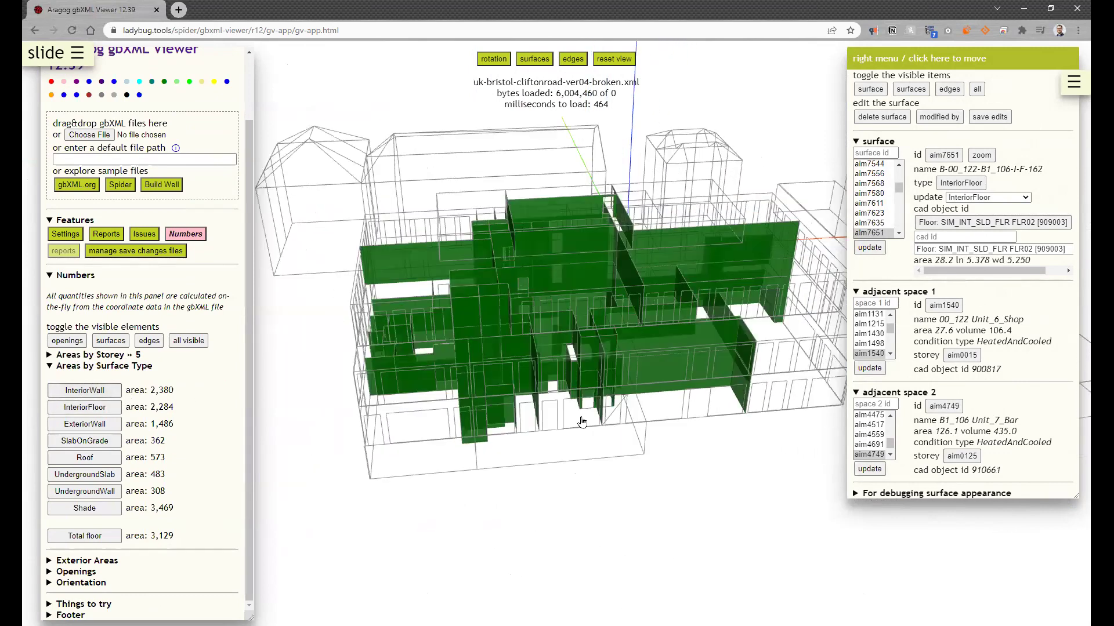
{"action": "left_click_drag", "start_coordinate": [597, 417], "coordinate": [665, 260]}
{"action": "left_click", "coordinate": [100, 426]}
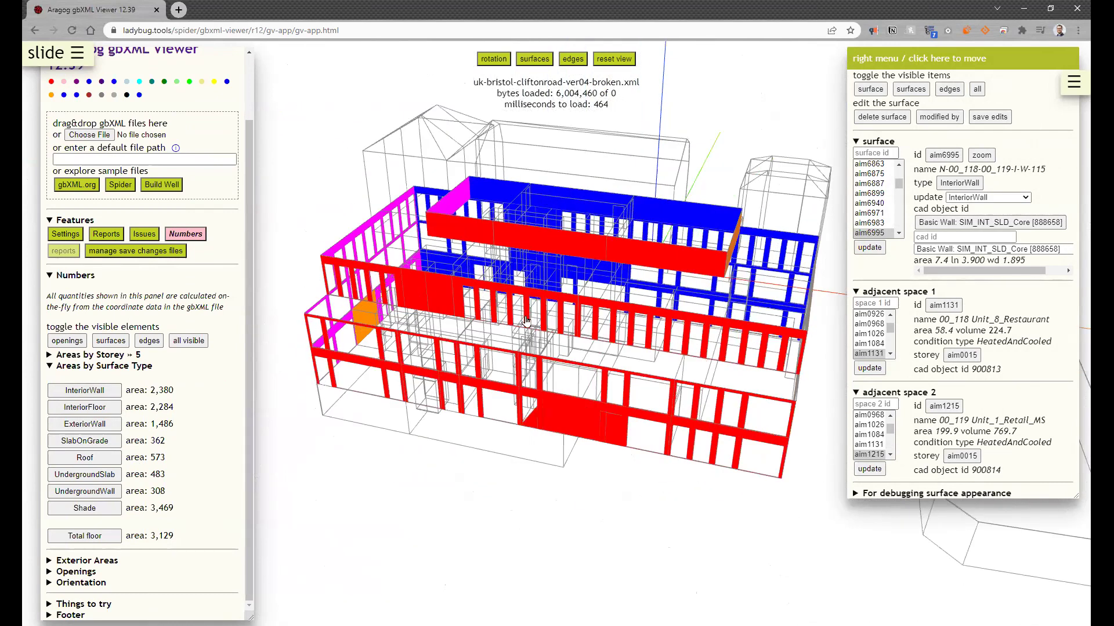
{"action": "left_click_drag", "start_coordinate": [543, 333], "coordinate": [488, 305]}
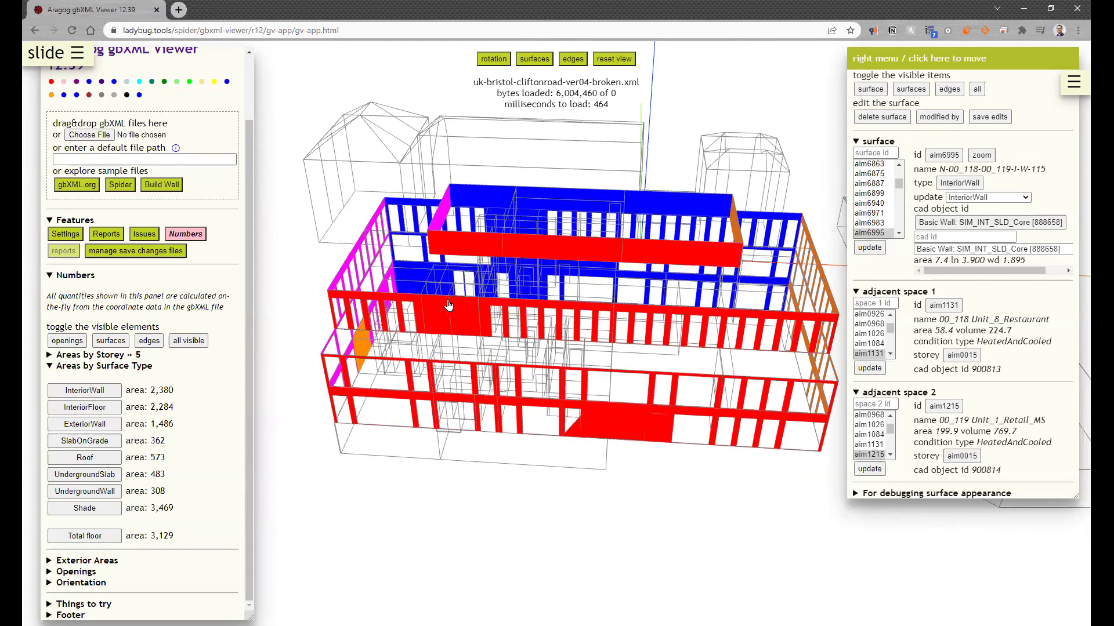
Isolate the Roof surfaces and inspect the details of roofs T-02_115-E-R-409 and T-02_114-E-R-402 and the lower roof strip
{"action": "left_click", "coordinate": [85, 458]}
{"action": "left_click_drag", "start_coordinate": [465, 289], "coordinate": [409, 274]}
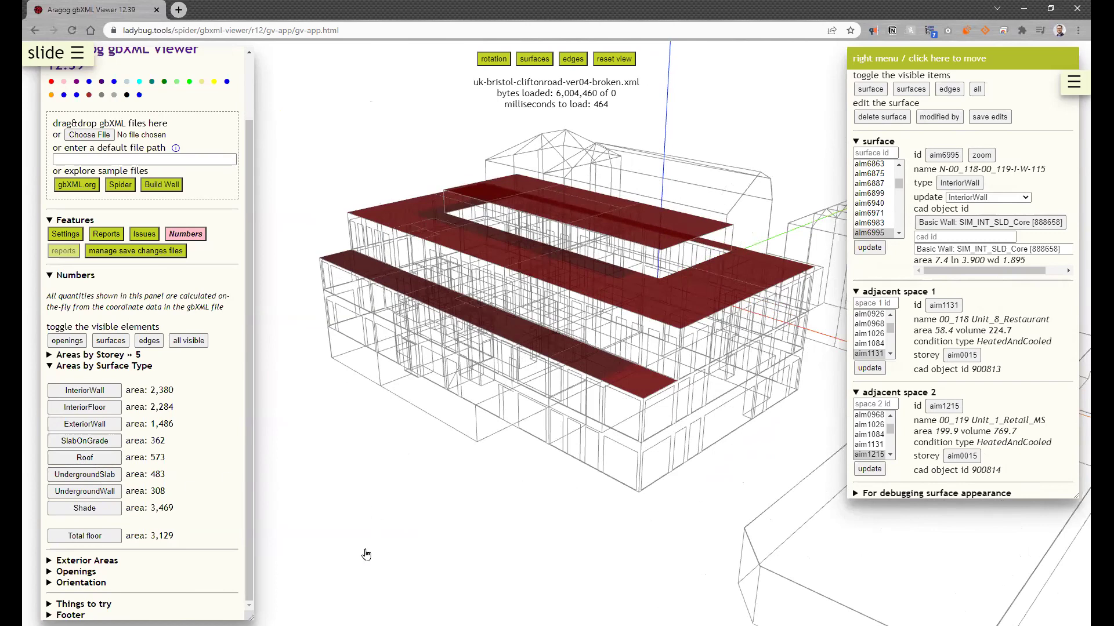
{"action": "left_click", "coordinate": [583, 284]}
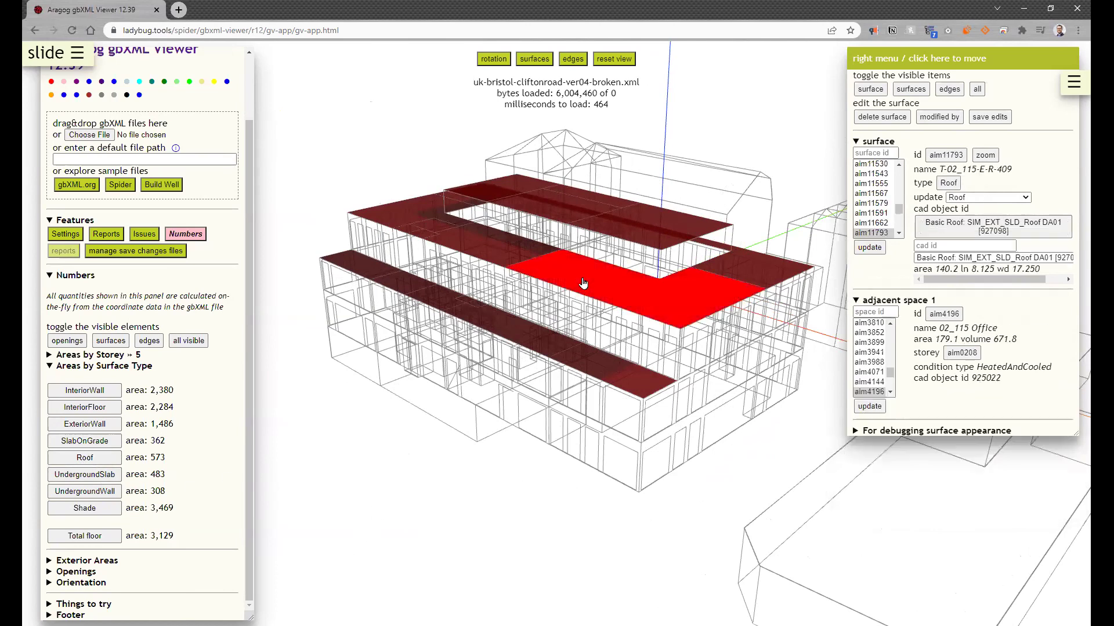
{"action": "left_click", "coordinate": [745, 277]}
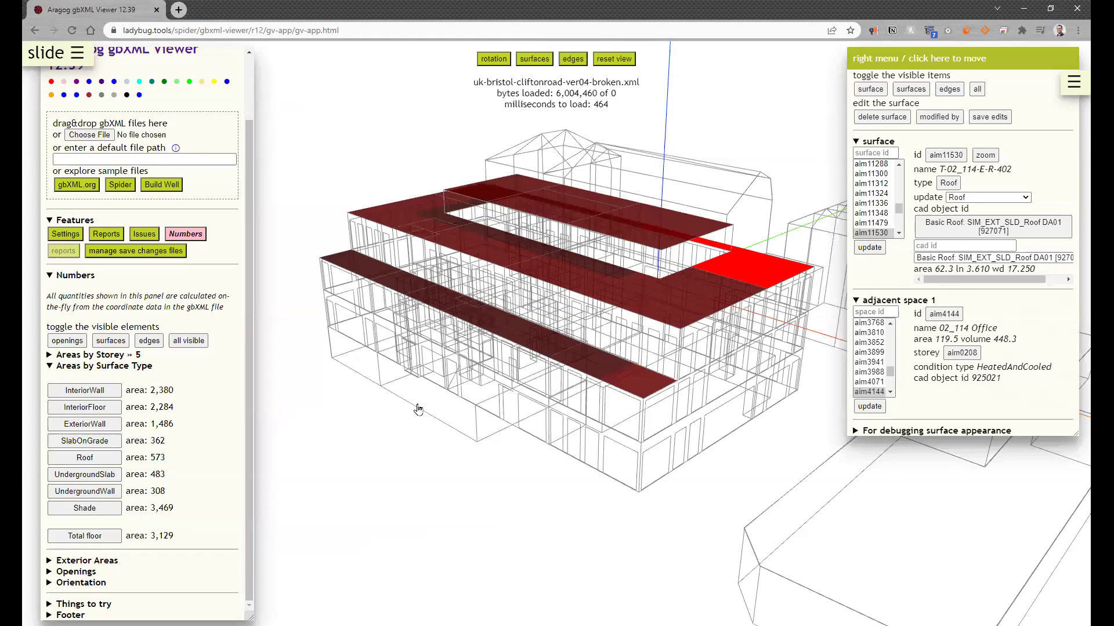
{"action": "scroll", "coordinate": [656, 426], "scroll_direction": "up", "scroll_amount": 5}
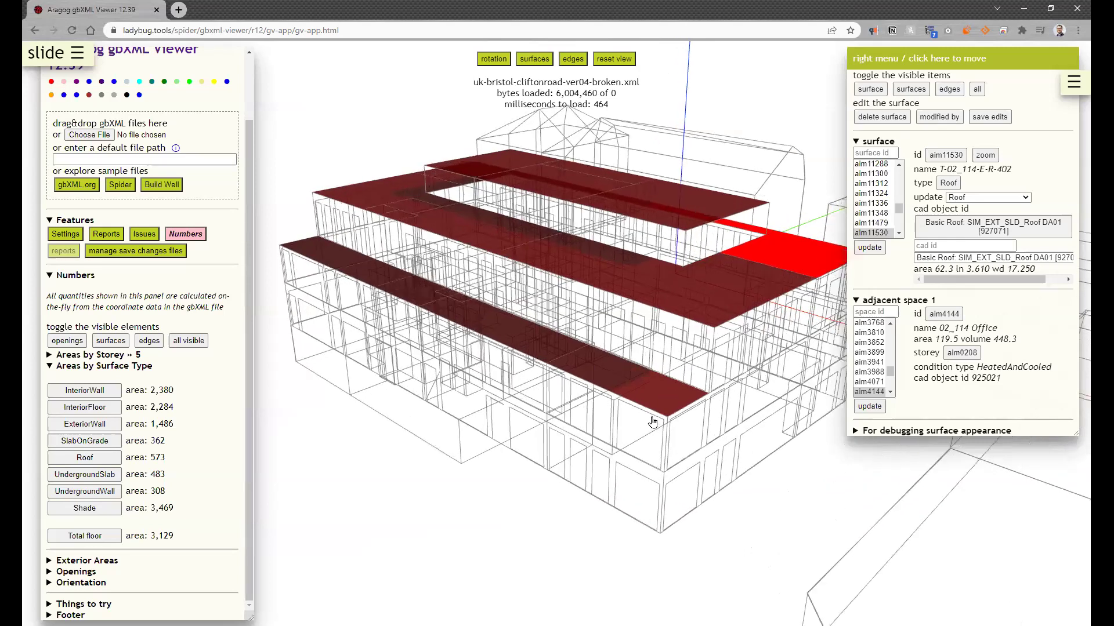
{"action": "scroll", "coordinate": [664, 434], "scroll_direction": "up", "scroll_amount": 3}
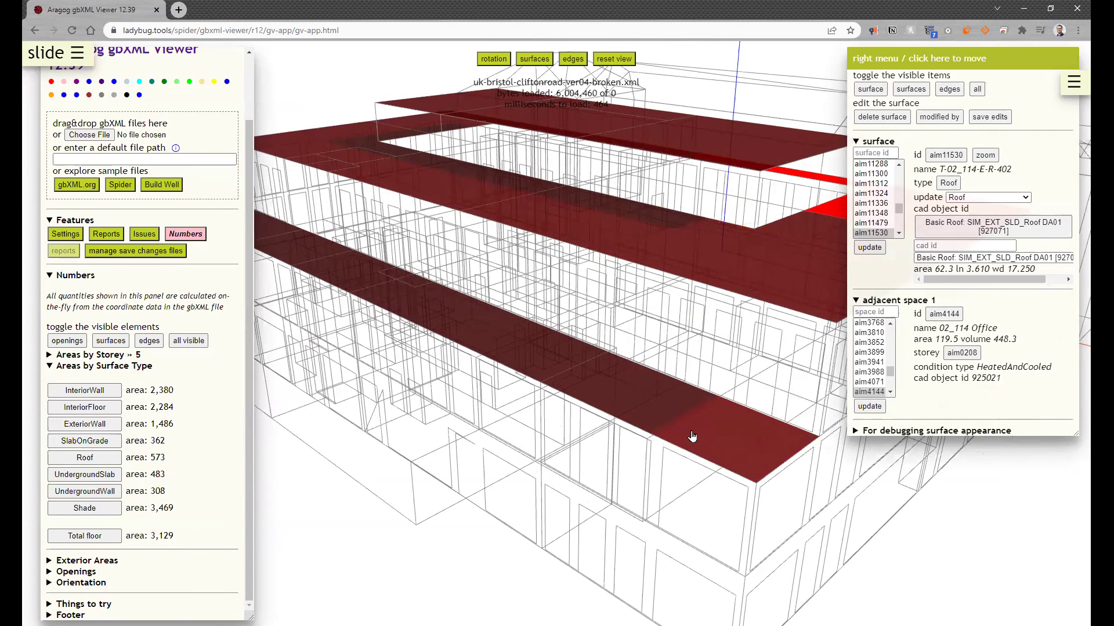
{"action": "scroll", "coordinate": [692, 437], "scroll_direction": "down", "scroll_amount": 8}
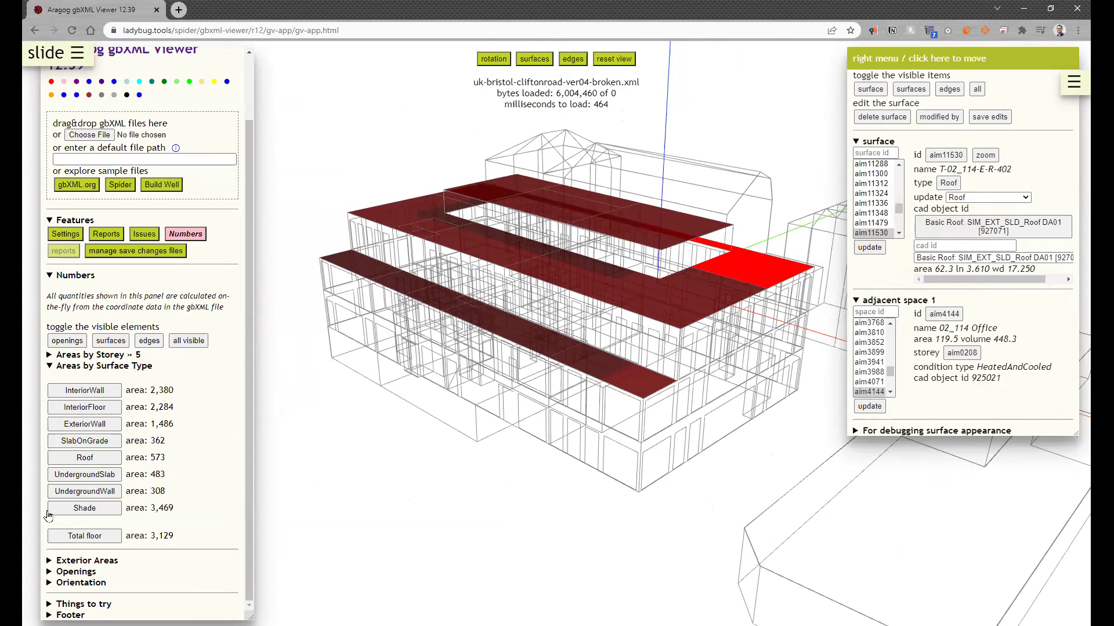
Isolate the Shade, UndergroundWall, UndergroundSlab and Roof surfaces in turn to compare them in the model
{"action": "left_click", "coordinate": [85, 509]}
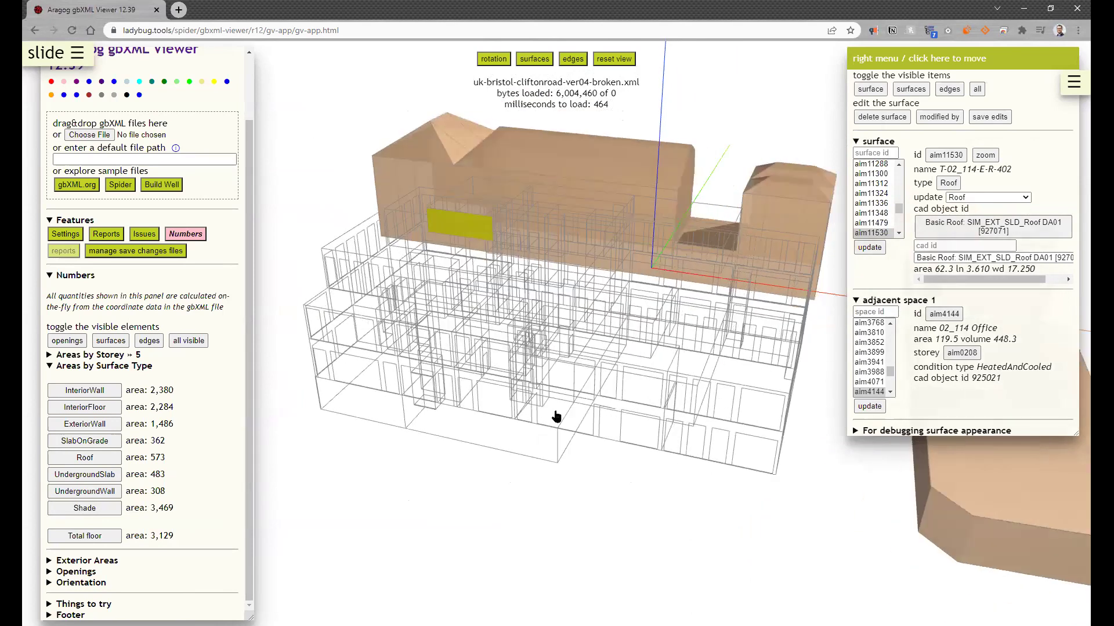
{"action": "left_click", "coordinate": [104, 493]}
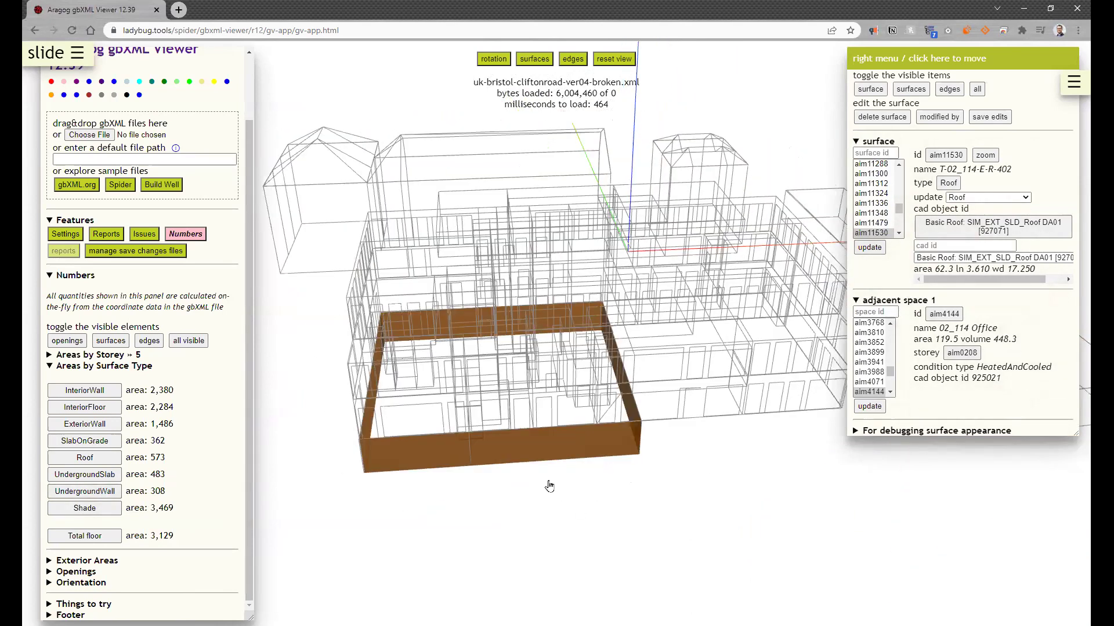
{"action": "left_click", "coordinate": [87, 474]}
{"action": "left_click", "coordinate": [87, 458]}
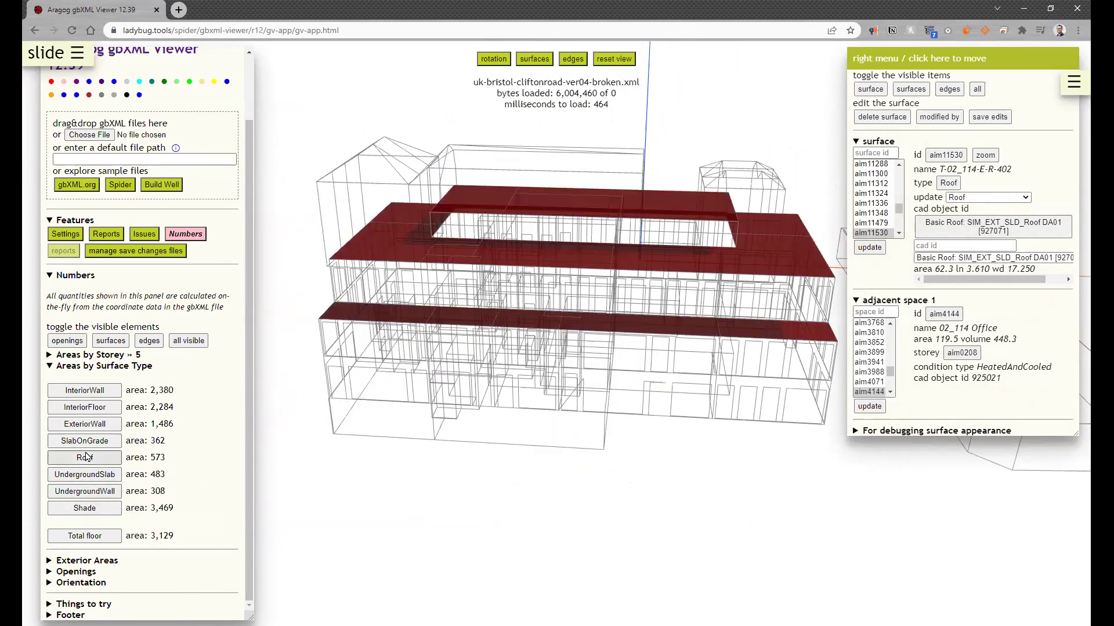